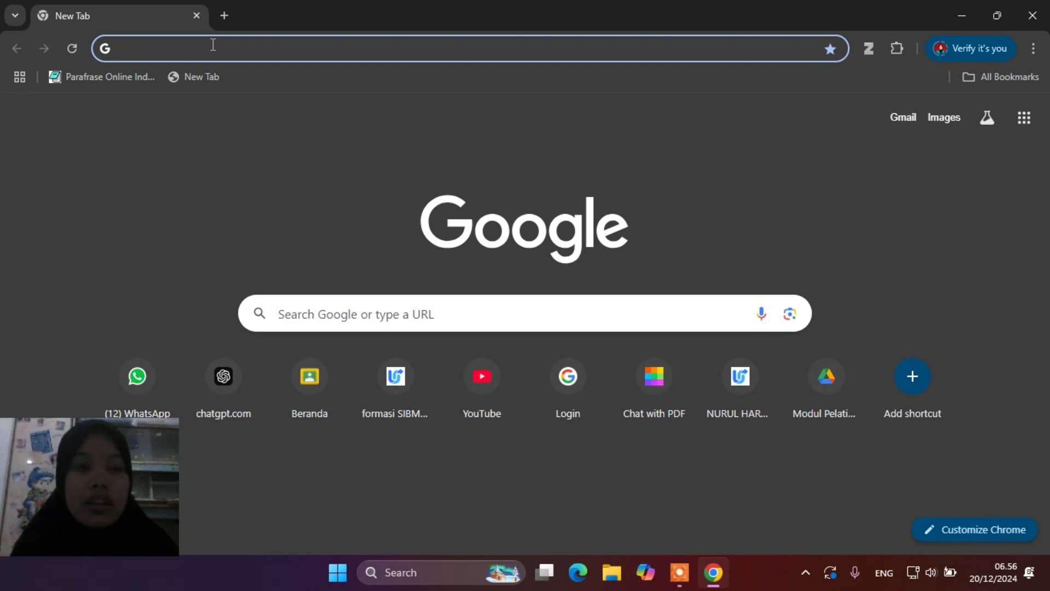
text(http)
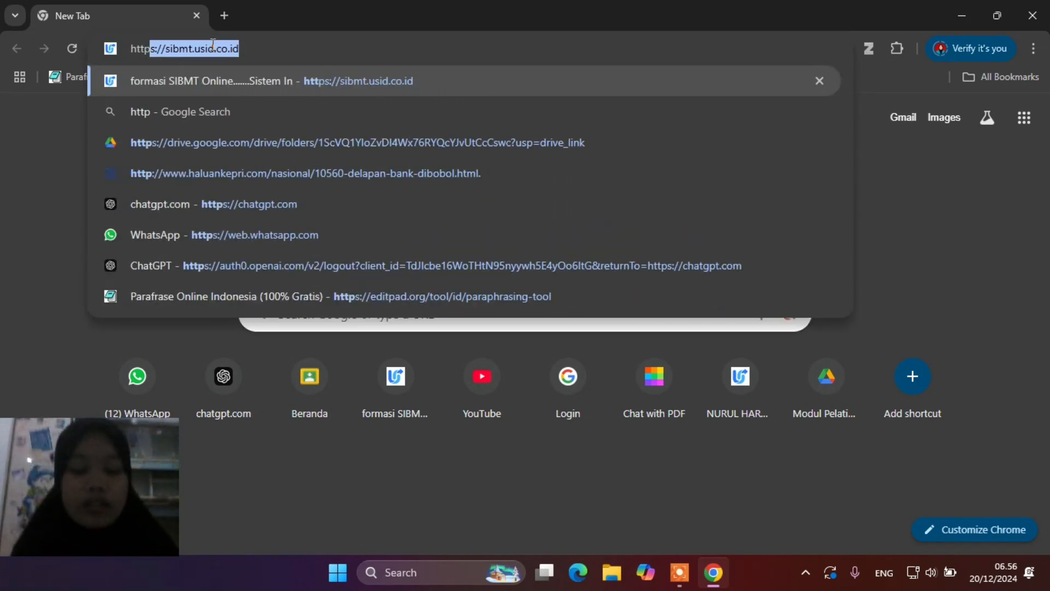
text(s://)
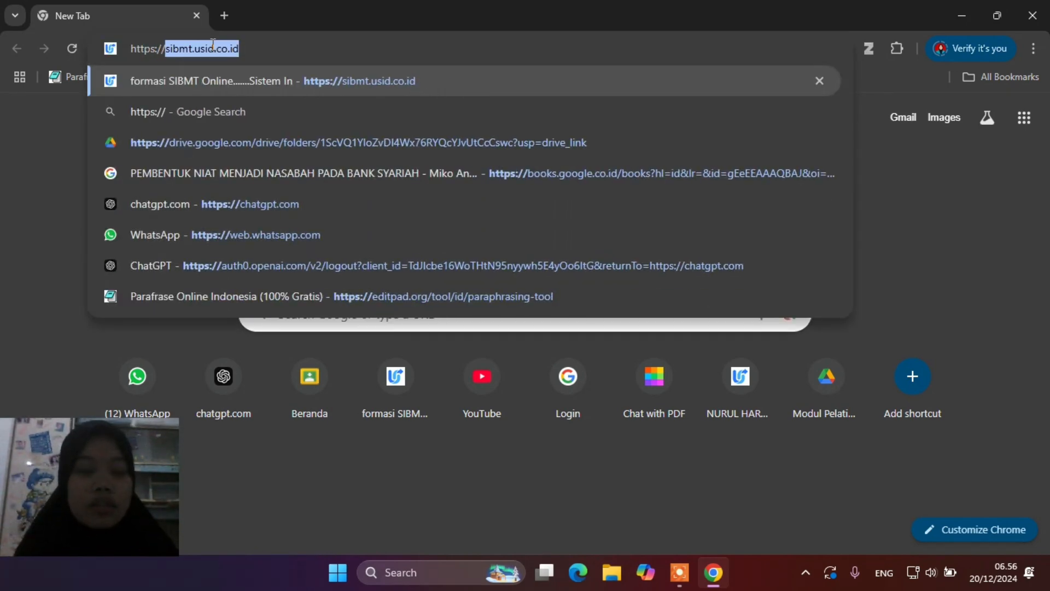
text(sibmt)
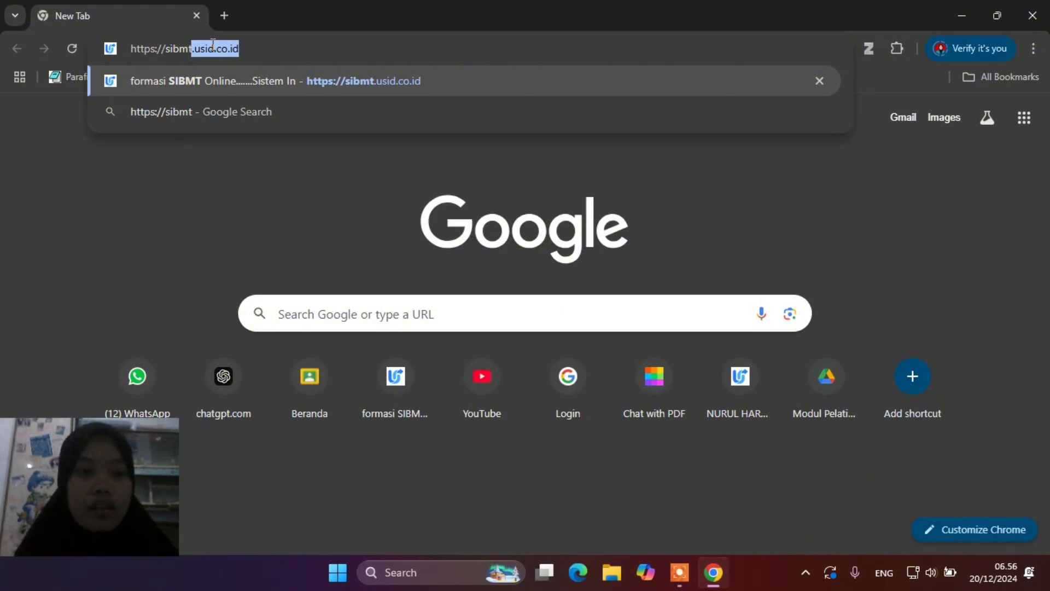
text(.usid)
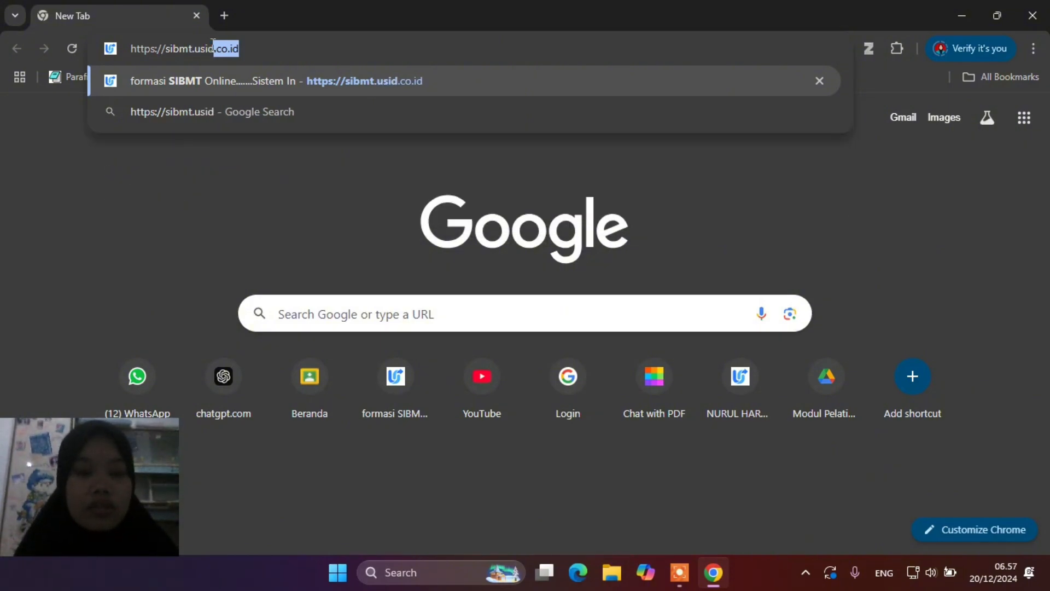
text(.co.)
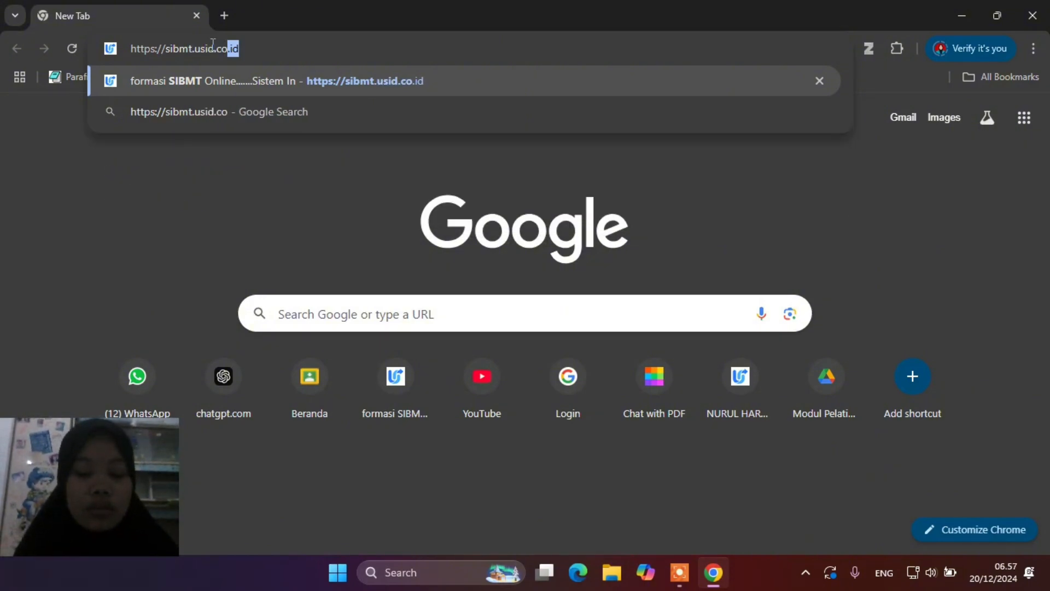
text(id/)
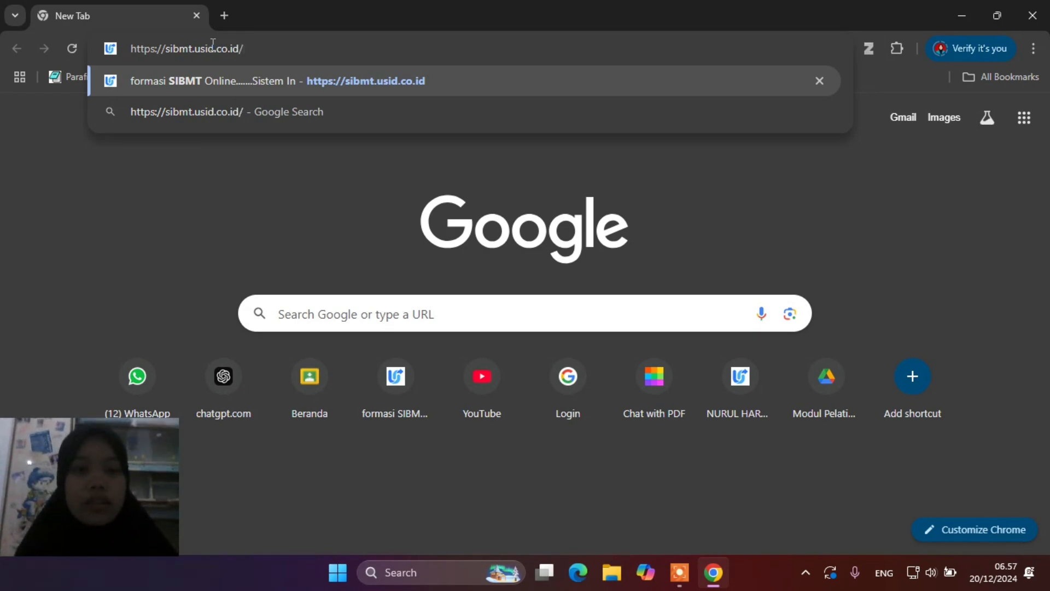
key(Return)
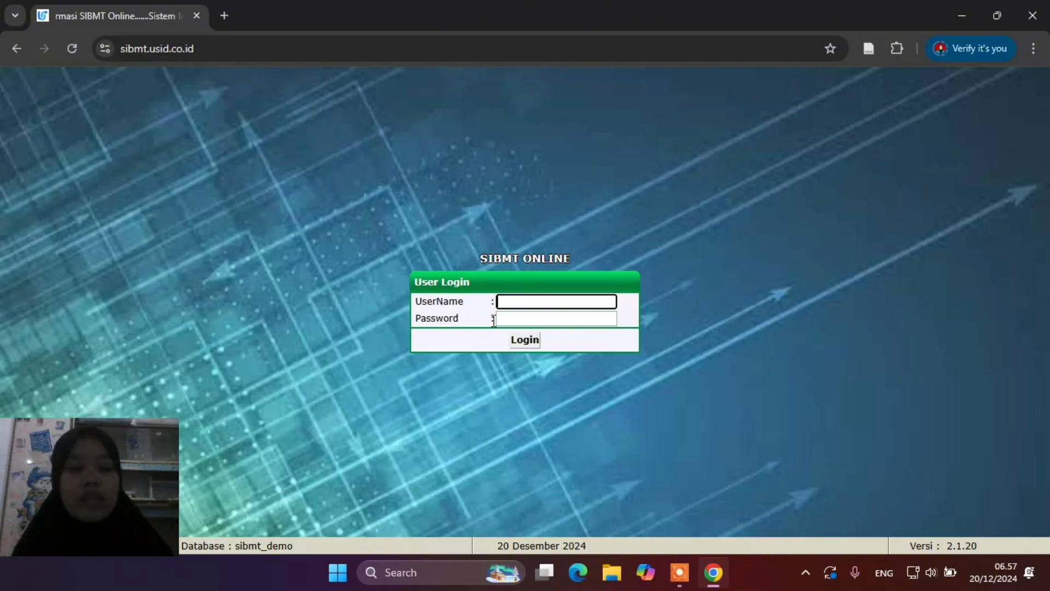
Log in with the bank user's username and password to reach the sibmt_demo workspace
click(536, 301)
text(user)
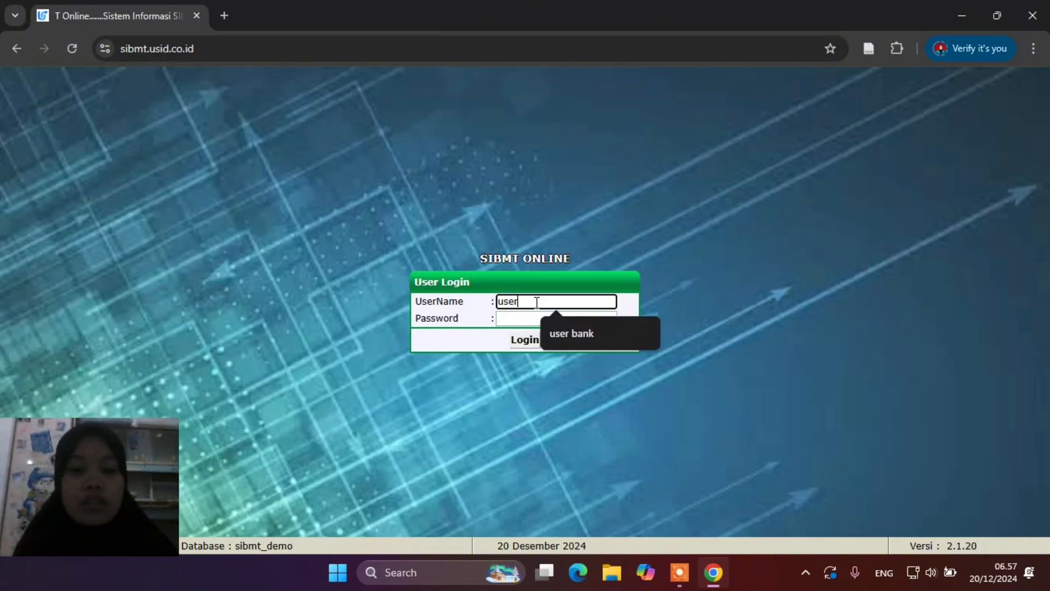
text( bank)
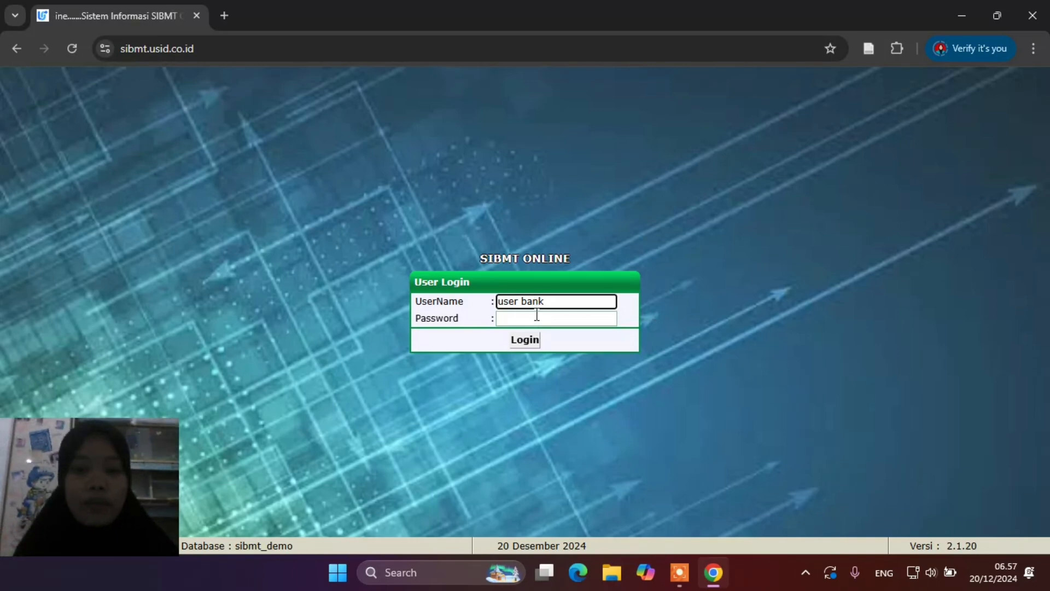
click(536, 317)
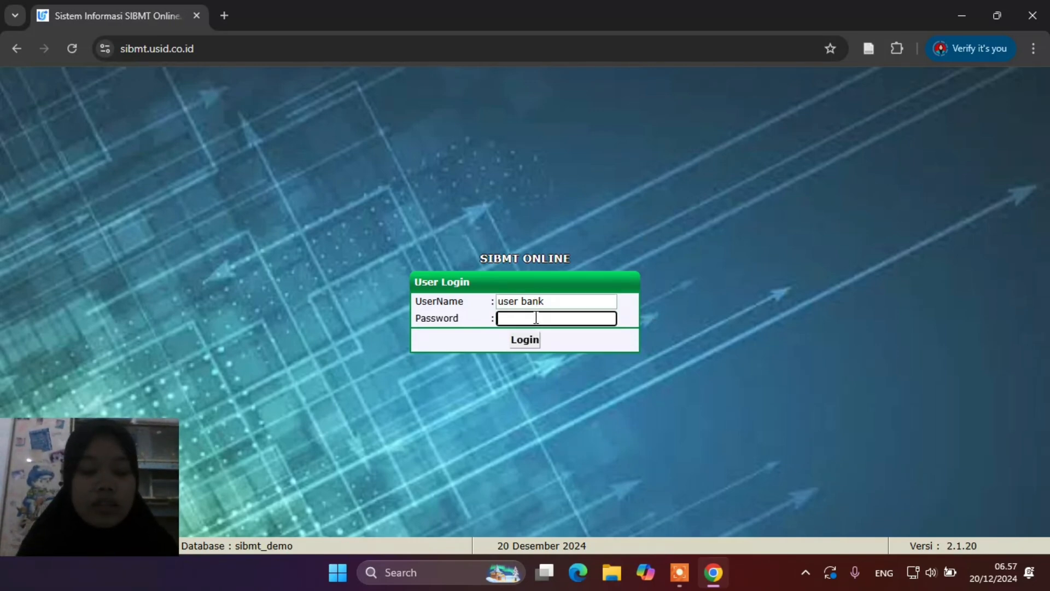
text(•••••••••)
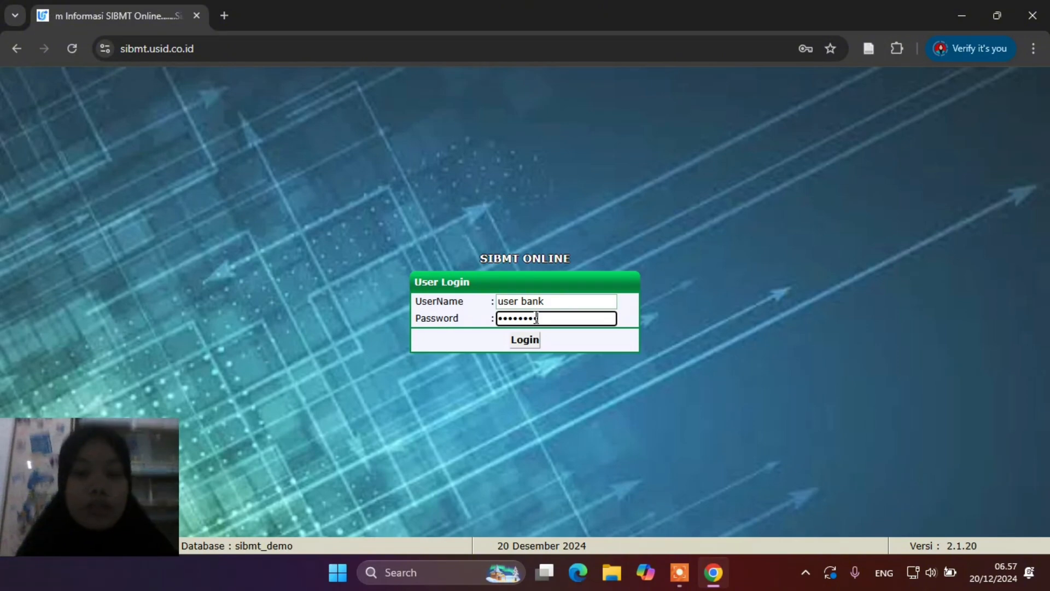
click(533, 343)
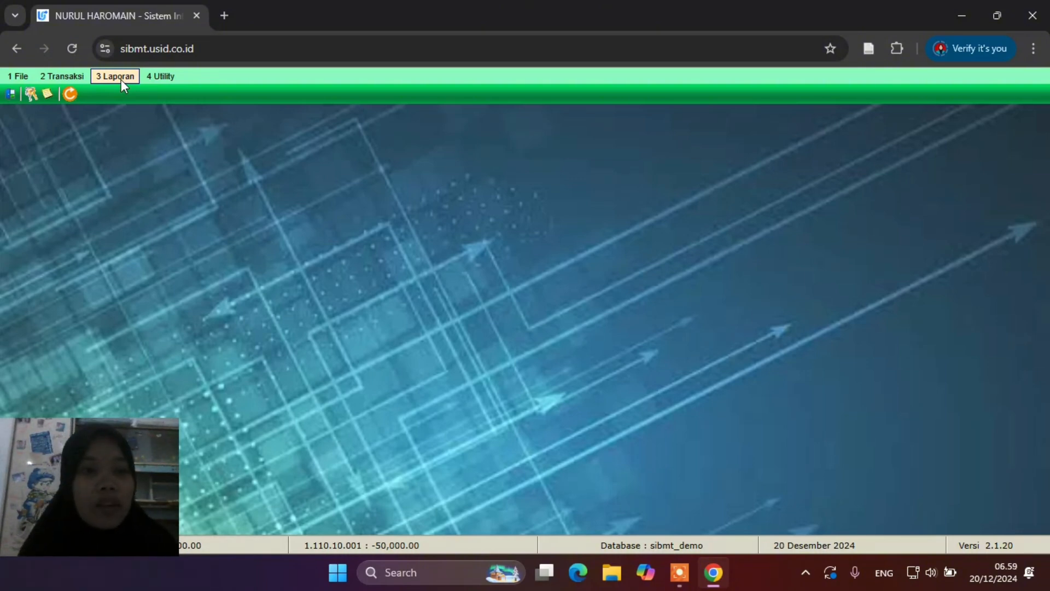
click(166, 76)
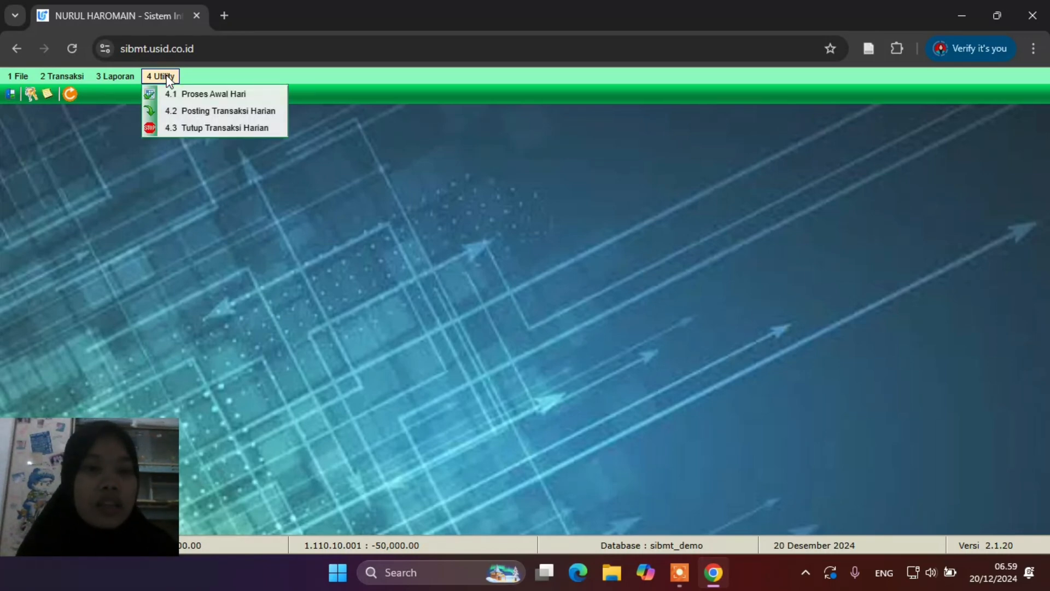
click(234, 198)
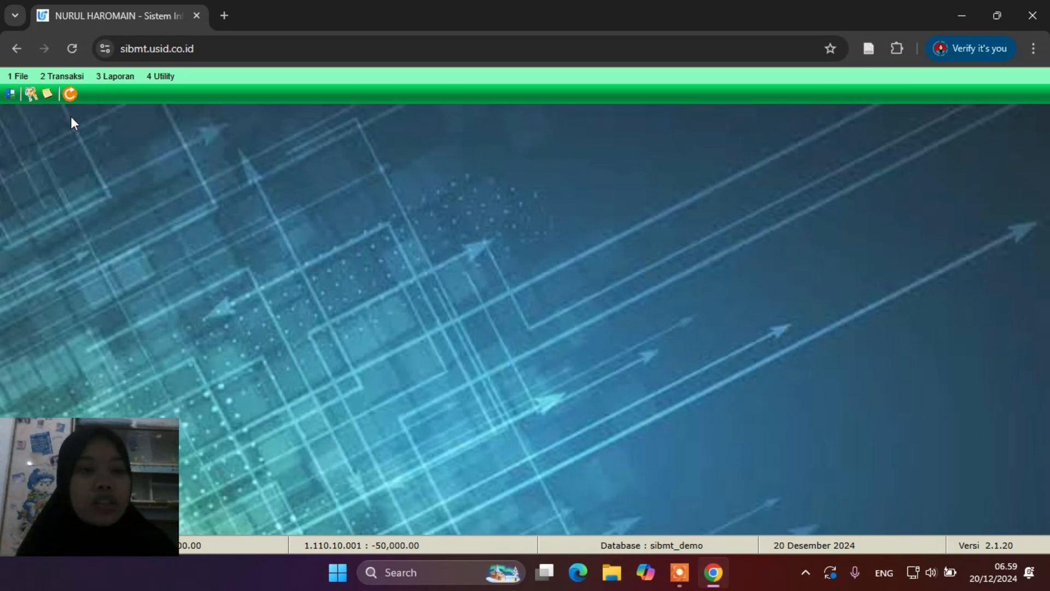
Open File > 1.11.1 Add Register Nasabah and add a new record, code 001 003470
click(24, 83)
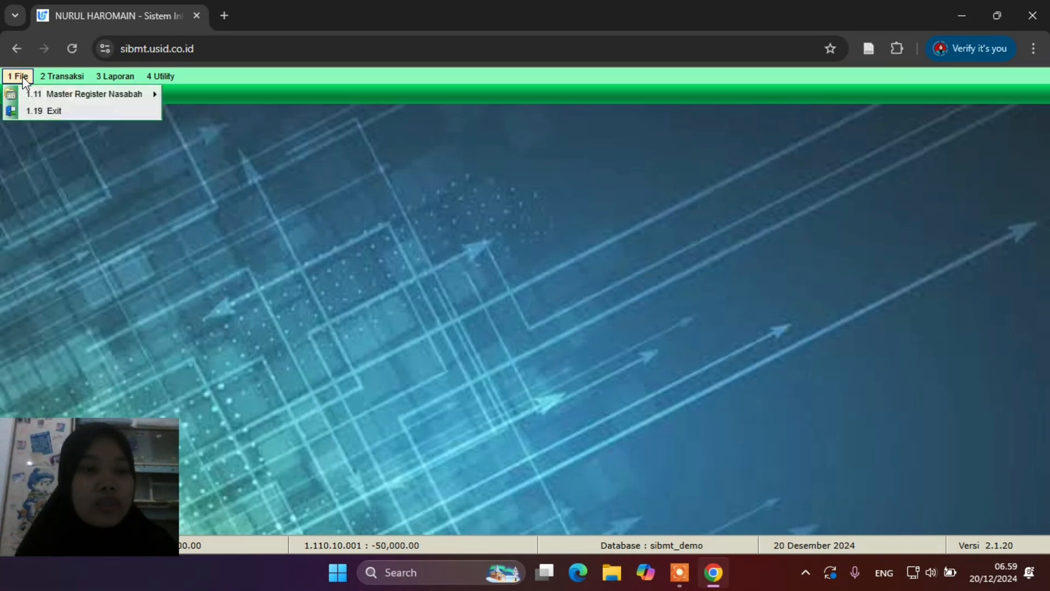
mouse_move(46, 98)
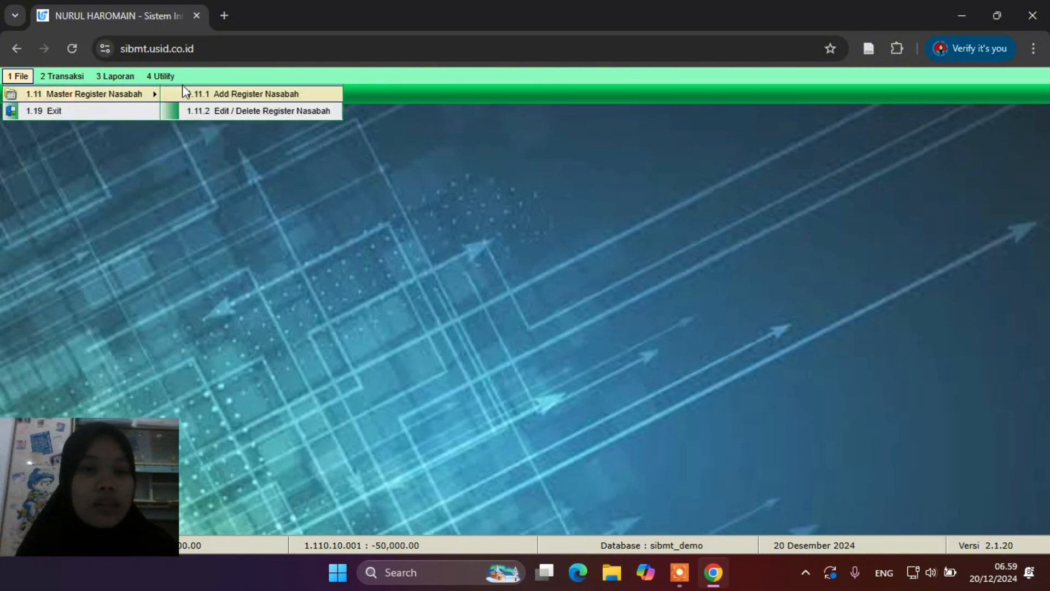
click(238, 95)
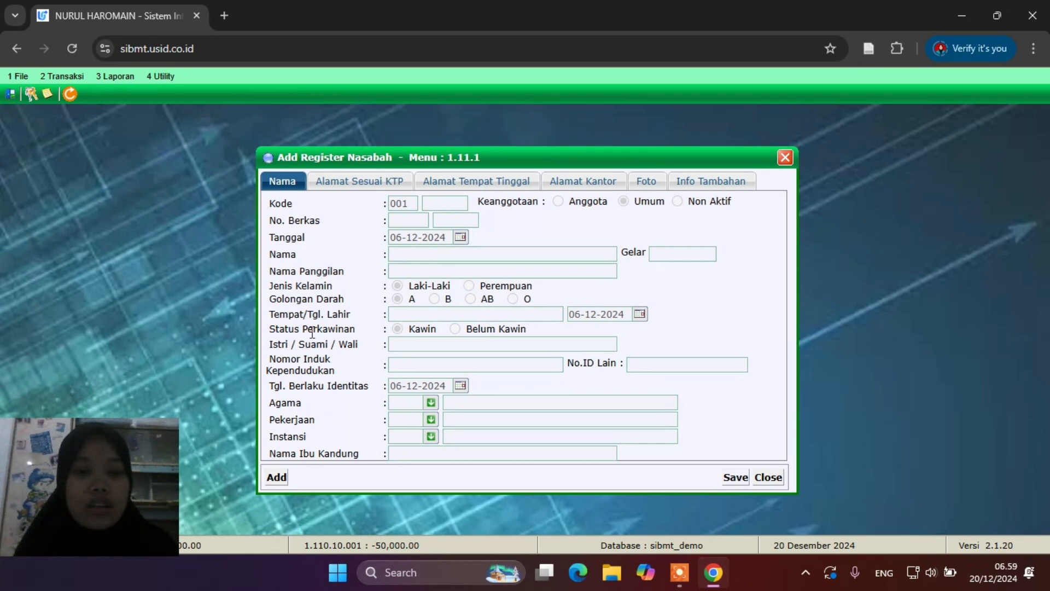
click(278, 478)
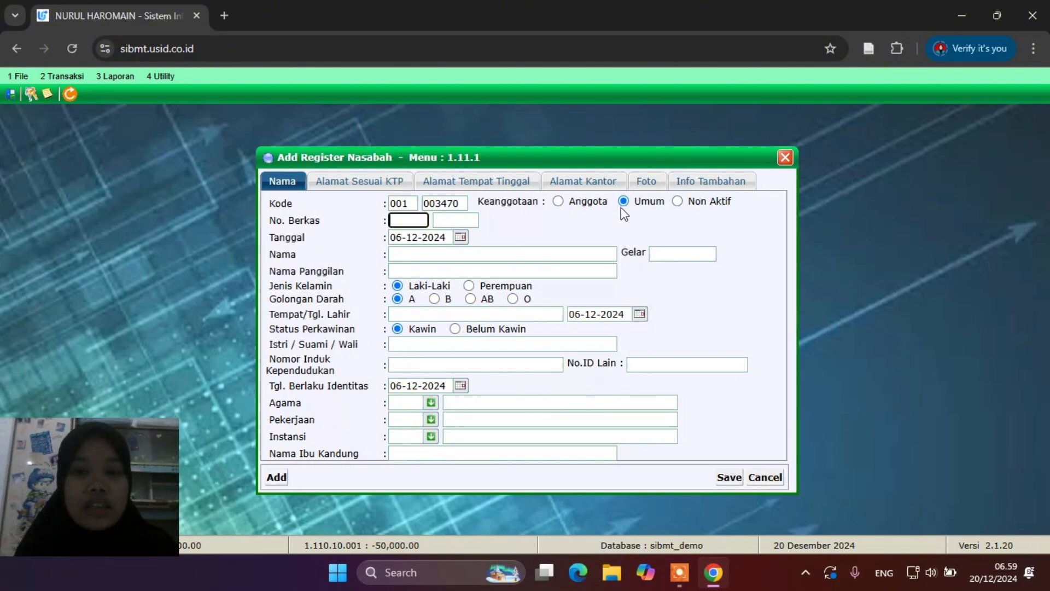
Enter the customer's full name and nickname, and set sex to Perempuan
click(453, 255)
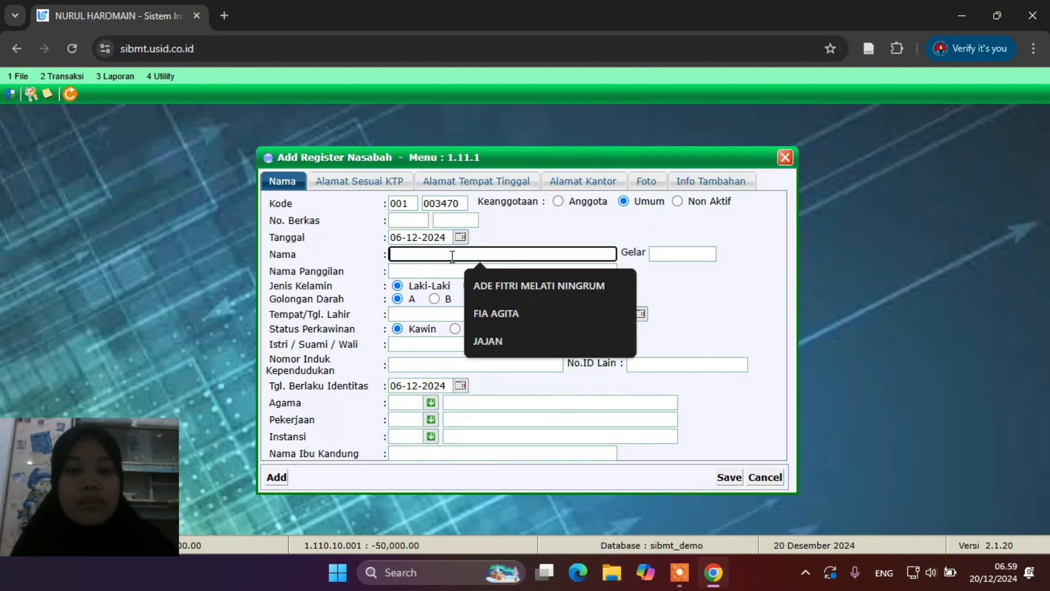
click(524, 289)
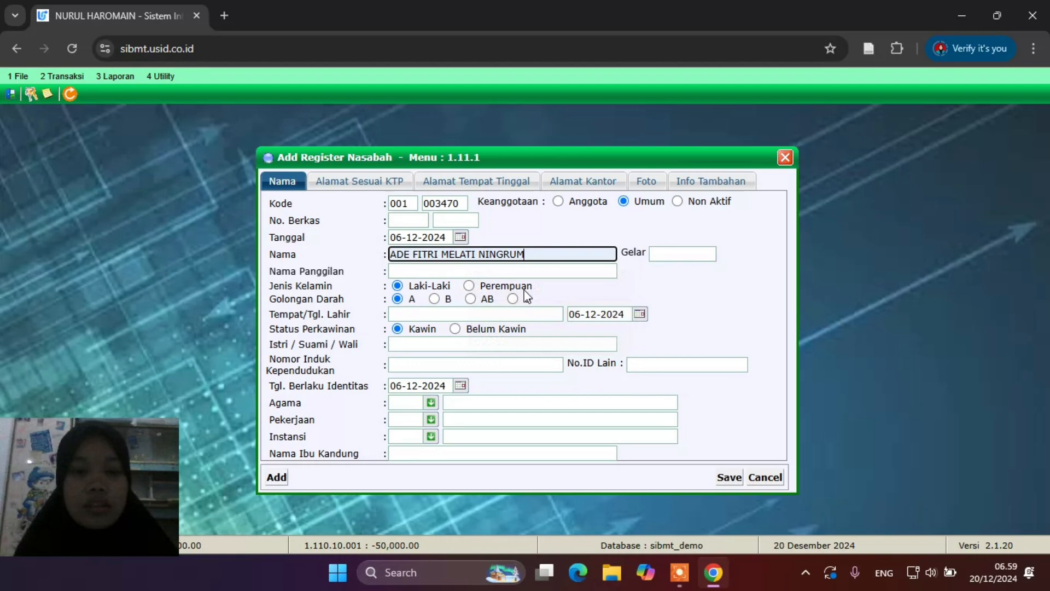
click(477, 271)
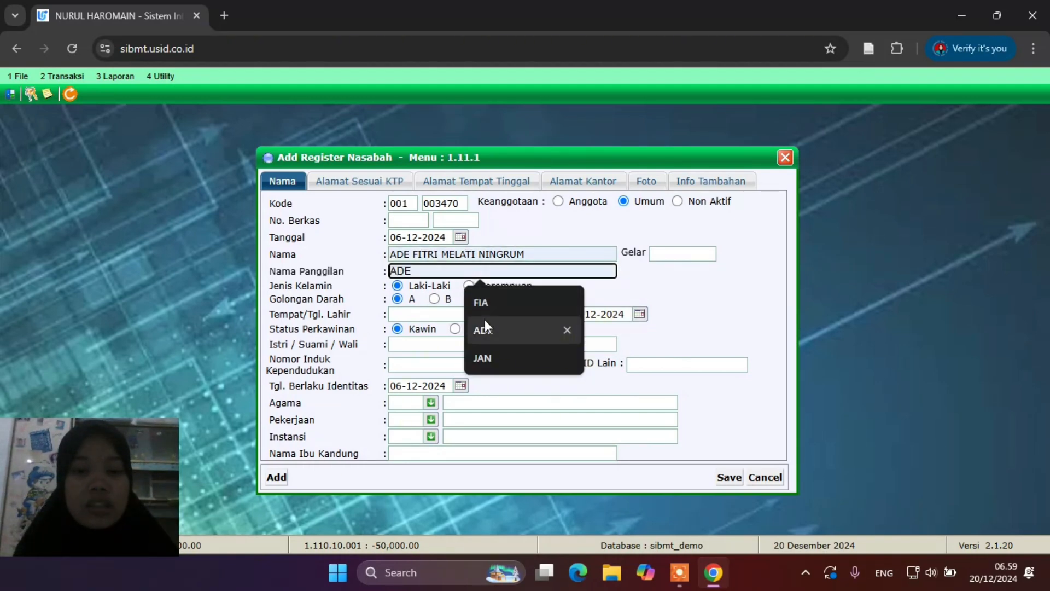
click(484, 323)
click(469, 287)
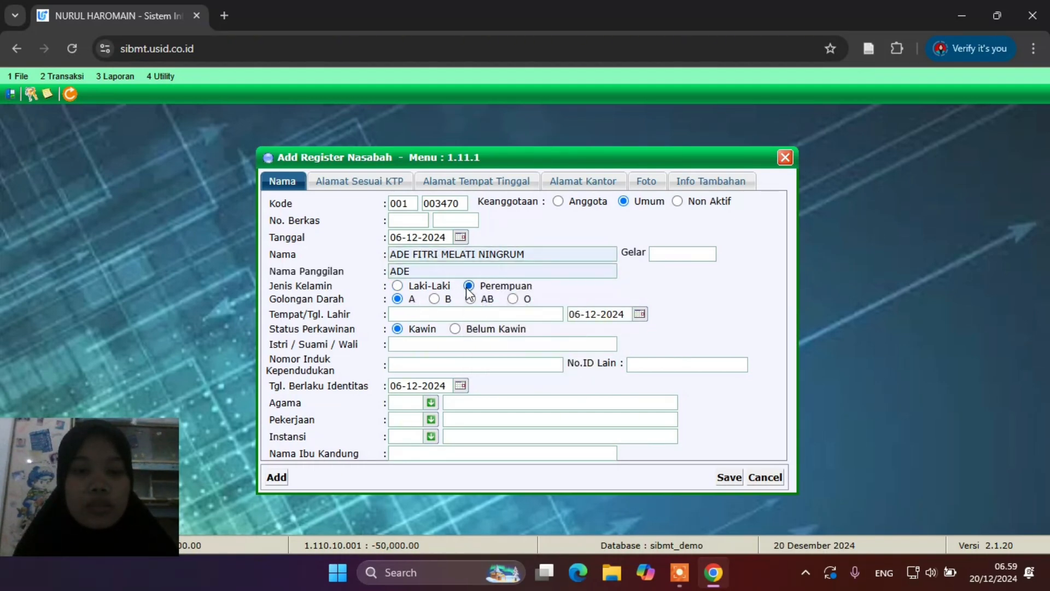
Set birthplace semarang and status Belum Kawin, then enter the guardian's name and the NIK number
click(424, 314)
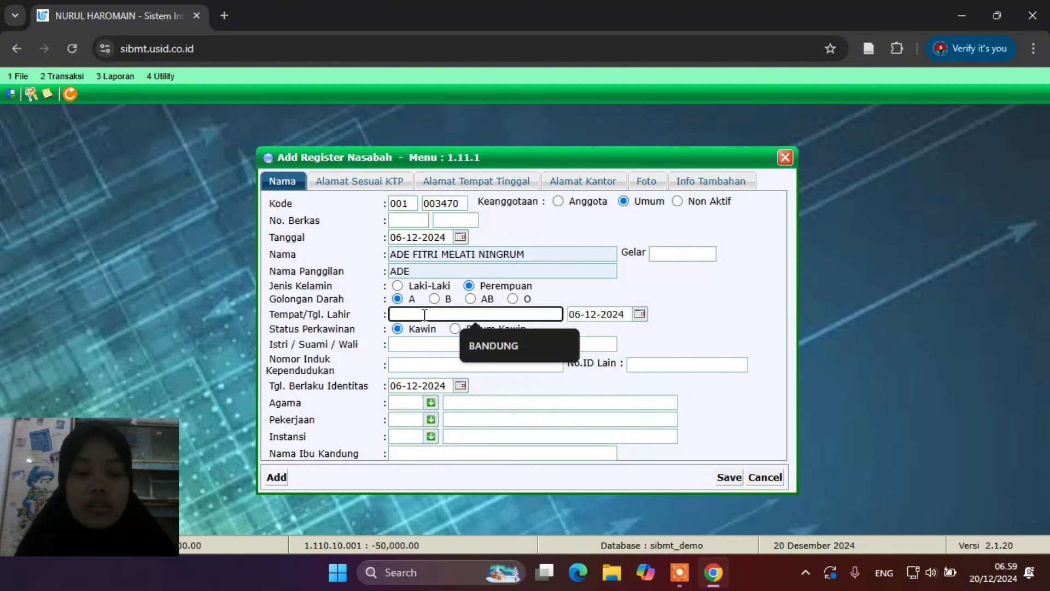
text(semarang)
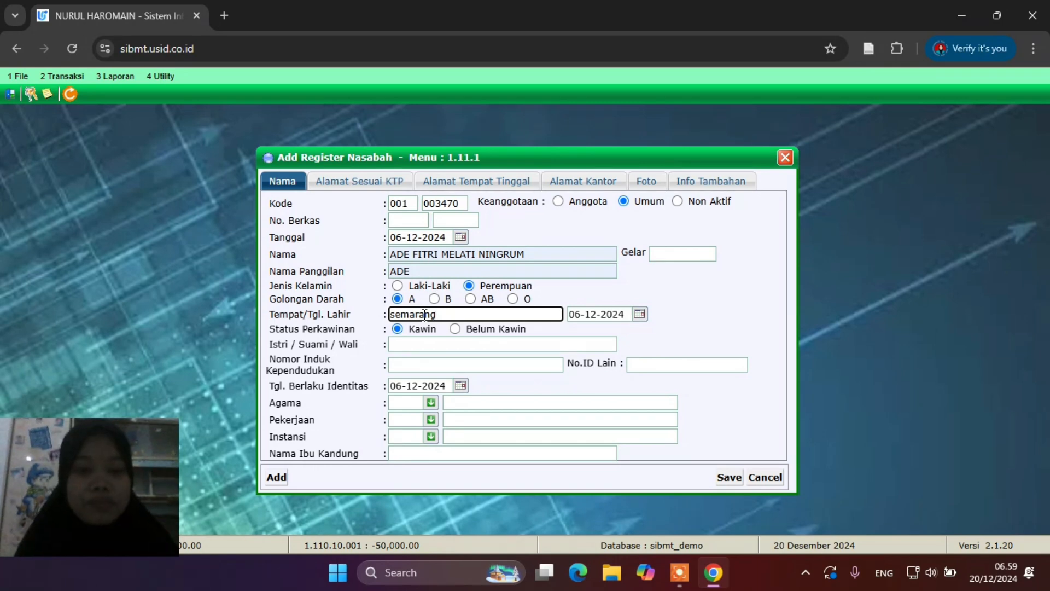
click(453, 346)
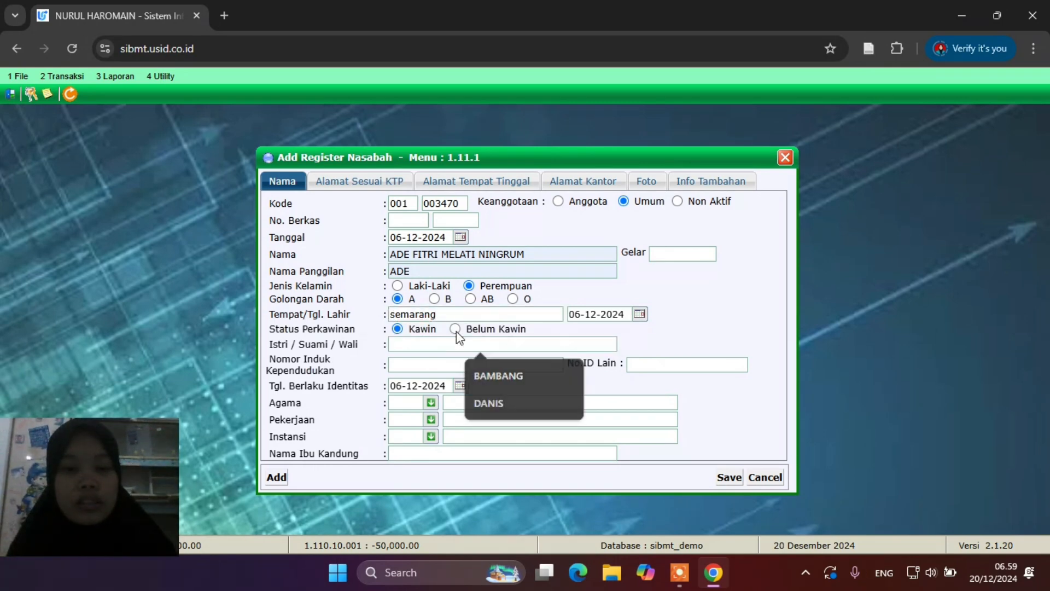
click(455, 330)
click(447, 342)
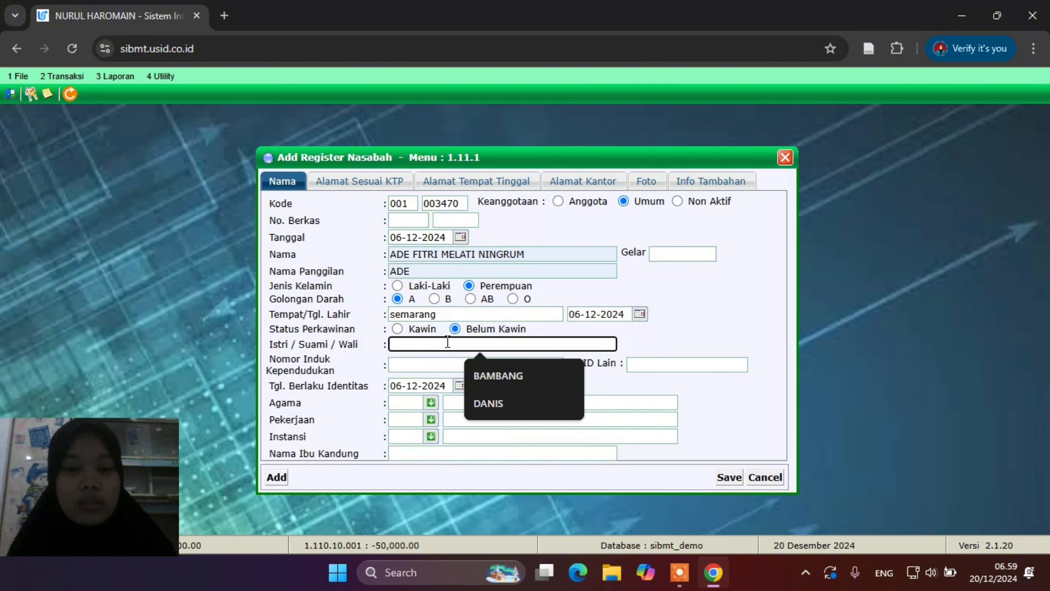
text(nathan)
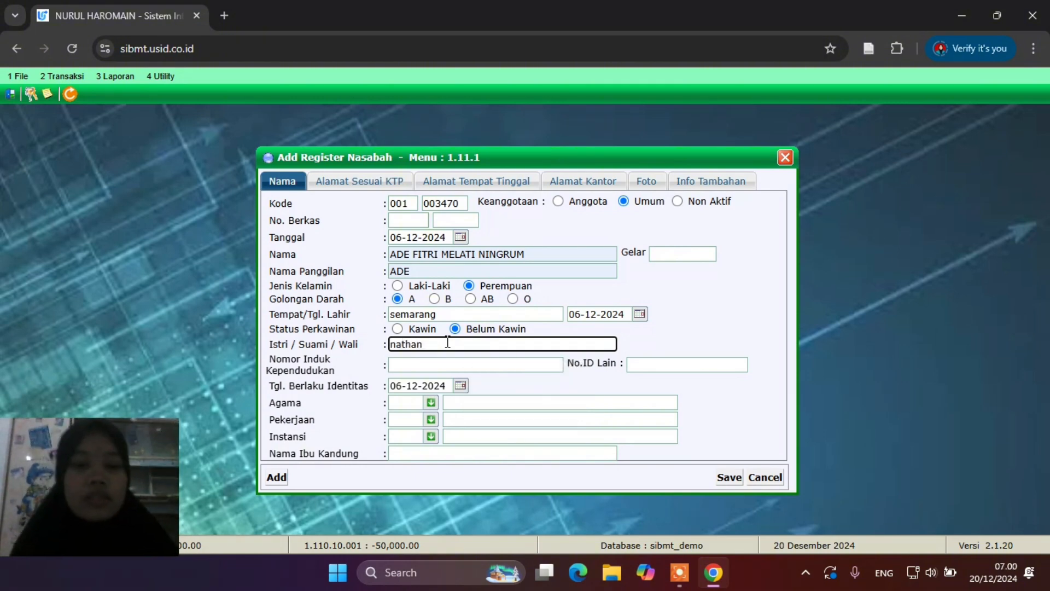
click(507, 369)
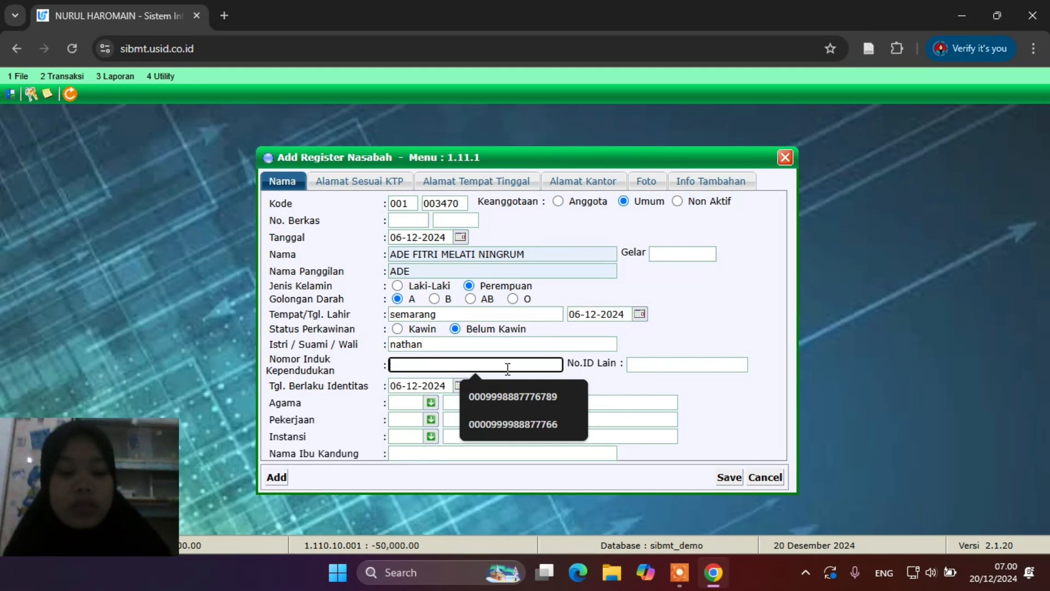
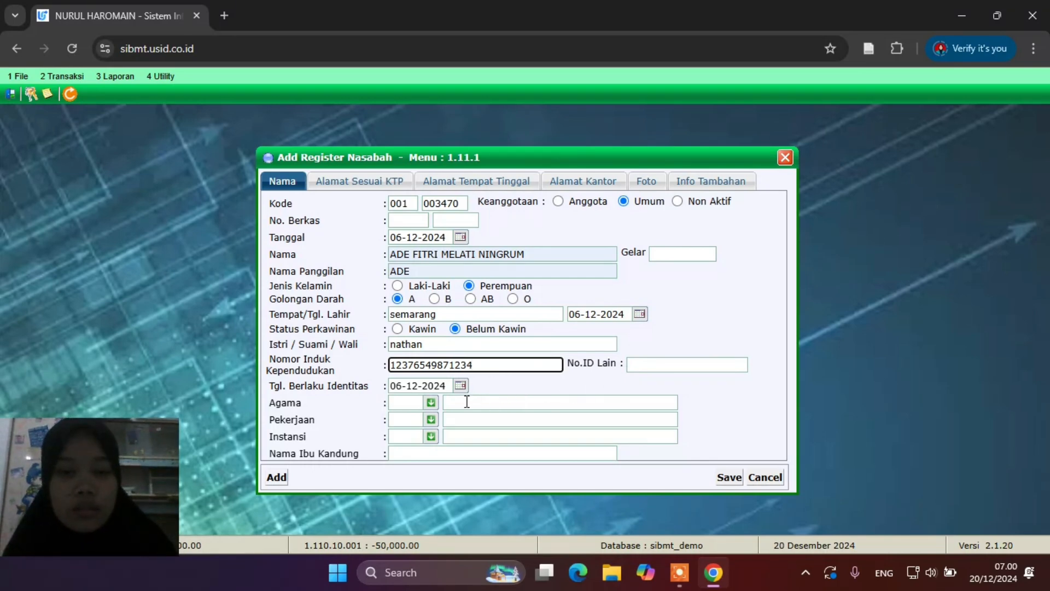
Pick religion 01 Islam, occupation 10 PNS, institution 001 BUMN, and type the mother's maiden name
click(430, 404)
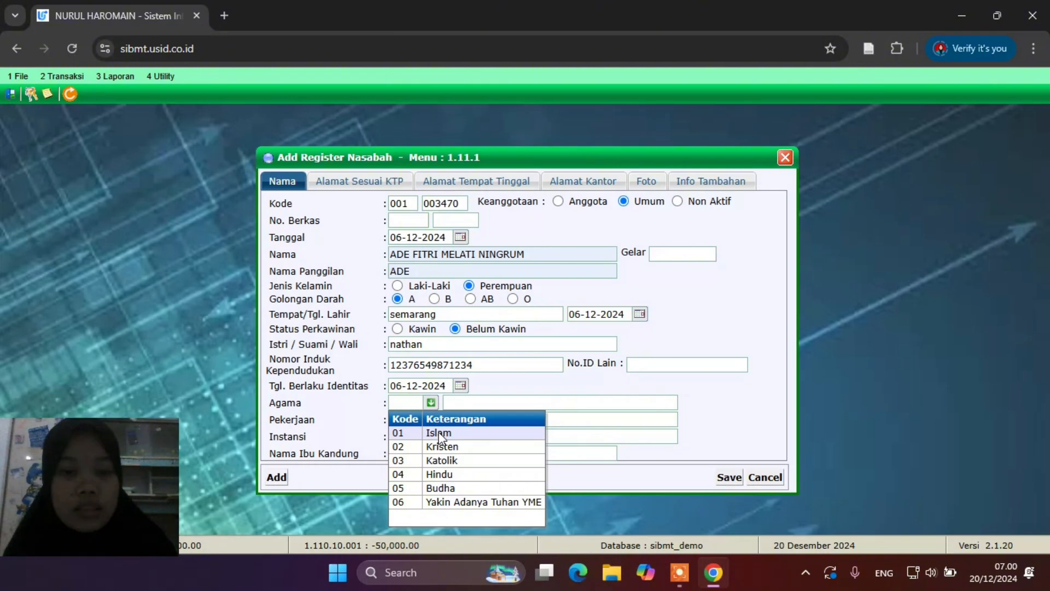
click(439, 434)
click(431, 420)
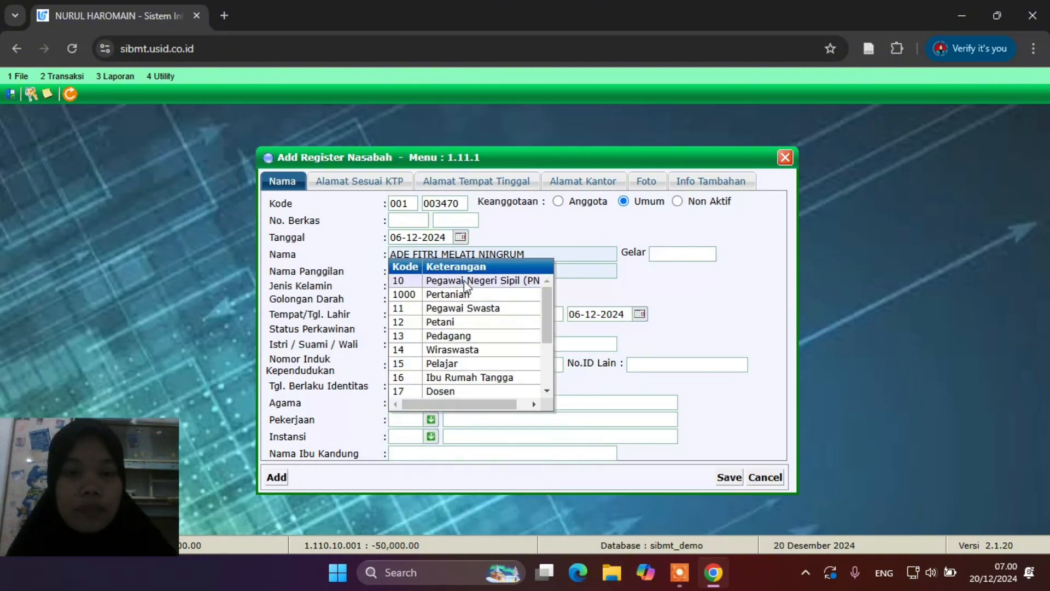
click(464, 282)
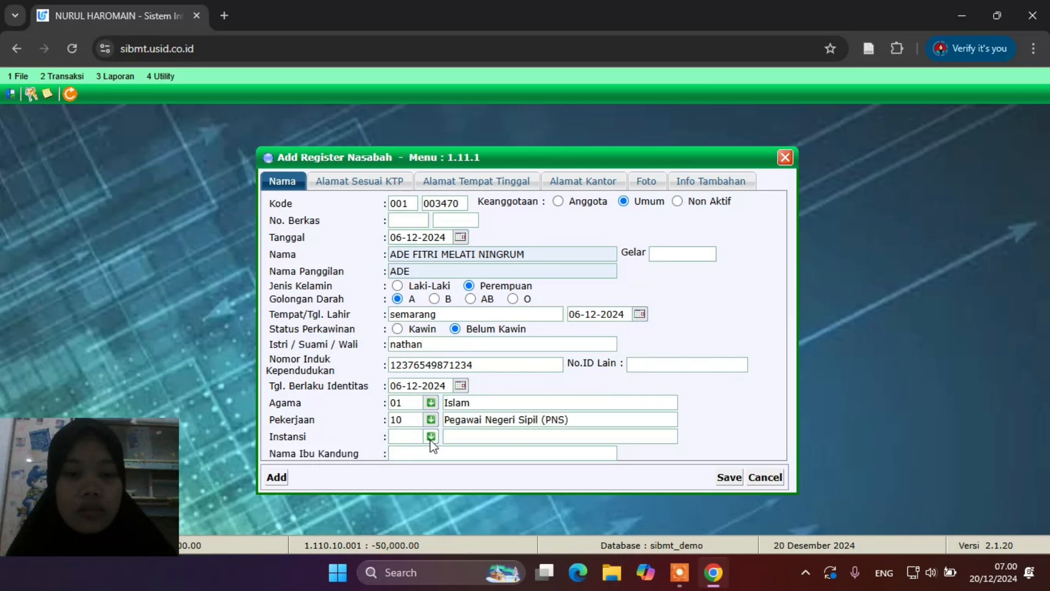
click(431, 438)
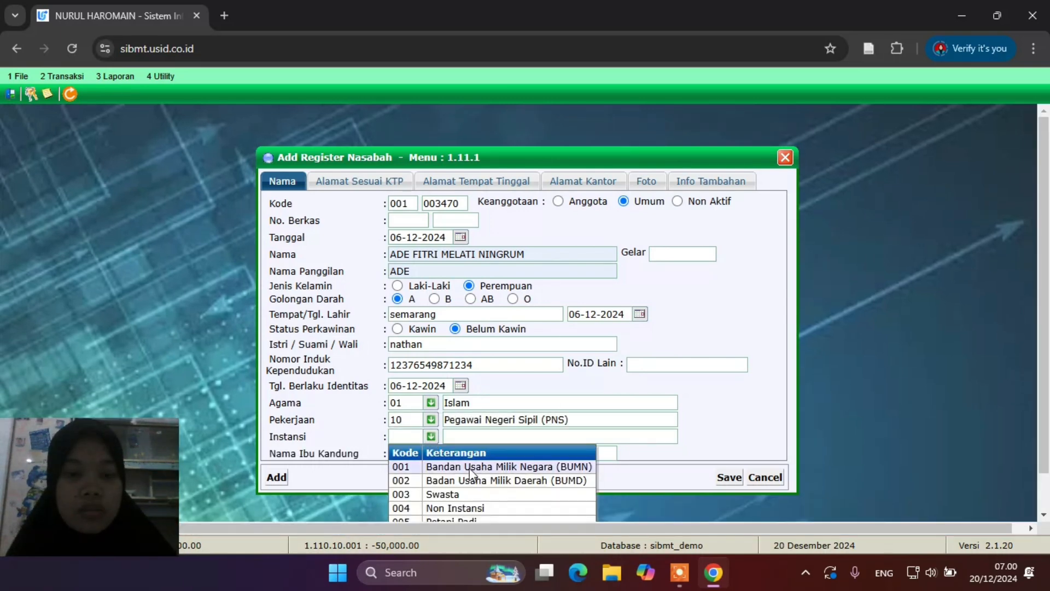
click(469, 467)
click(443, 454)
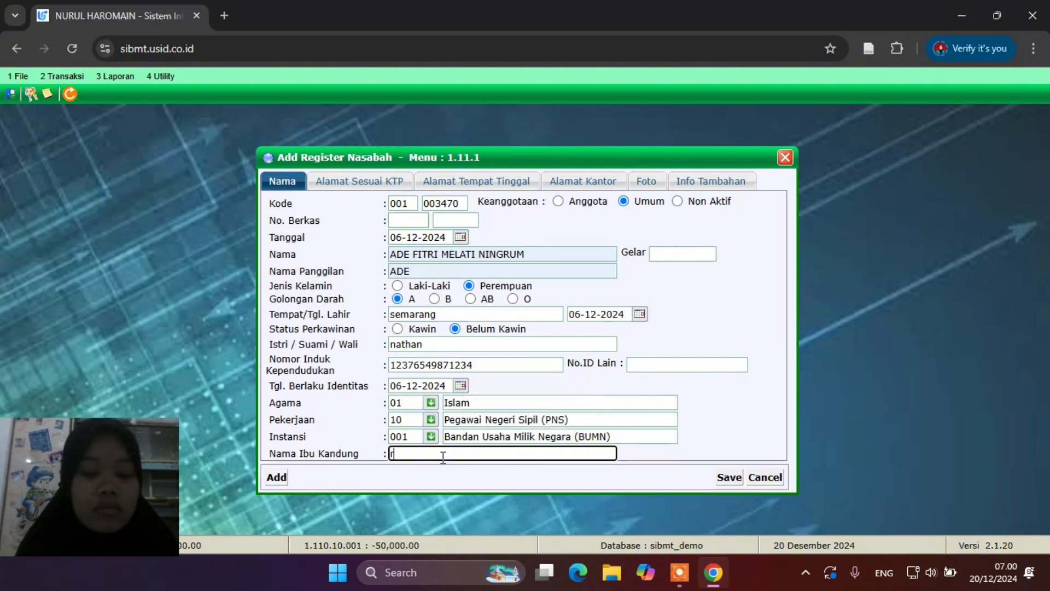
text(niani)
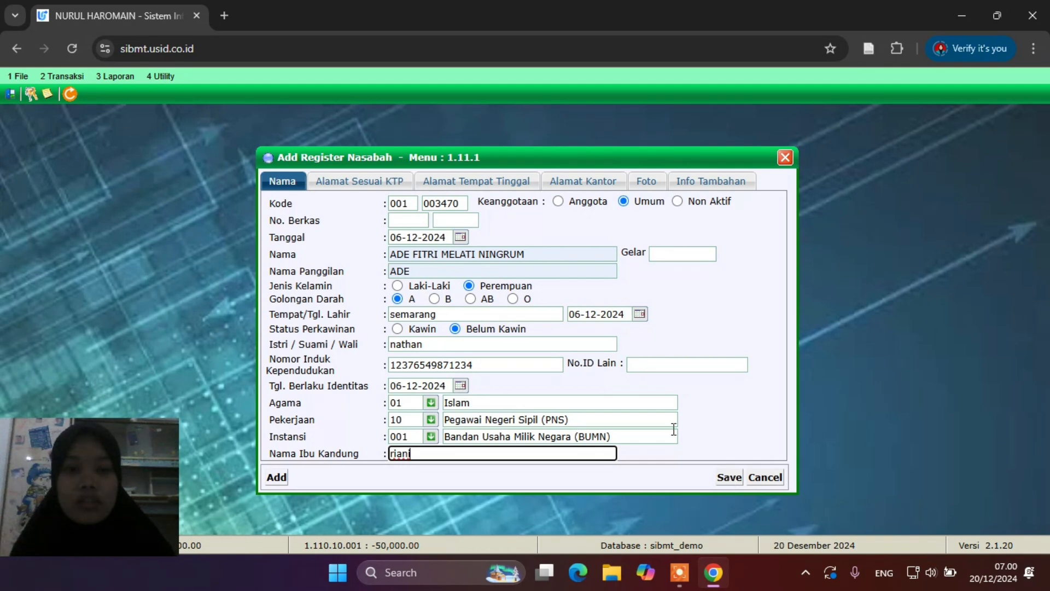
On Alamat Sesuai KTP, enter address semarang and the customer's mobile number
click(343, 182)
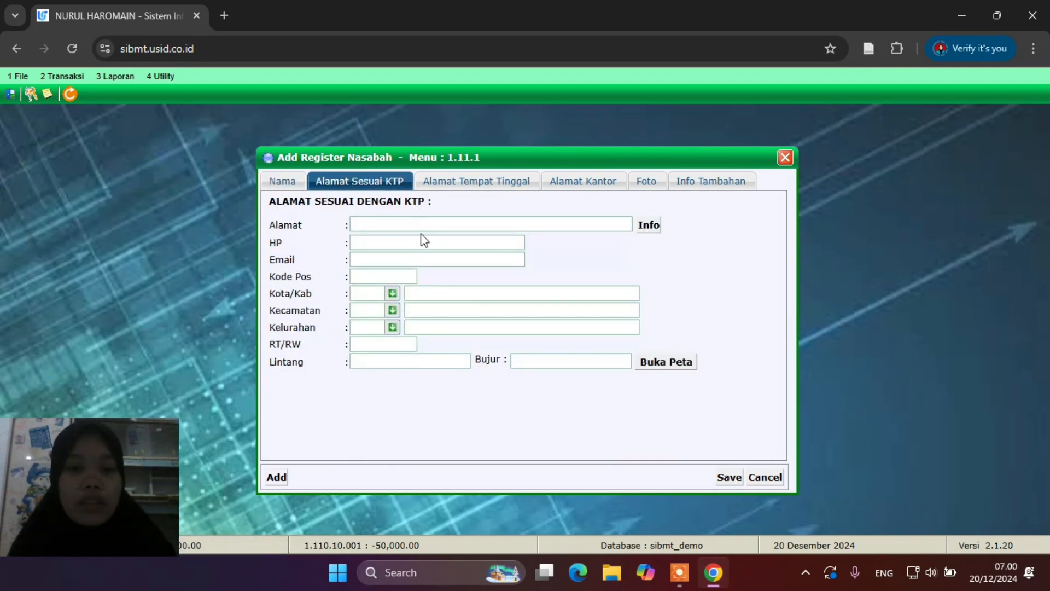
click(470, 225)
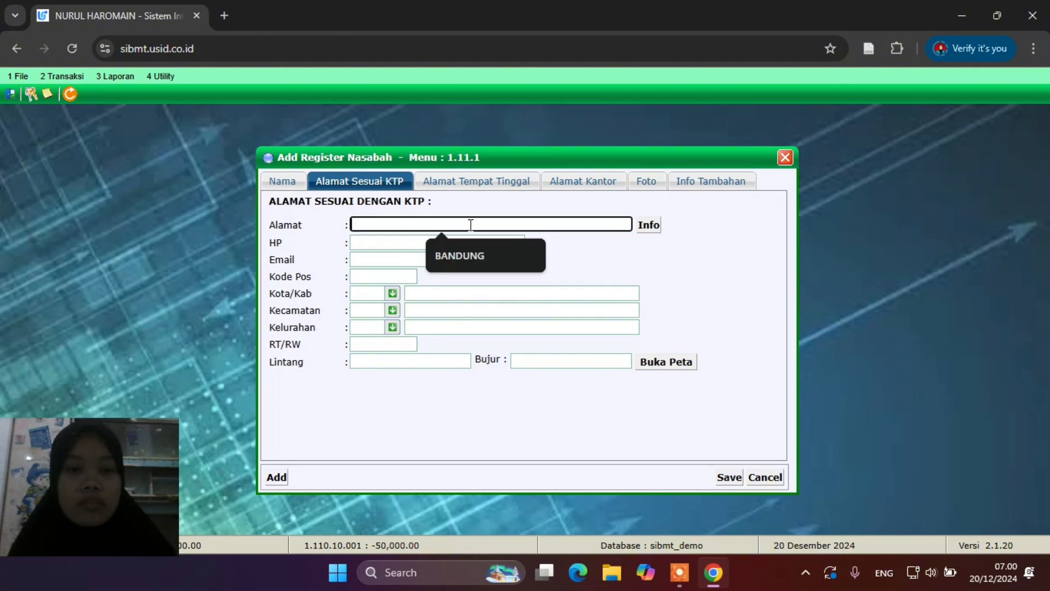
text(semarang)
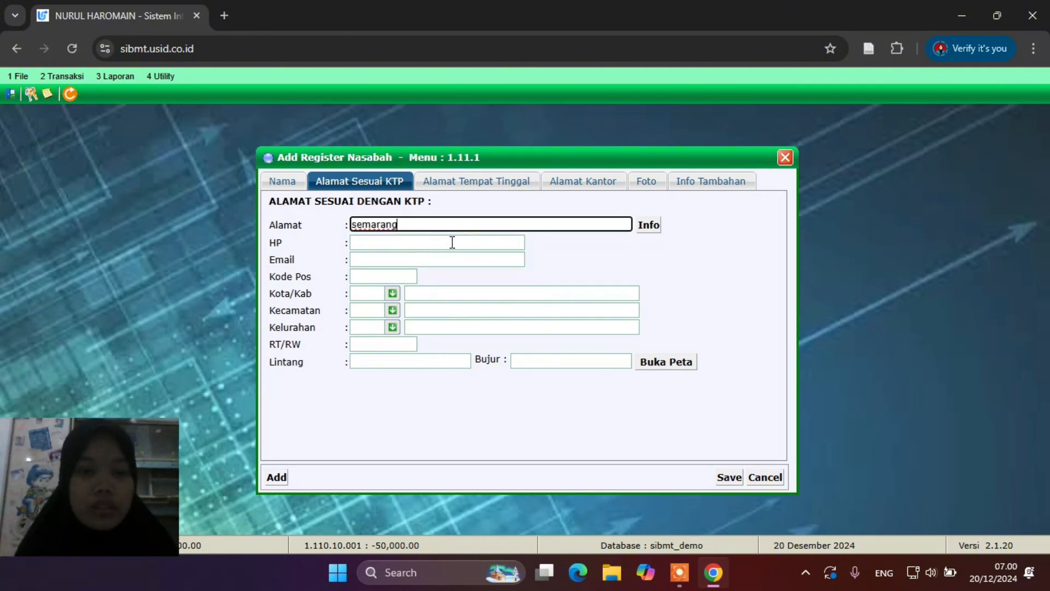
click(452, 242)
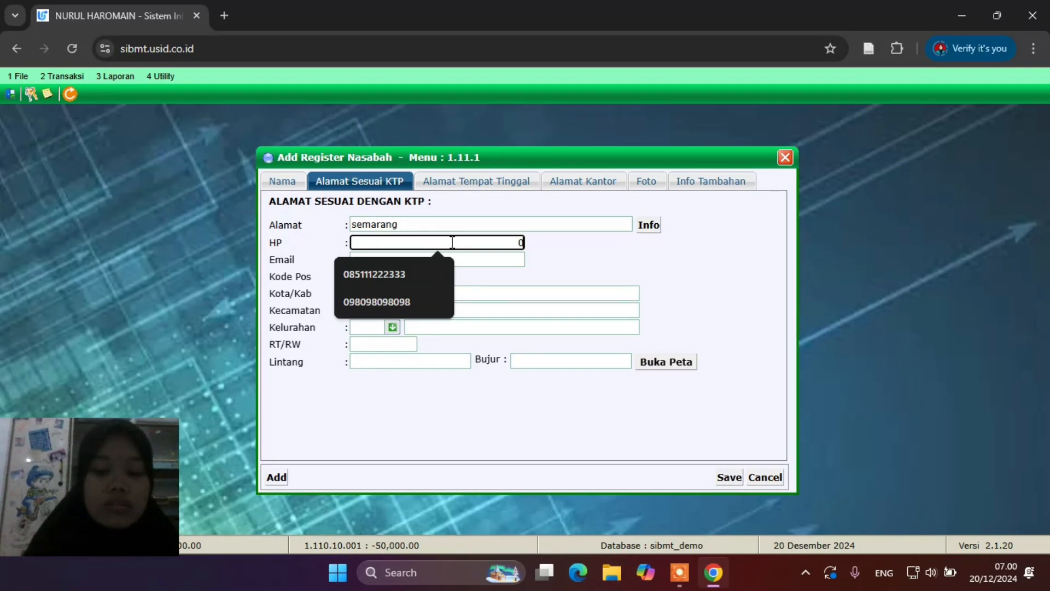
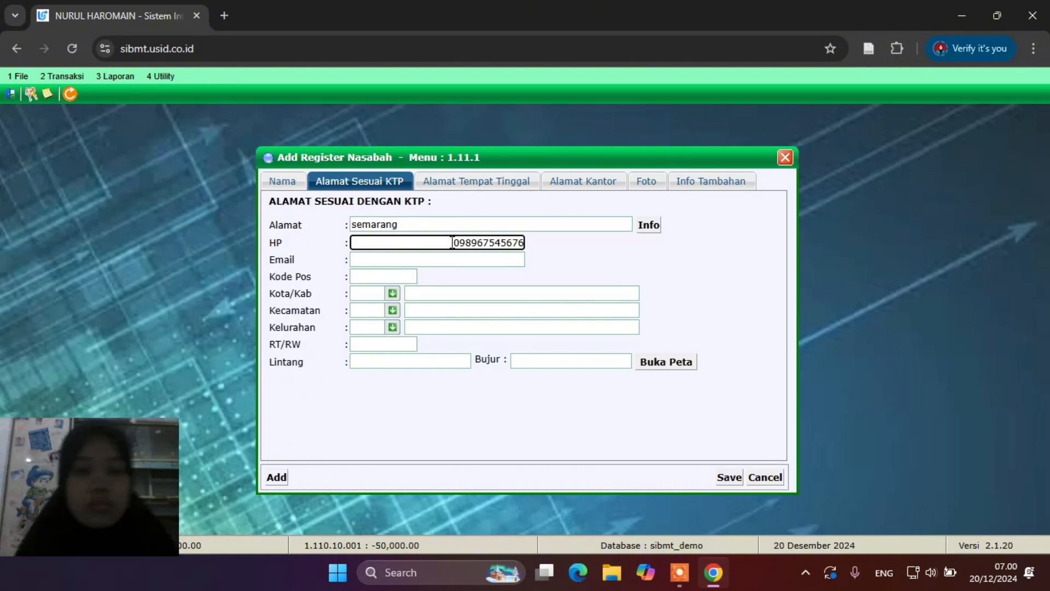
Choose Kota/Kab 1101 KAB. ACEH SELATAN, Kecamatan 0001 Bakongan and Kelurahan 2001
click(392, 294)
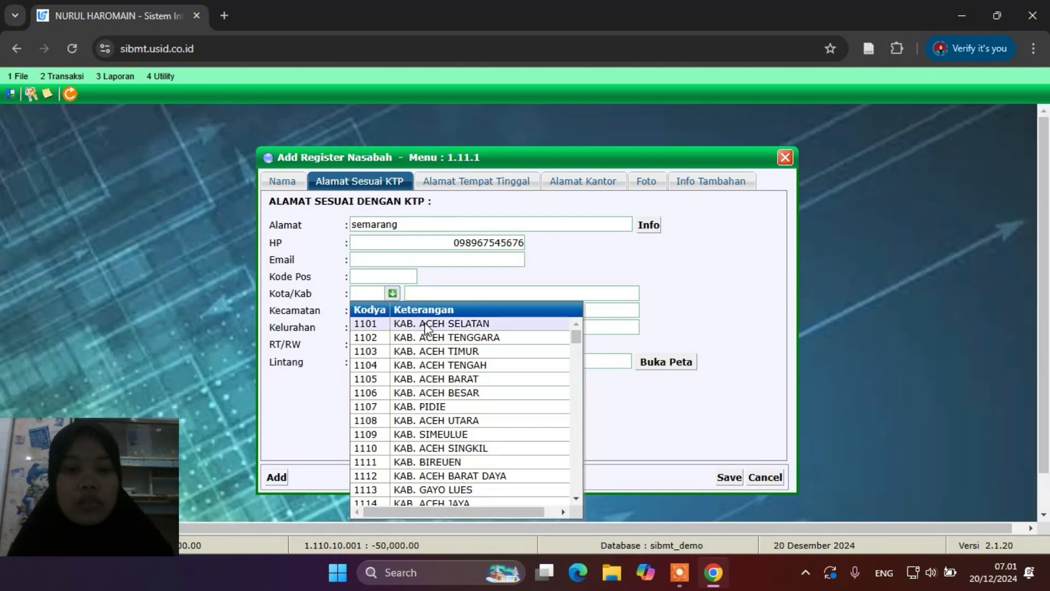
click(427, 323)
click(392, 310)
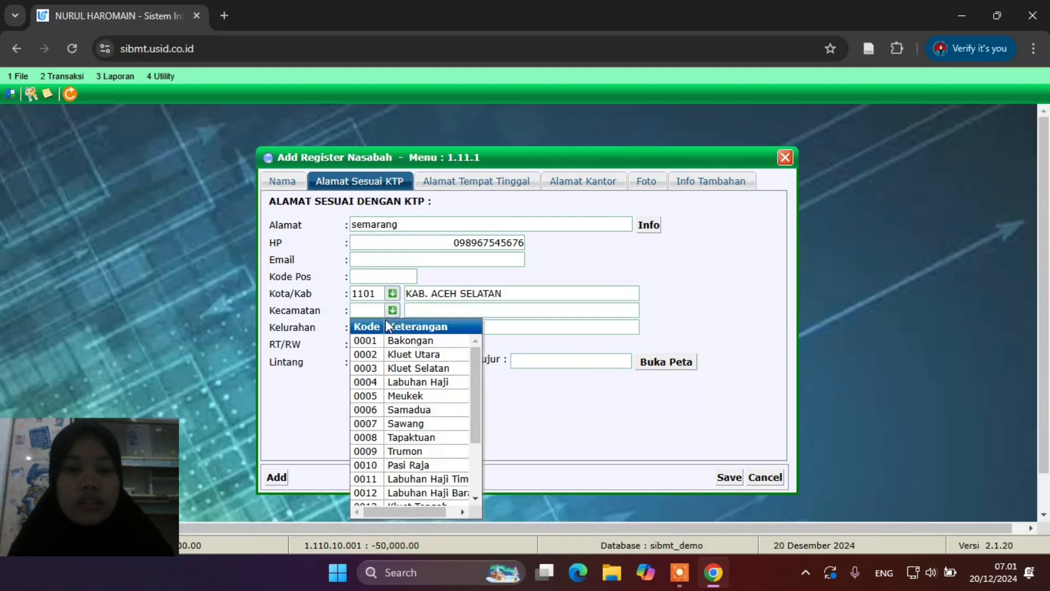
click(389, 340)
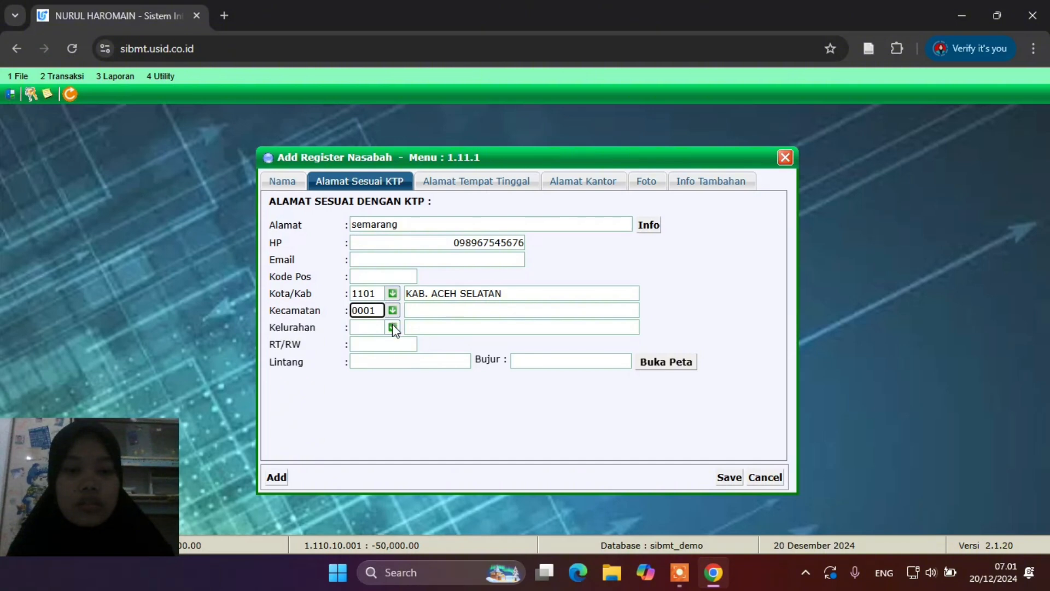
click(392, 326)
click(412, 358)
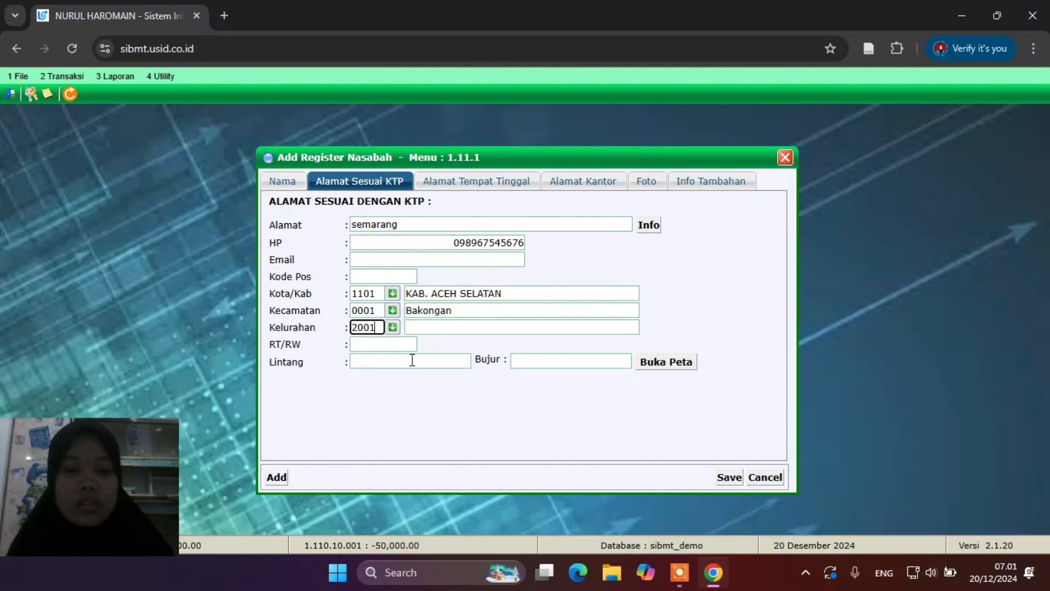
On Alamat Tempat Tinggal, choose 1101 KAB. ACEH SELATAN, 0002 Kluet Utara and Kelurahan 2001
click(454, 183)
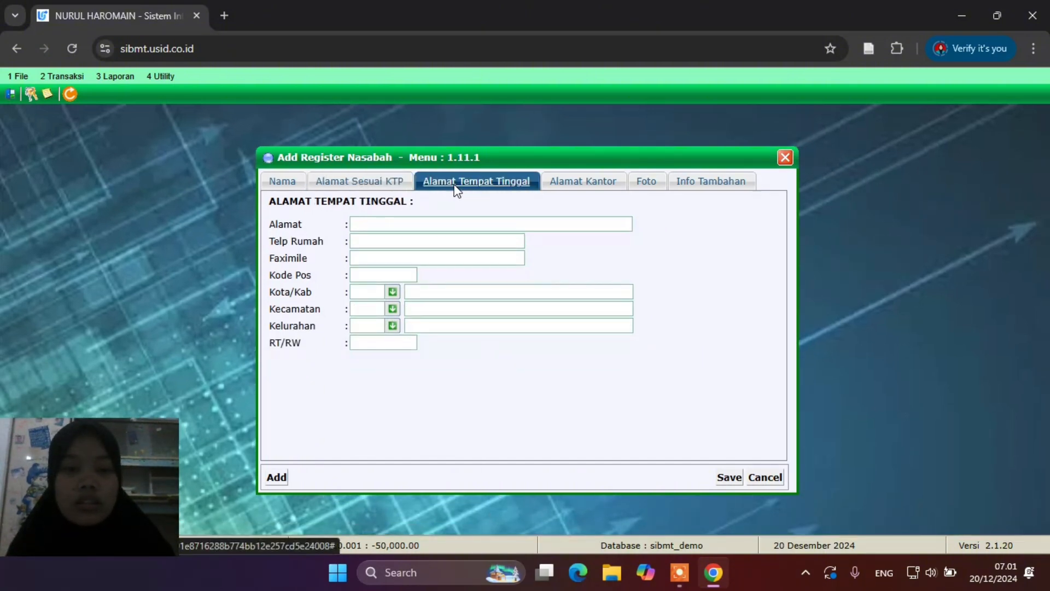
click(392, 291)
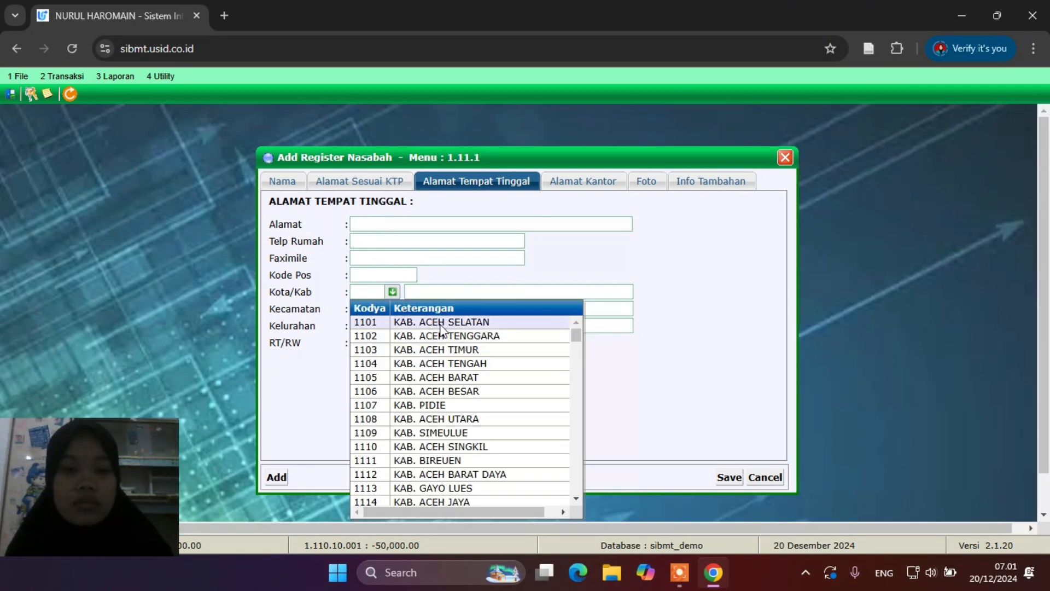
click(417, 320)
click(392, 309)
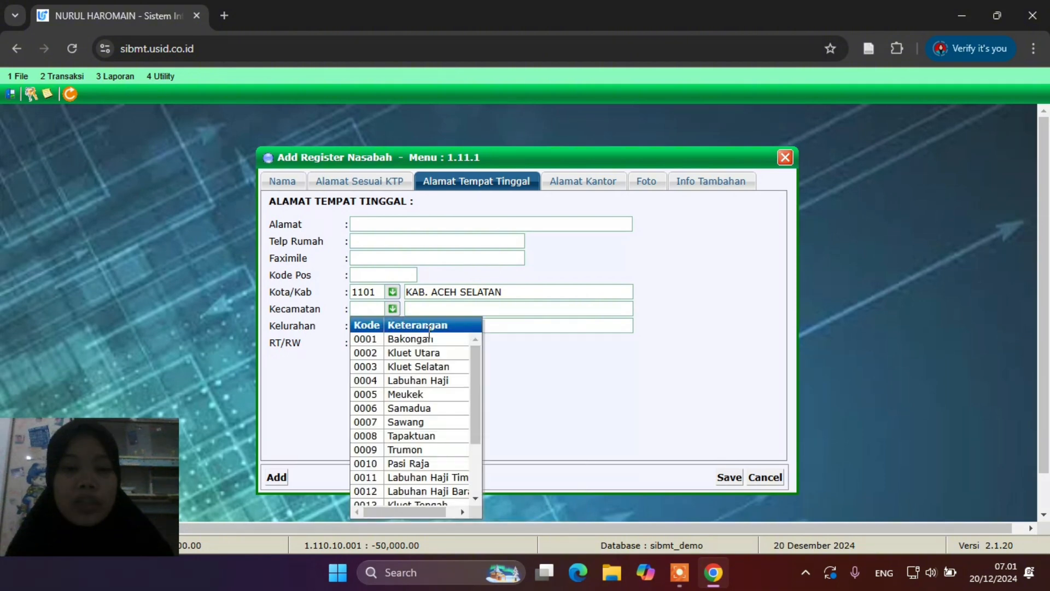
click(425, 353)
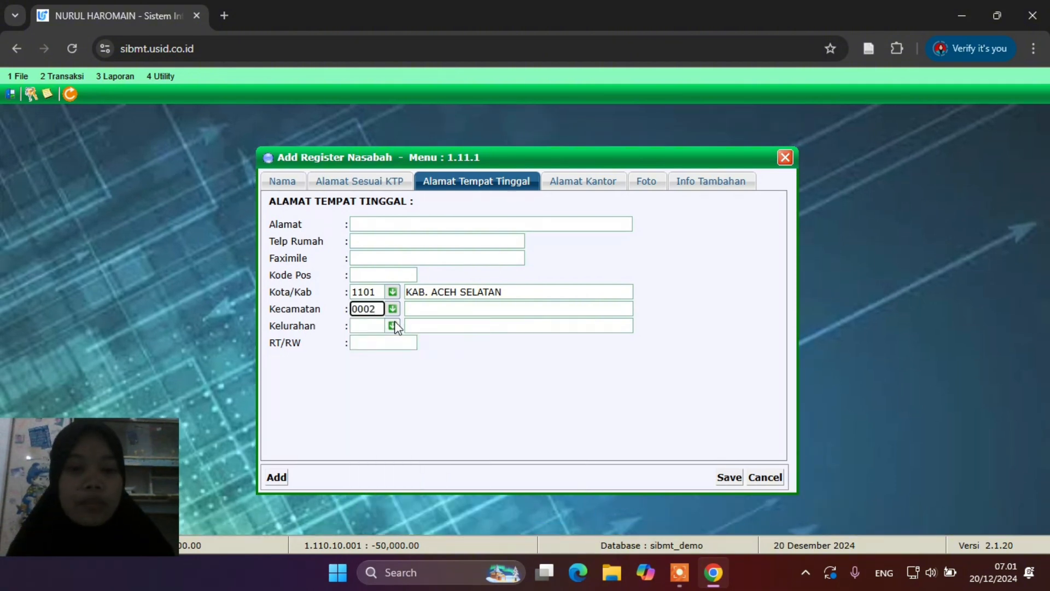
click(411, 357)
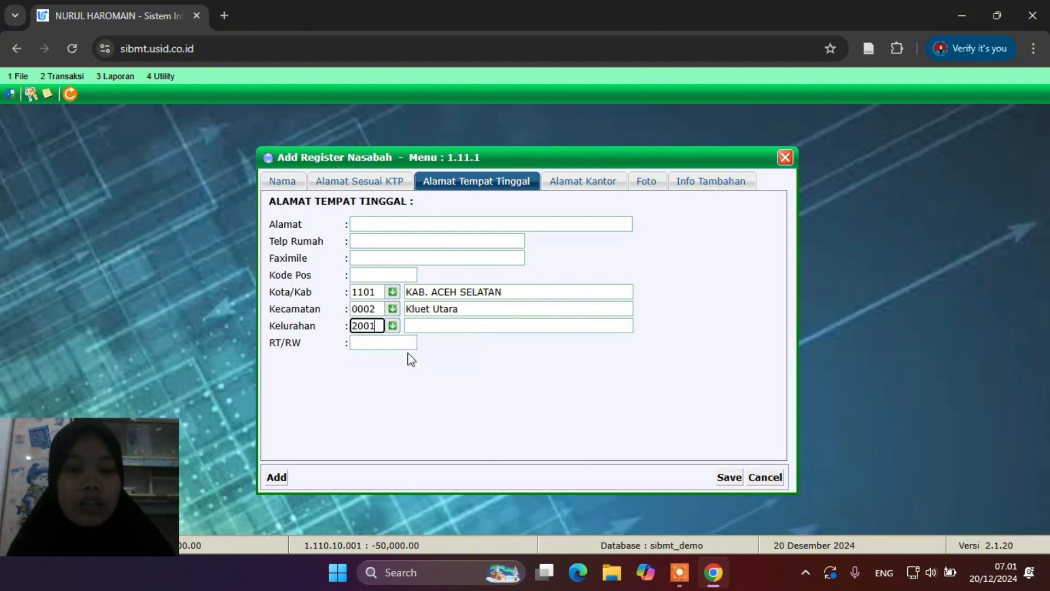
On Alamat Kantor, choose 1104 KAB. ACEH TENGAH, 0002 Silih Nara and Kelurahan 2002 Arul Kumer
click(602, 186)
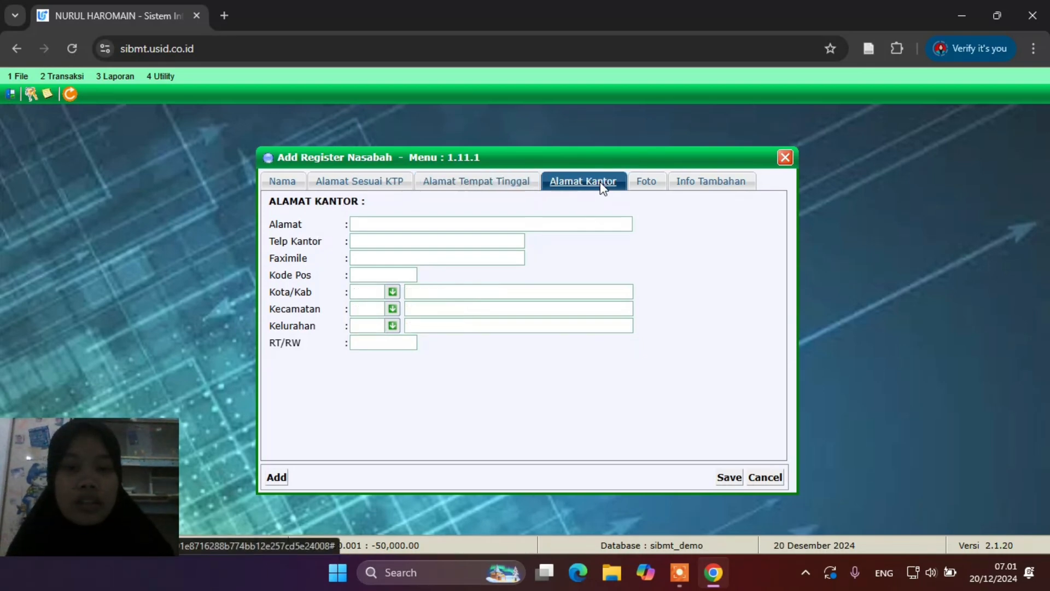
click(393, 292)
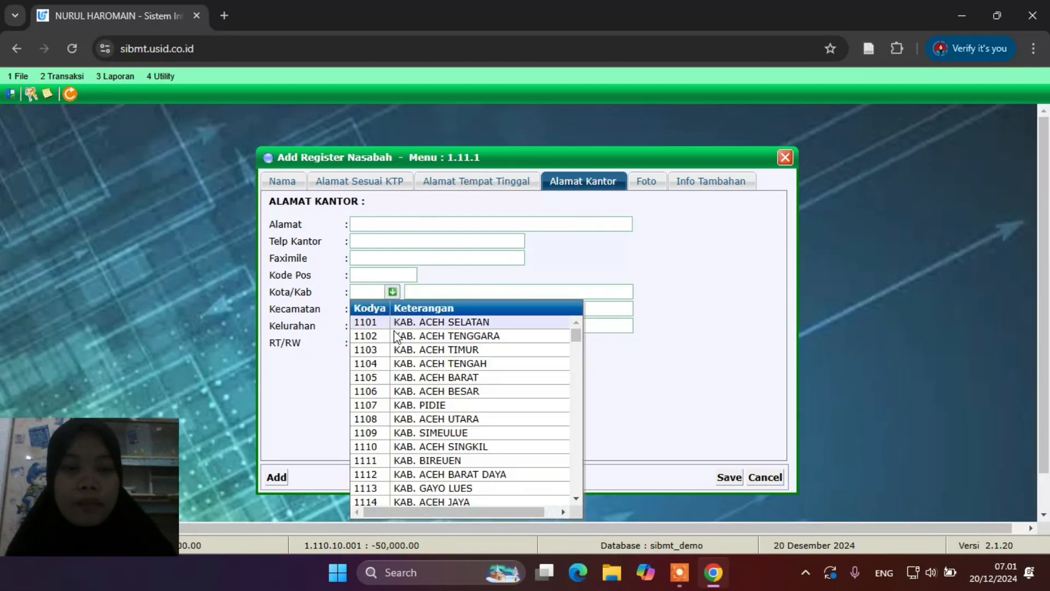
click(401, 363)
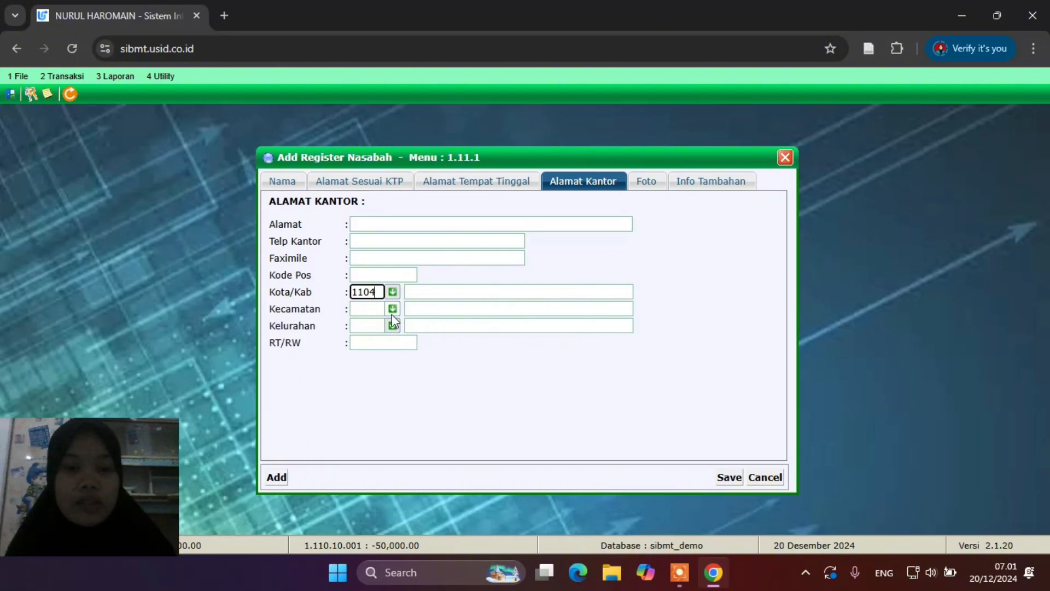
click(391, 314)
click(399, 357)
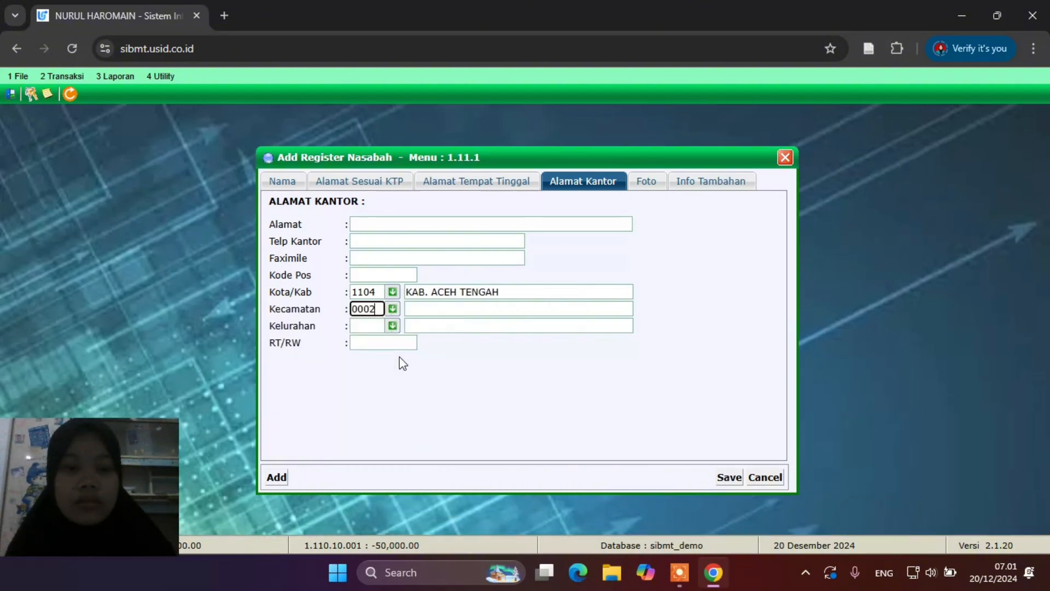
click(392, 328)
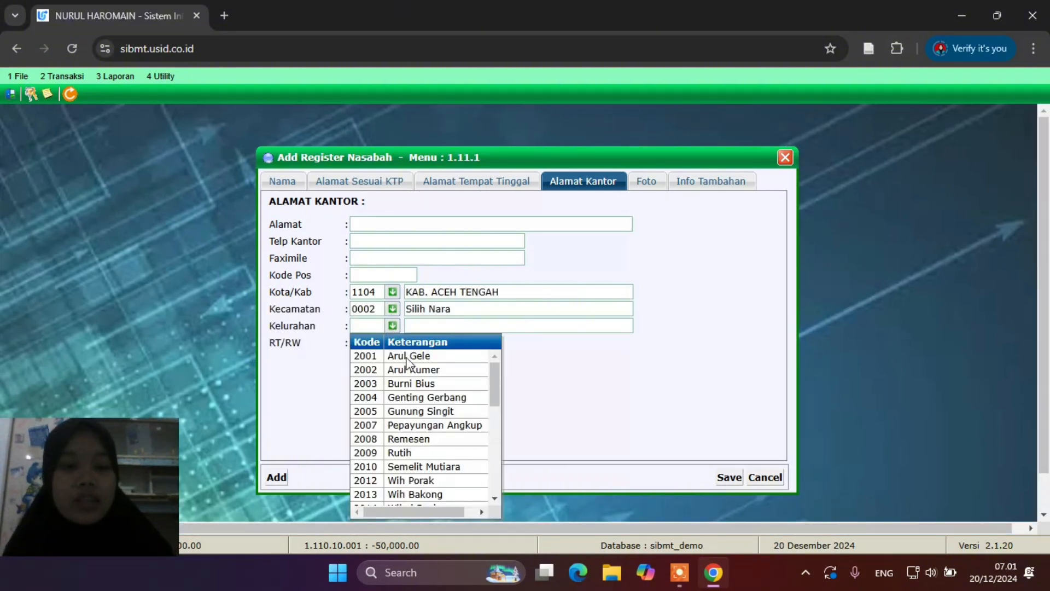
click(410, 372)
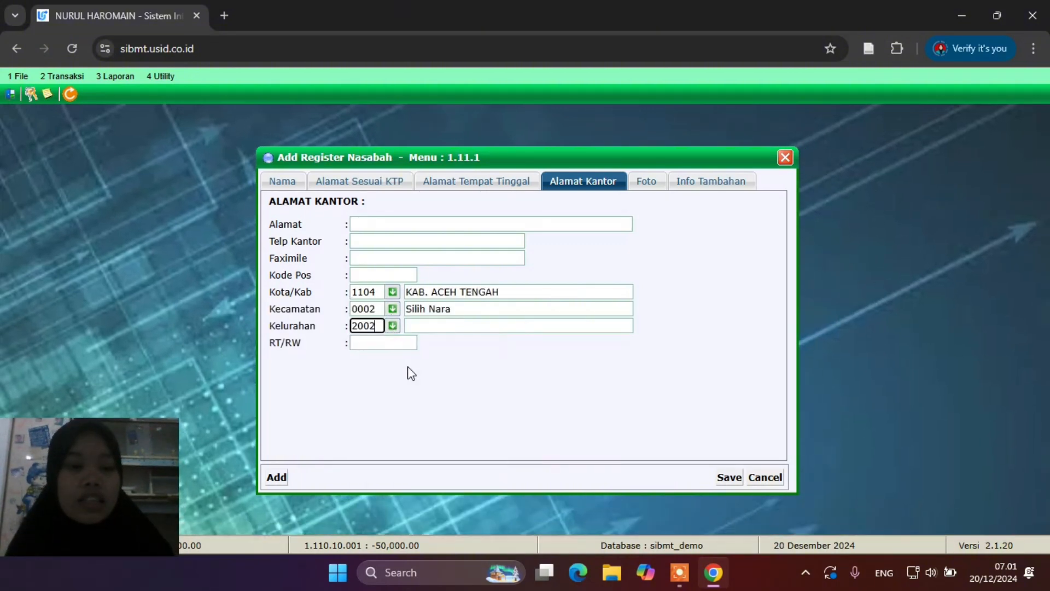
click(510, 372)
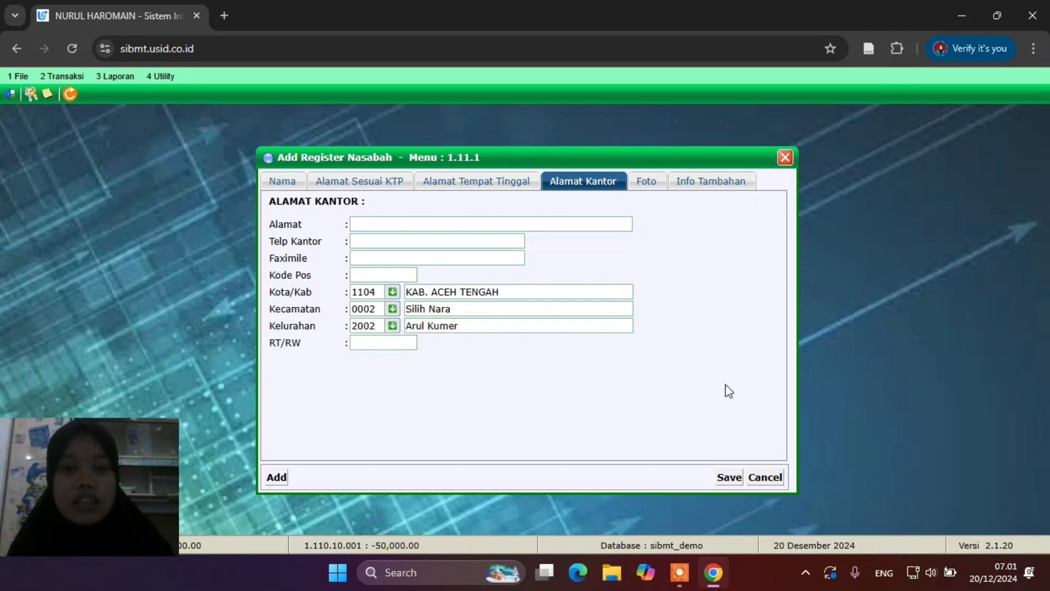
Save the registration, confirm 'Data Disimpan ?' and the summary, and close Add Register Nasabah
click(729, 476)
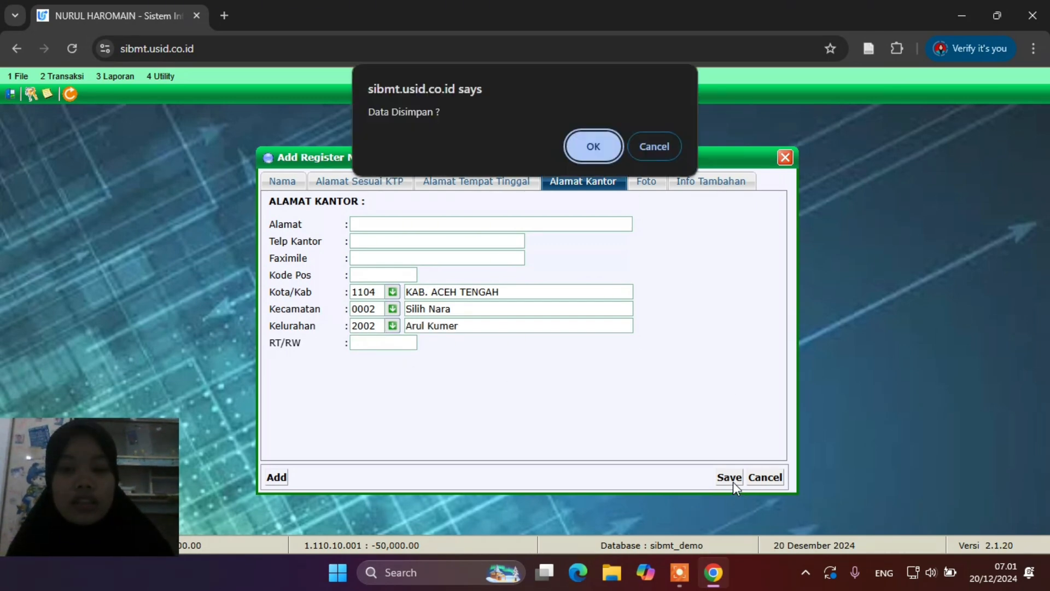
click(608, 146)
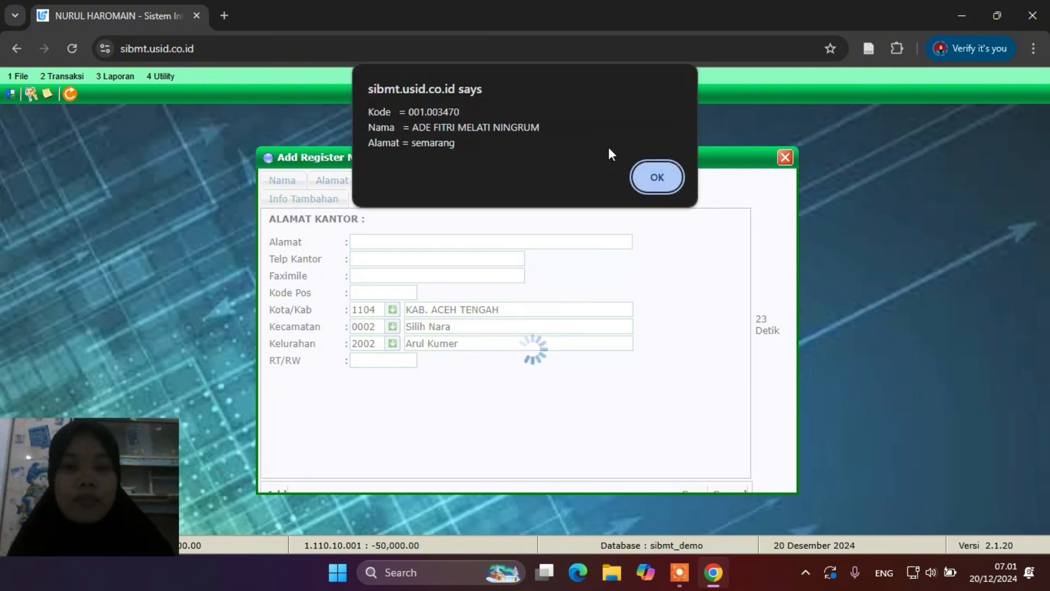
click(658, 176)
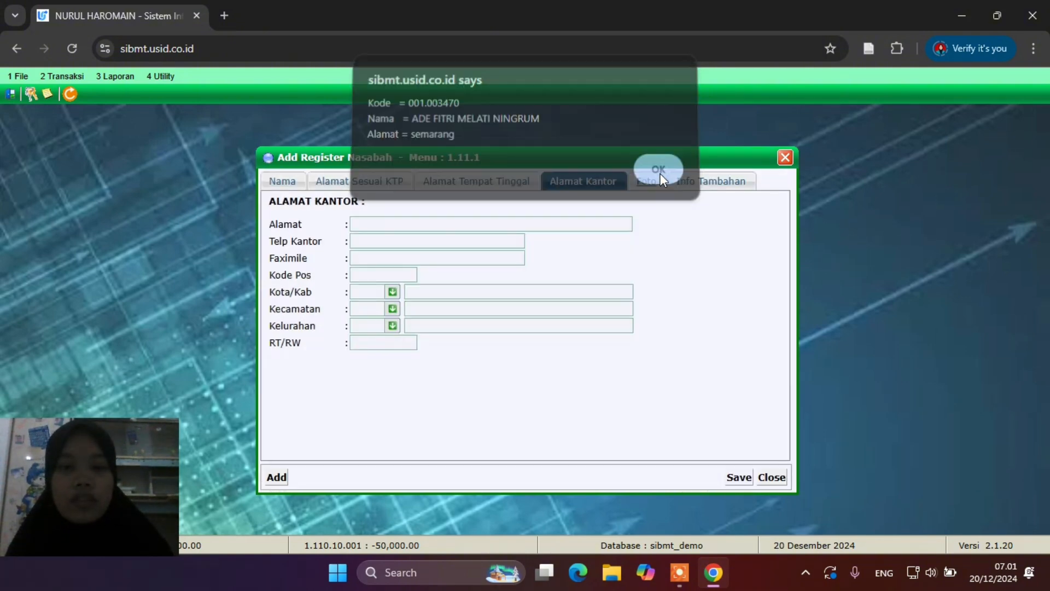
click(785, 159)
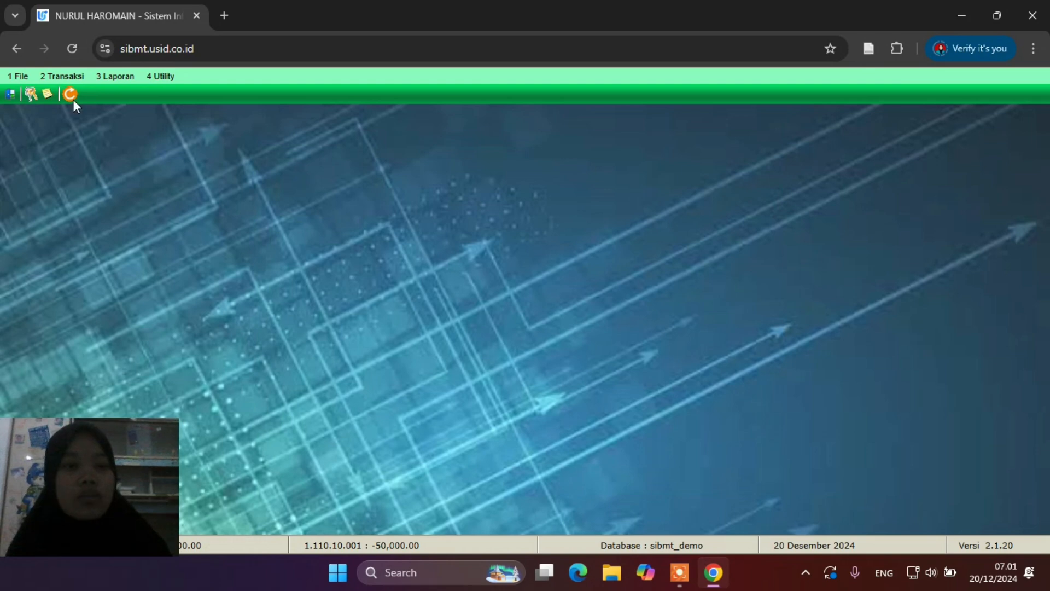
Search 2.16 Cari Register Nasabah by the new customer's name and open the found record
click(64, 78)
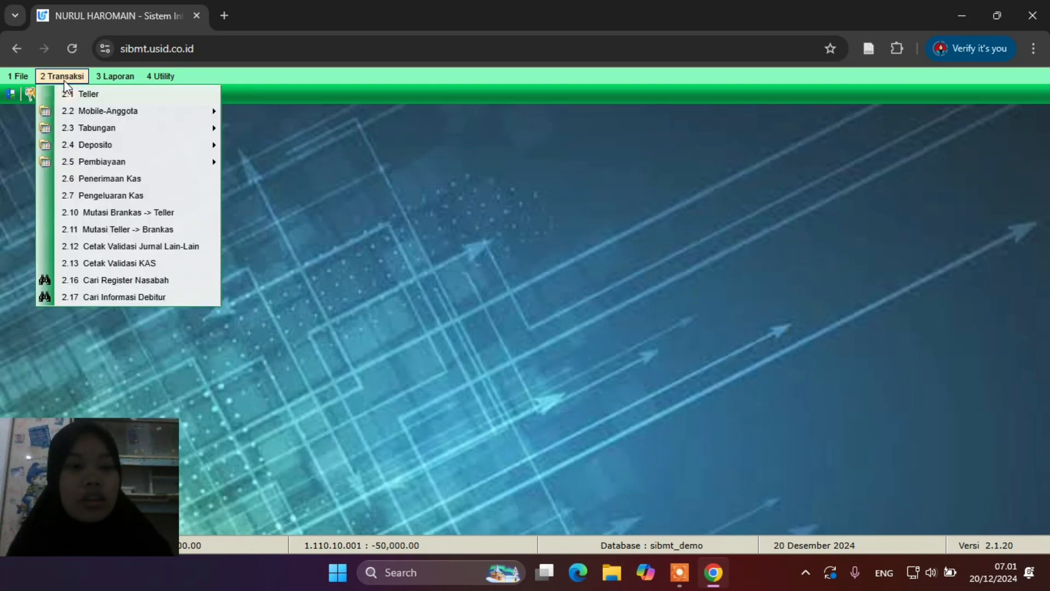
click(103, 279)
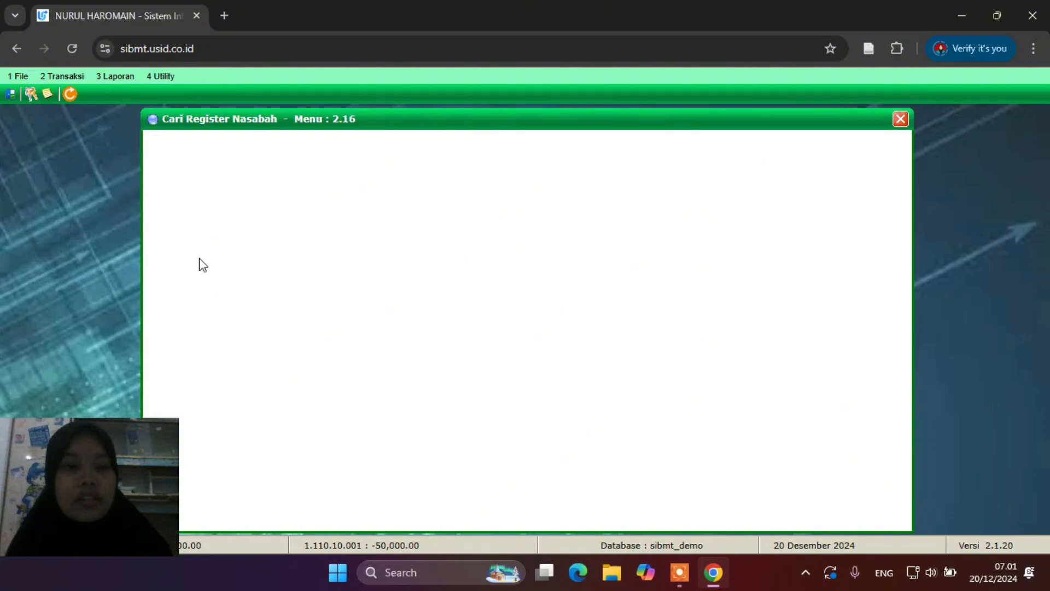
click(363, 189)
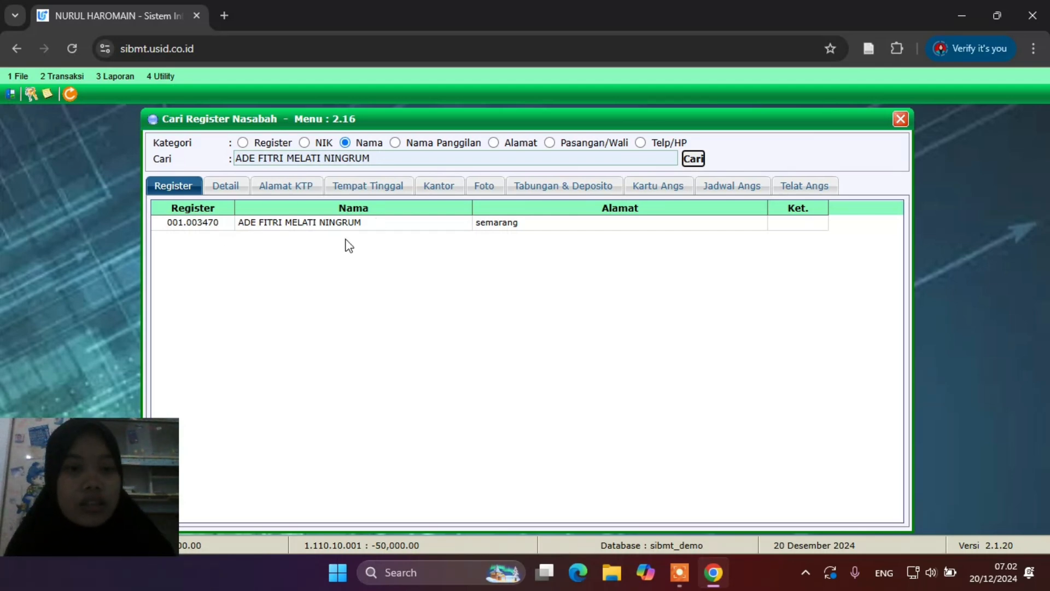
double_click(221, 228)
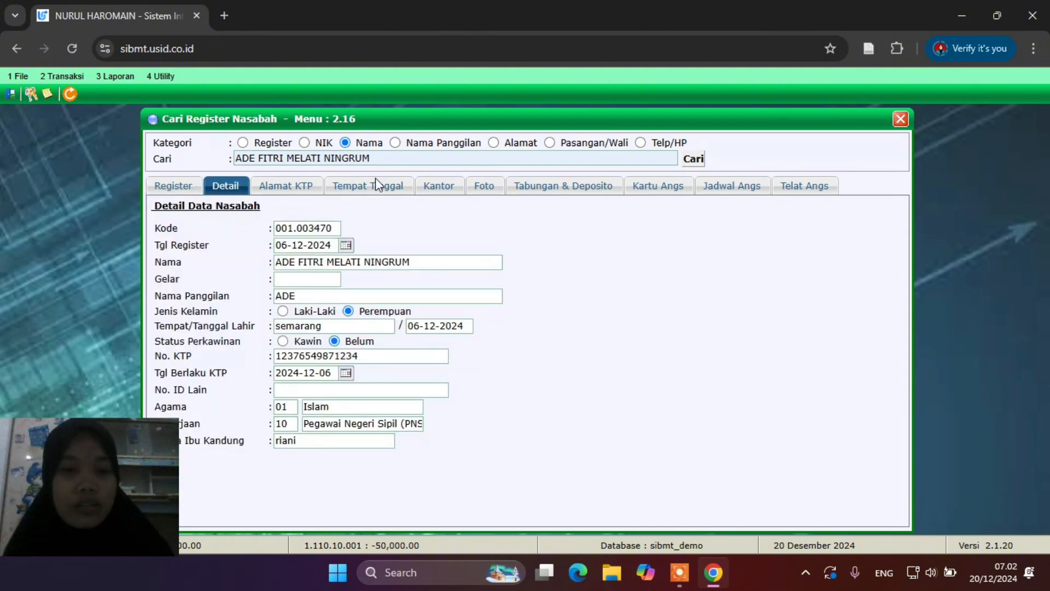
Review the KTP, residence and office addresses and the empty Tabungan & Deposito tab
click(284, 185)
click(344, 189)
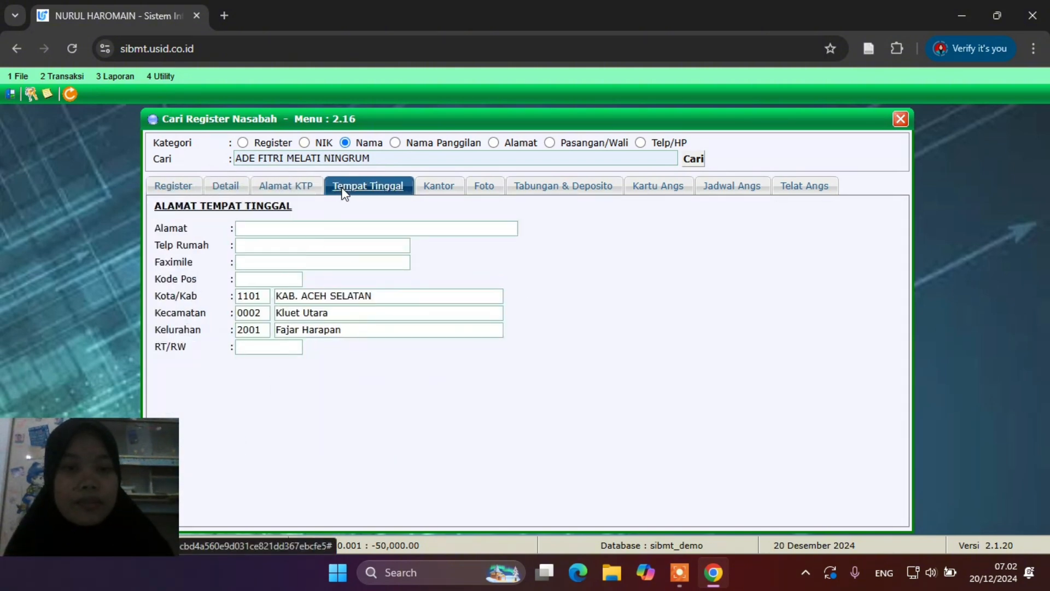
click(443, 191)
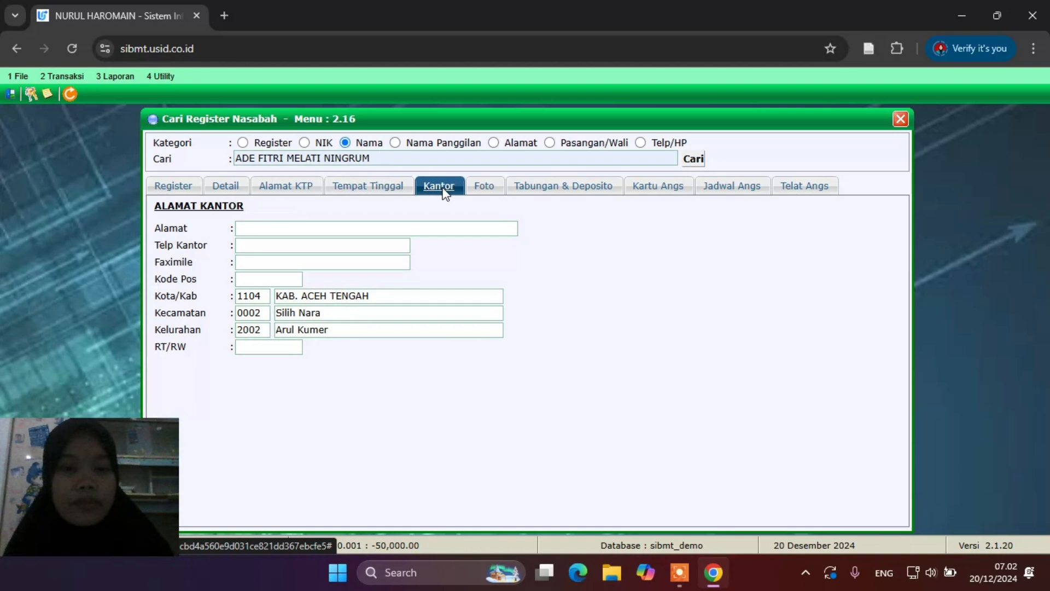
click(548, 188)
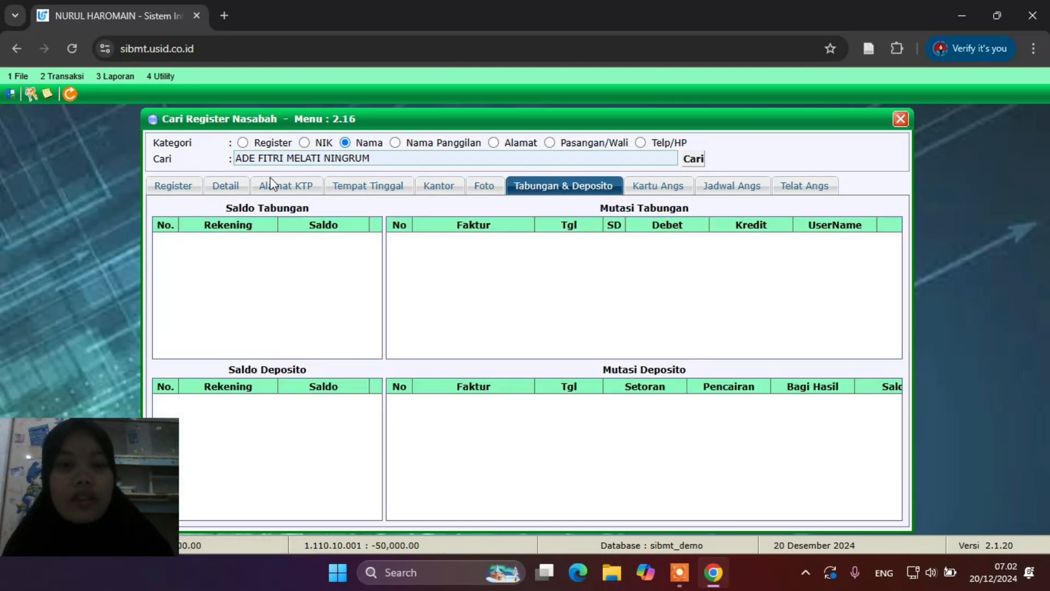
click(184, 183)
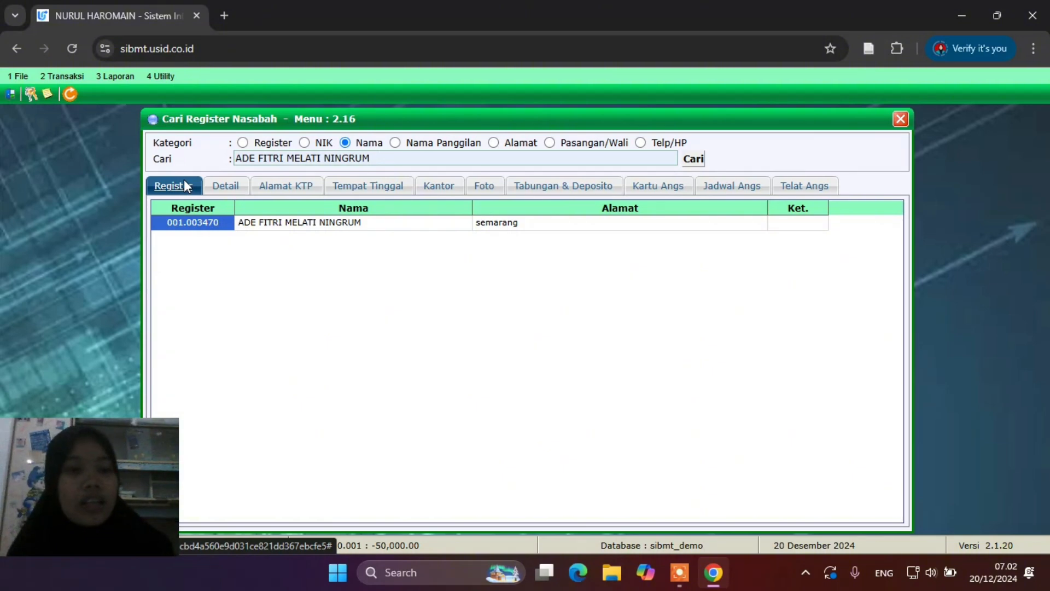
click(29, 81)
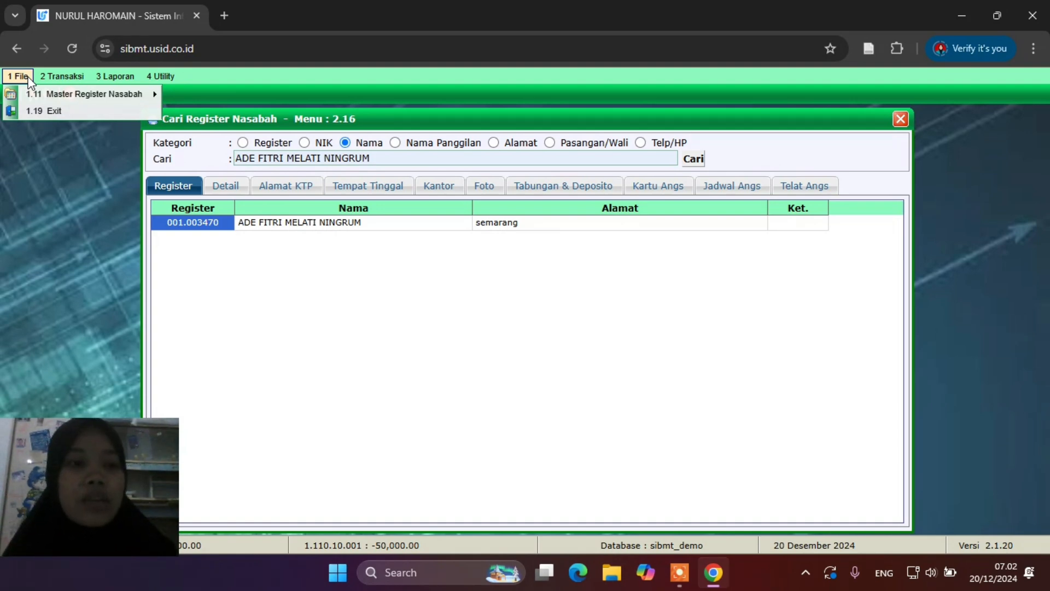
Load the new customer's record in the register edit form, correcting the mistyped register code
mouse_move(46, 98)
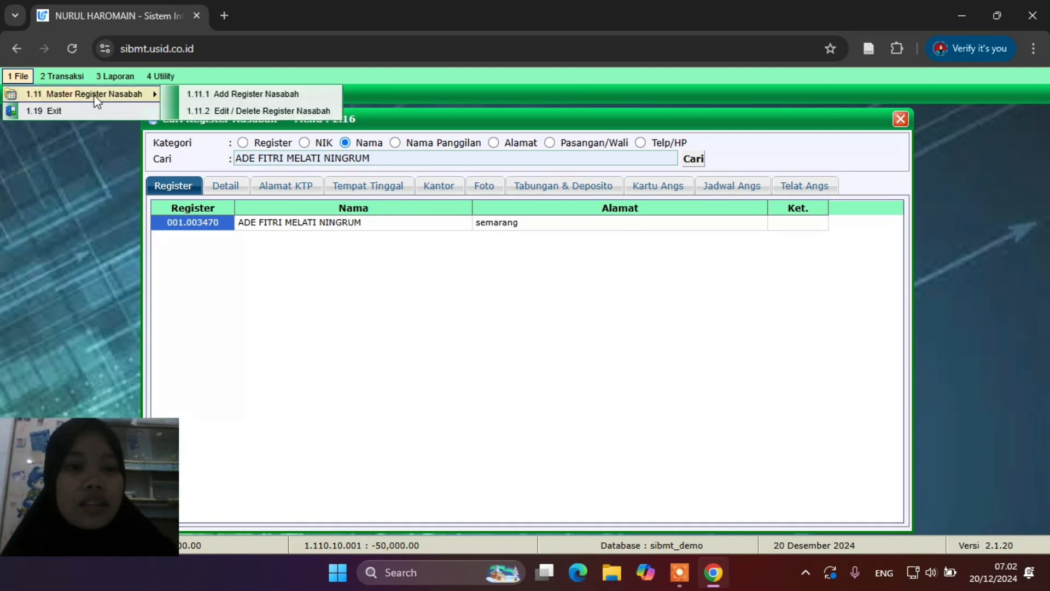
click(242, 111)
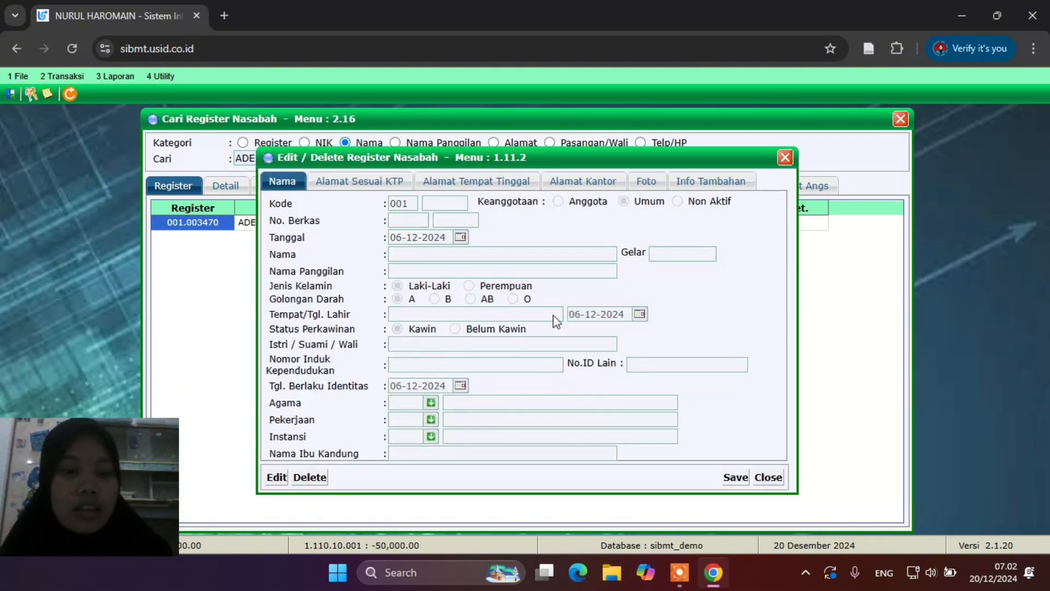
click(281, 478)
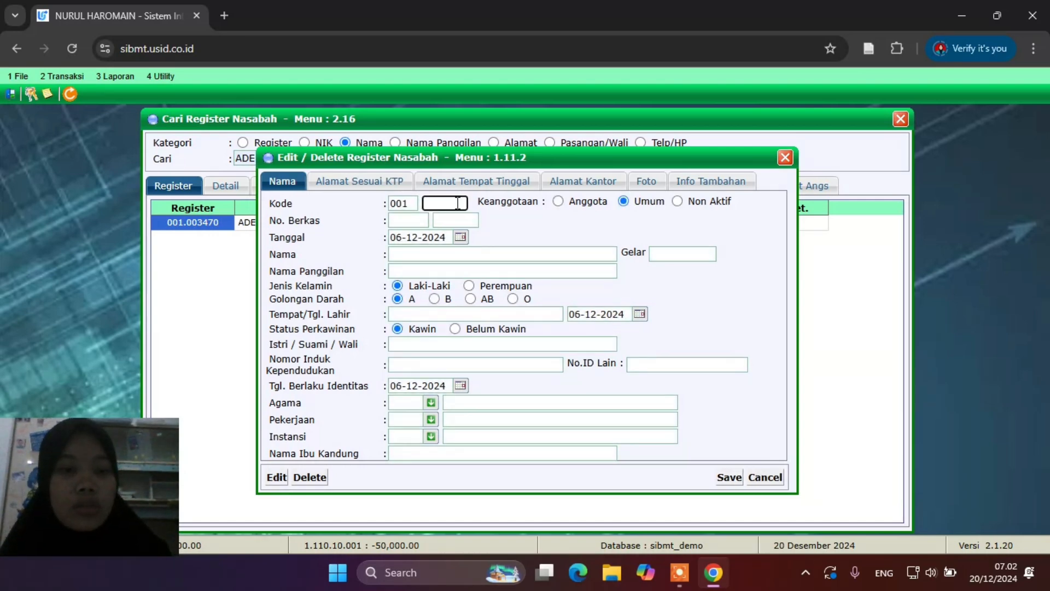
text(00)
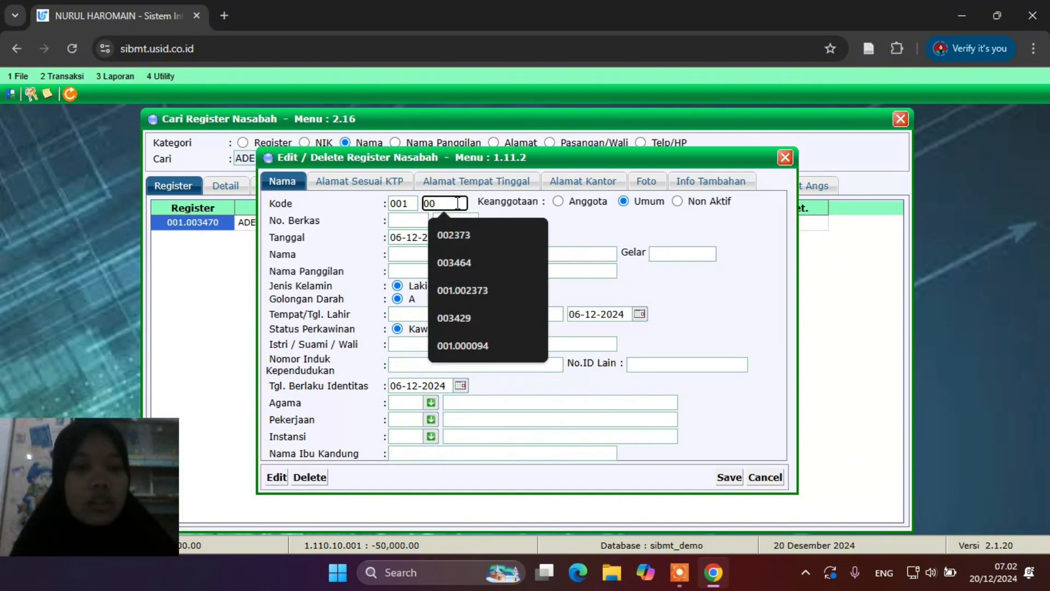
text(3347)
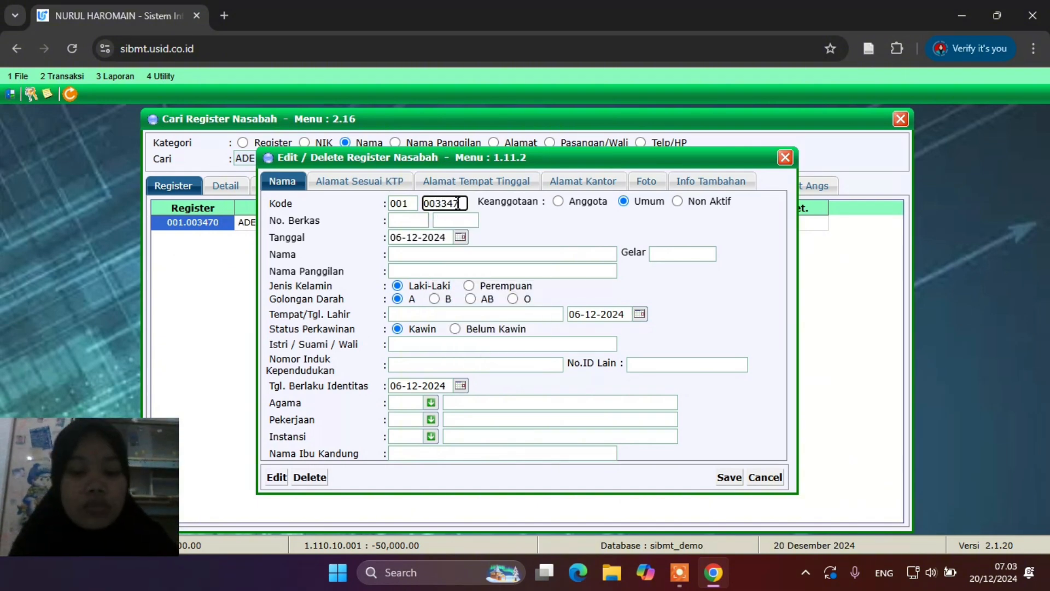
key(Return)
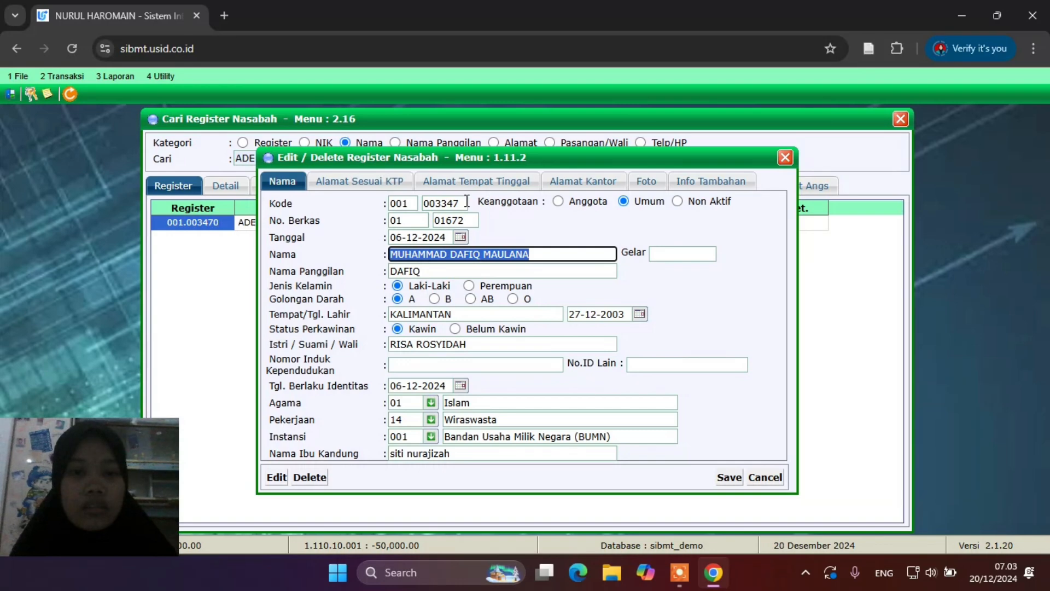
click(448, 203)
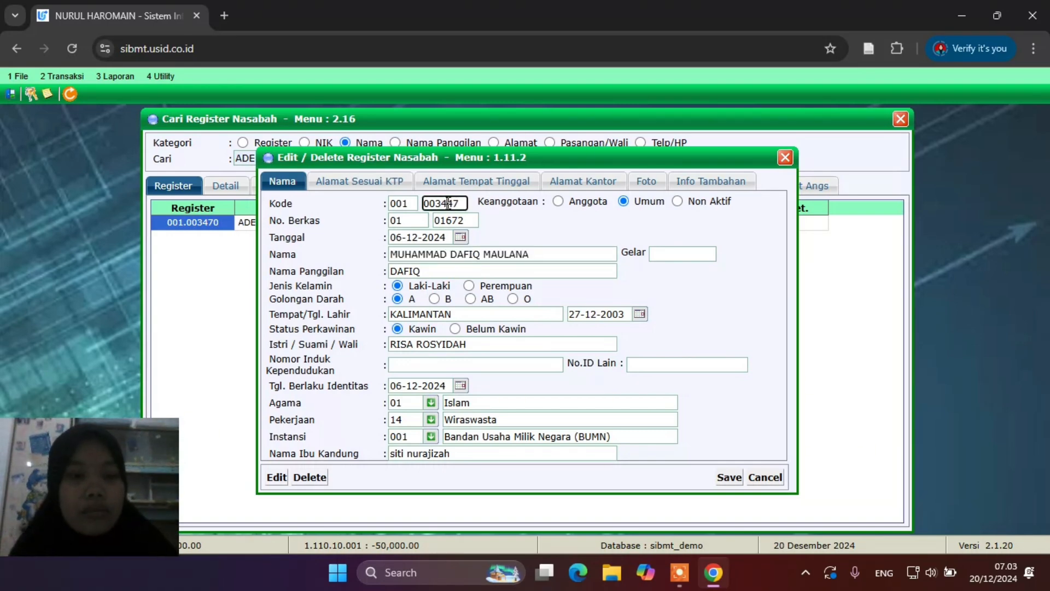
key(BackSpace)
key(BackSpace)
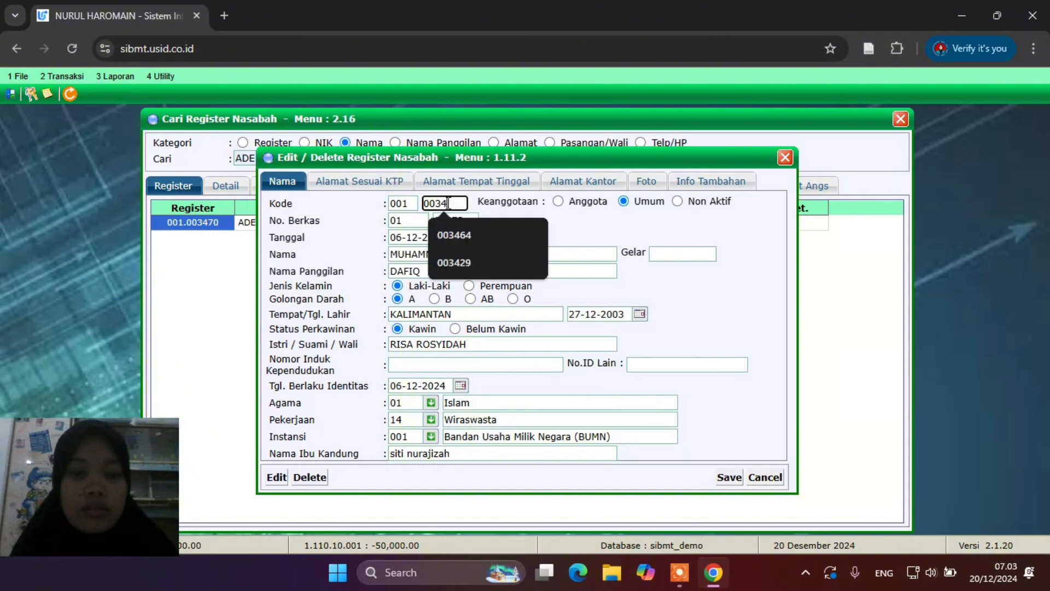
text(70)
key(Return)
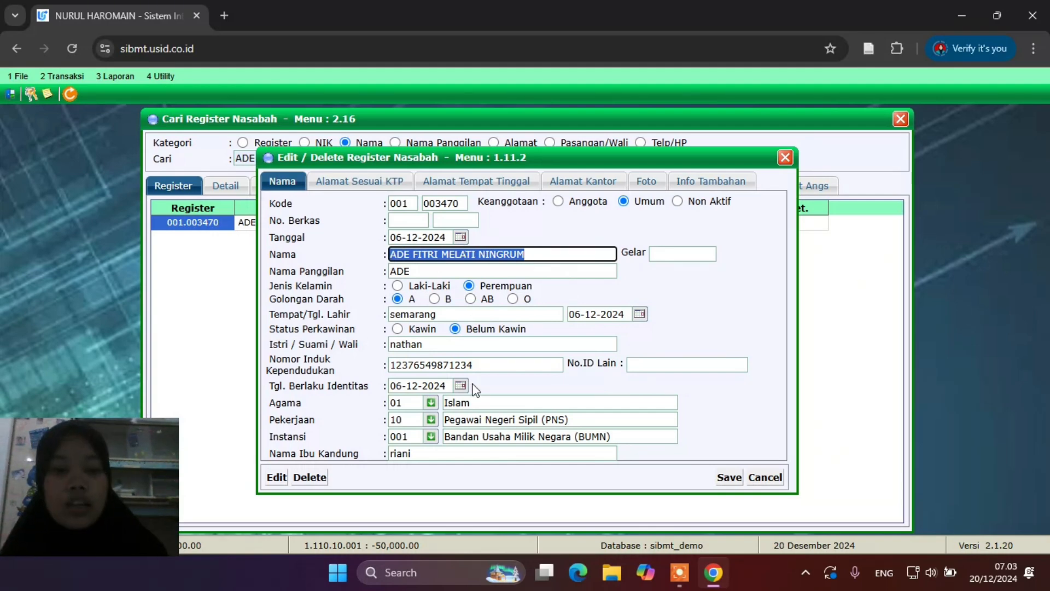
Review the record's ID-card and residential addresses, attempt a save, and close after the KTP warning
click(409, 183)
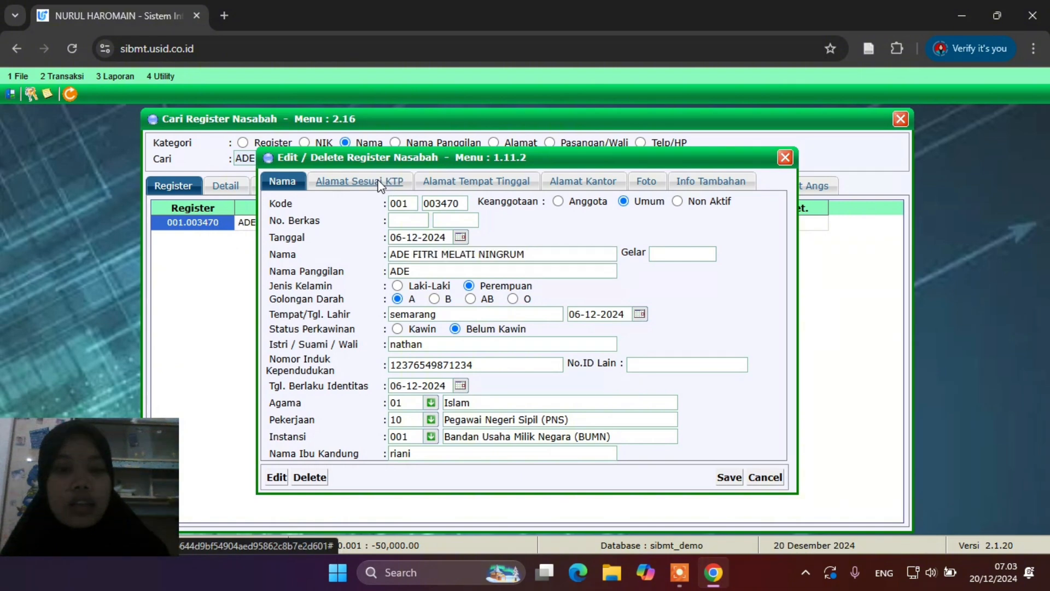
click(450, 182)
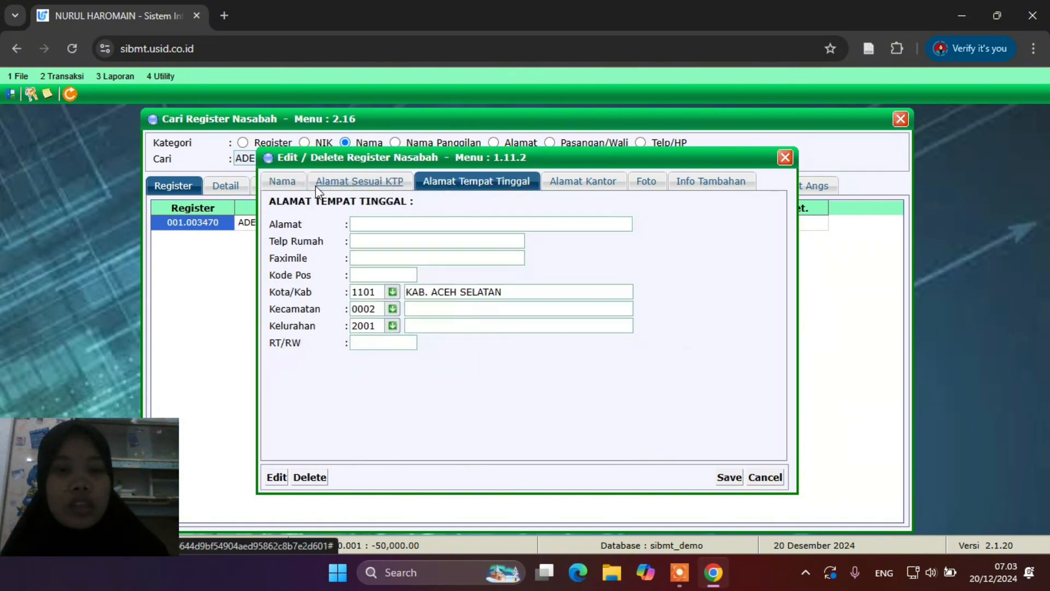
click(282, 183)
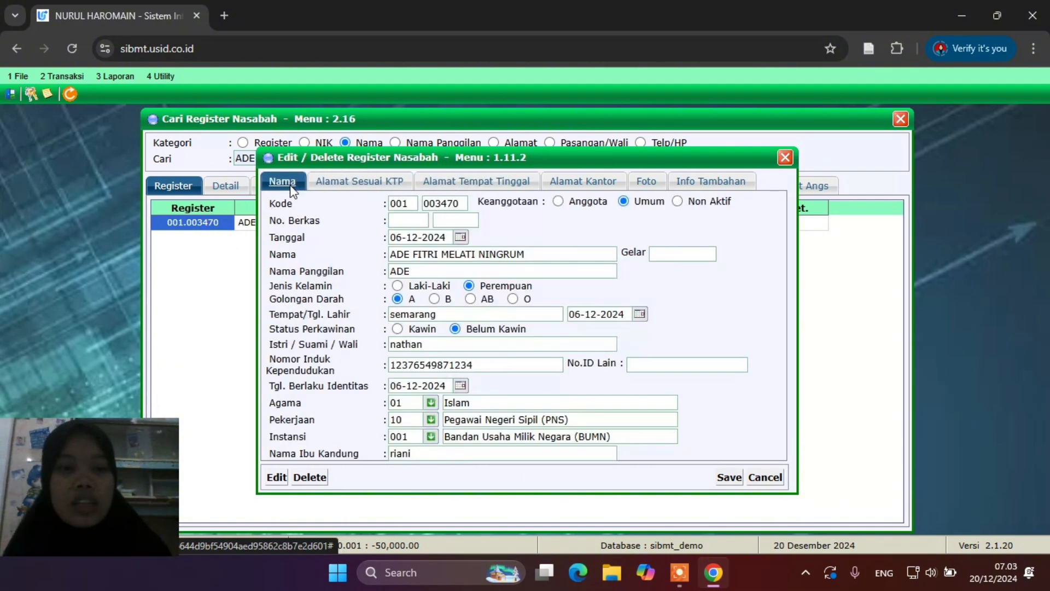
click(729, 477)
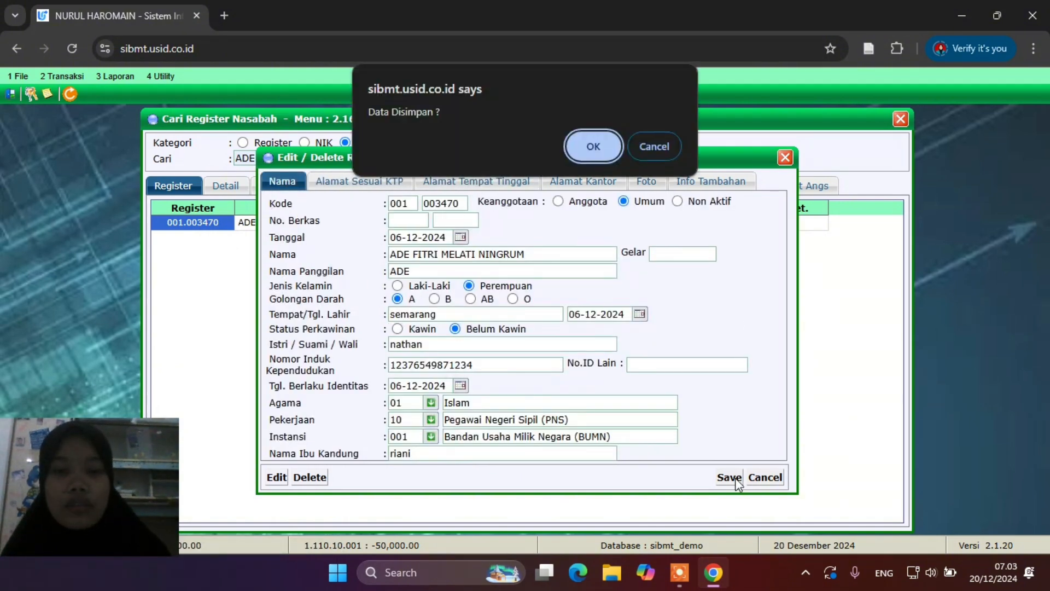
click(586, 157)
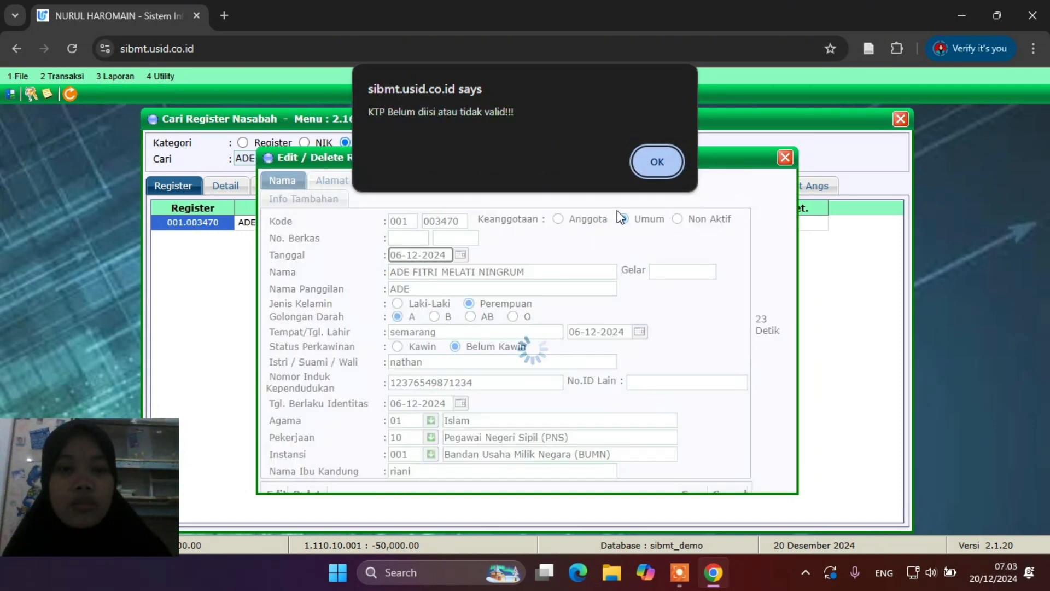
click(657, 164)
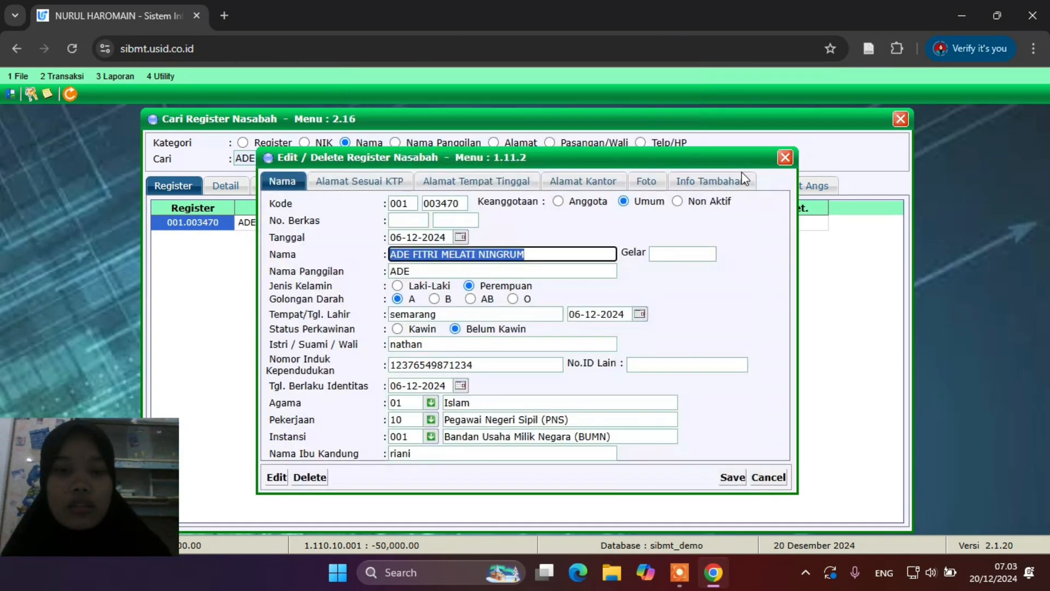
click(785, 158)
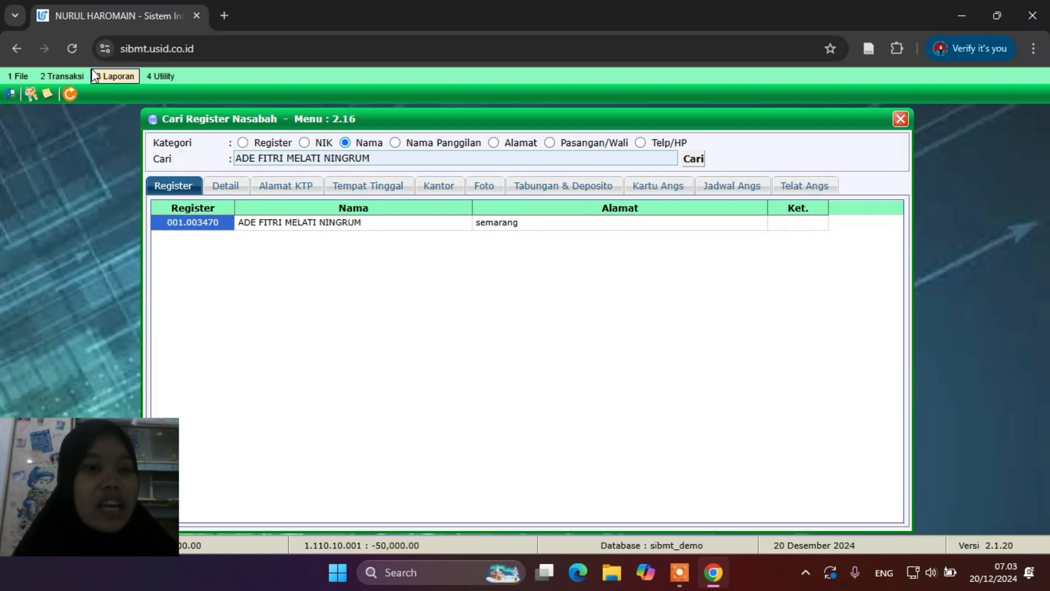
Add a new account in Pembukaan Rekening Tabungan (2.3.1), prefilled from the customer's register number
click(68, 78)
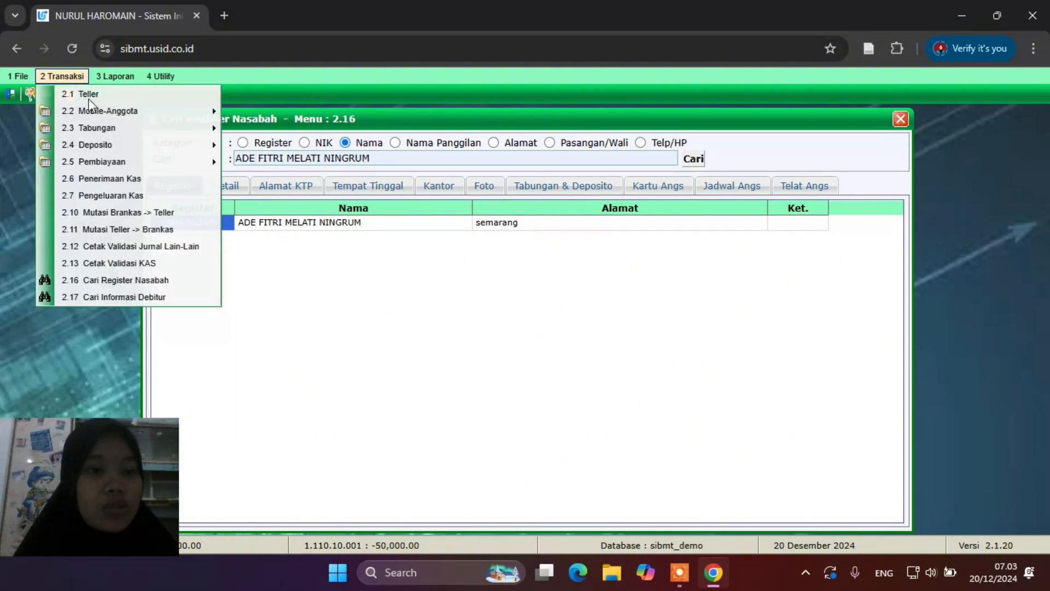
mouse_move(110, 129)
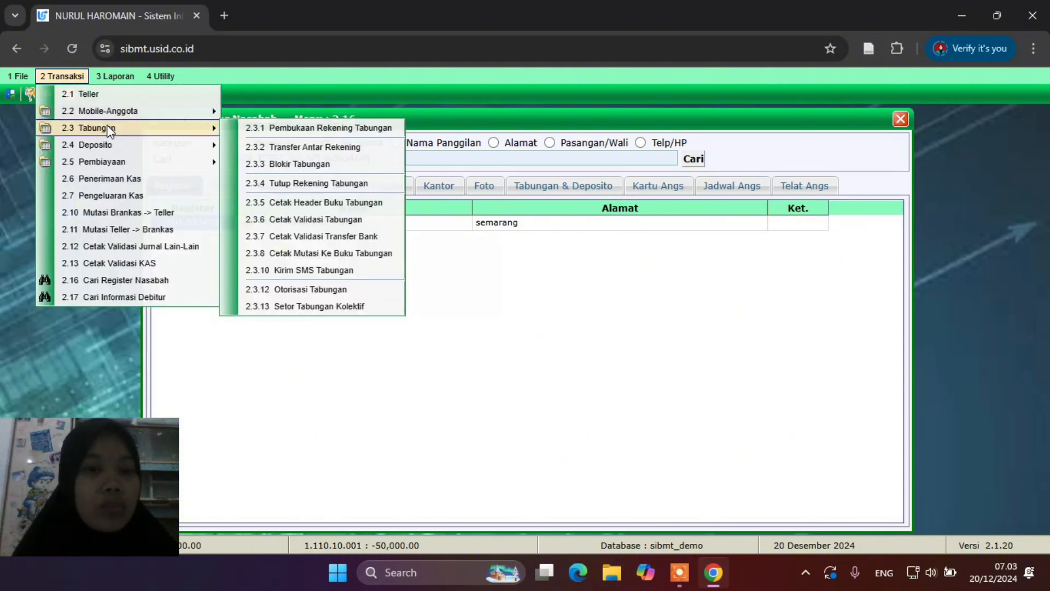
click(288, 130)
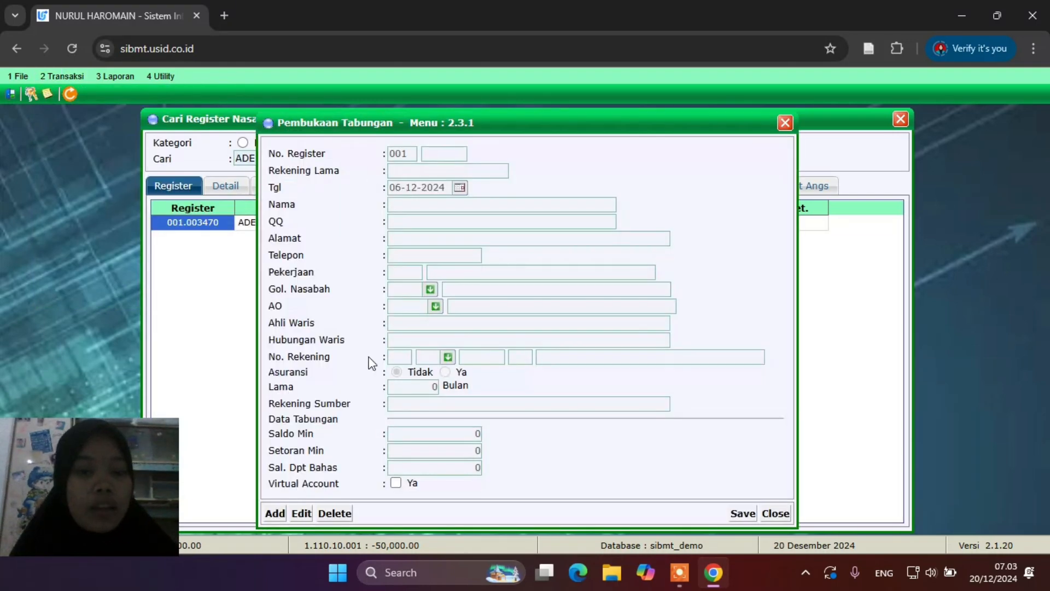
click(276, 513)
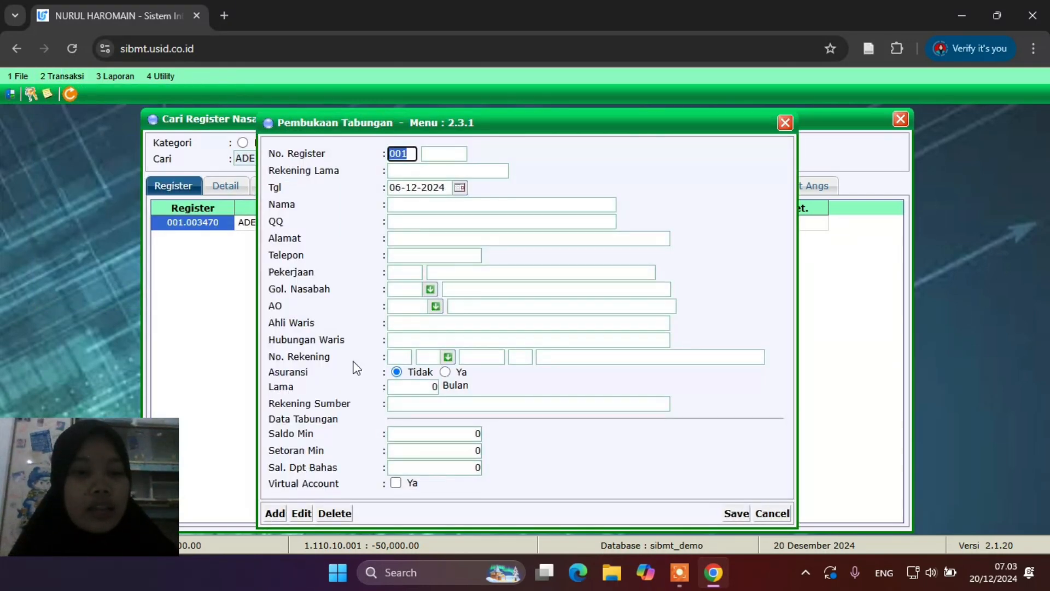
click(455, 156)
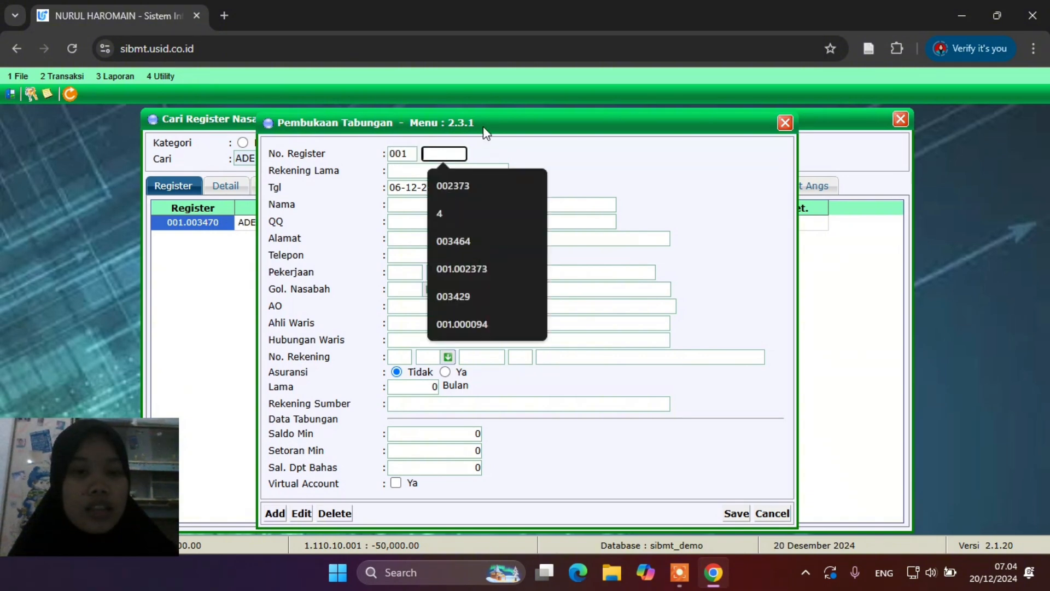
drag(484, 129, 517, 129)
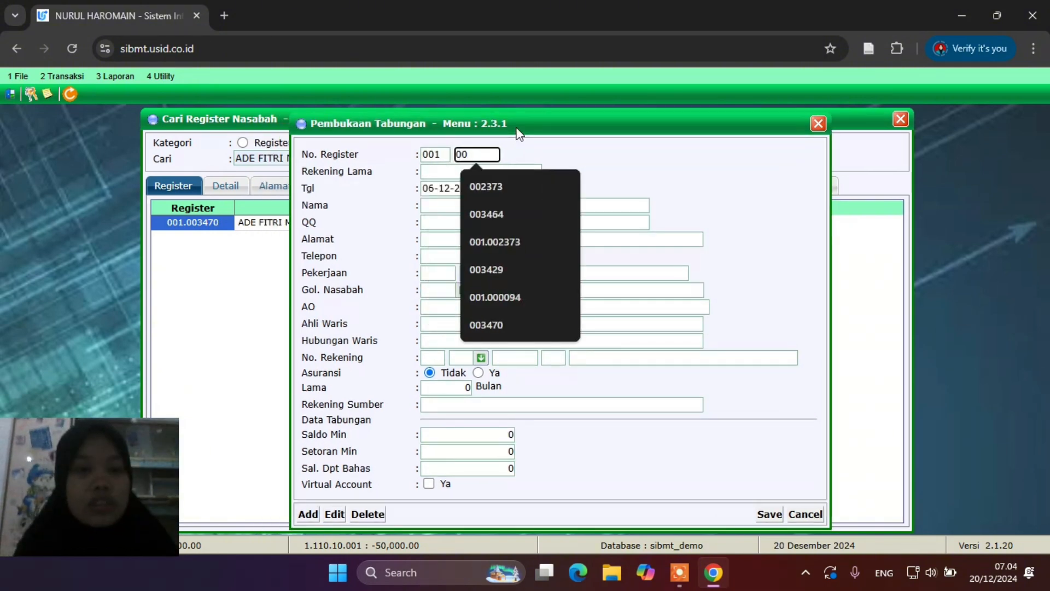
text(3470)
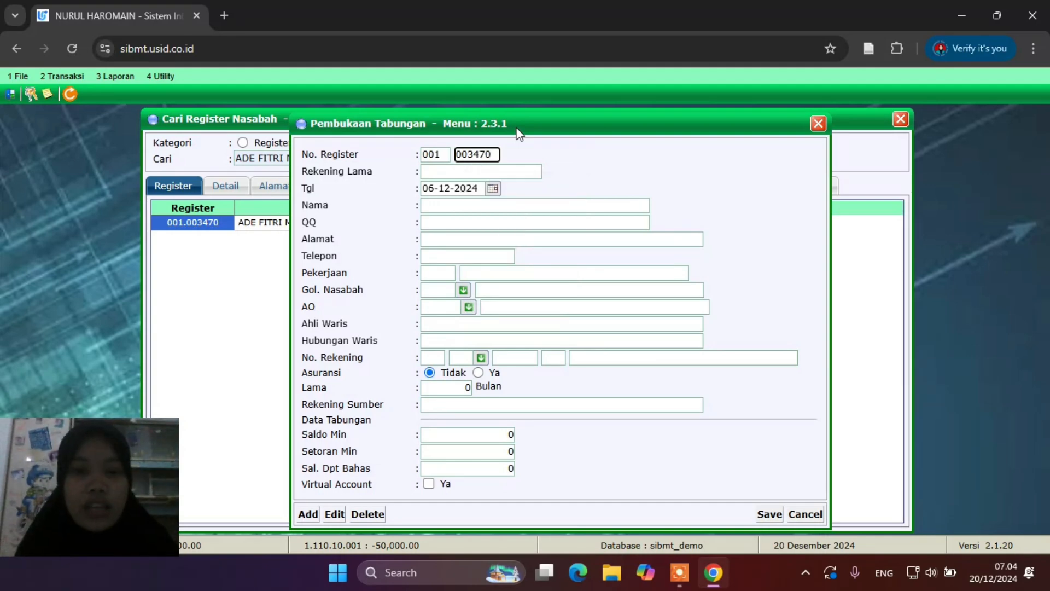
key(Return)
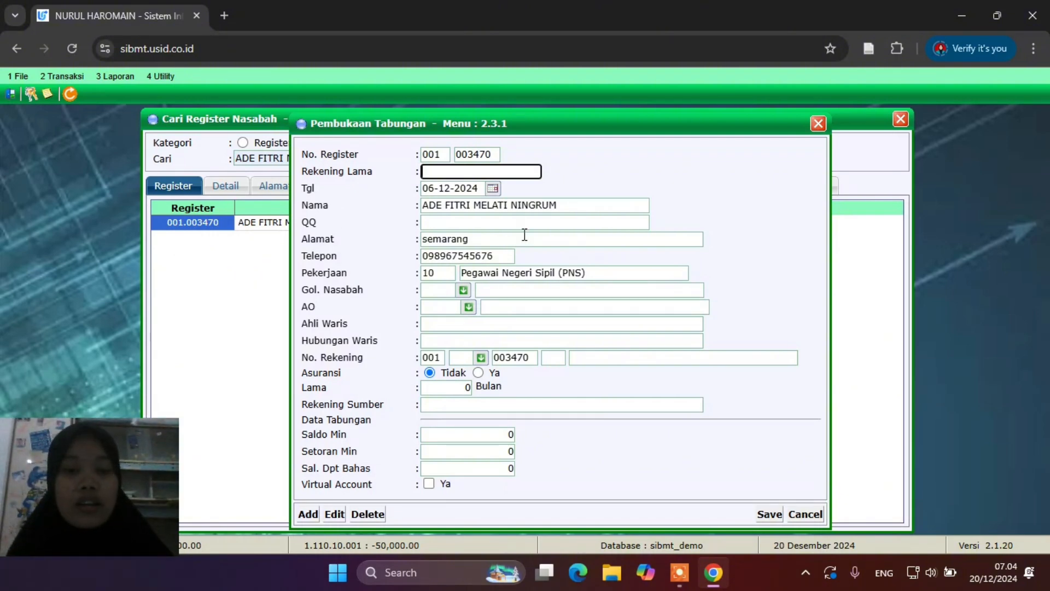
click(464, 290)
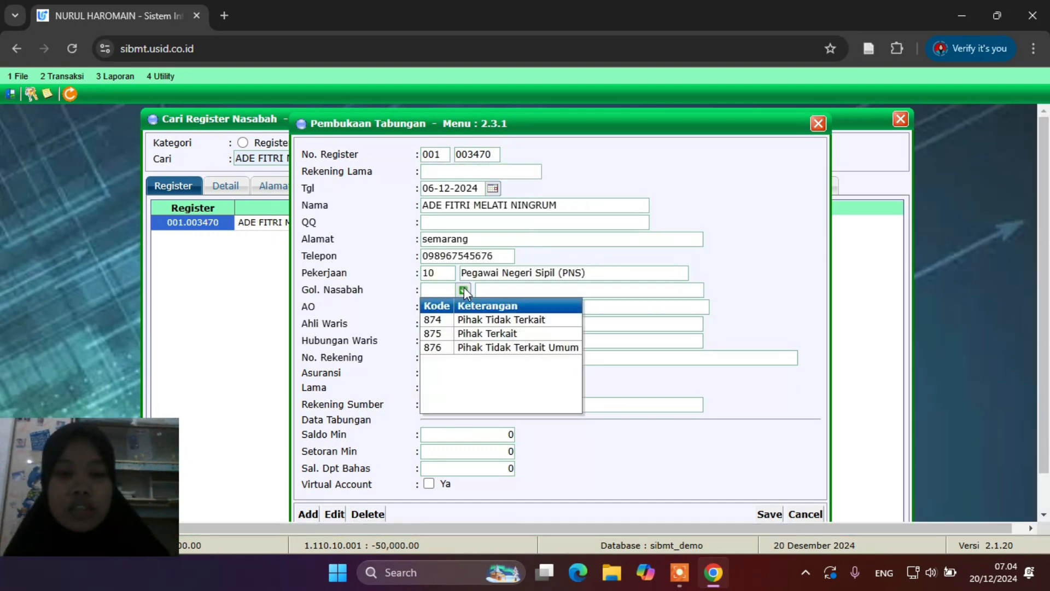
Set customer group 876, account officer UMUM, and enter the heir's name as 'saudara kandung'
click(509, 347)
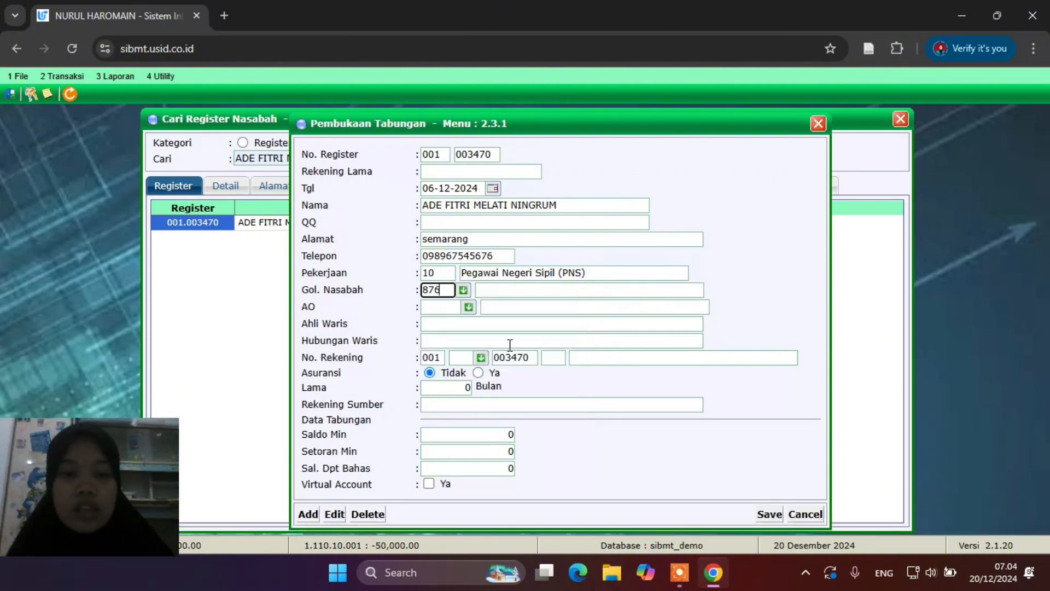
click(468, 306)
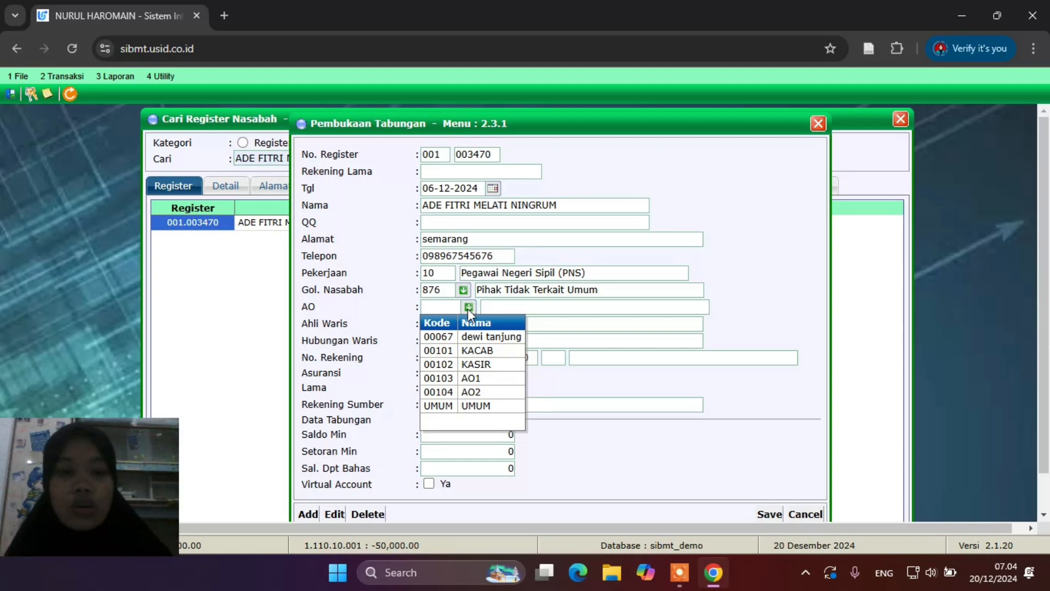
click(484, 407)
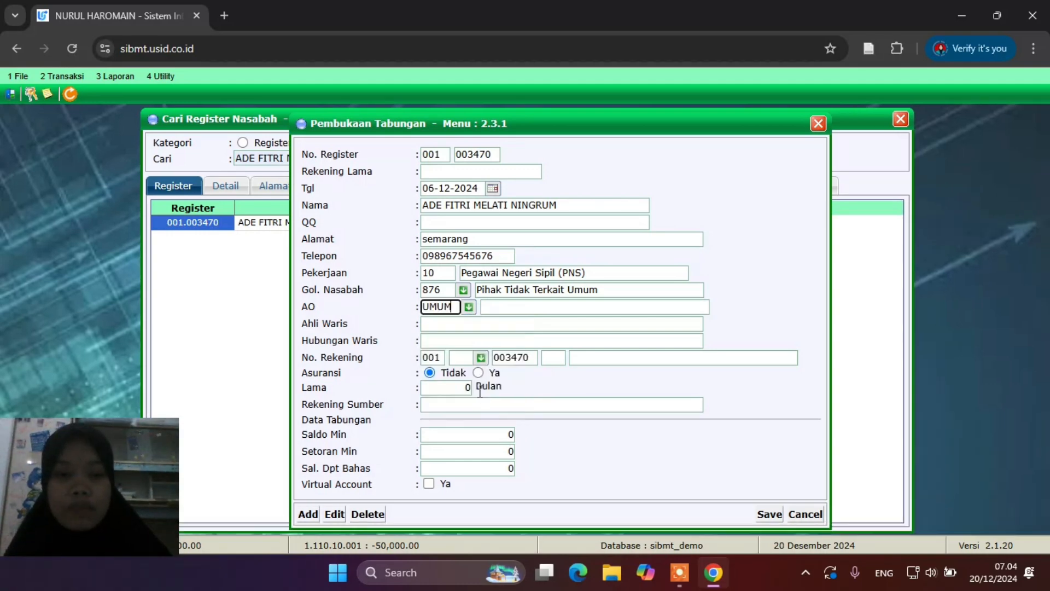
click(467, 323)
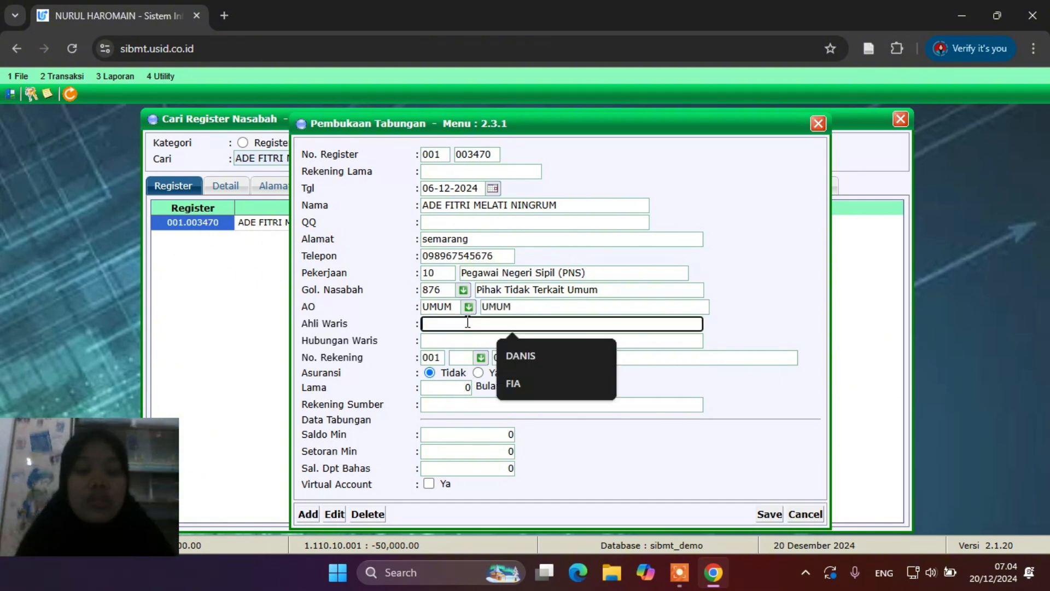
text(fia)
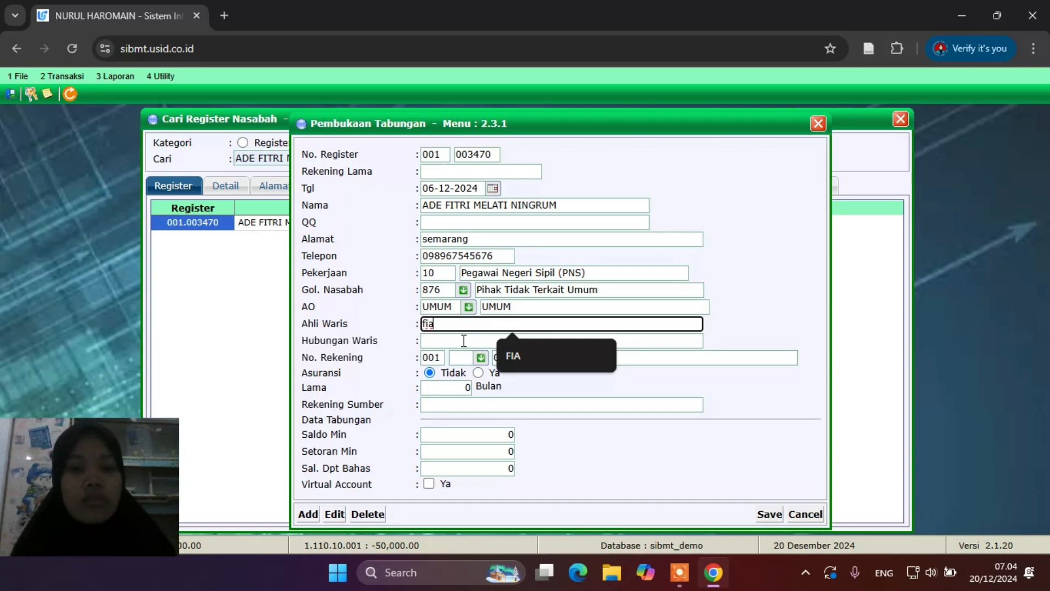
click(464, 340)
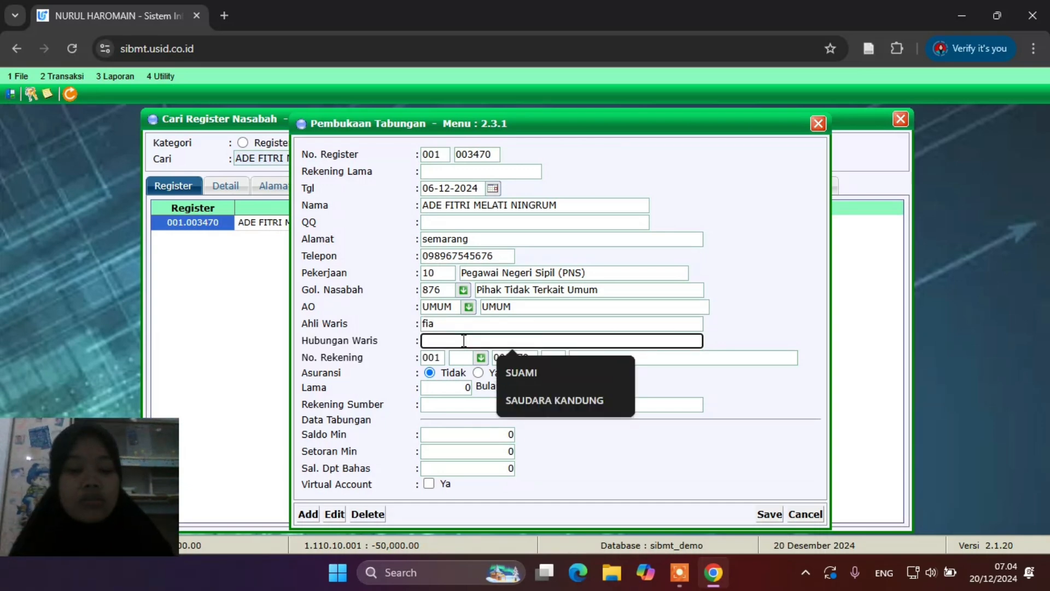
text(saudara k)
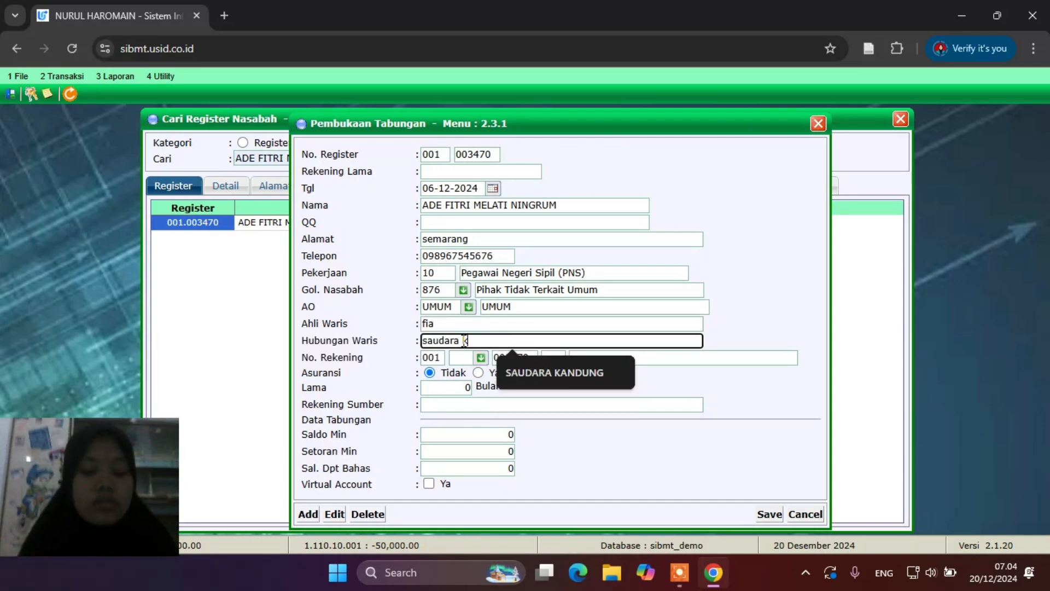
text(andung)
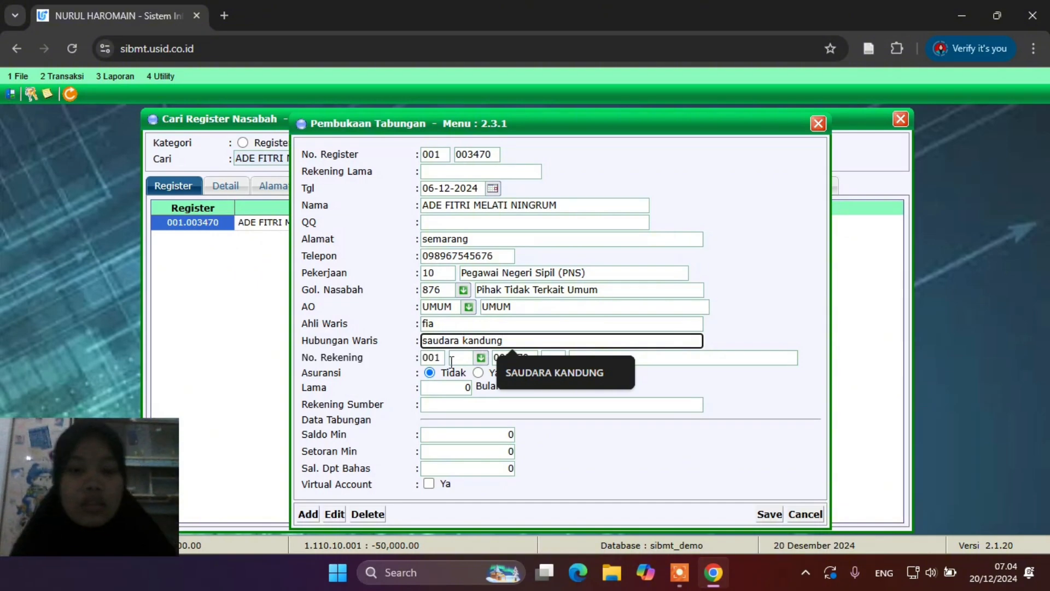
Choose product SIMPANAN SYARIAH with suffix 01, save the account, and close the form
click(481, 357)
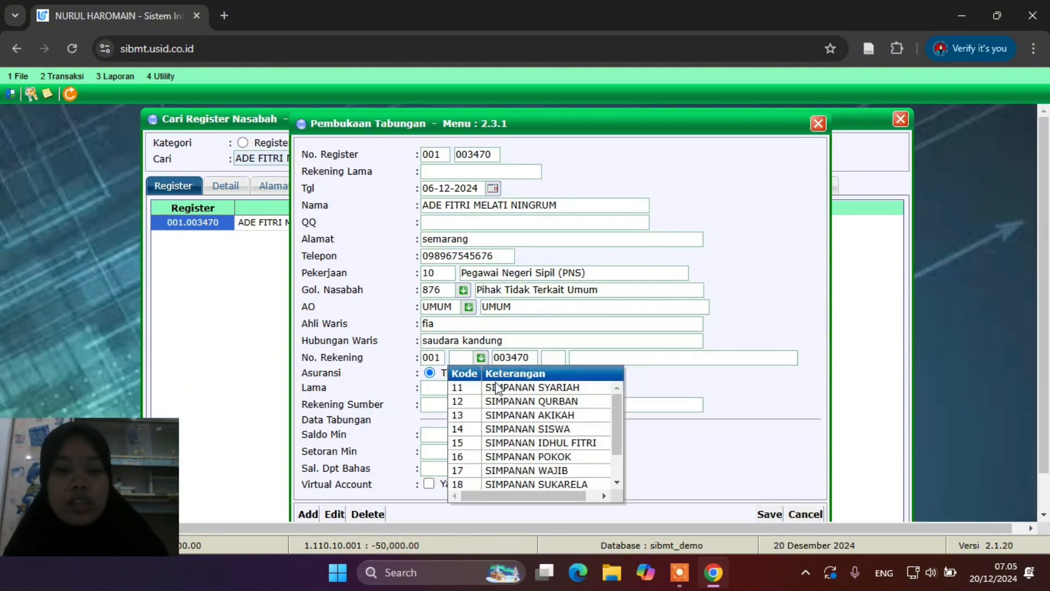
click(503, 390)
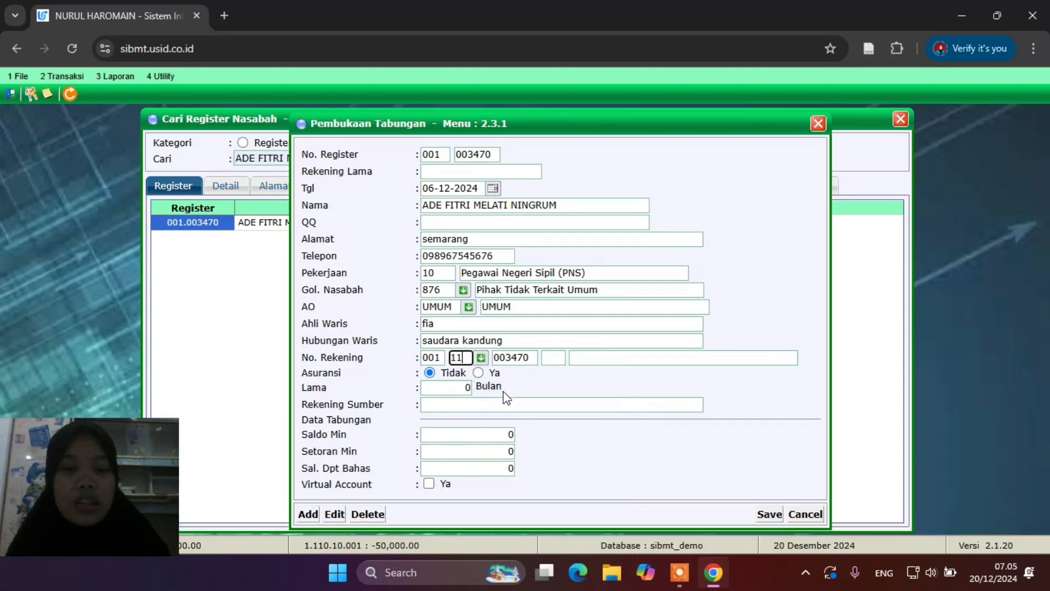
click(555, 361)
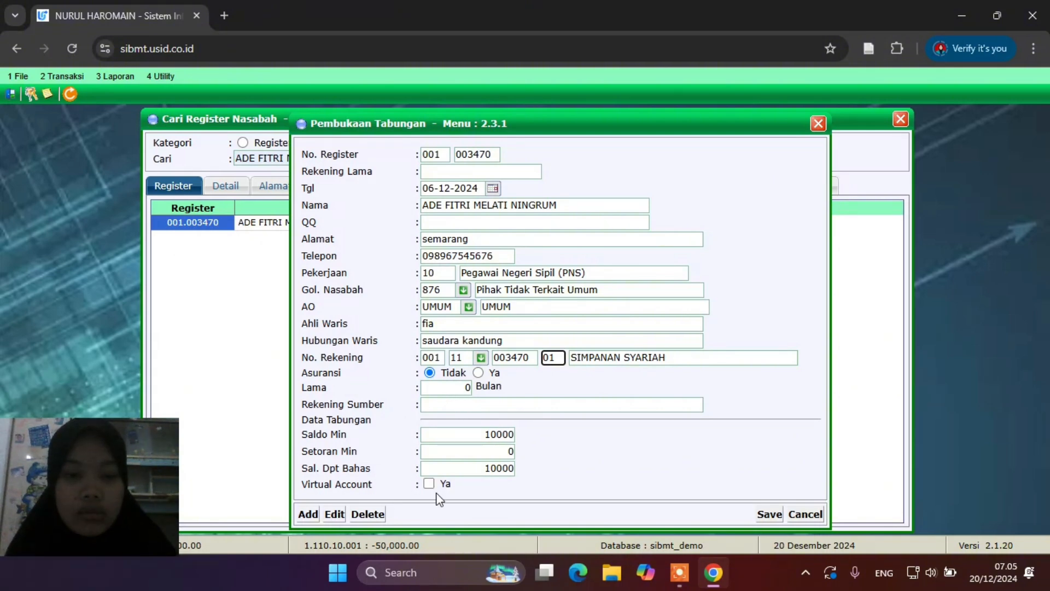
click(765, 514)
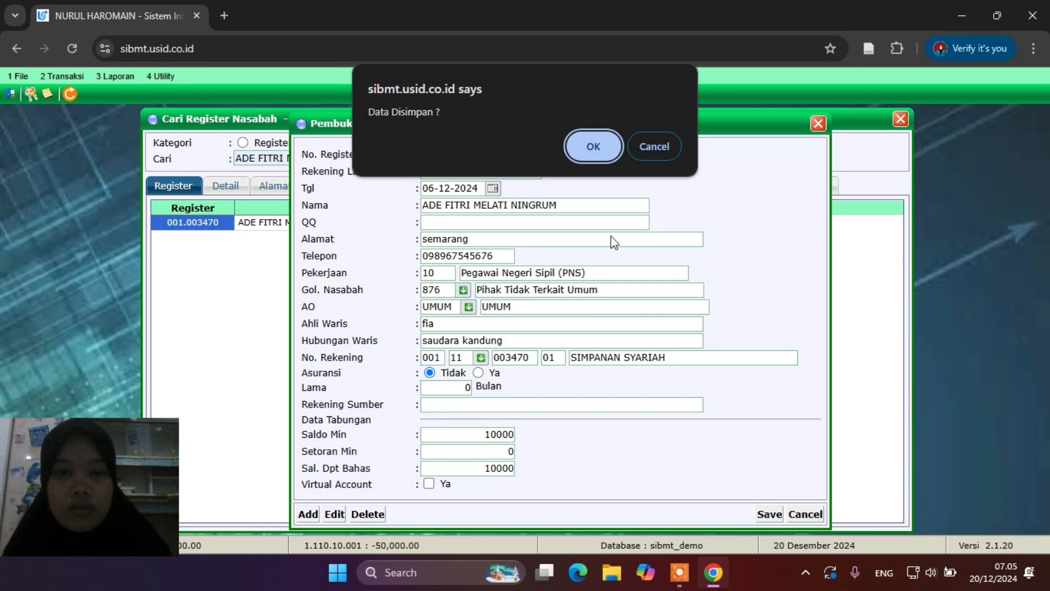
click(592, 145)
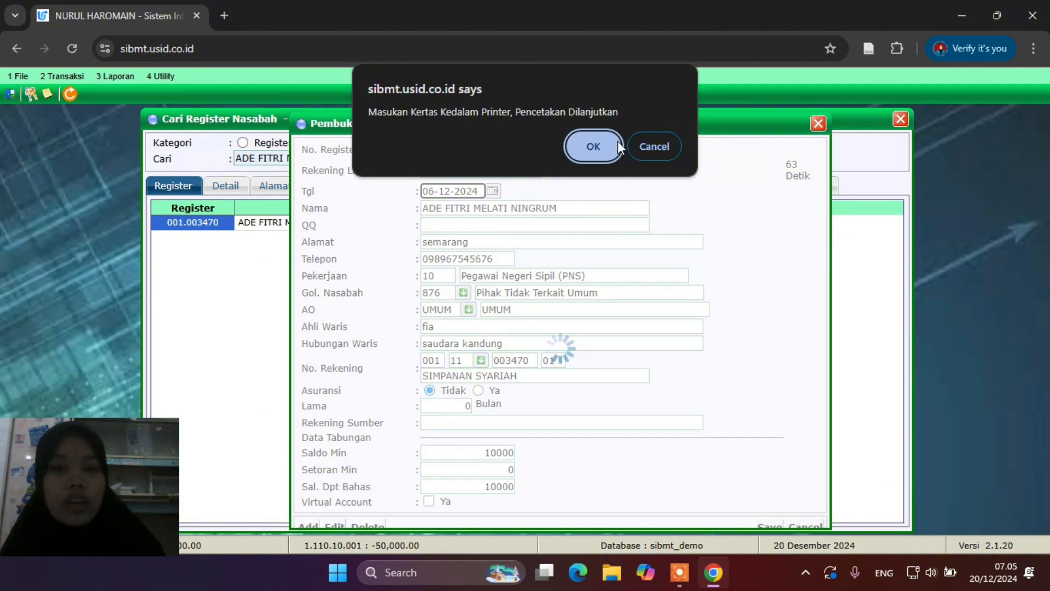
click(582, 144)
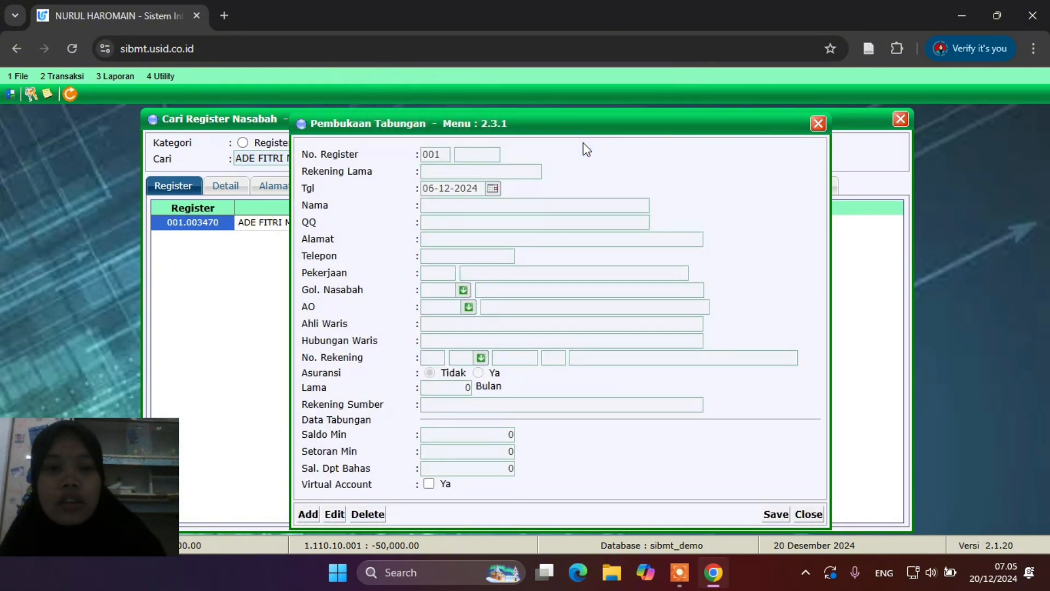
click(818, 123)
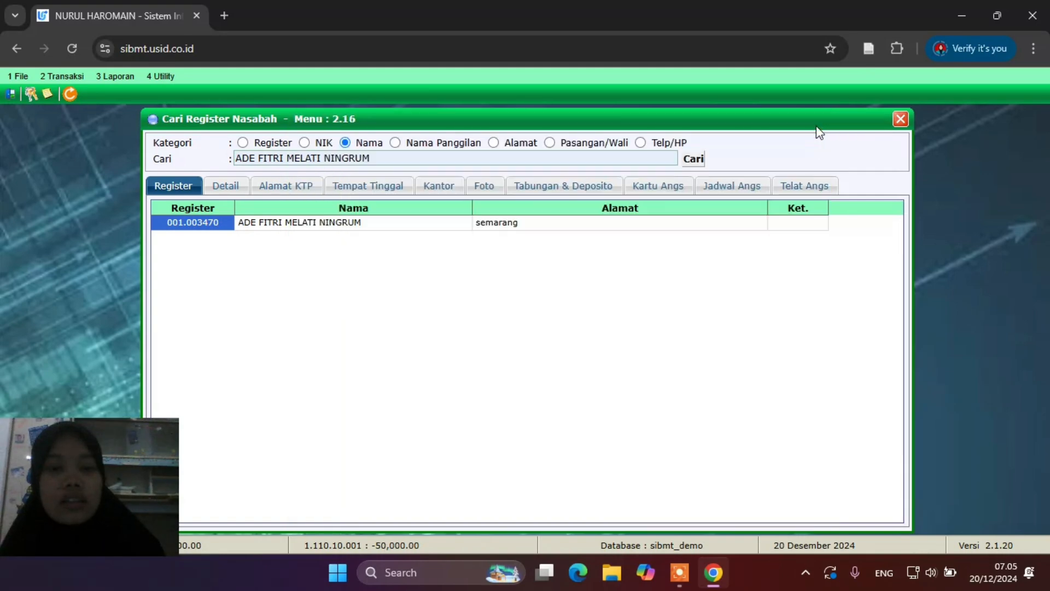
Refresh the register search and open the customer's Tabungan & Deposito balances
click(693, 162)
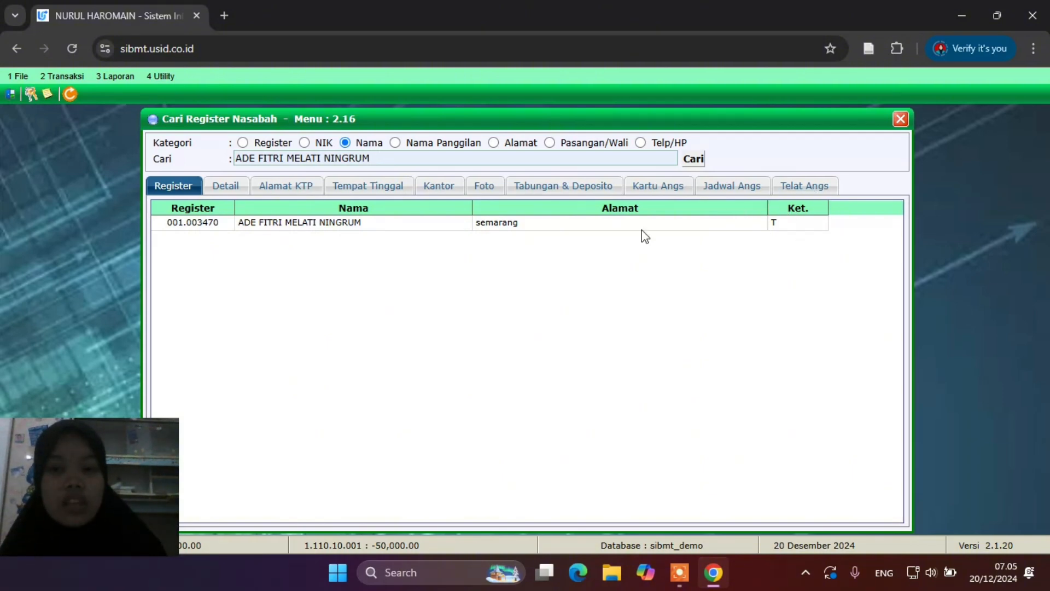
double_click(270, 223)
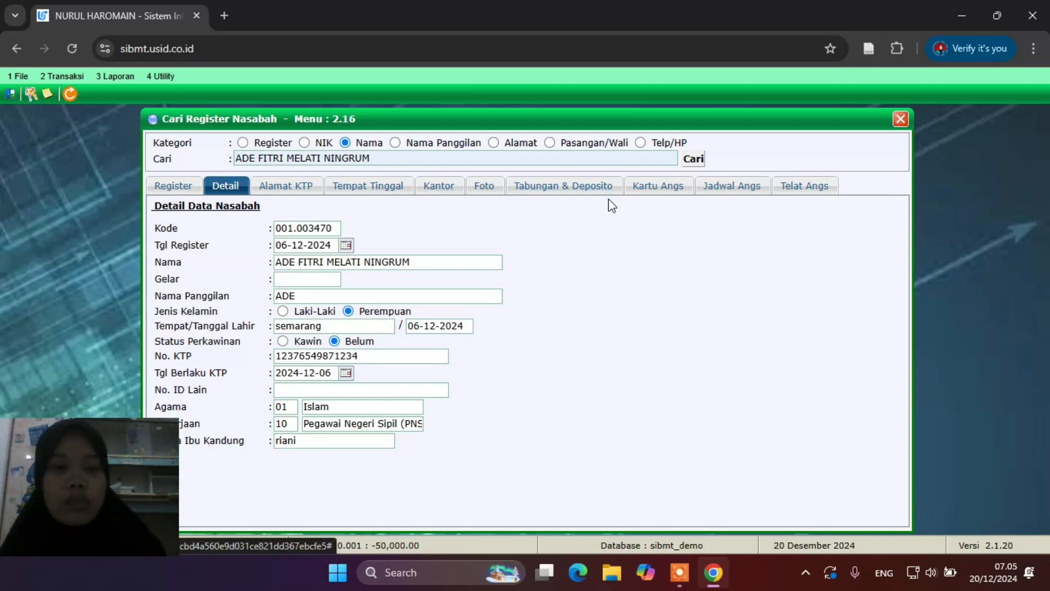
click(557, 188)
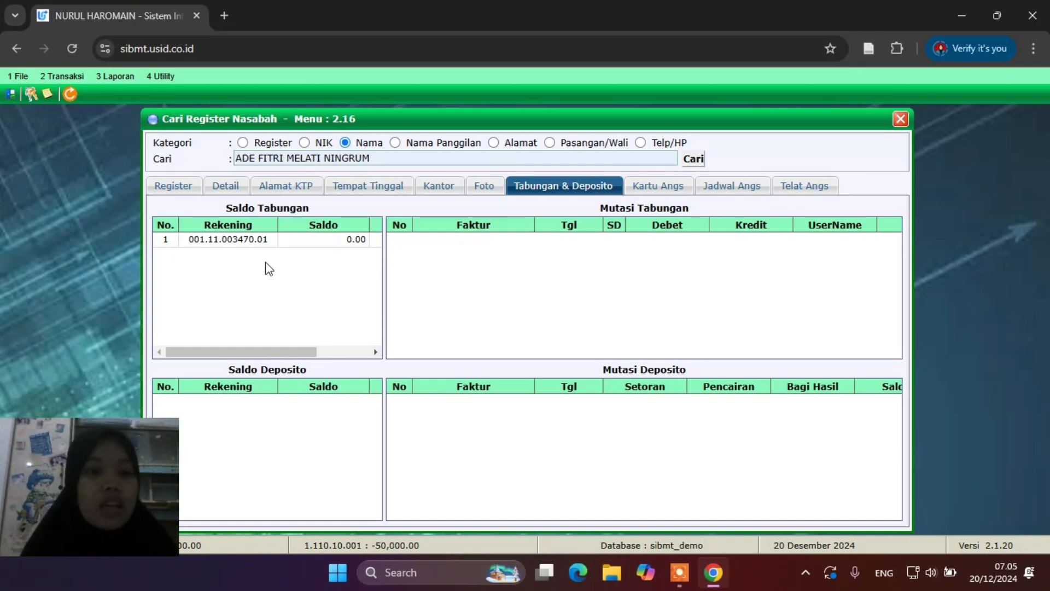
Load the customer's savings account (product 11, suffix 01) into the Transaksi Teller form
click(66, 77)
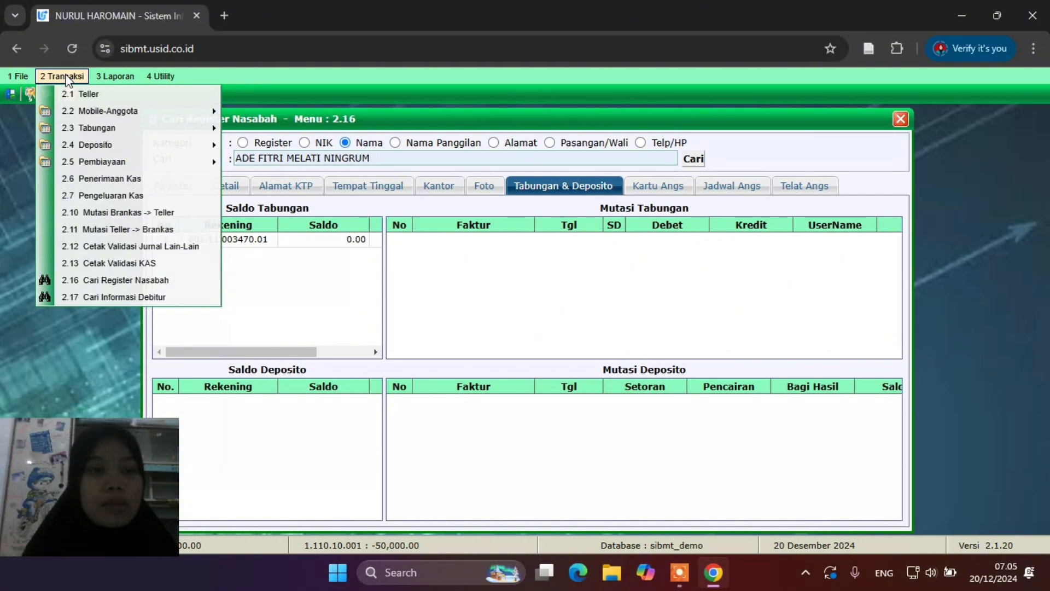
click(84, 94)
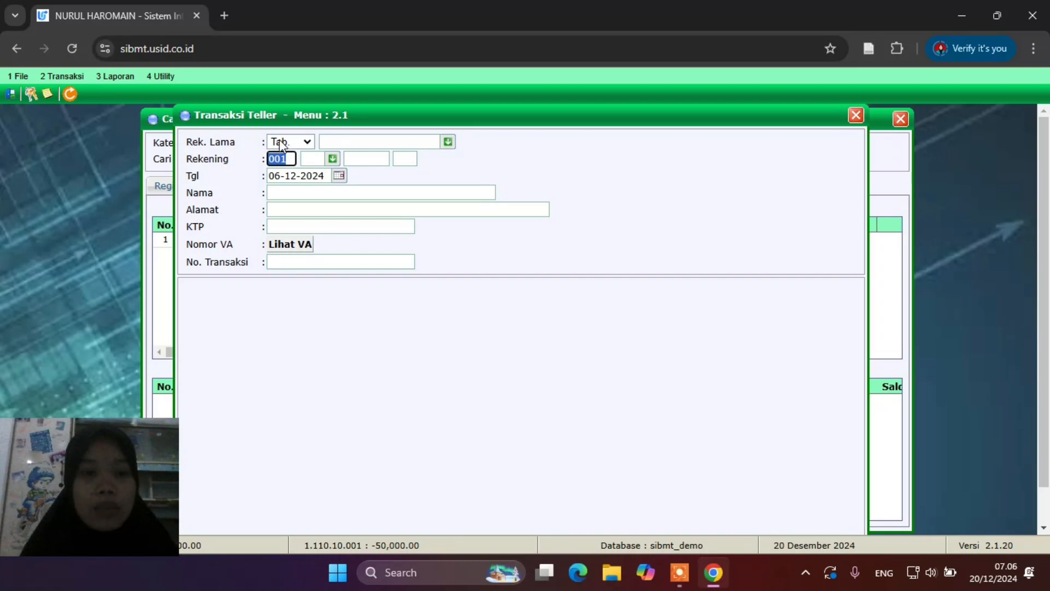
click(445, 144)
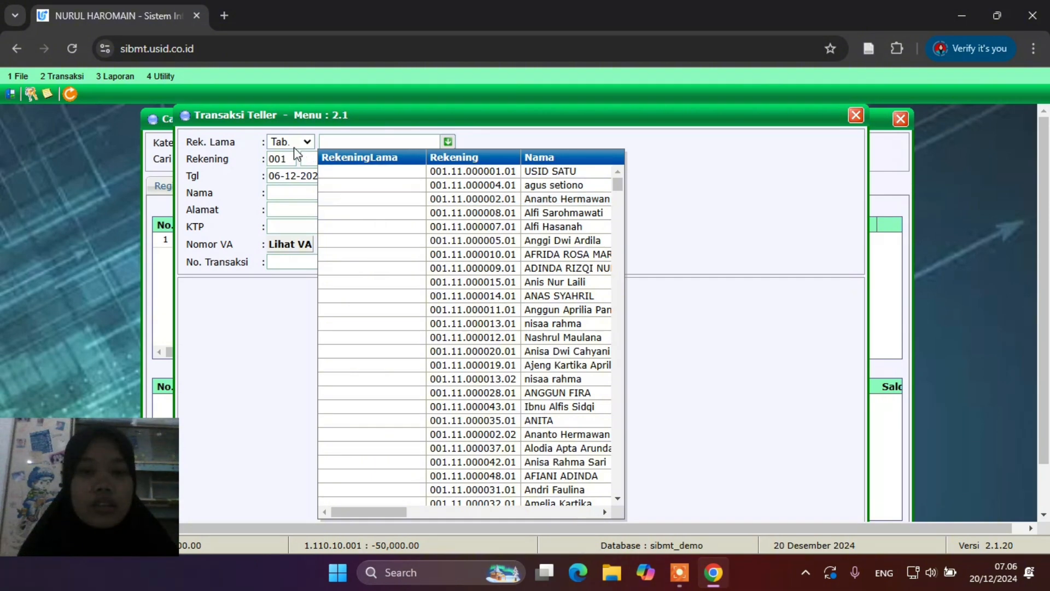
click(294, 163)
click(304, 159)
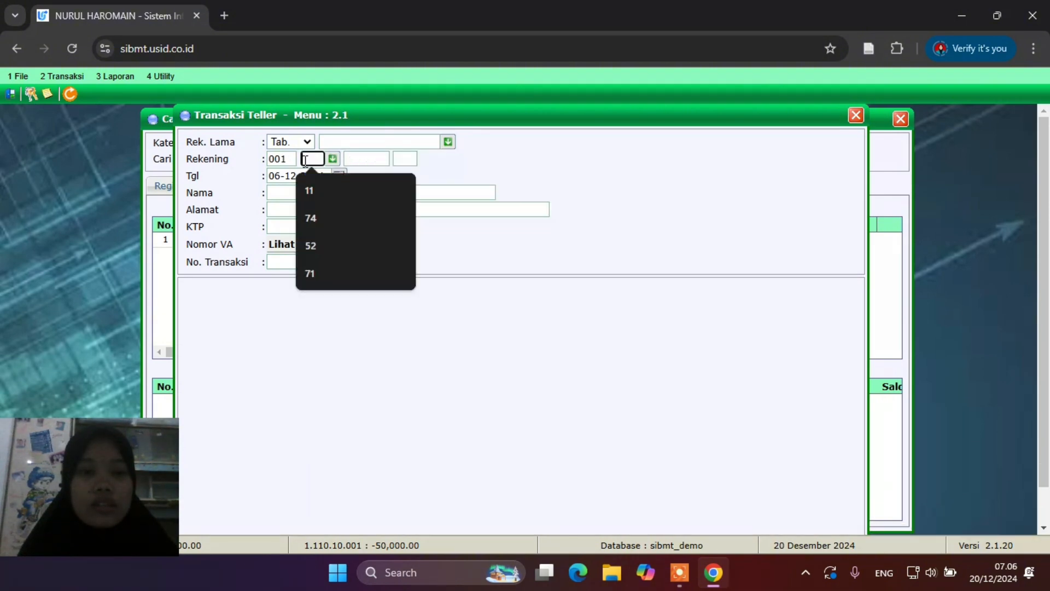
click(325, 187)
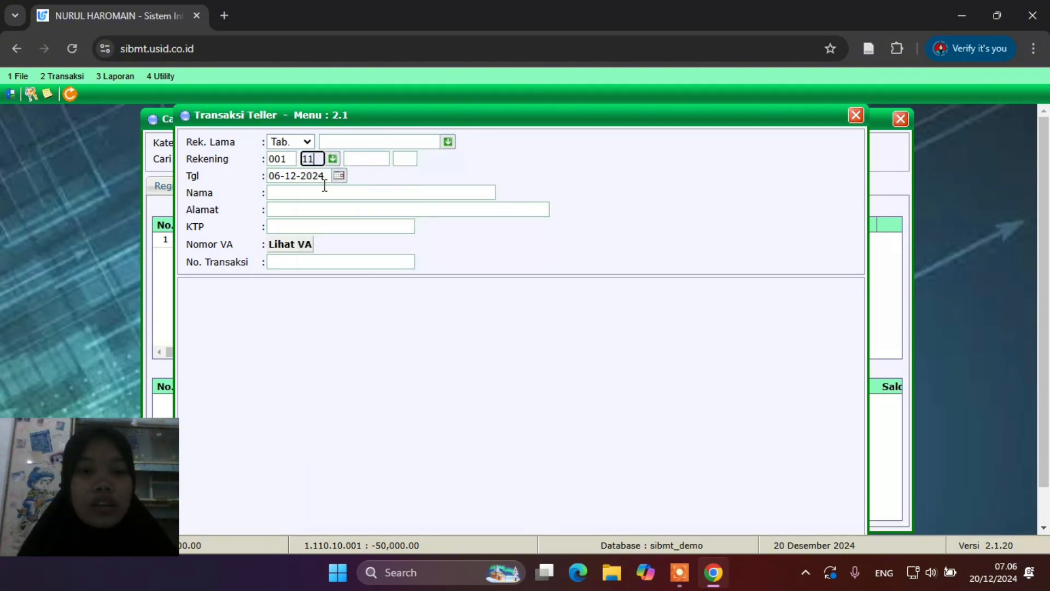
click(364, 159)
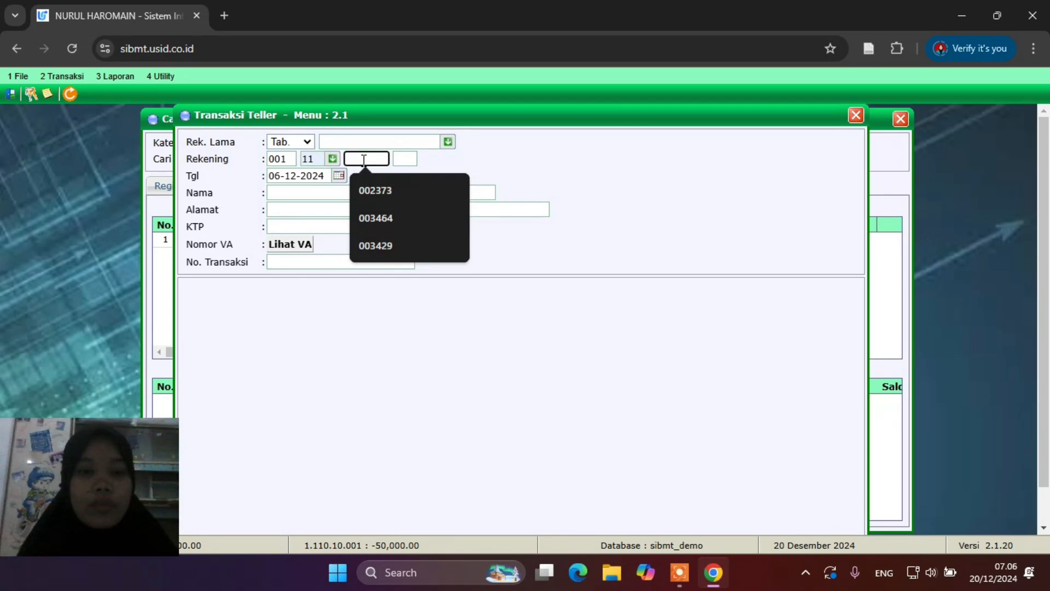
drag(365, 122, 494, 133)
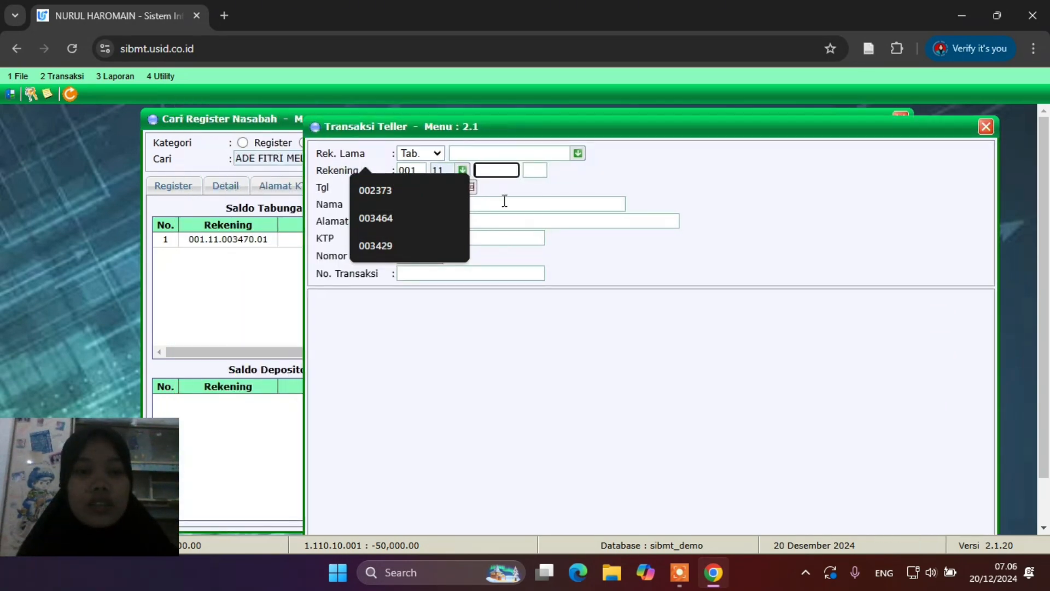
text(00)
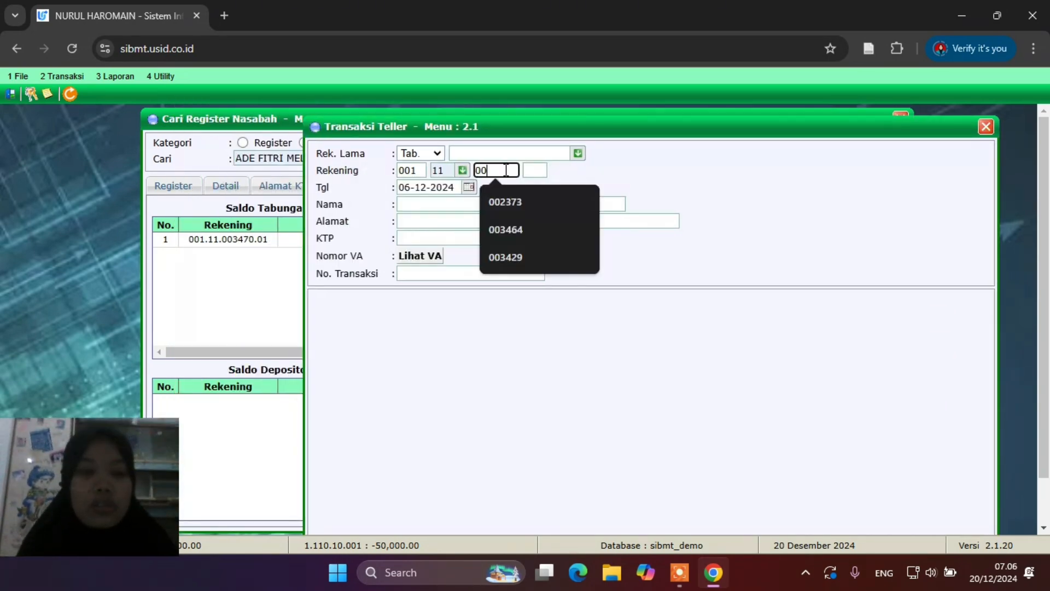
text(3470)
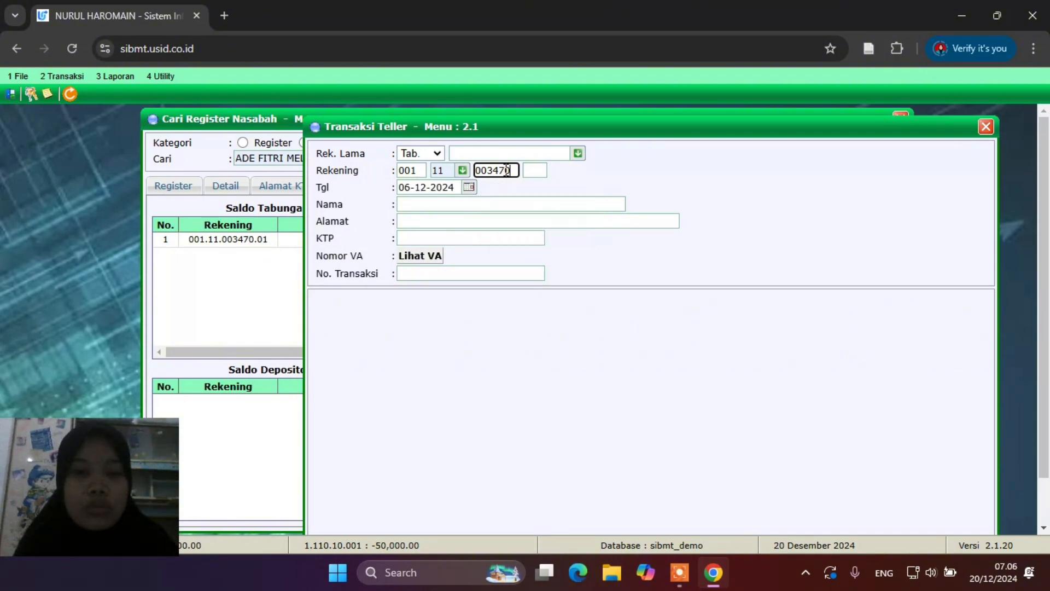
click(530, 172)
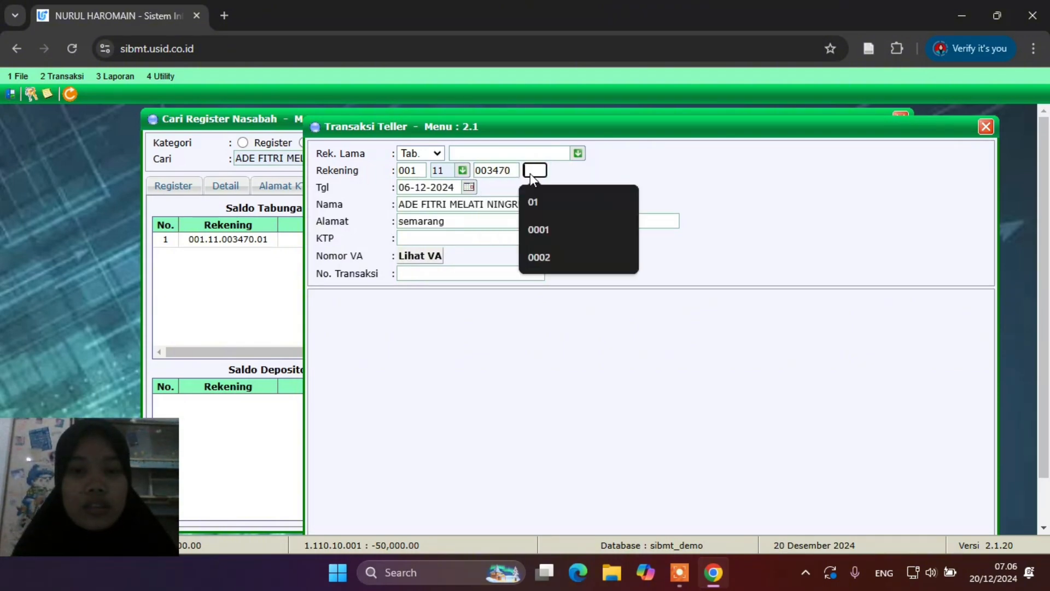
click(547, 204)
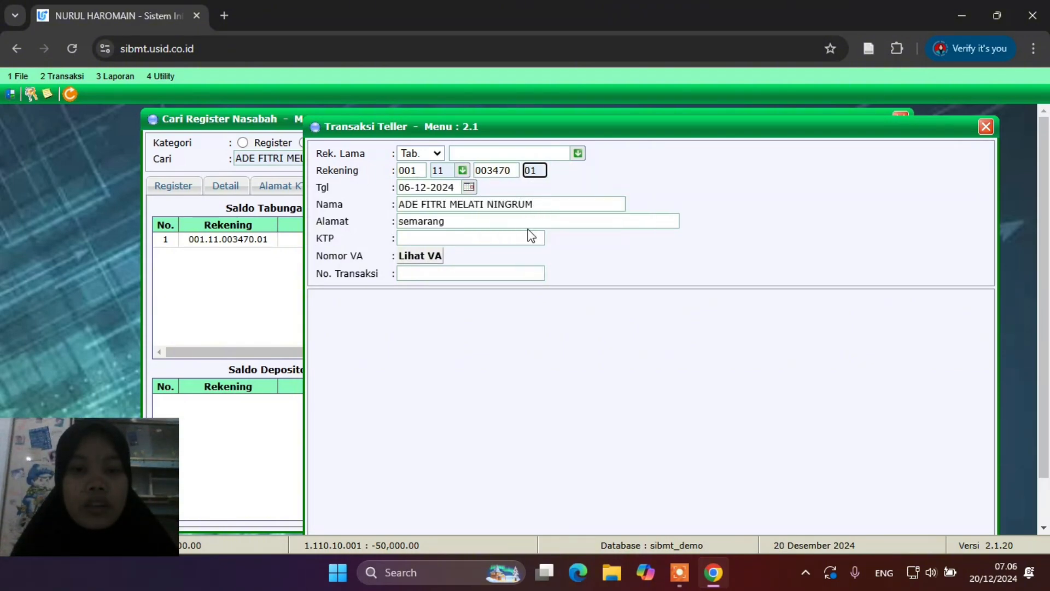
key(Return)
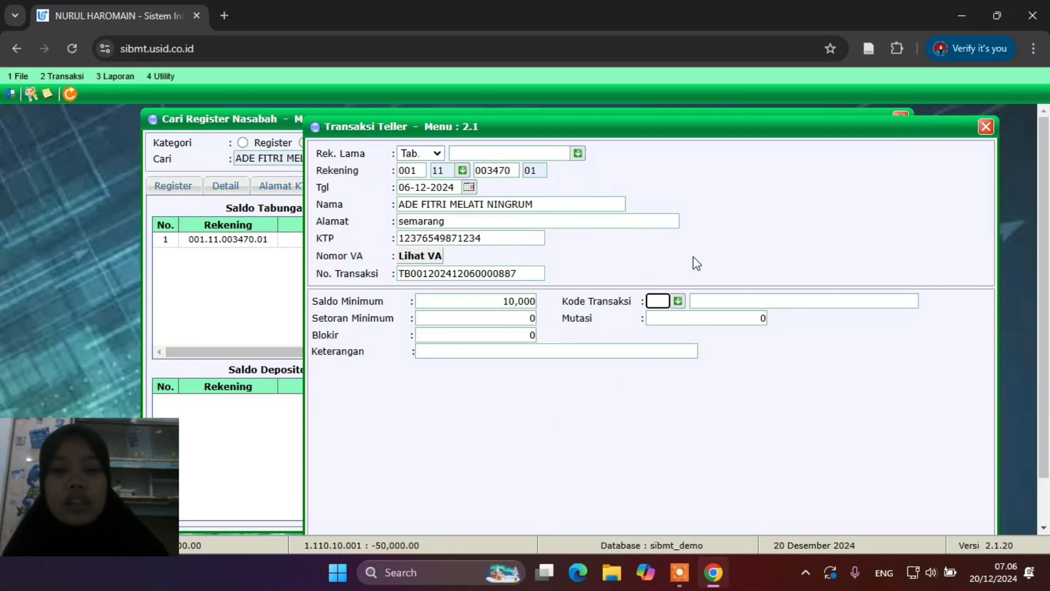
Choose transaction code 01 Setoran Tunai with a Mutasi of 100000000
click(681, 302)
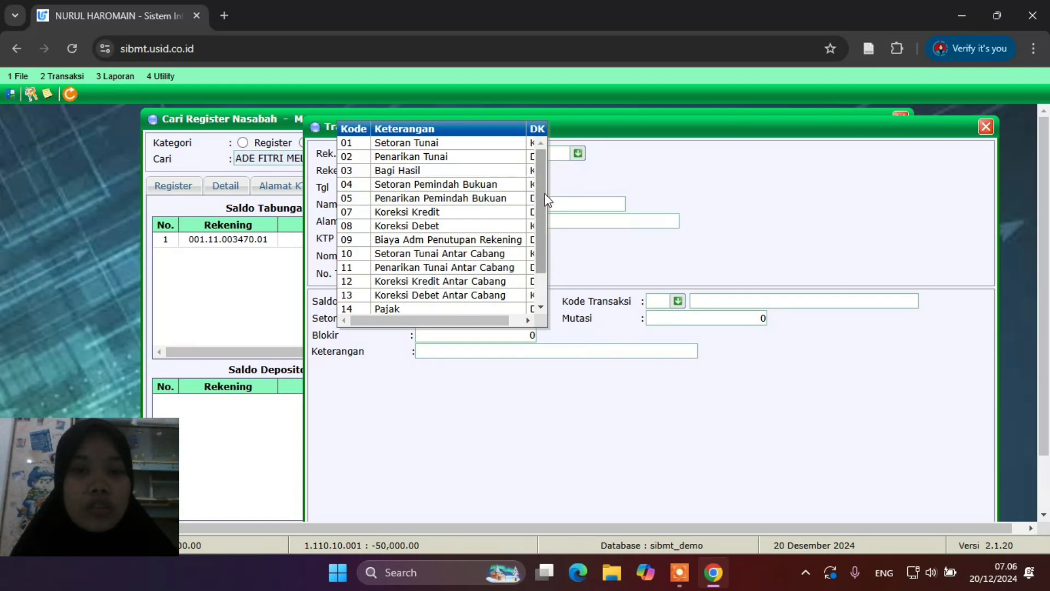
click(458, 144)
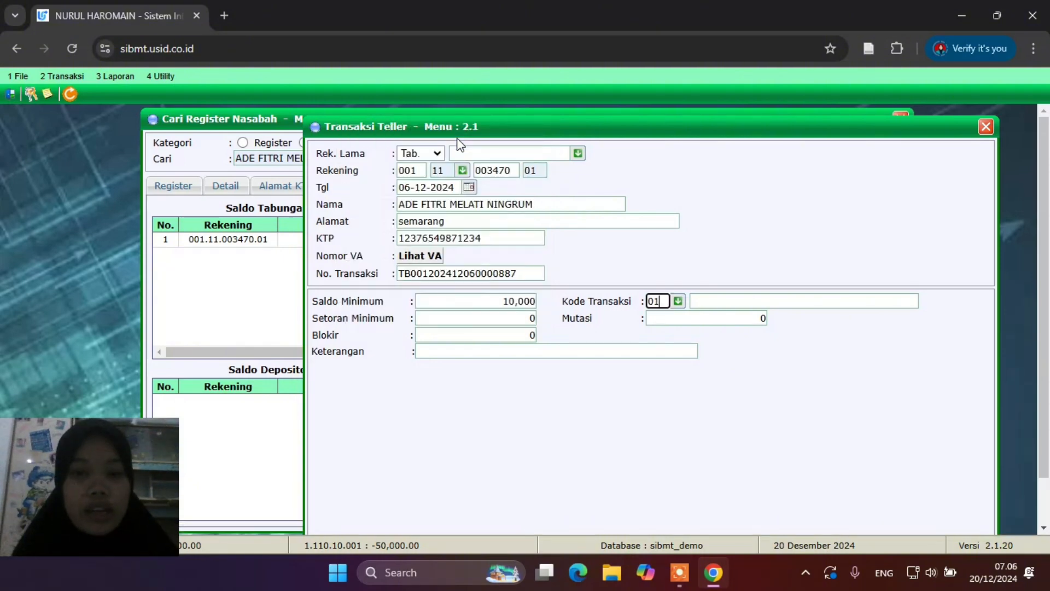
click(722, 326)
drag(722, 325, 761, 320)
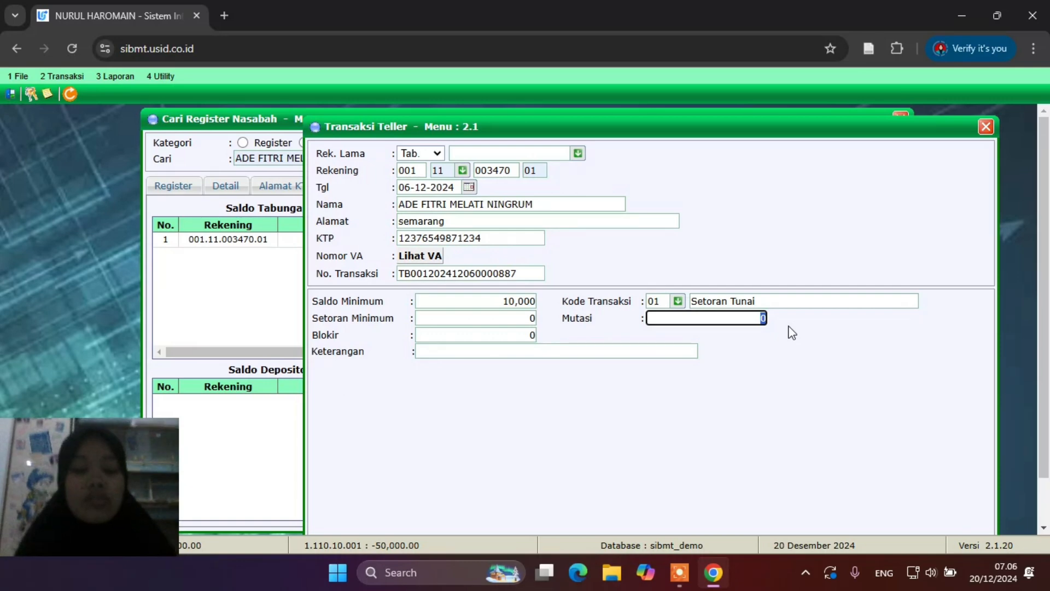
text(100000000)
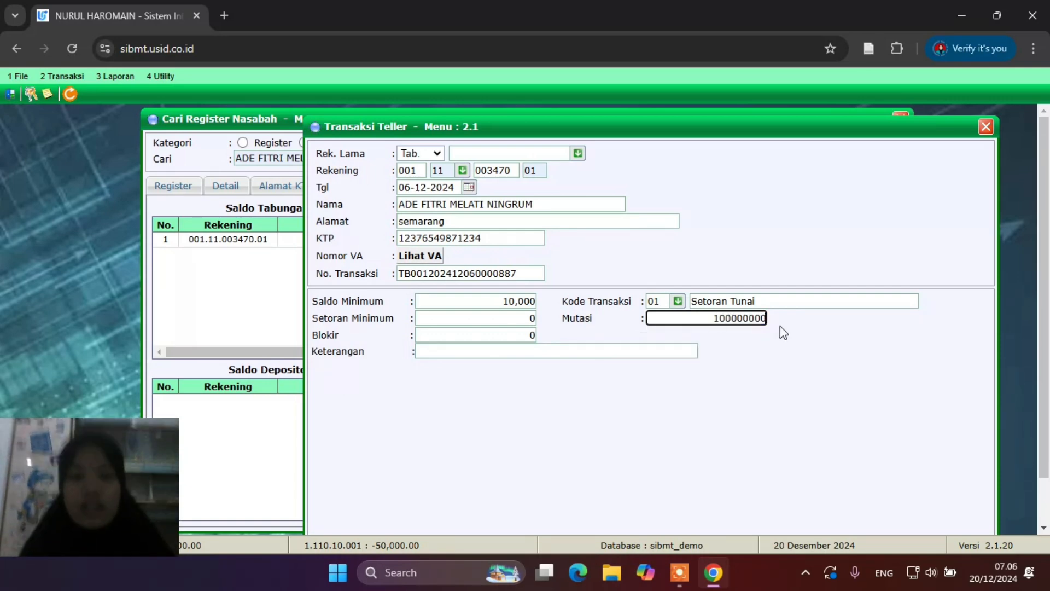
key(Tab)
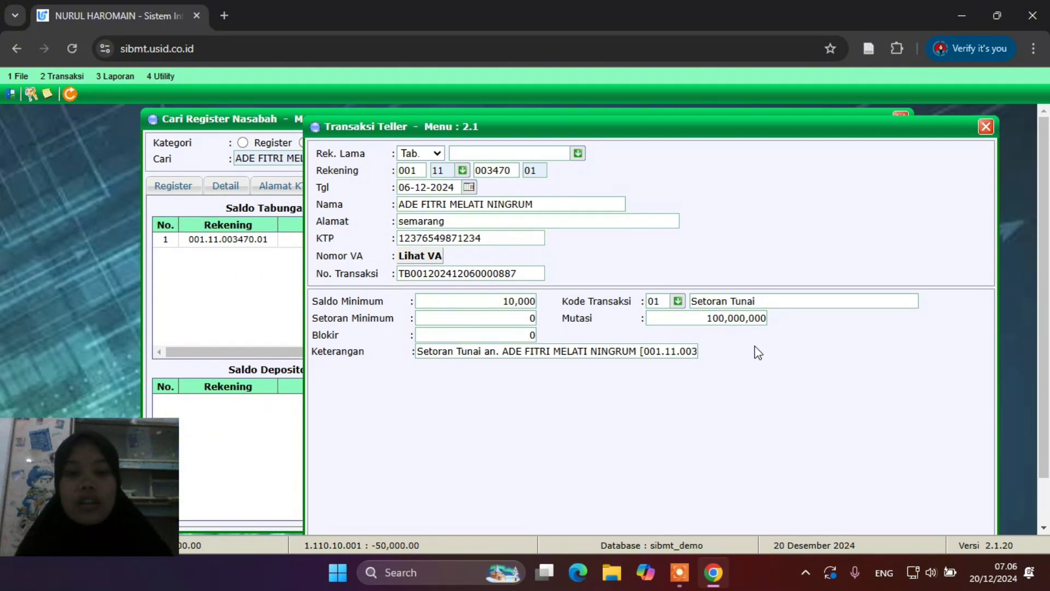
scroll(758, 352, down, 2)
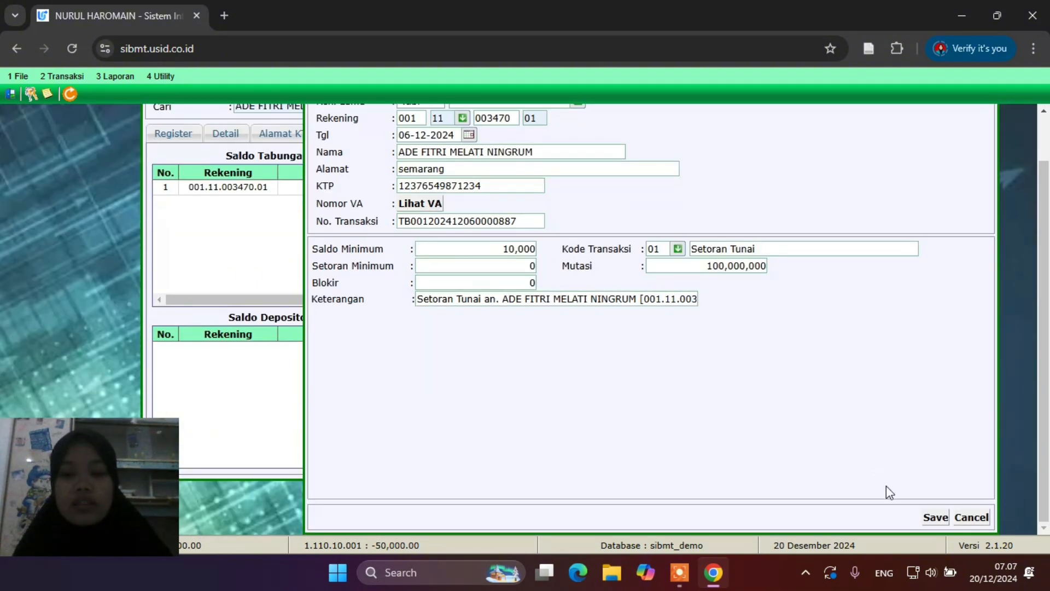
Save the cash deposit, accepting the admin fee, validation and passbook printing prompts
click(929, 517)
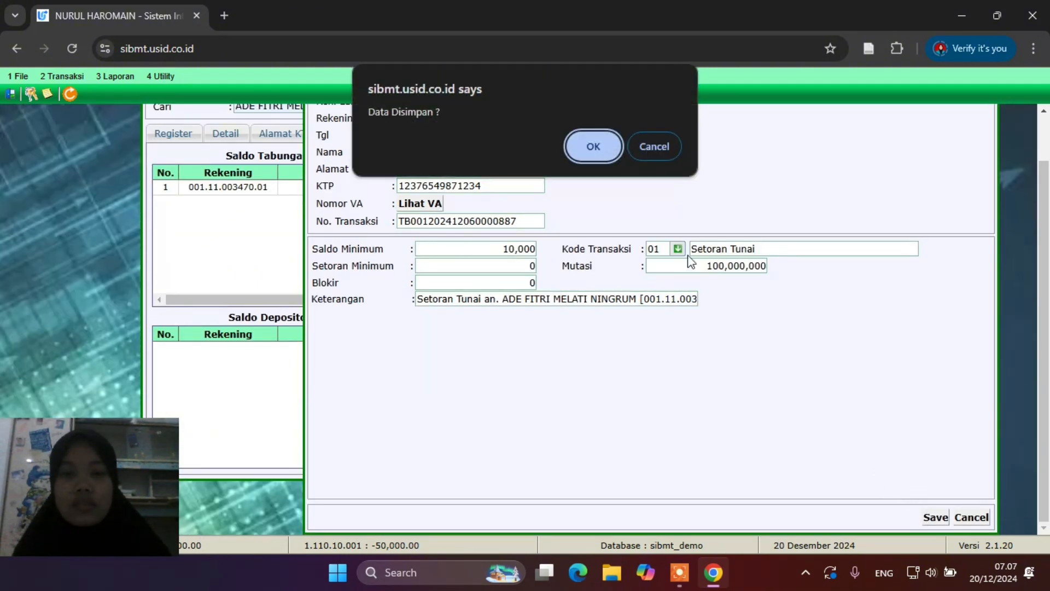
click(595, 143)
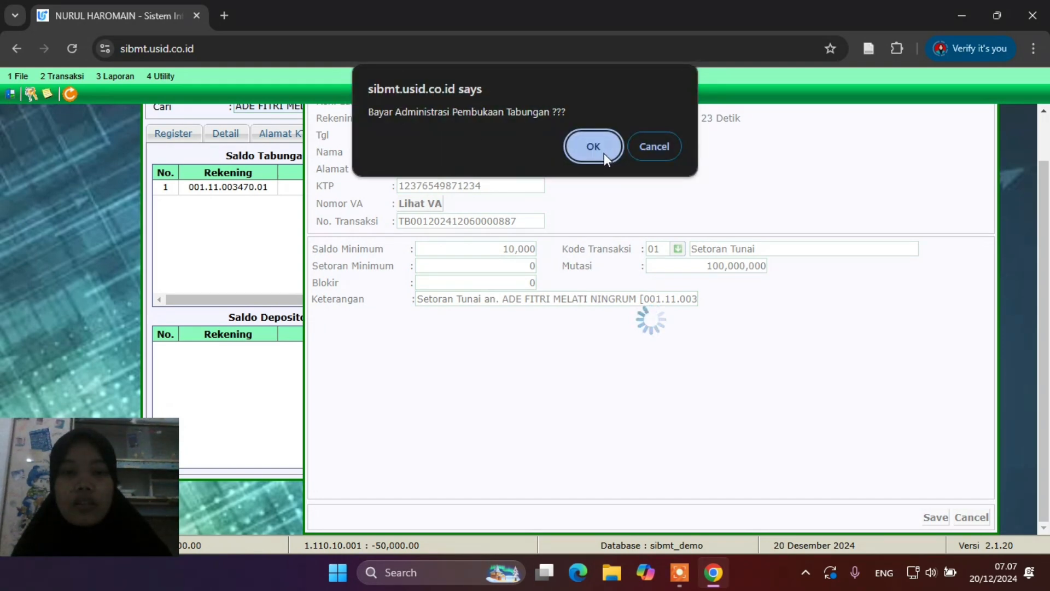
click(604, 153)
click(603, 153)
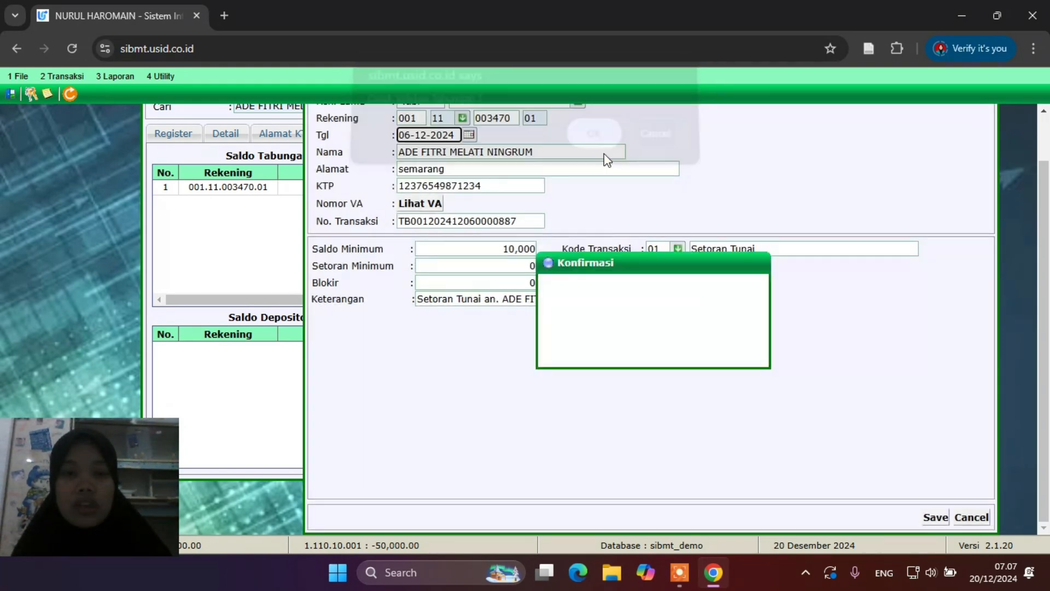
click(624, 335)
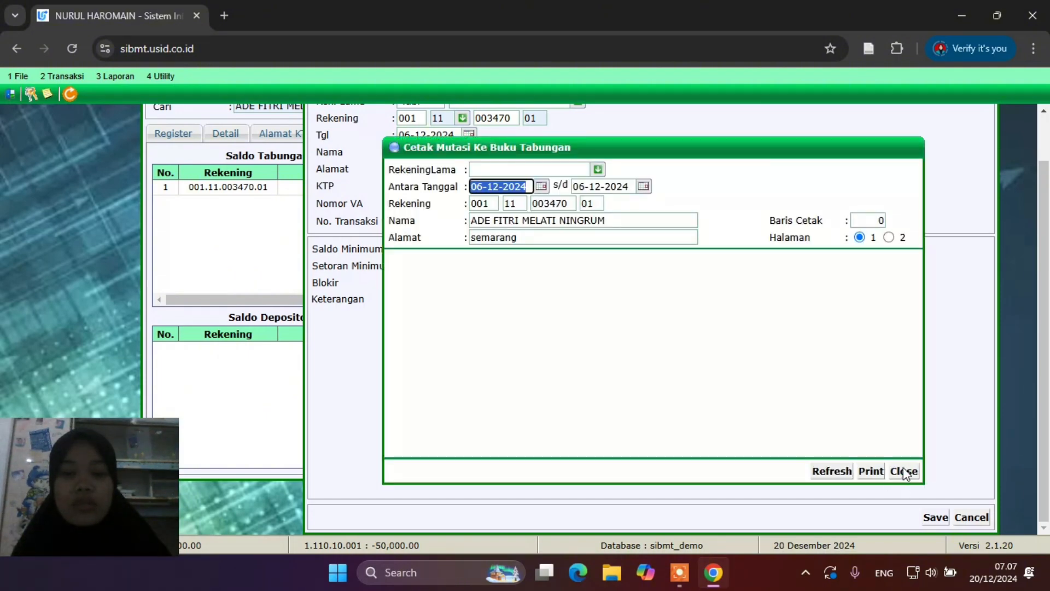
click(903, 471)
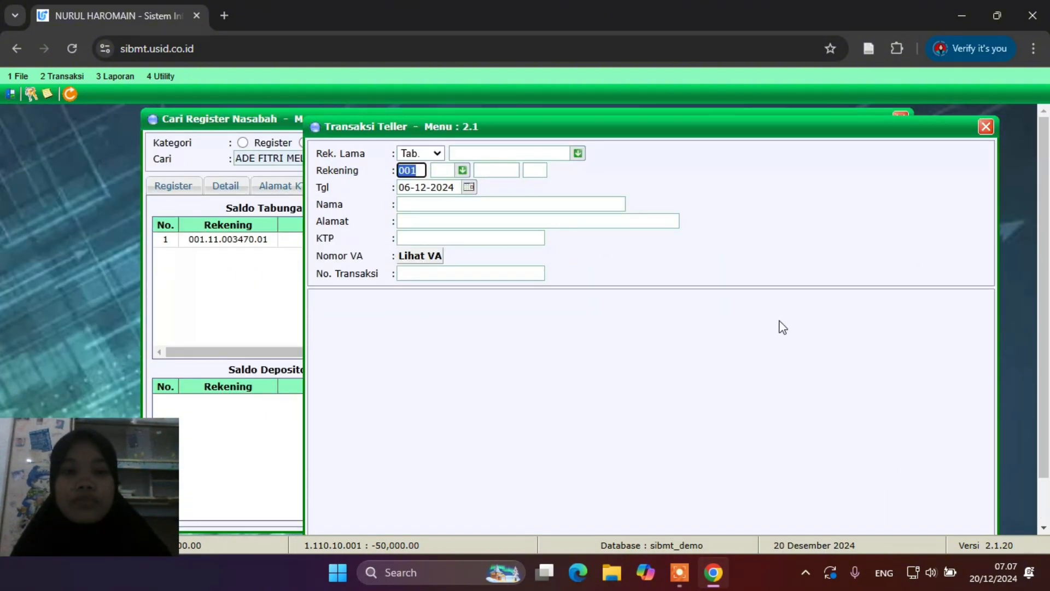
Close the teller form and confirm the savings shows 100,000,000.00 with its Setoran Tunai entry
click(986, 127)
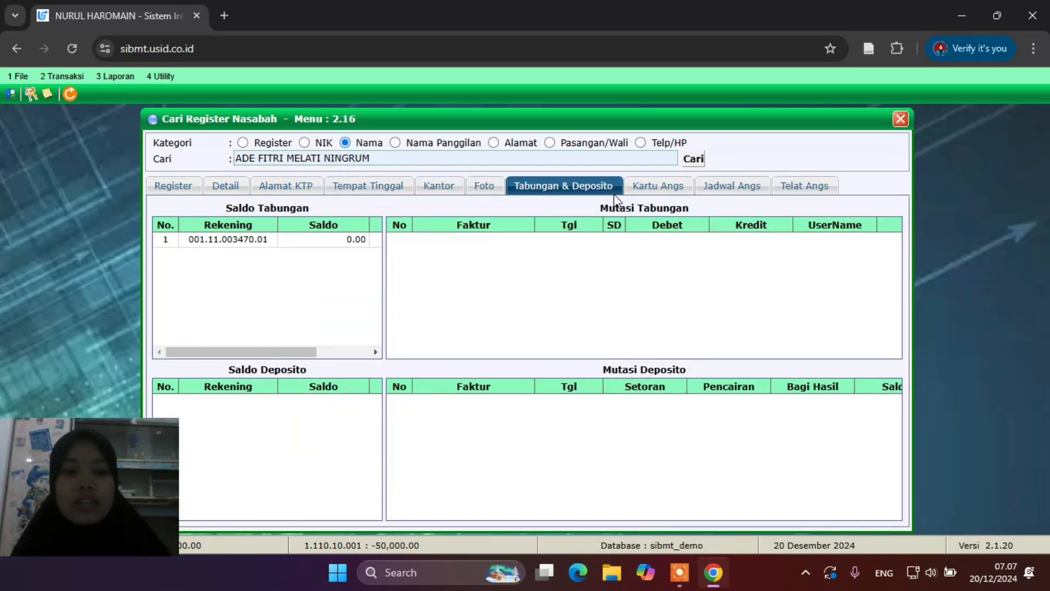
click(694, 160)
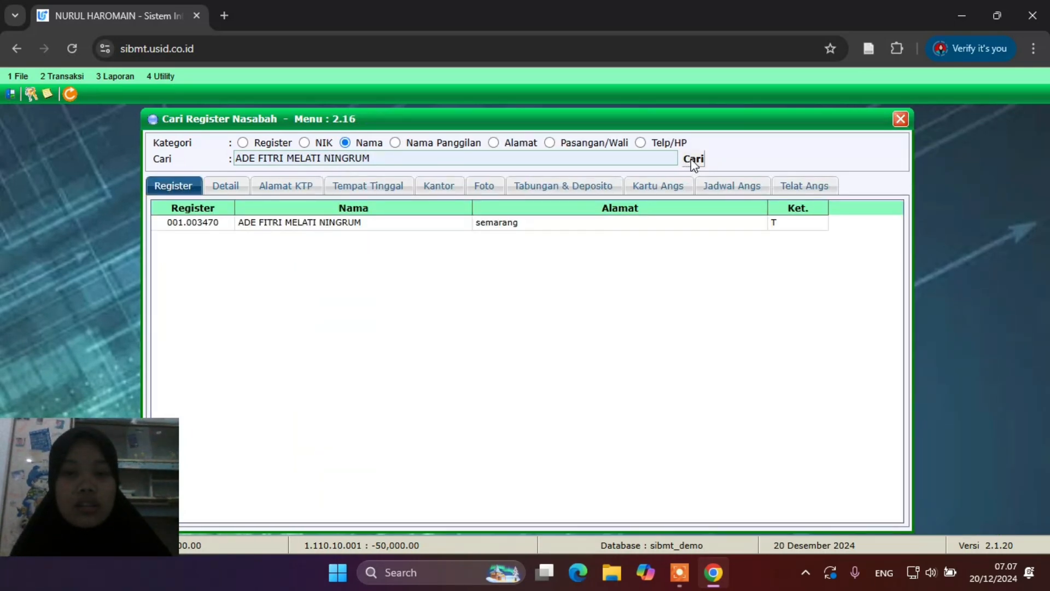
double_click(273, 224)
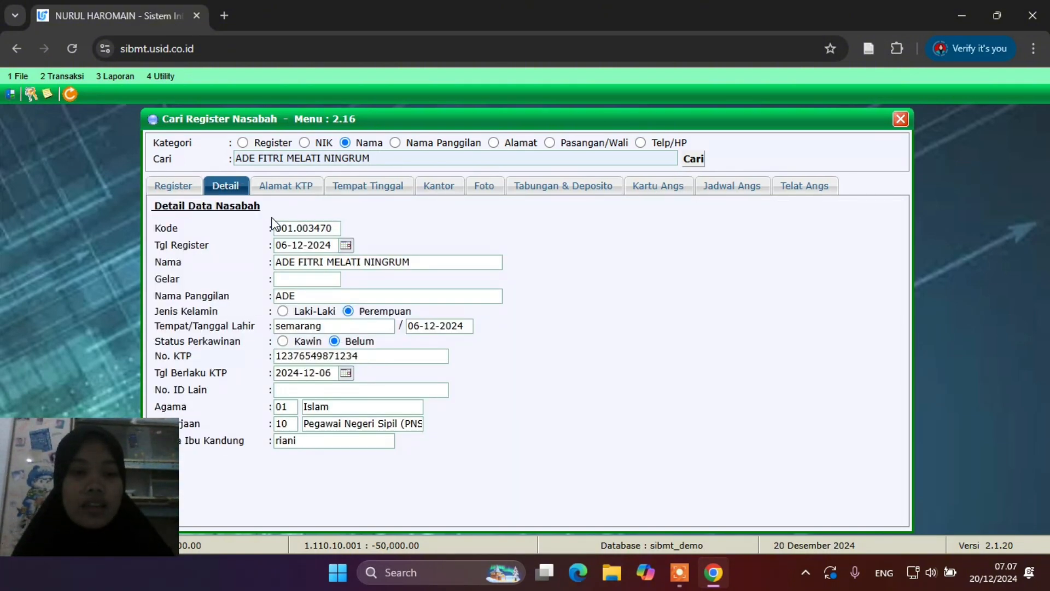
click(574, 186)
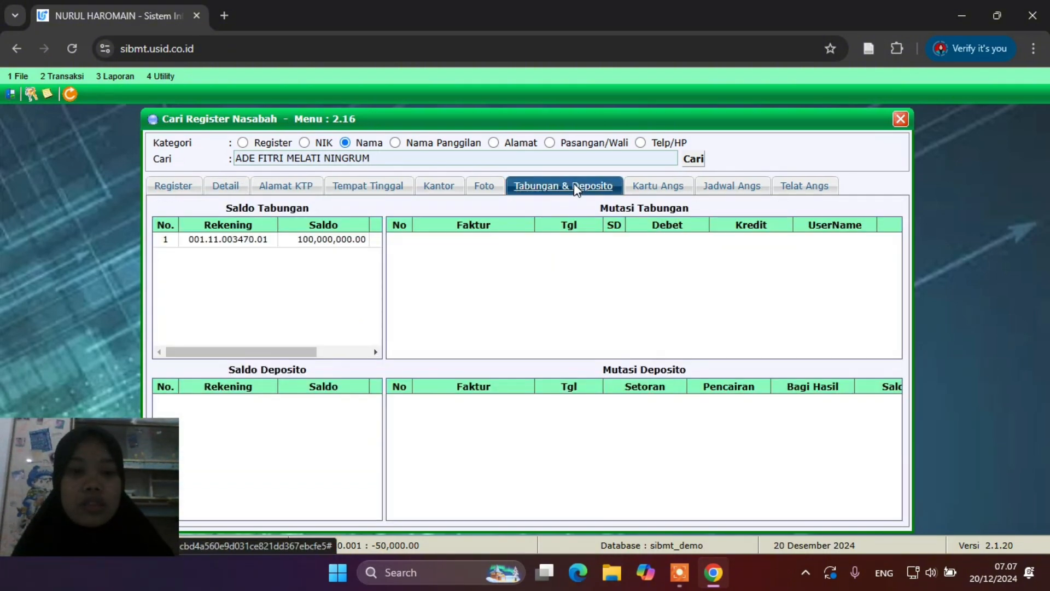
click(311, 244)
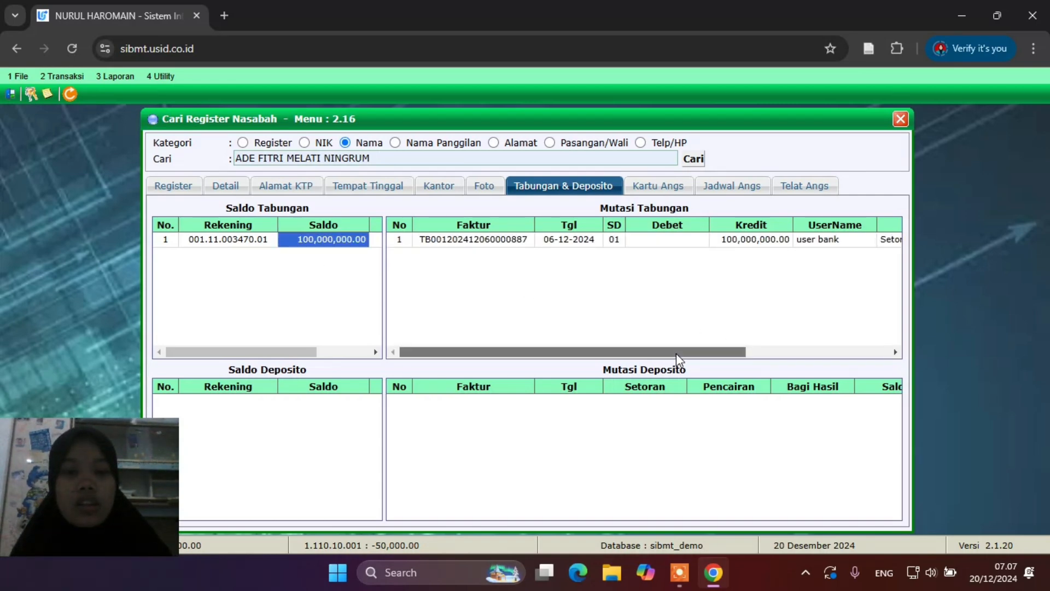
drag(676, 353, 829, 360)
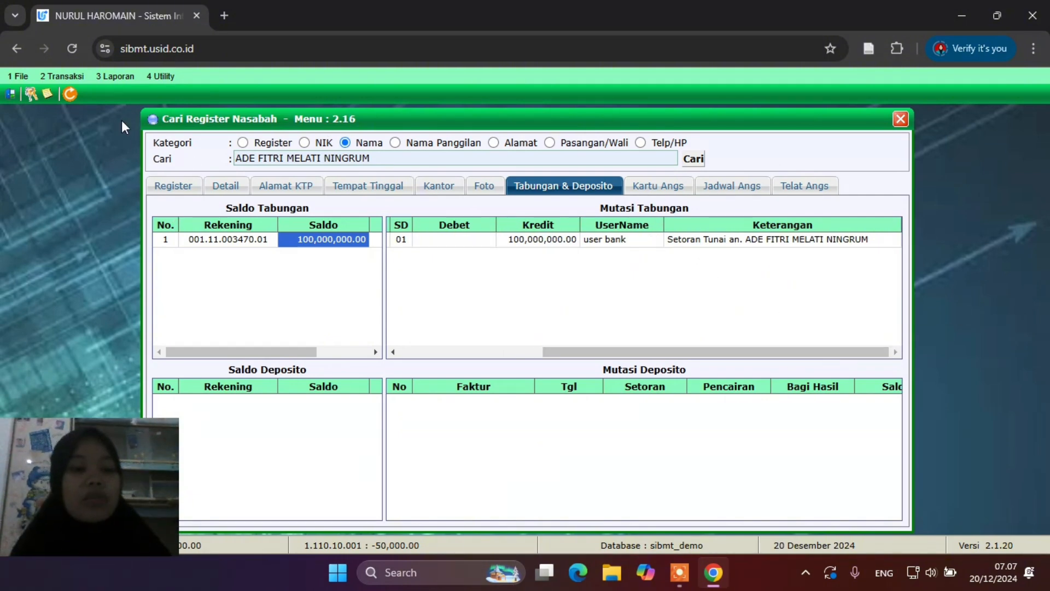
click(57, 78)
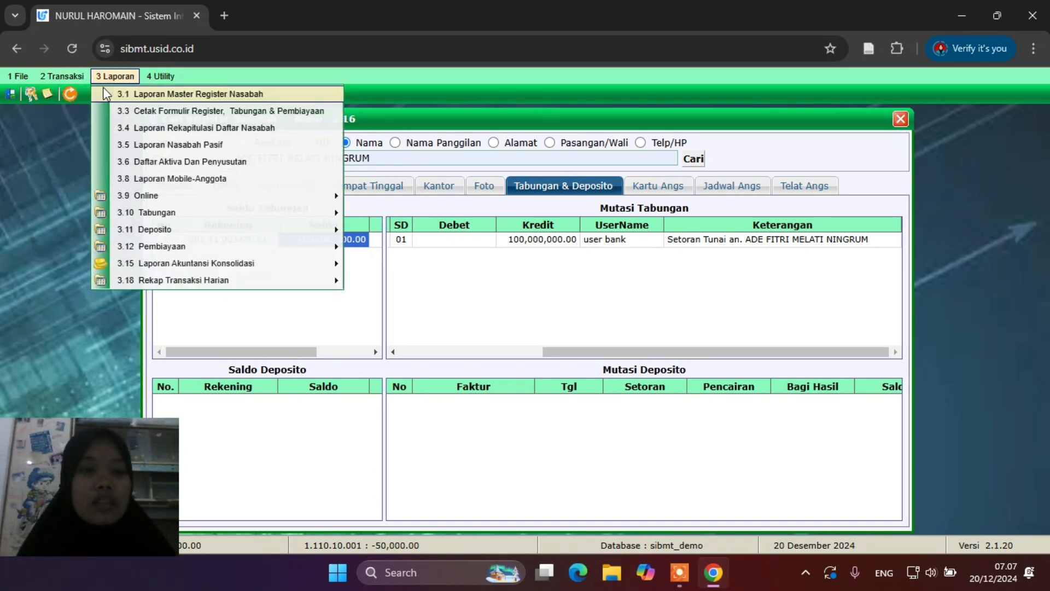
Load the customer's savings account (product 11, suffix 01) into a new Transaksi Teller form
click(65, 95)
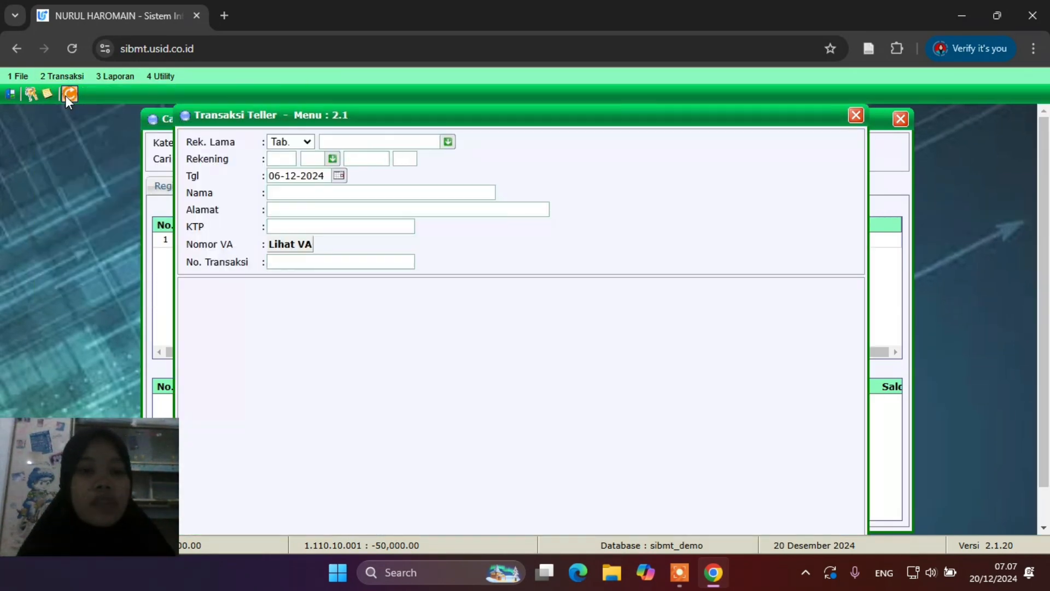
click(318, 158)
click(323, 198)
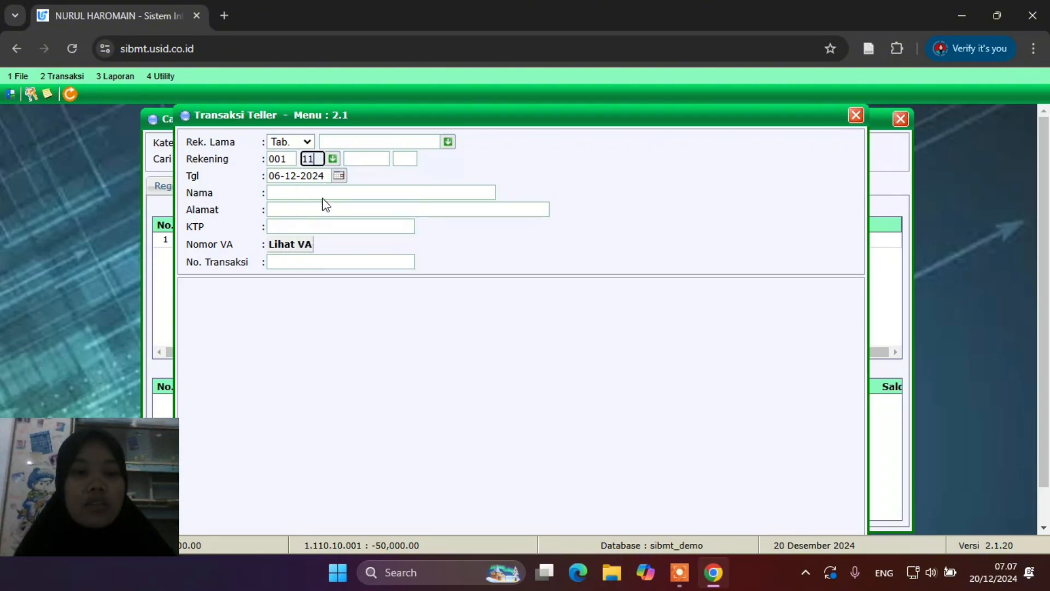
click(377, 160)
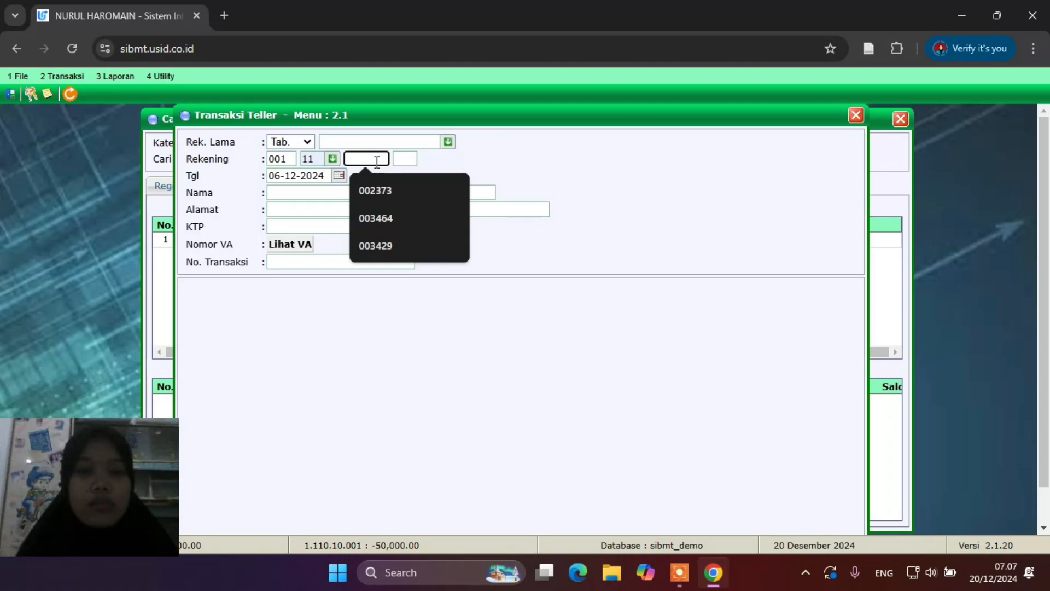
drag(359, 122, 469, 124)
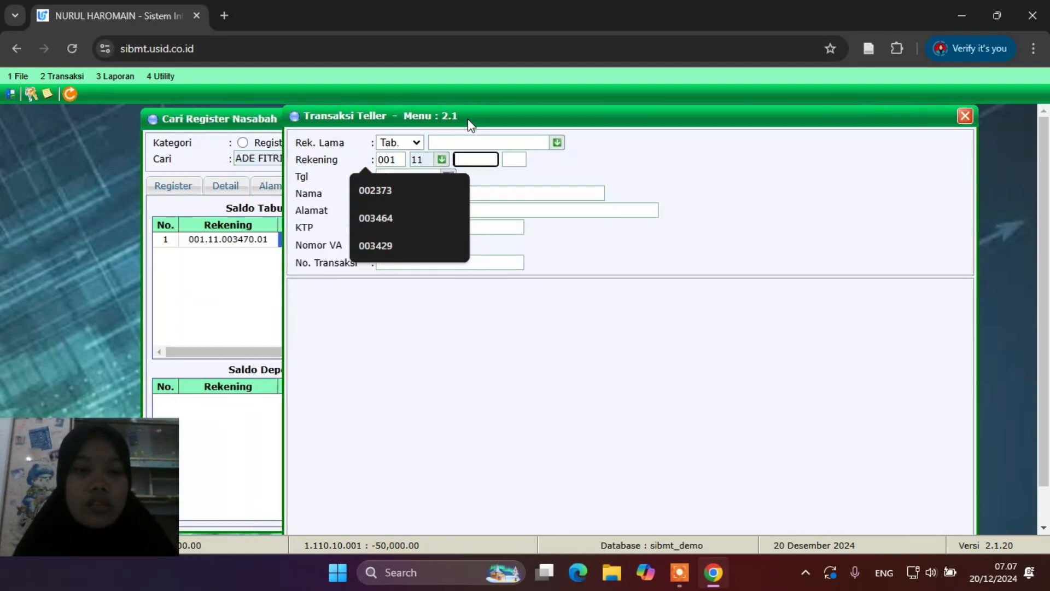
click(476, 164)
text(0034)
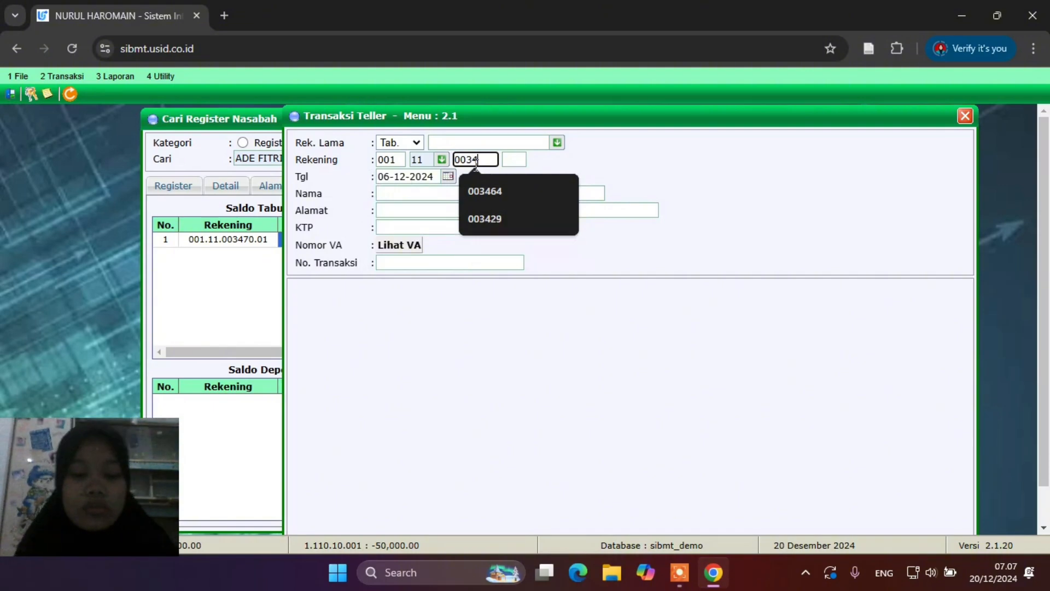
text(70)
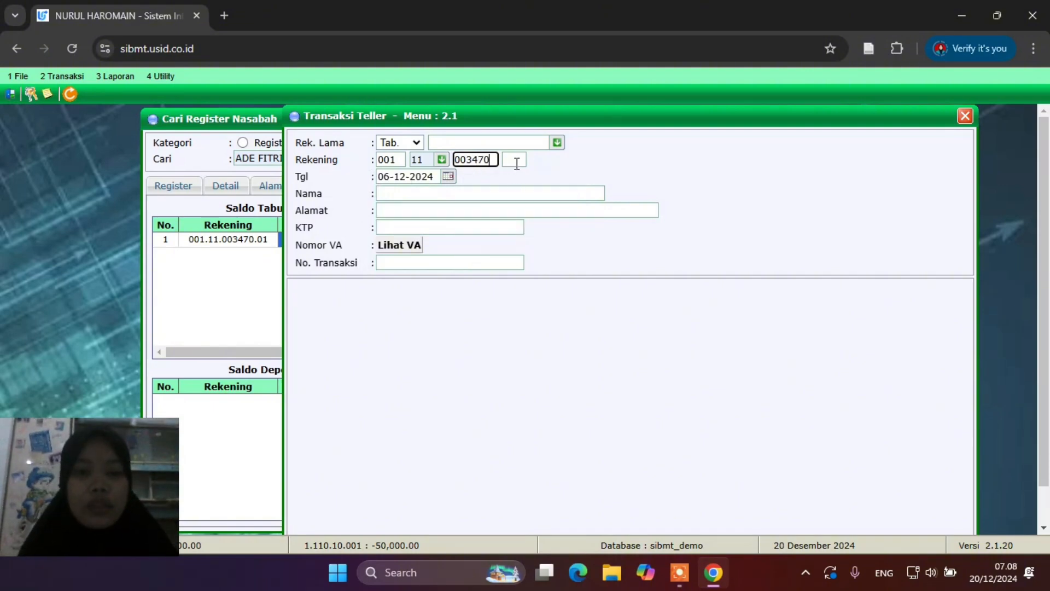
click(516, 162)
text(01)
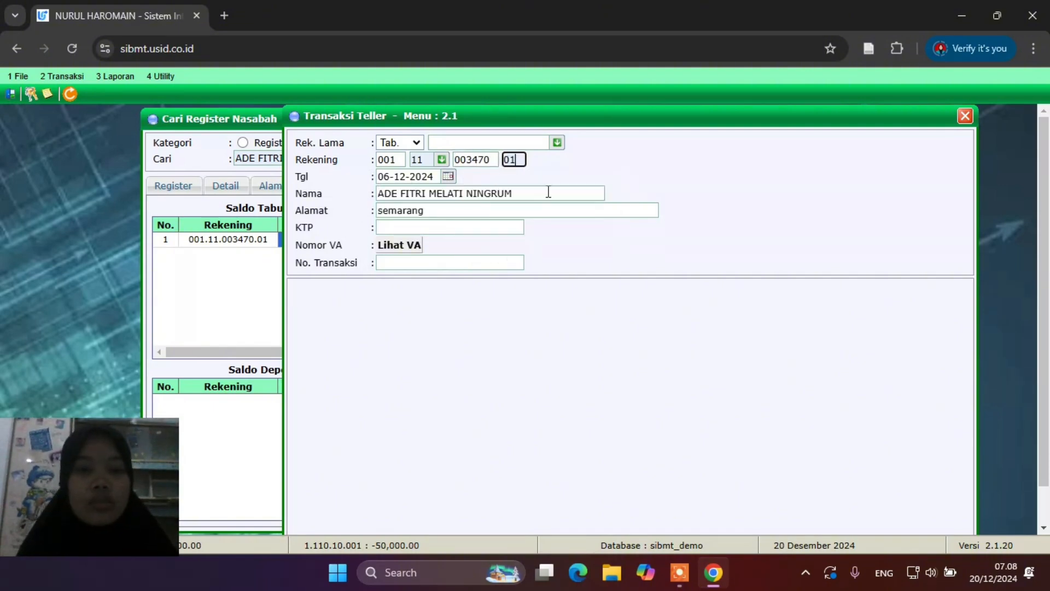
click(481, 228)
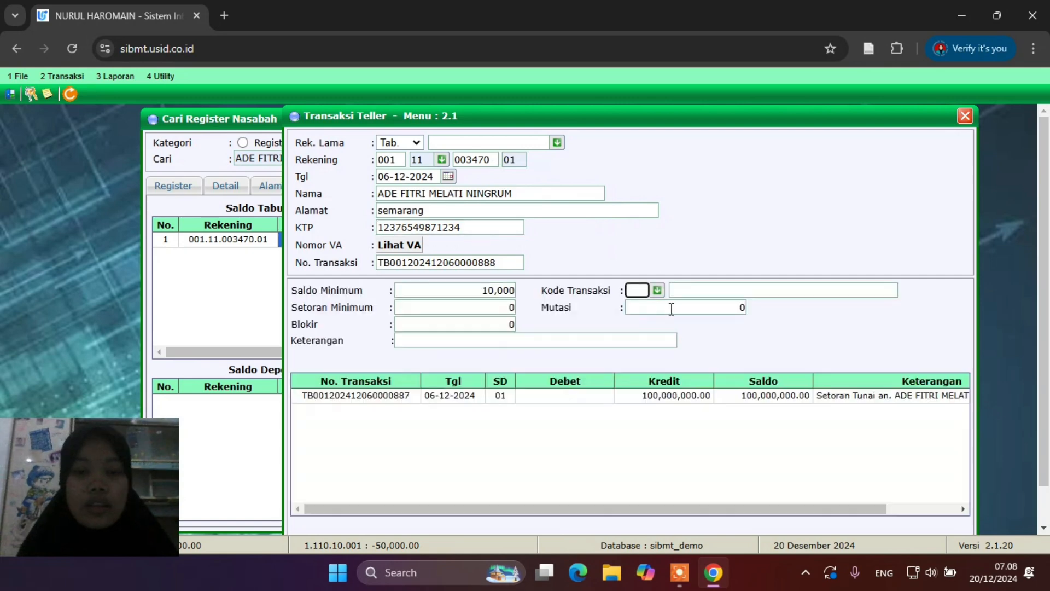
Choose transaction code 02 Penarikan Tunai and enter 10000000 as the Mutasi
click(657, 292)
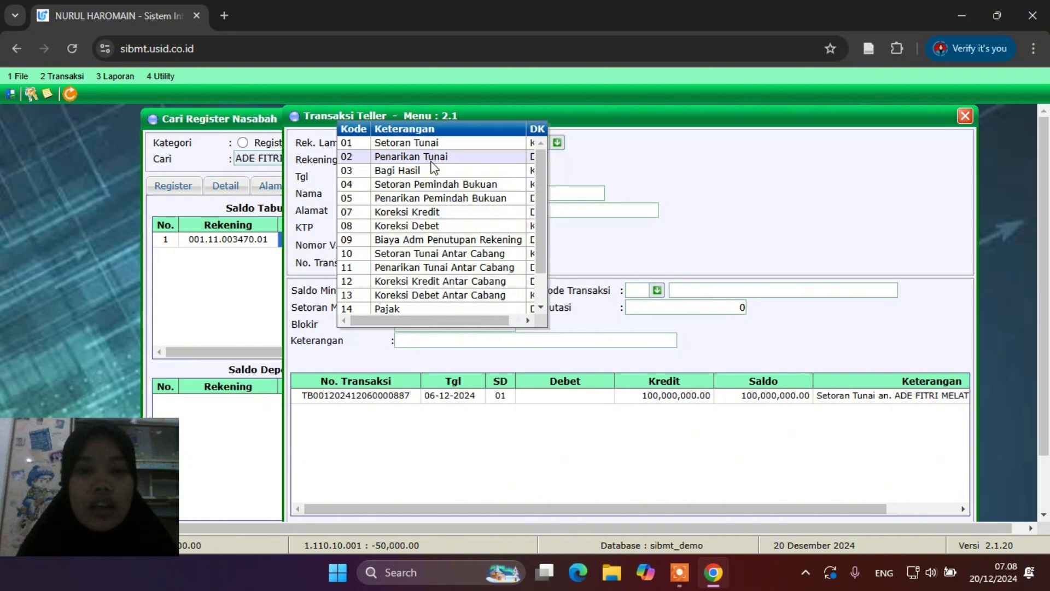
double_click(432, 161)
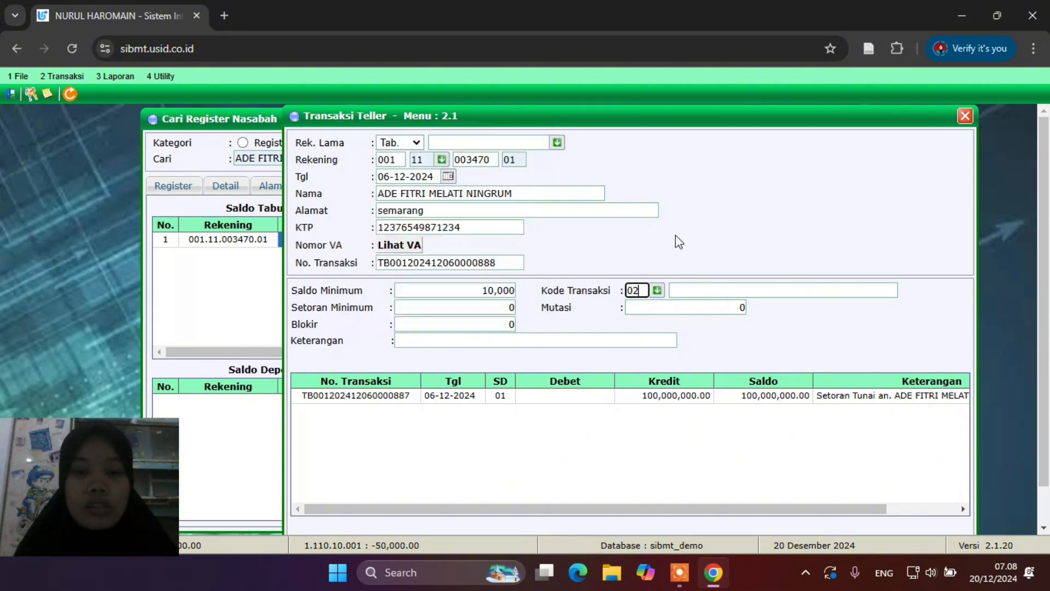
click(736, 307)
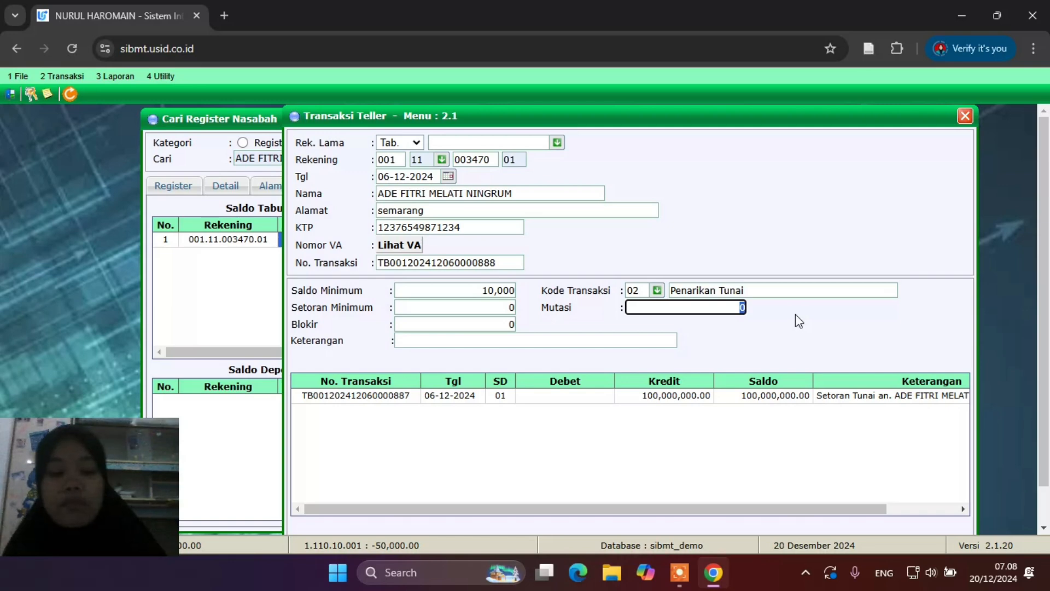
text(10000)
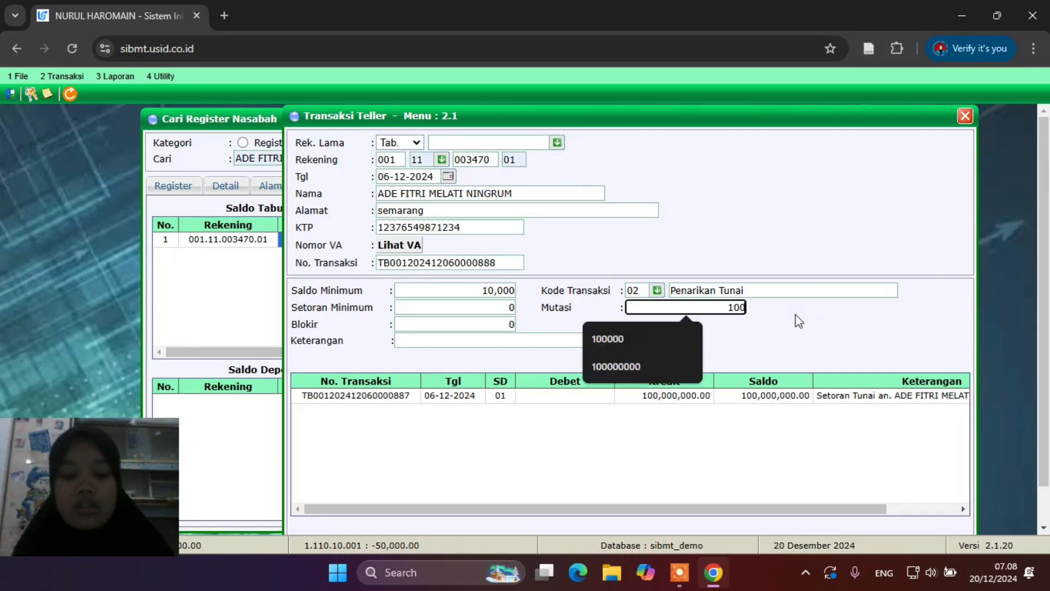
text(000)
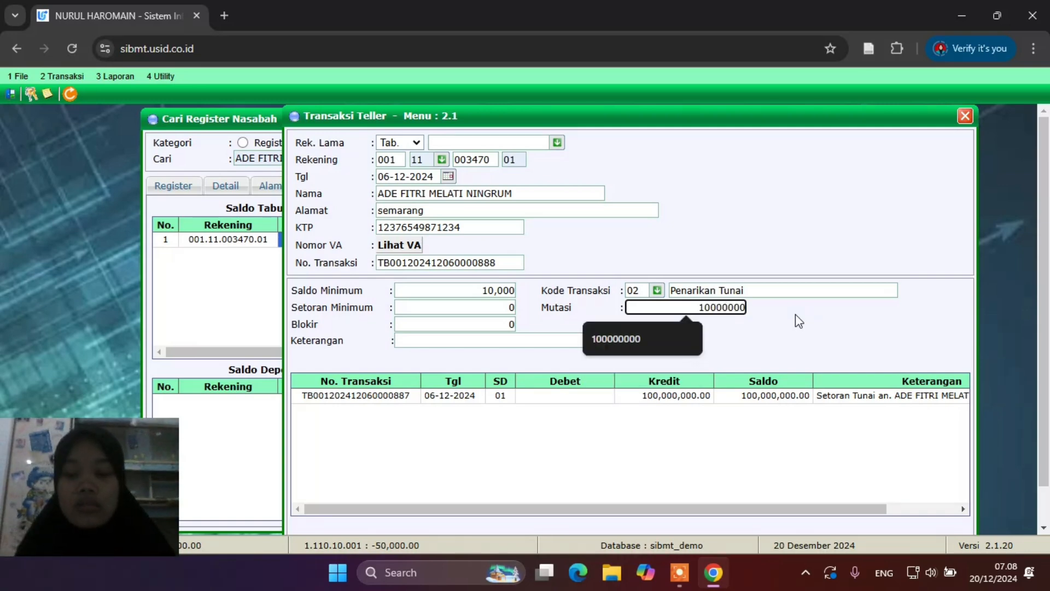
scroll(795, 314, down, 1)
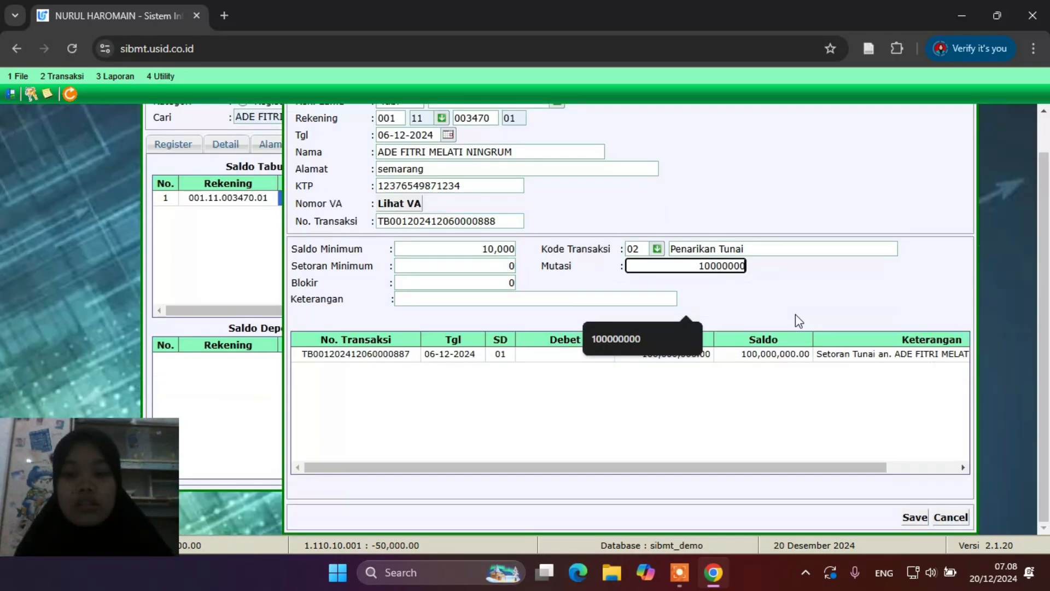
Save the 10,000,000 withdrawal, accept the validation and savings-book printing prompts, and close the print dialog
click(911, 517)
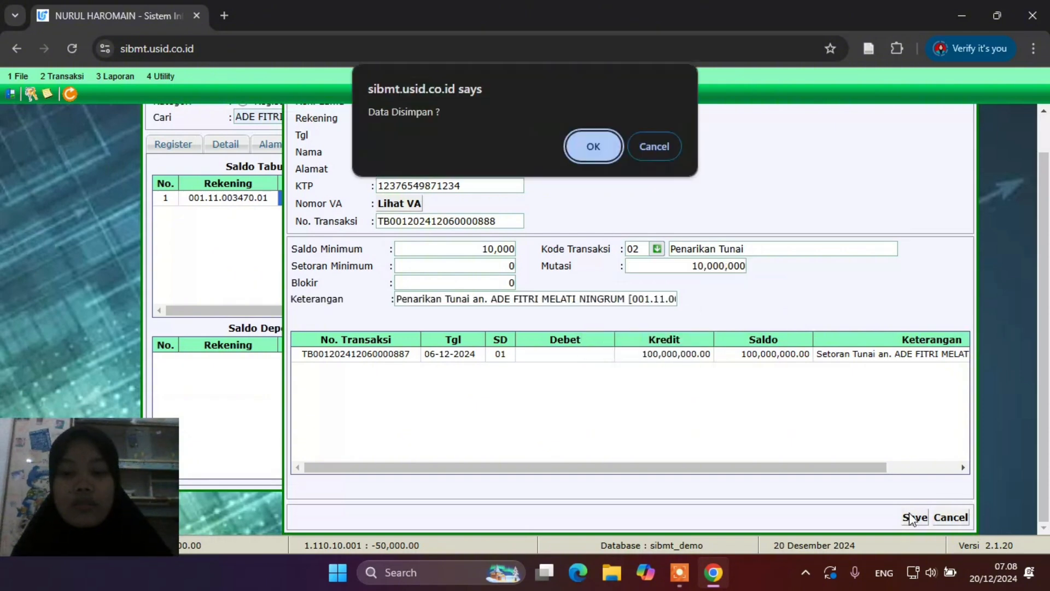
click(603, 153)
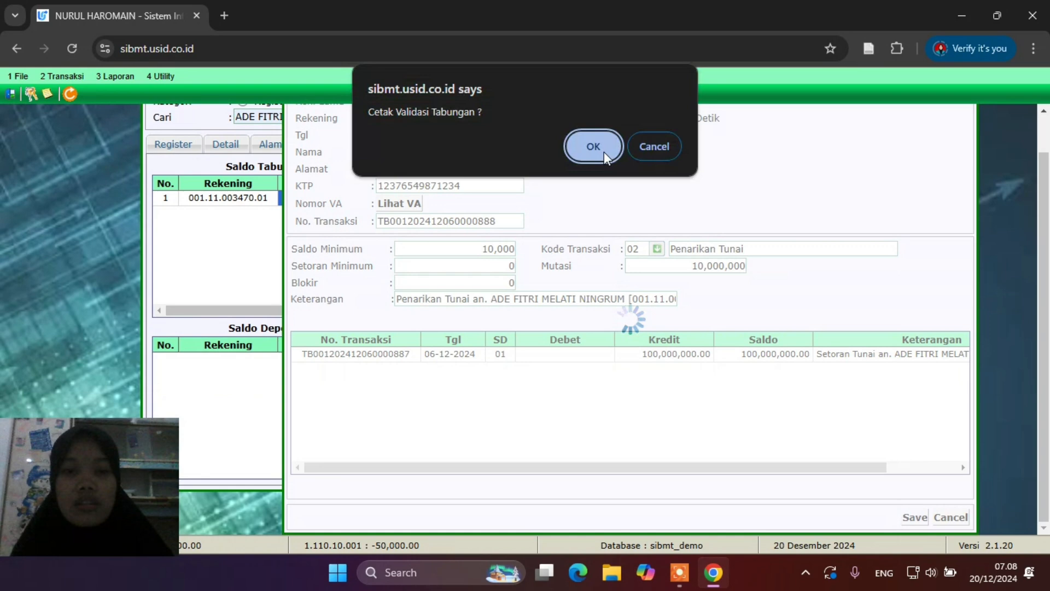
click(604, 152)
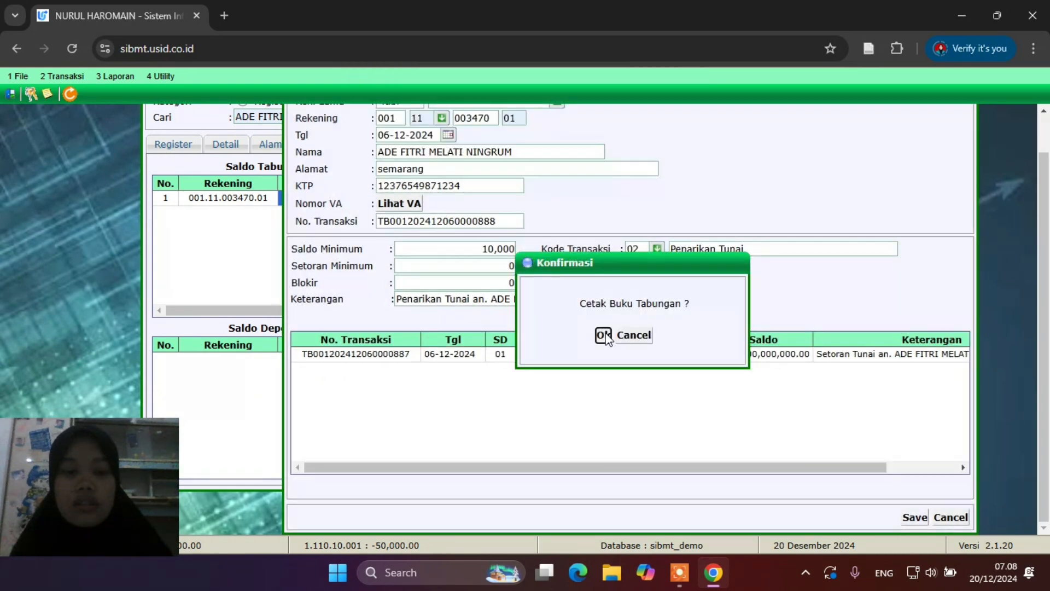
click(604, 335)
click(882, 470)
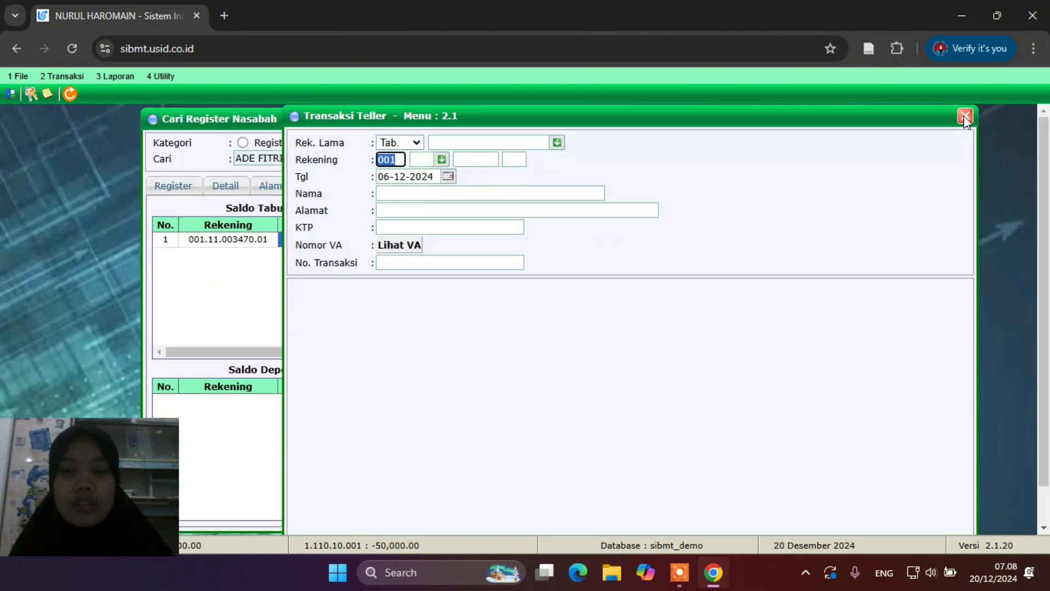
Close the teller window and check the savings history shows 90,000,000.00 after the withdrawal
click(964, 117)
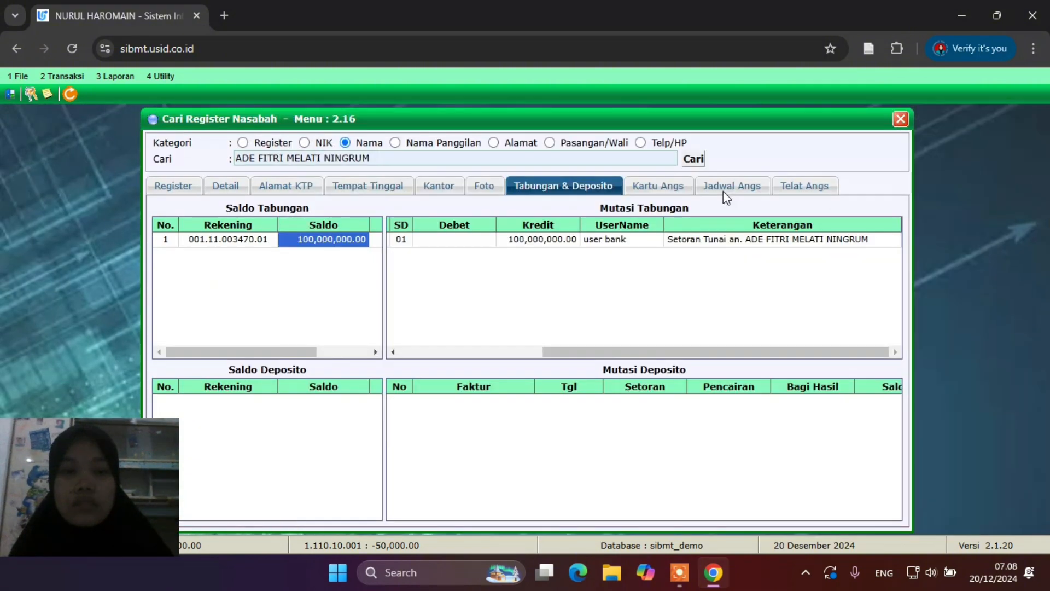
click(702, 162)
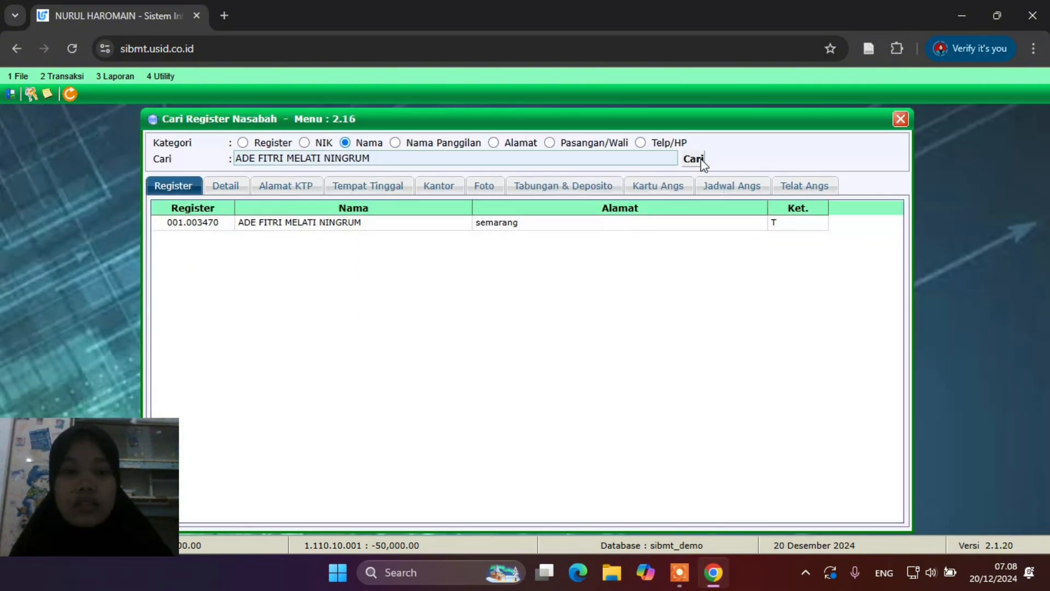
double_click(356, 224)
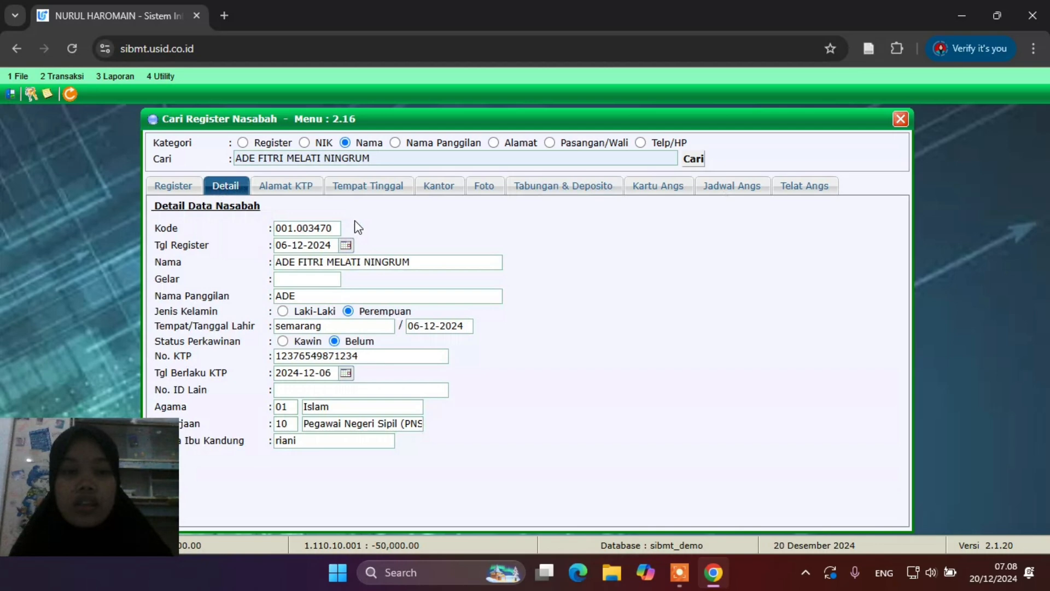
click(563, 187)
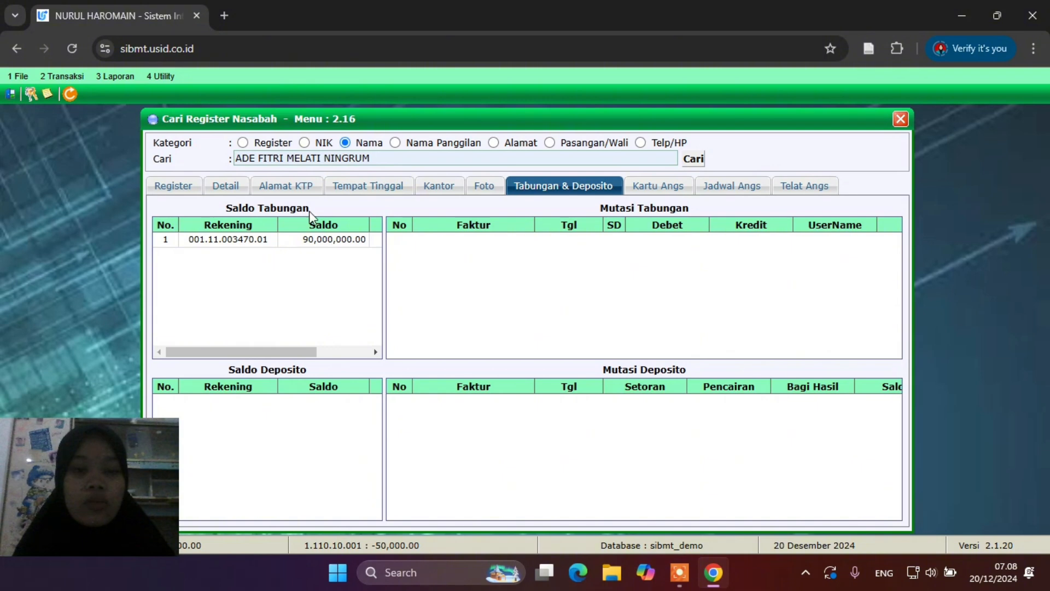
click(245, 243)
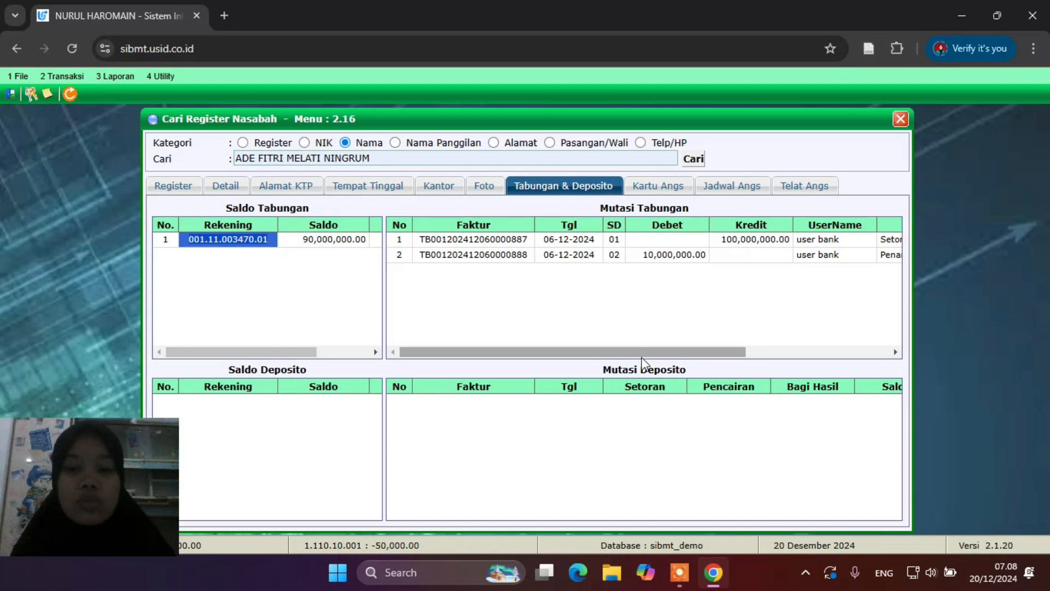
drag(646, 352, 779, 370)
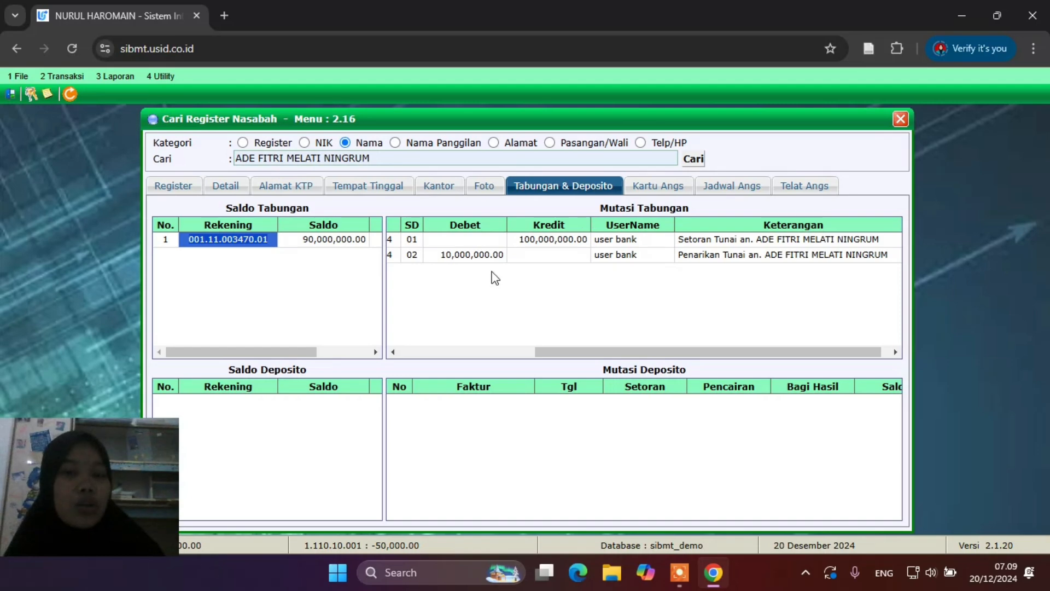
click(53, 77)
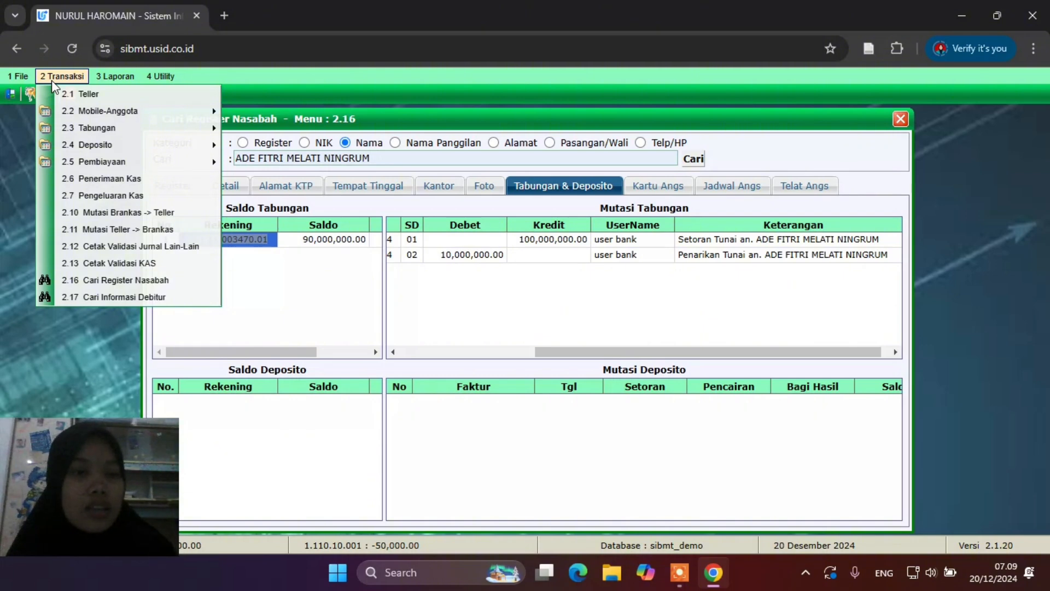
Open Transfer Antar Rekening and enter branch 001 and account type 11 for the source account
mouse_move(116, 131)
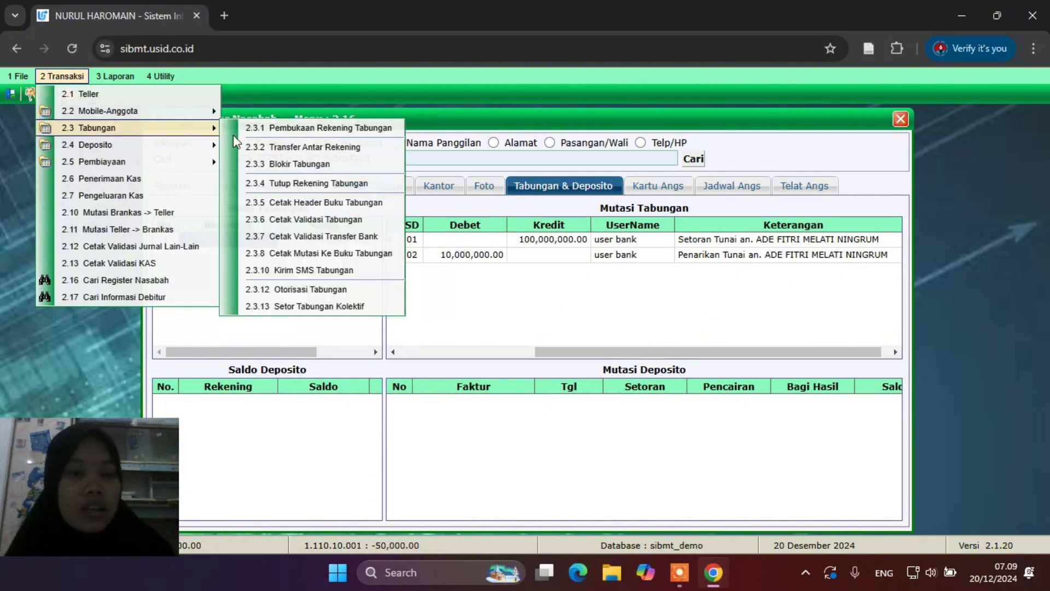
click(296, 147)
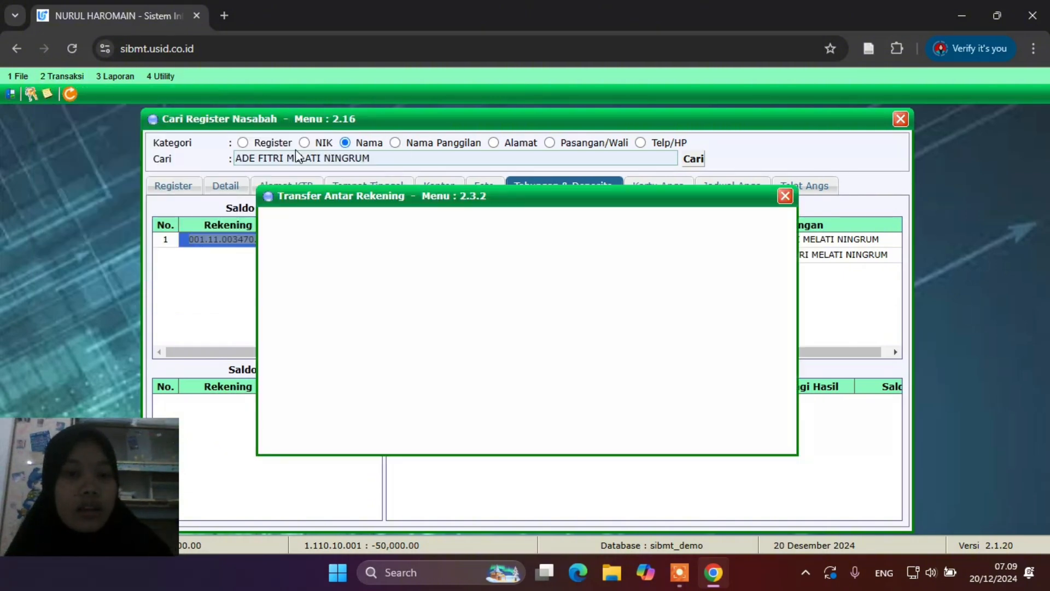
drag(511, 202, 603, 148)
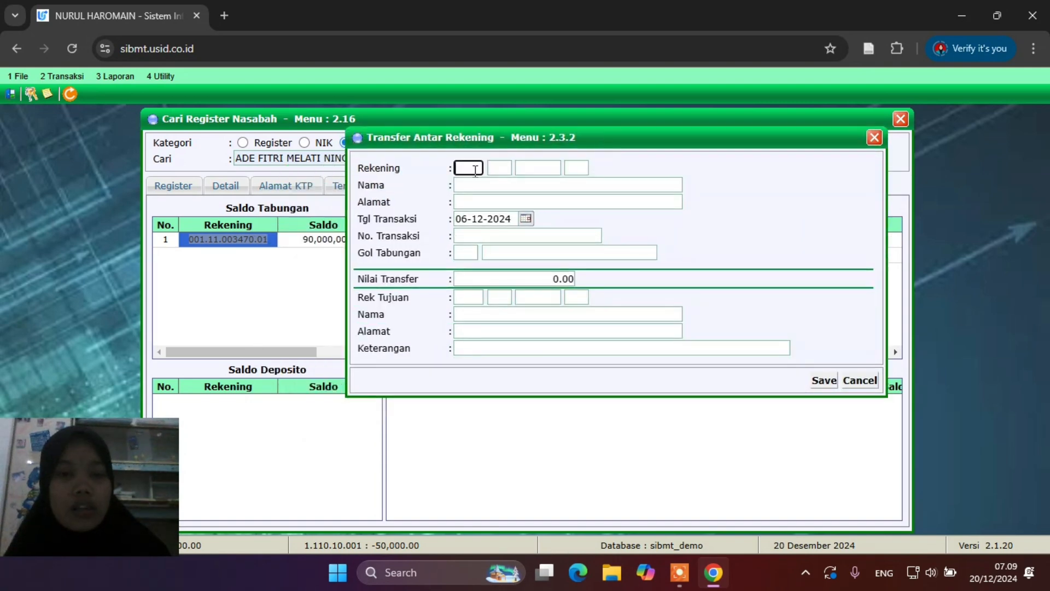
text(001)
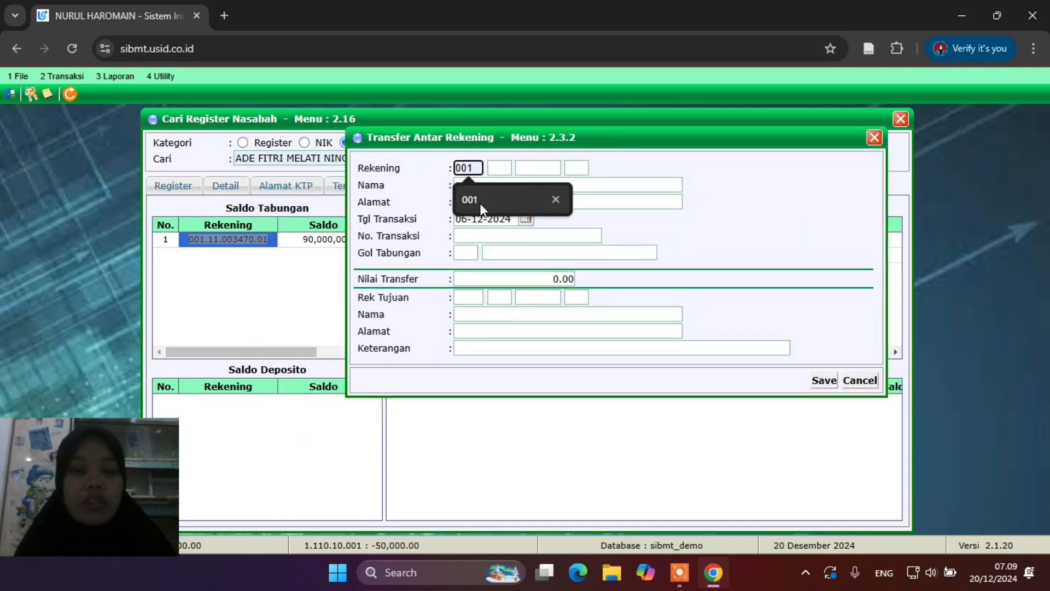
click(479, 201)
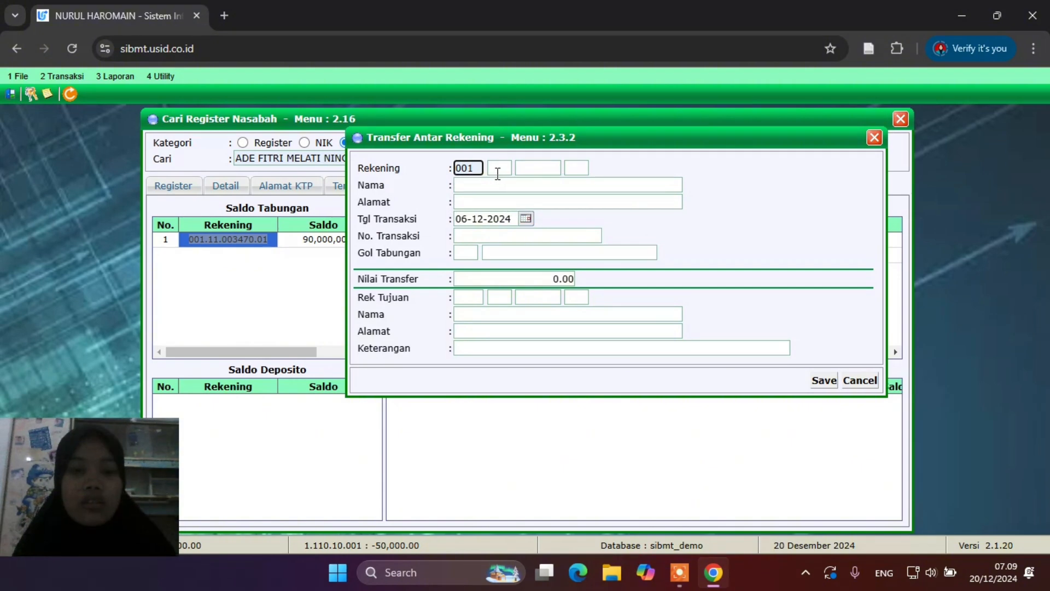
click(498, 168)
click(505, 202)
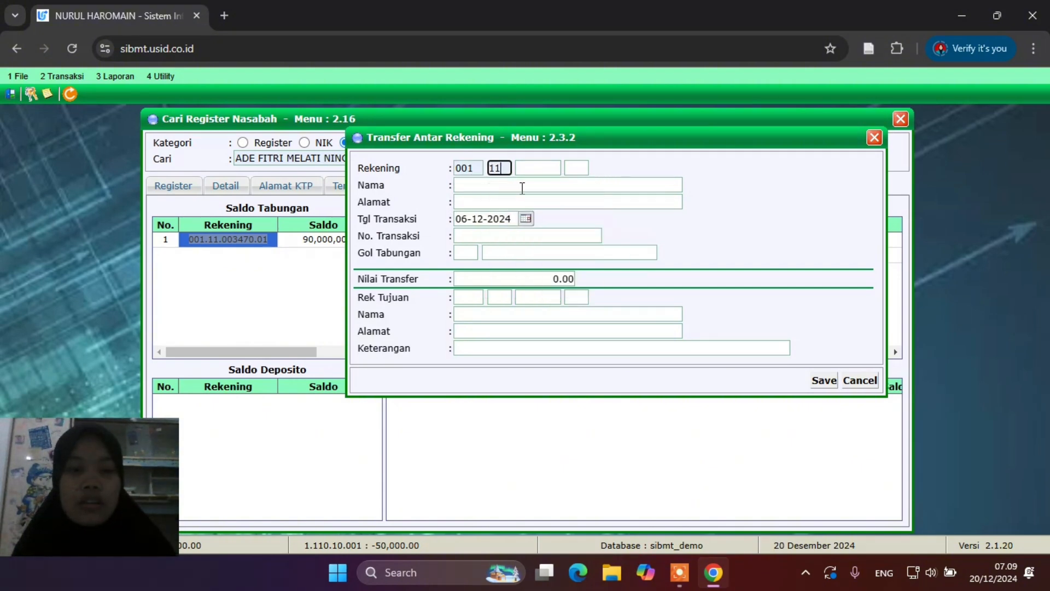
click(531, 179)
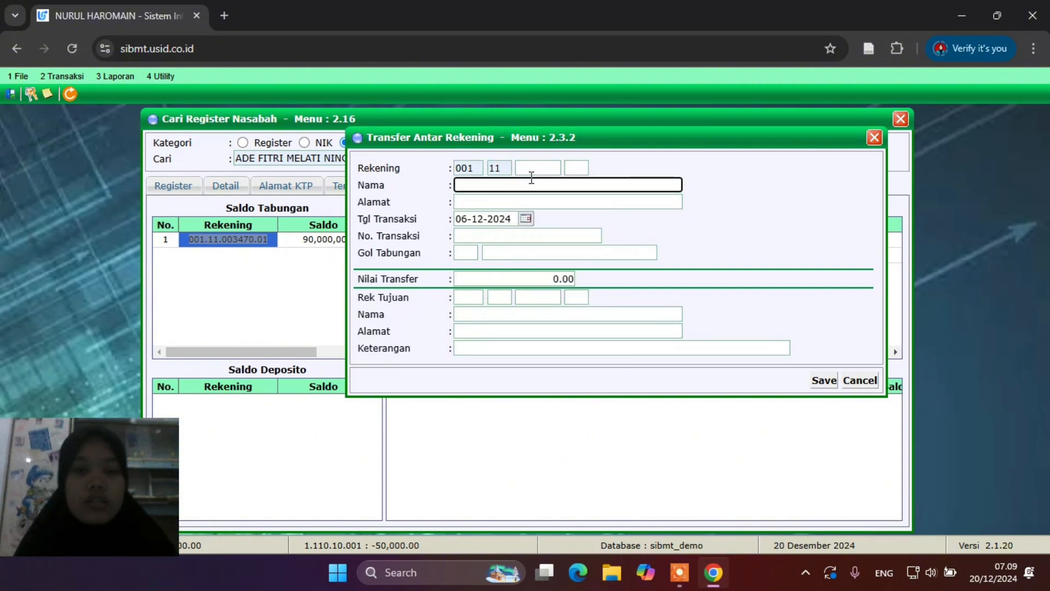
Complete the source account with the customer's serial number and suffix 01 so its details load
click(540, 166)
text(0034)
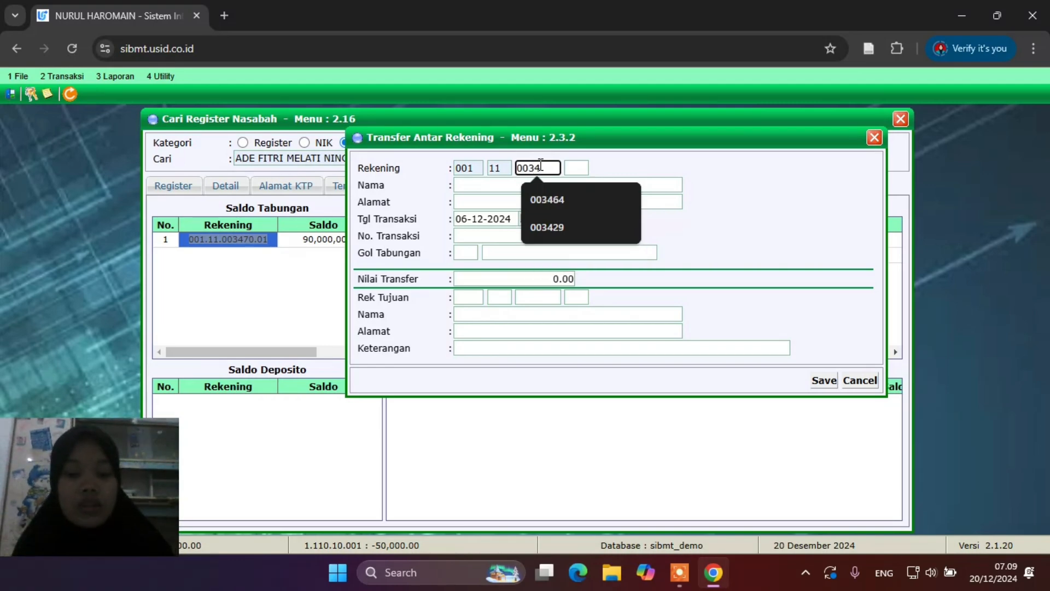
text(70)
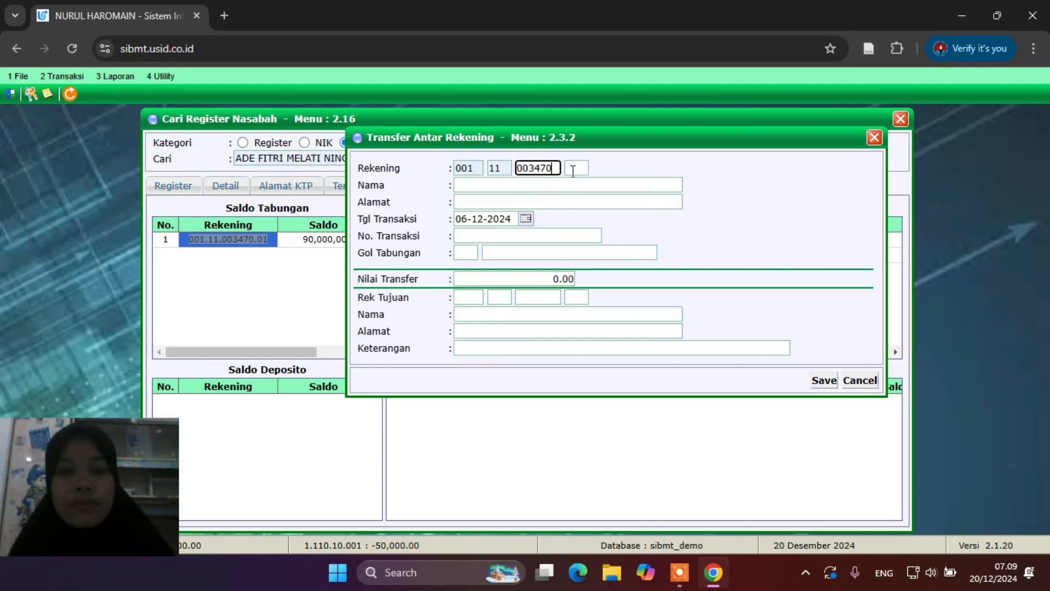
click(572, 170)
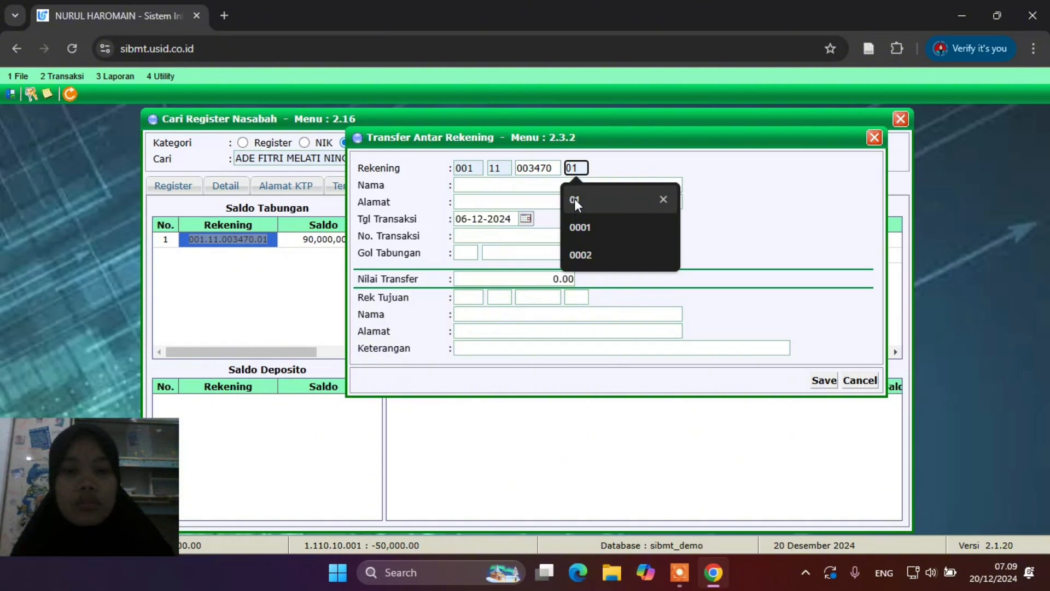
click(574, 200)
click(570, 188)
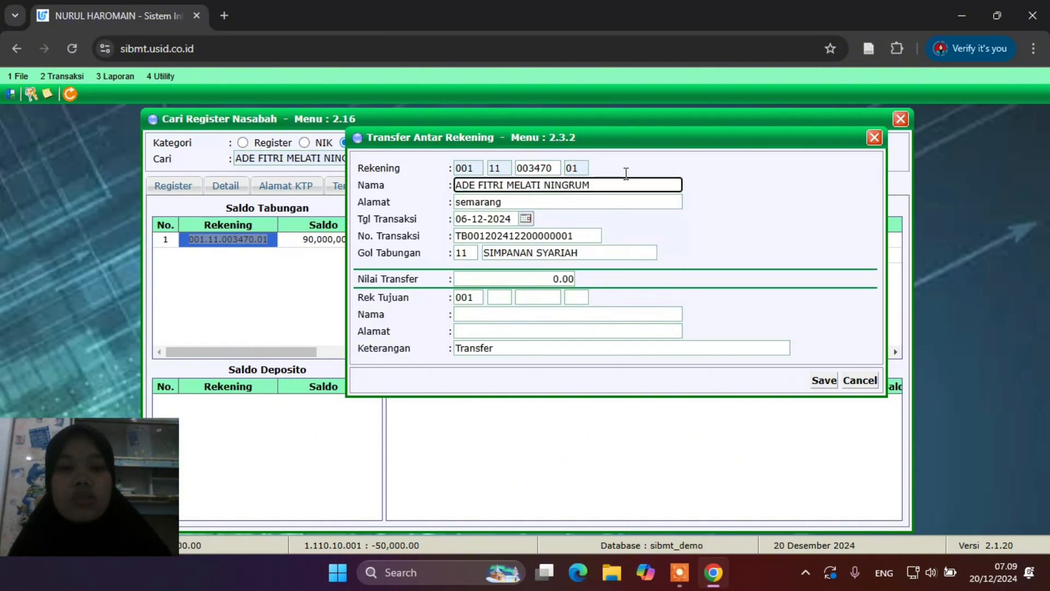
click(548, 278)
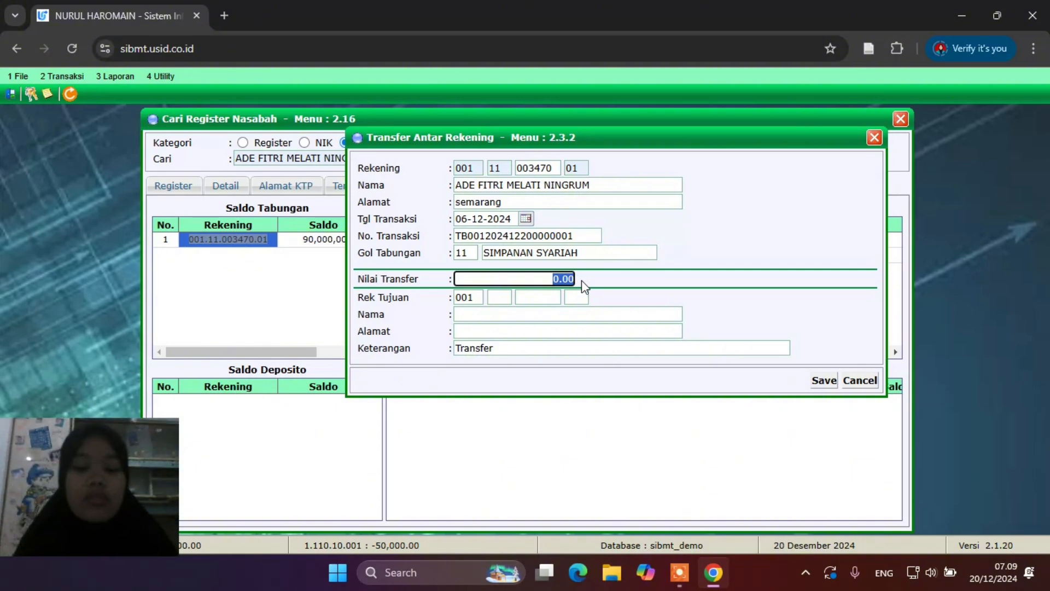
Enter a 700,000 transfer to the other customer's savings account, type 11, suffix 01
text(700000)
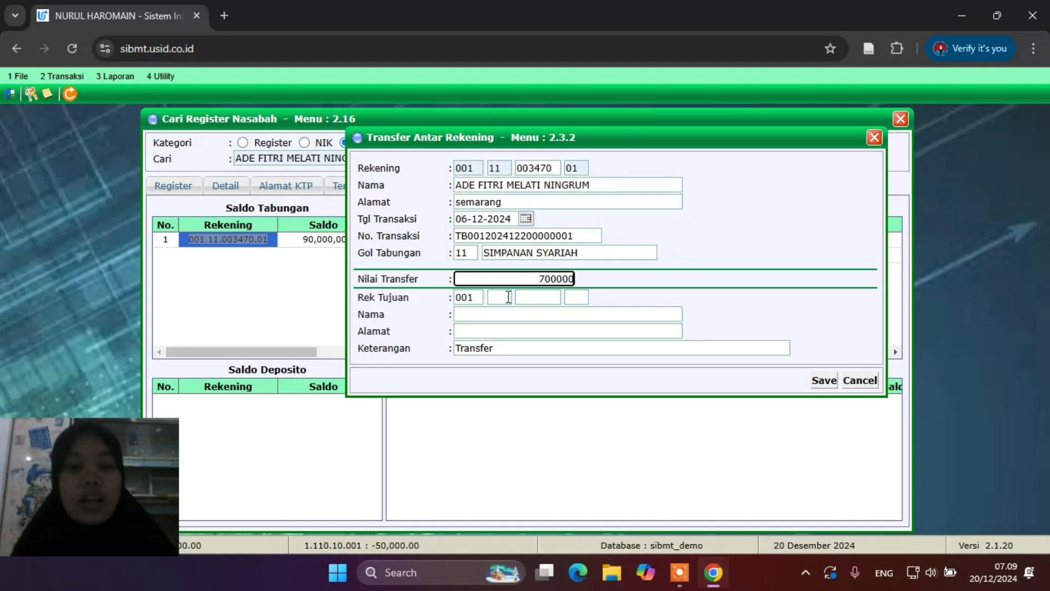
key(Tab)
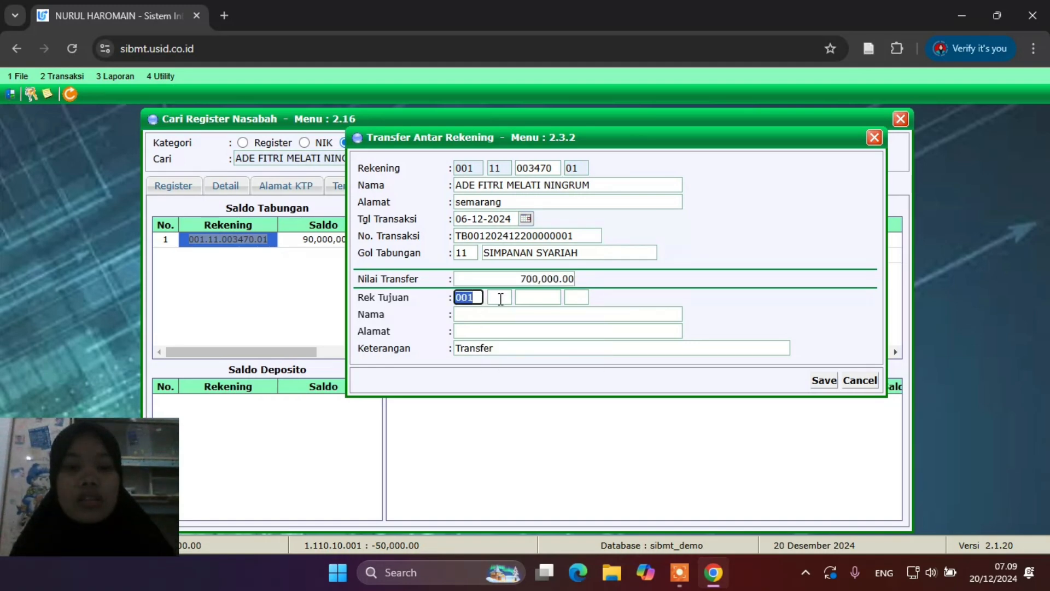
click(500, 299)
click(500, 356)
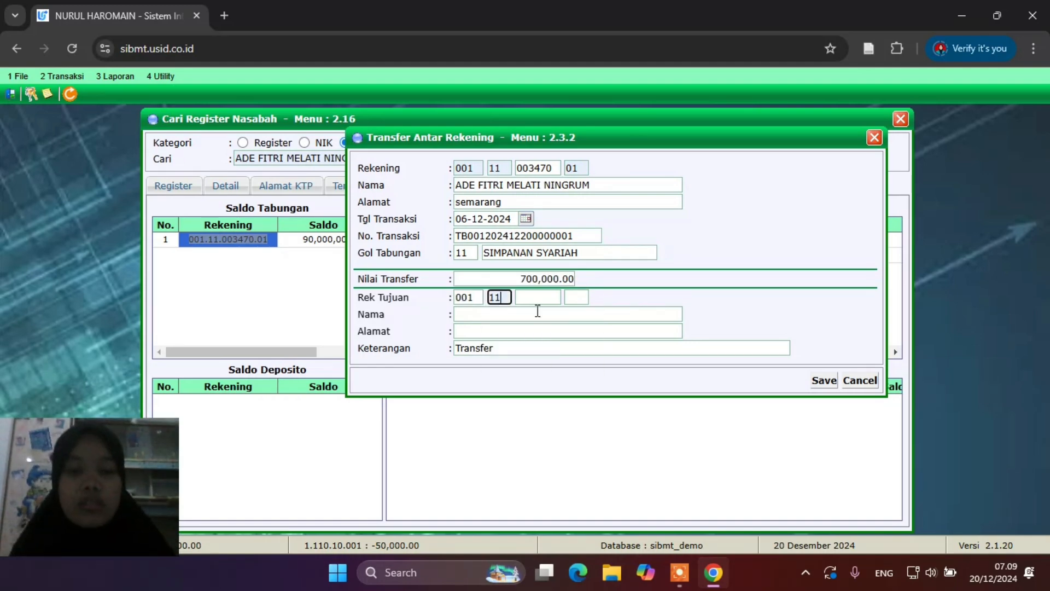
click(544, 299)
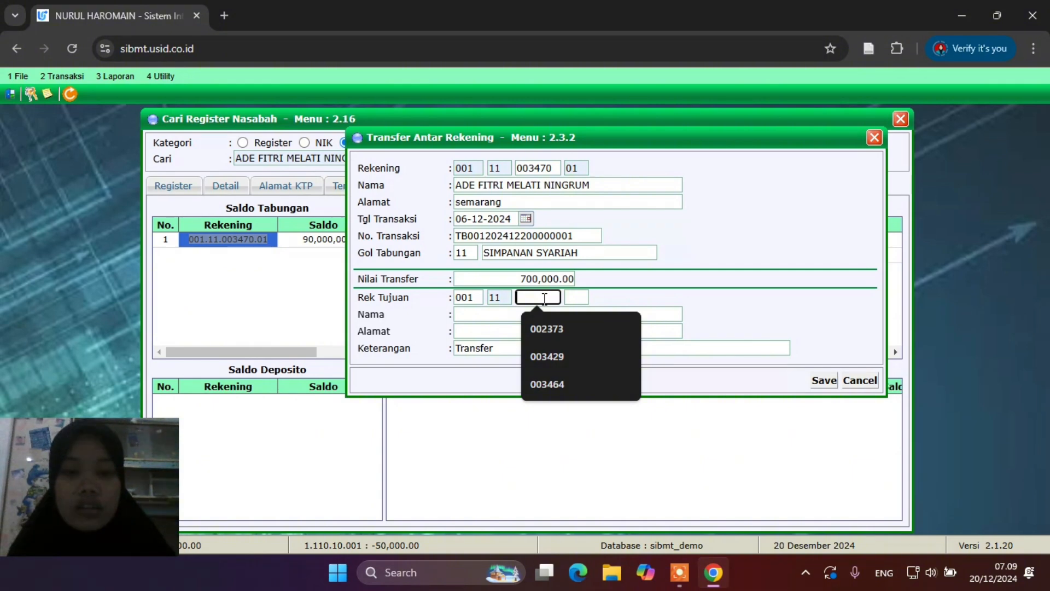
click(551, 329)
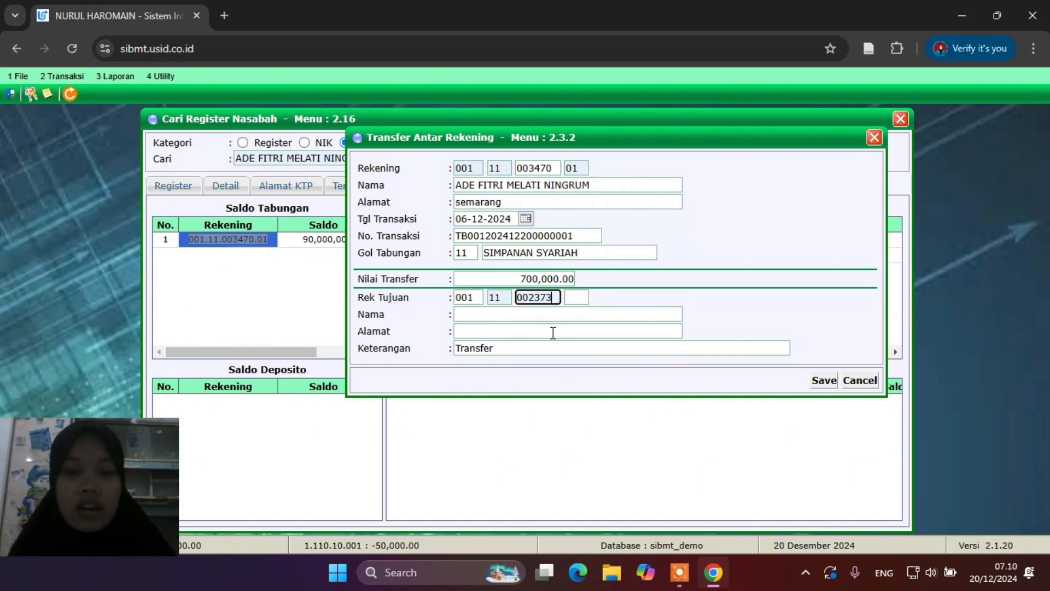
click(579, 297)
click(582, 329)
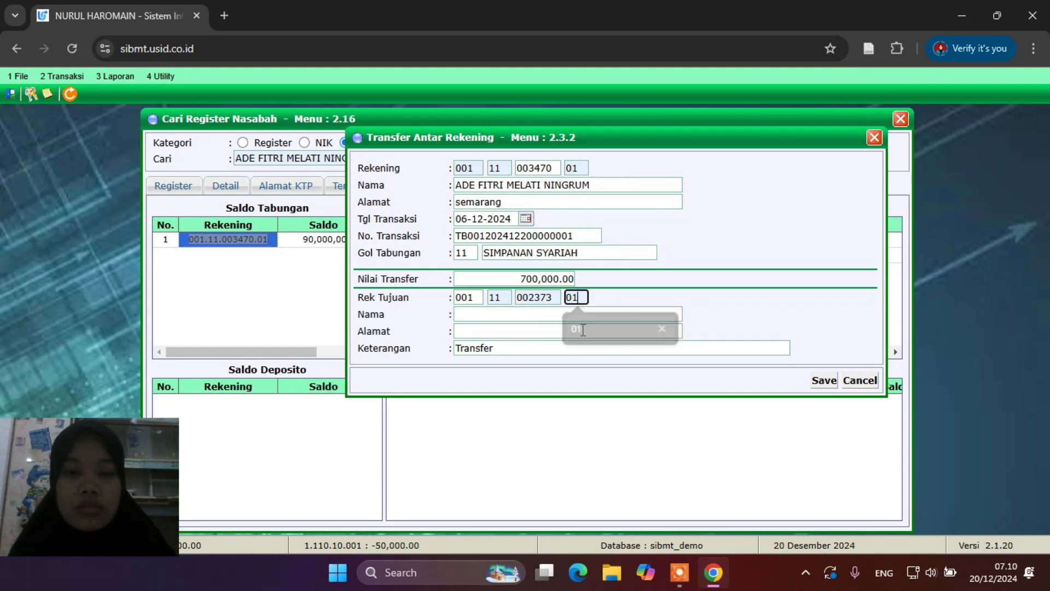
click(567, 330)
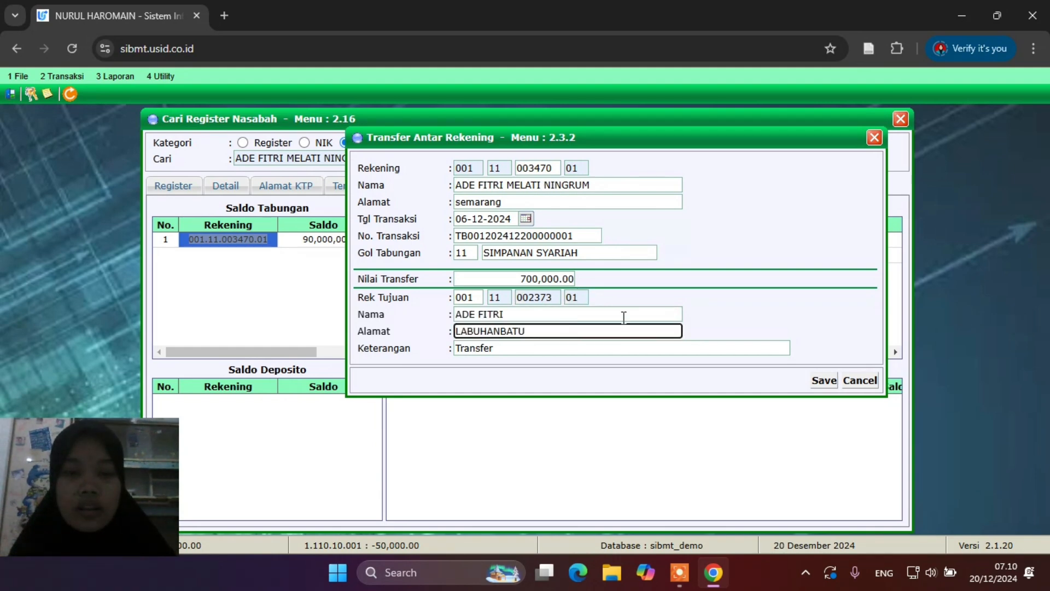
Save the transfer and accept printing the savings validation slip
click(823, 381)
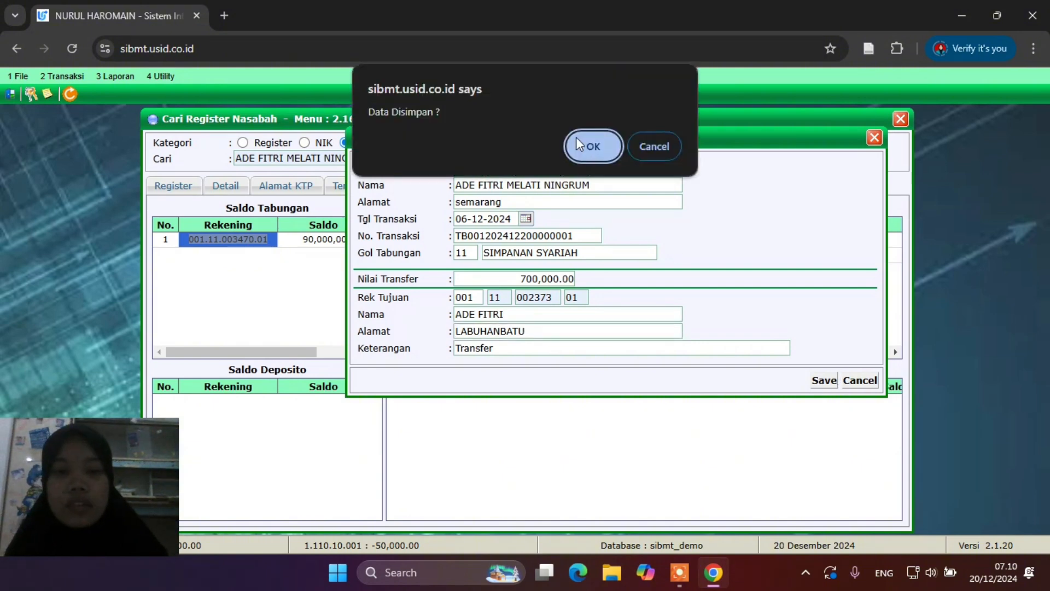
click(577, 140)
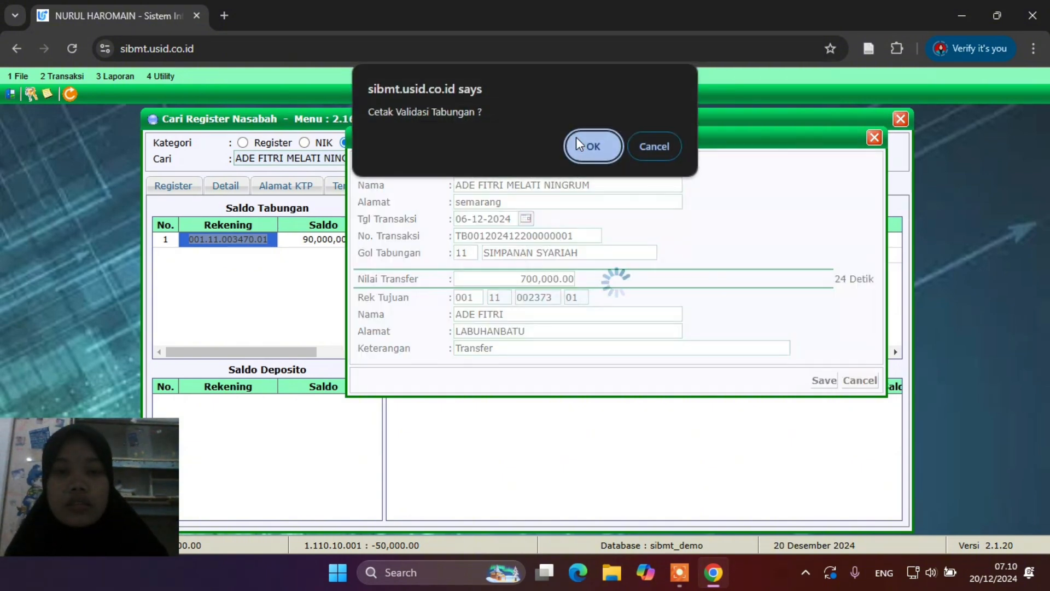
click(589, 144)
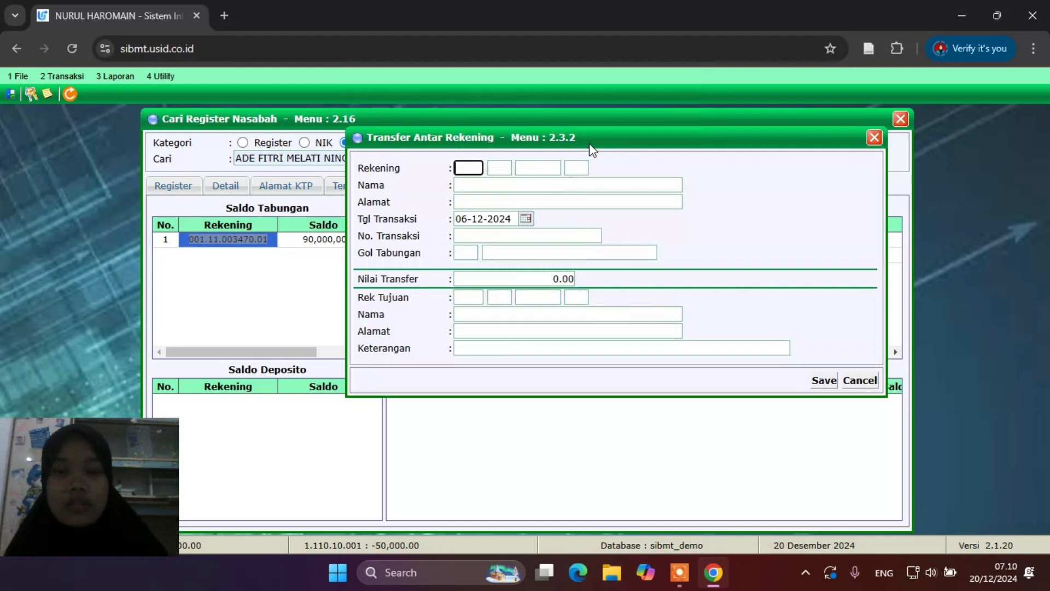
Reopen the customer's savings history to confirm the 89,300,000.00 balance and the 700,000.00 debit
click(874, 137)
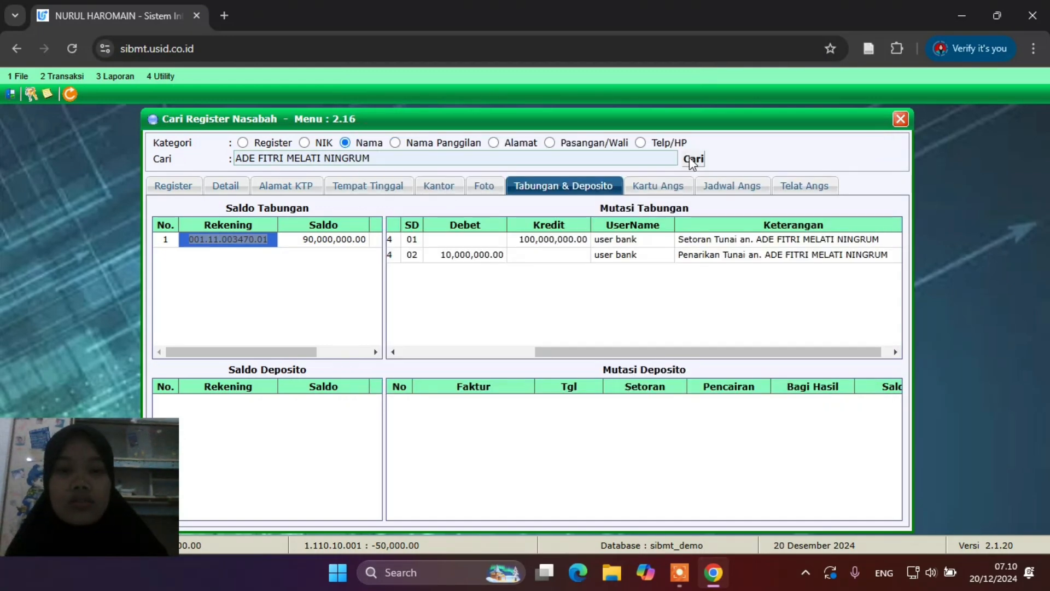
click(694, 159)
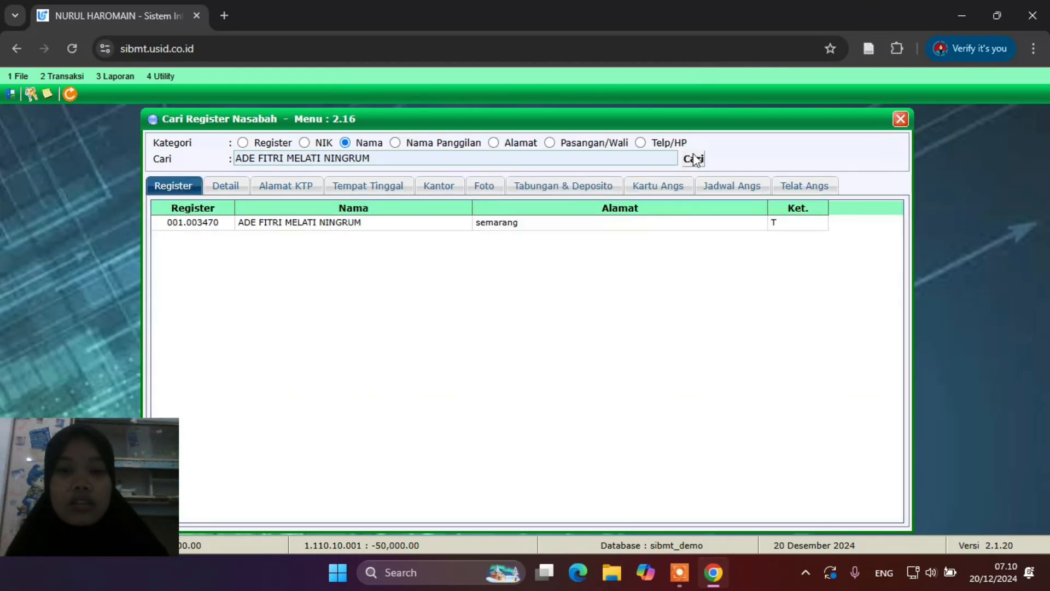
double_click(390, 222)
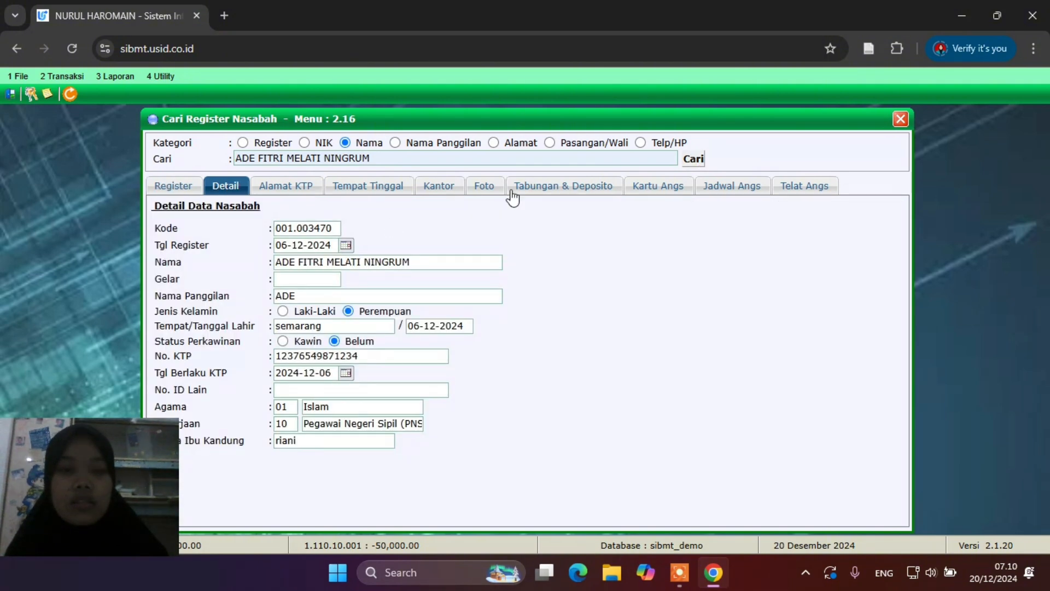
click(546, 187)
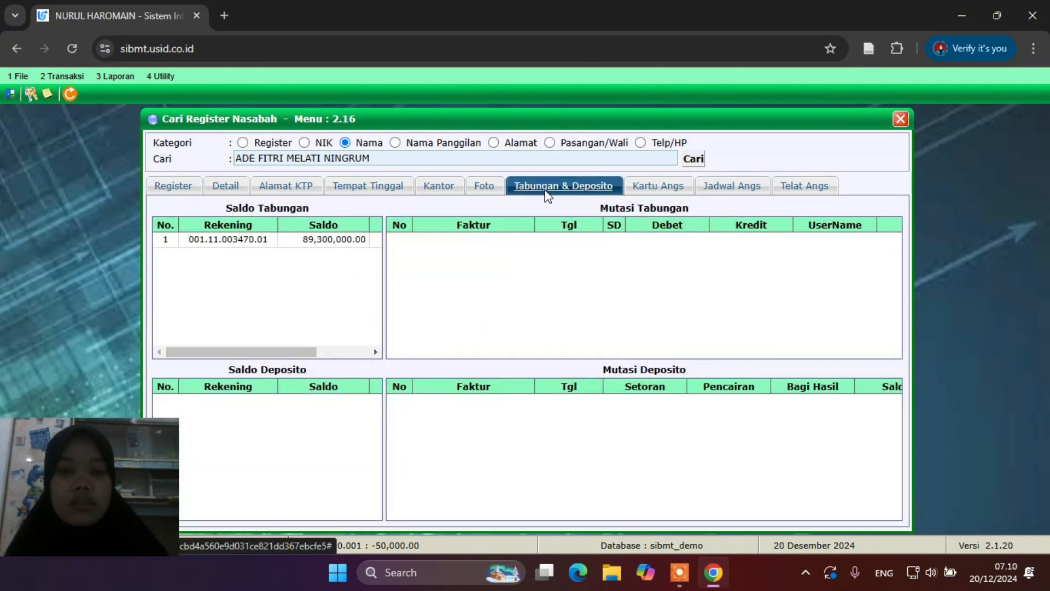
click(309, 242)
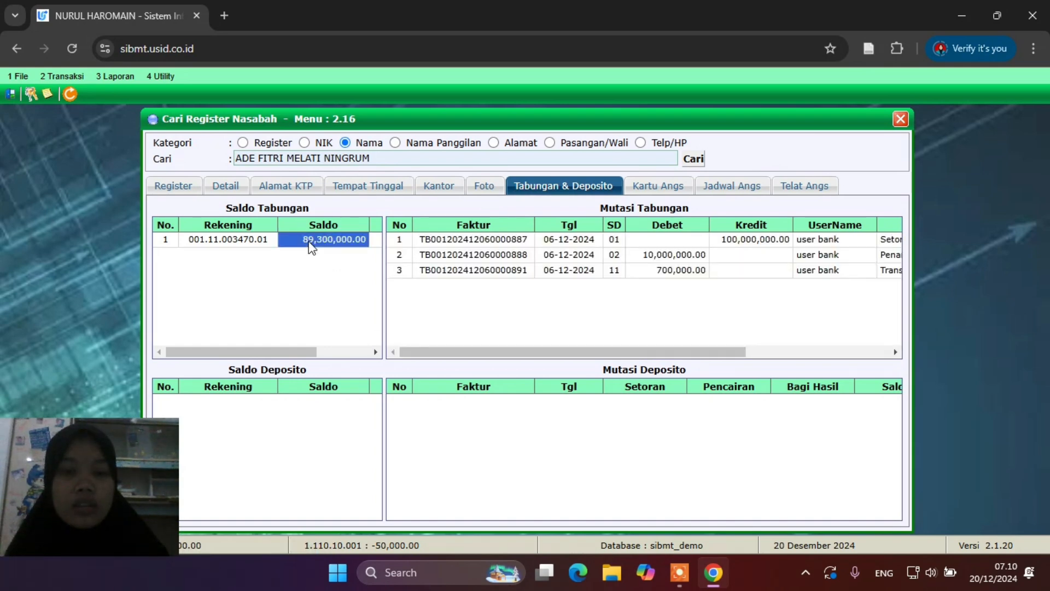
scroll(780, 257, right, 8)
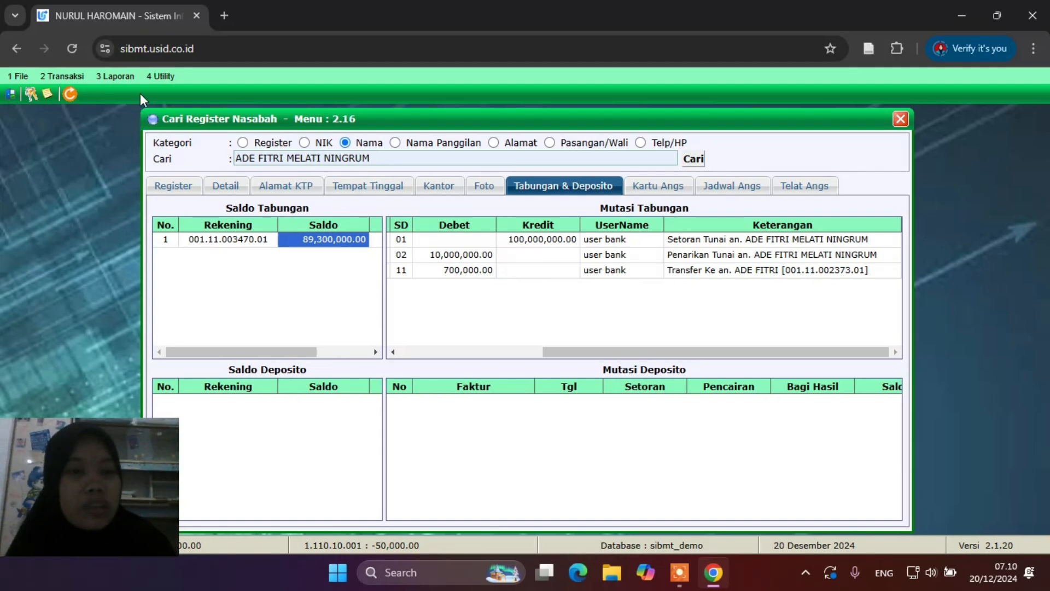
click(113, 76)
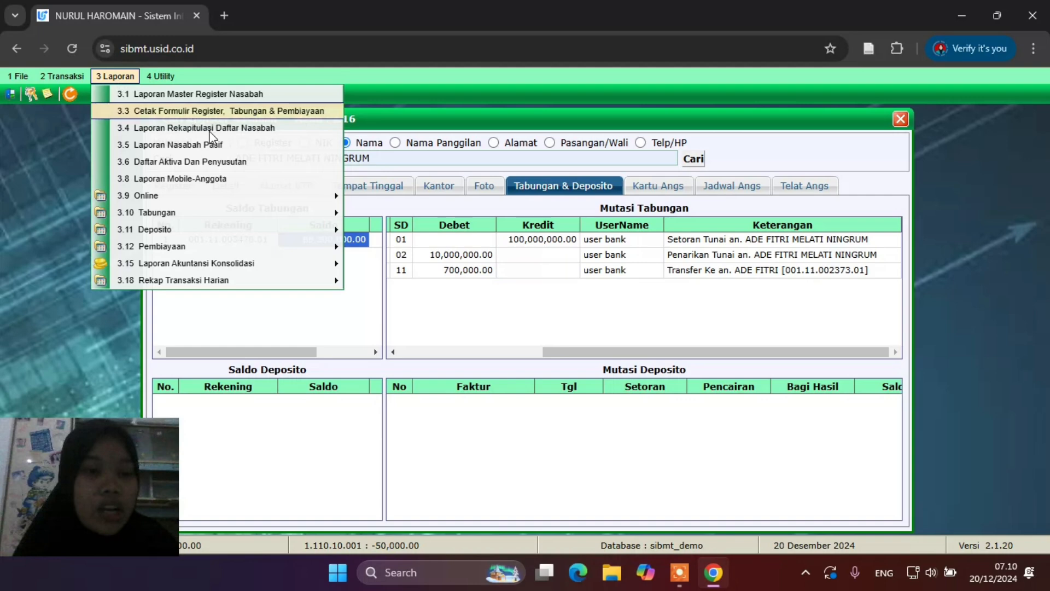
Preview Laporan Pembukaan Tabungan from 01-12-2024 to 31-12-2024 with account officer UMUM
mouse_move(247, 230)
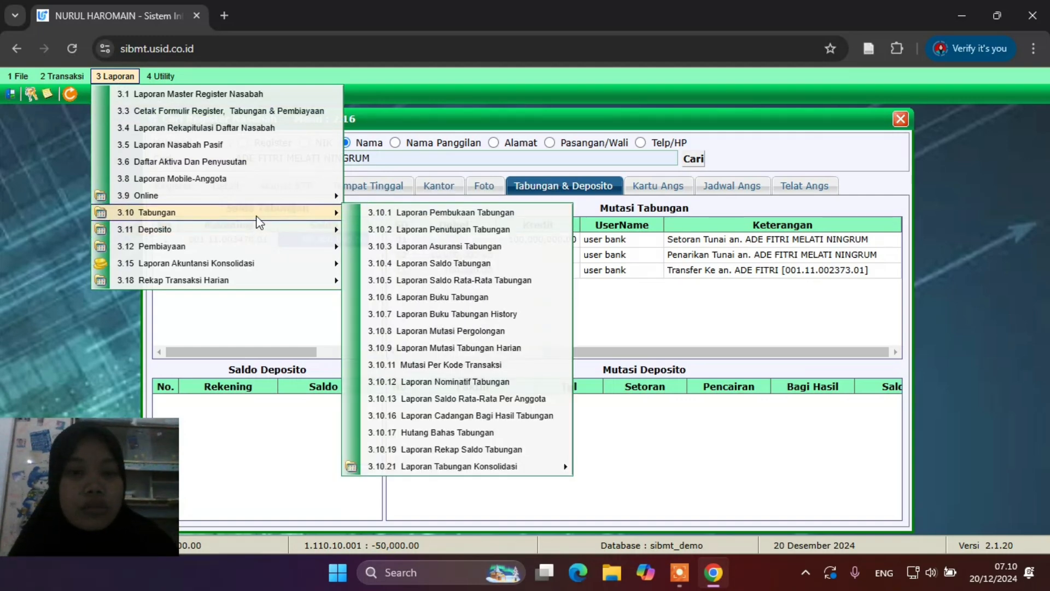
click(428, 216)
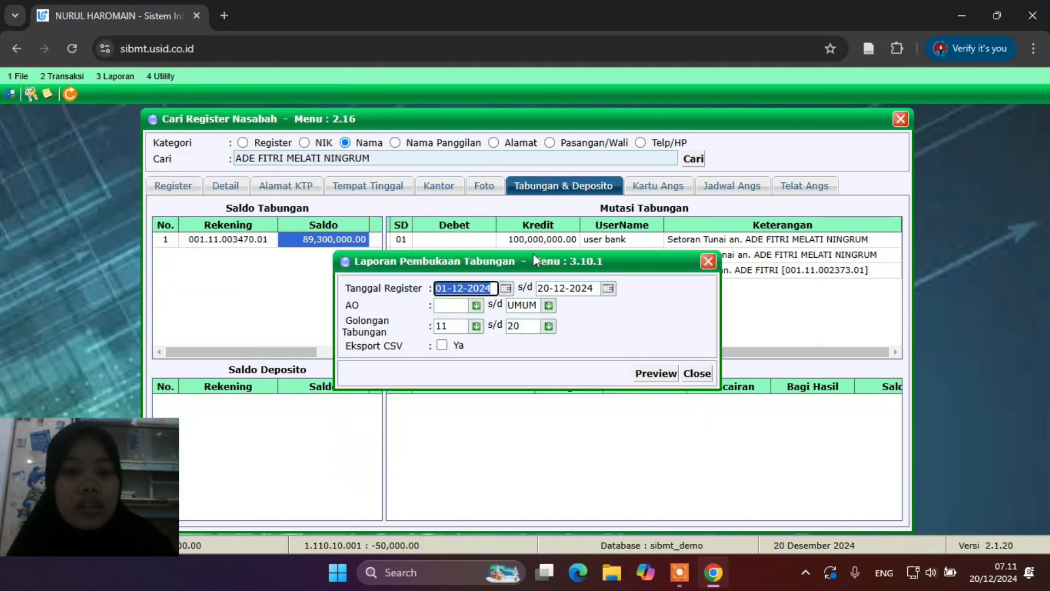
click(608, 288)
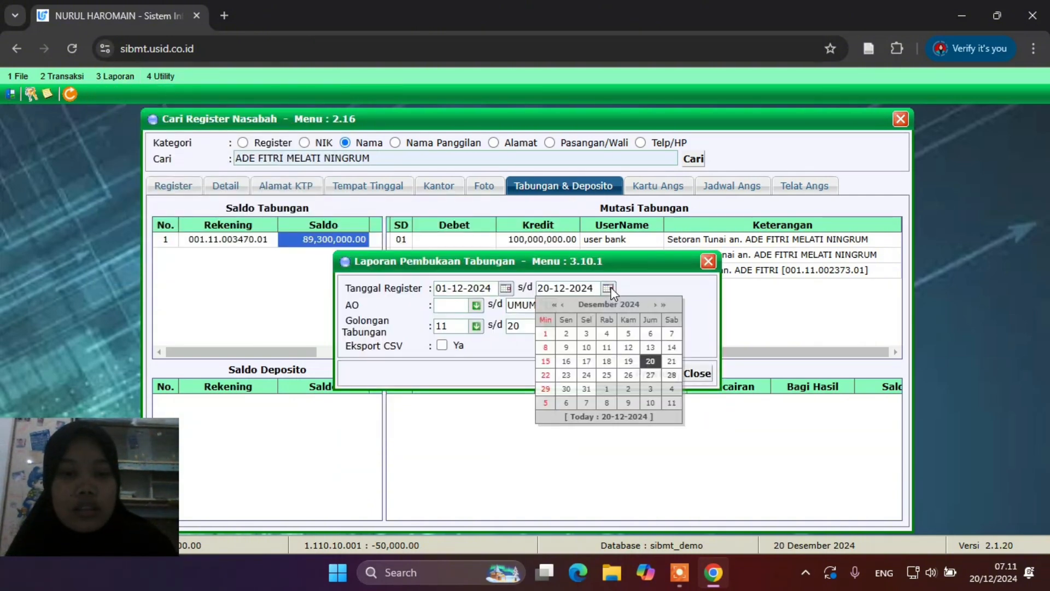
click(586, 389)
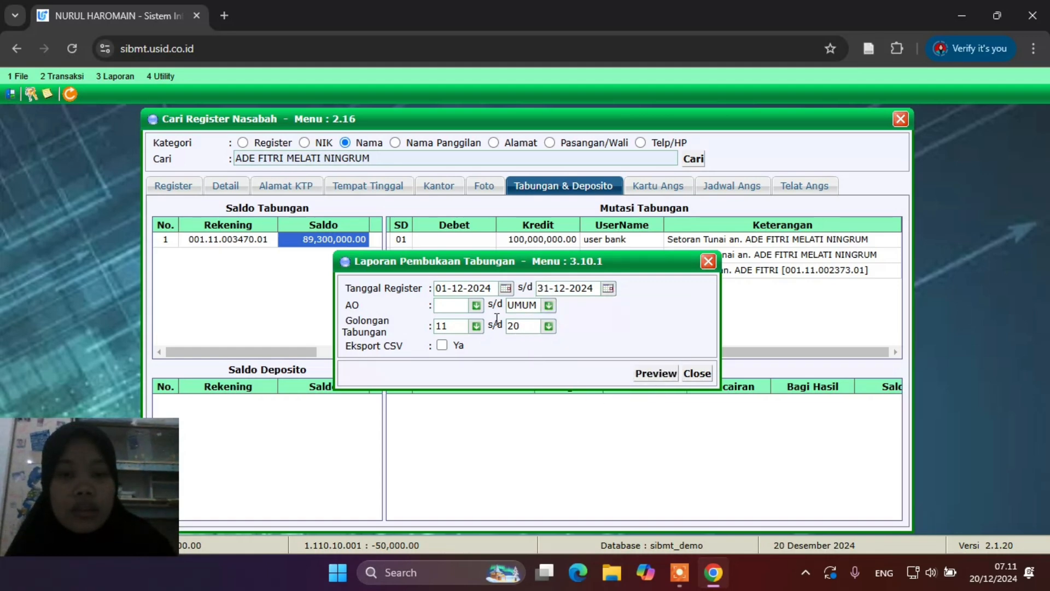
click(476, 306)
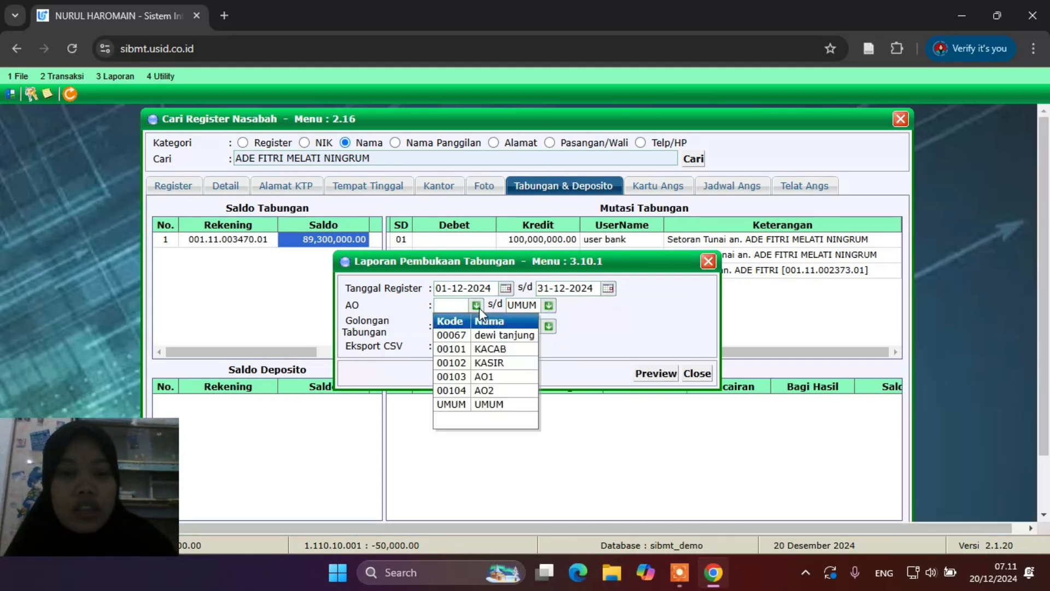
click(494, 405)
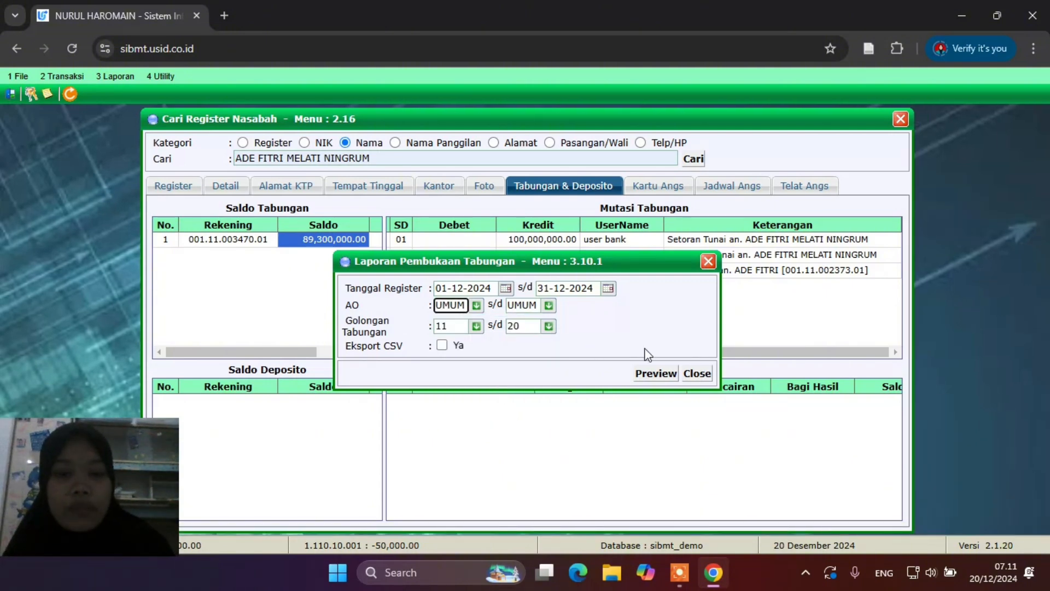
click(660, 375)
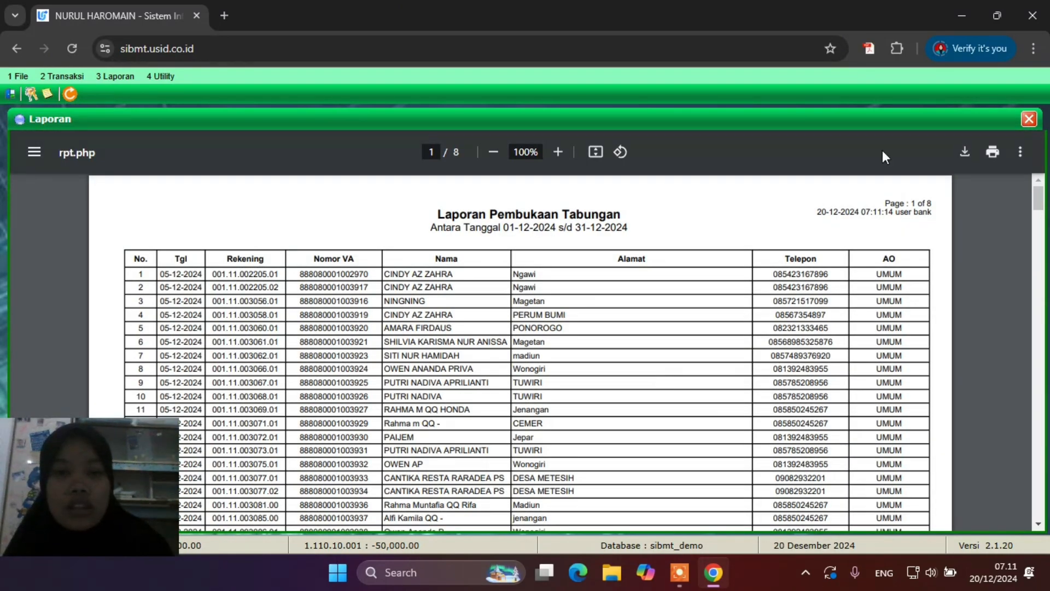
Search the report PDF for the customer's name to find their savings account row 277
key(ctrl+f)
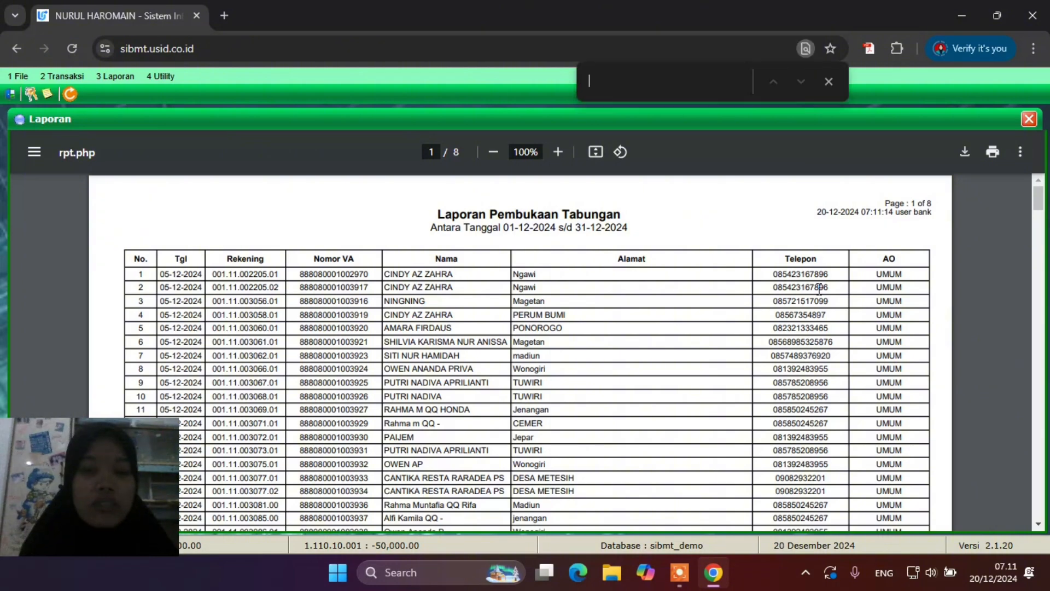
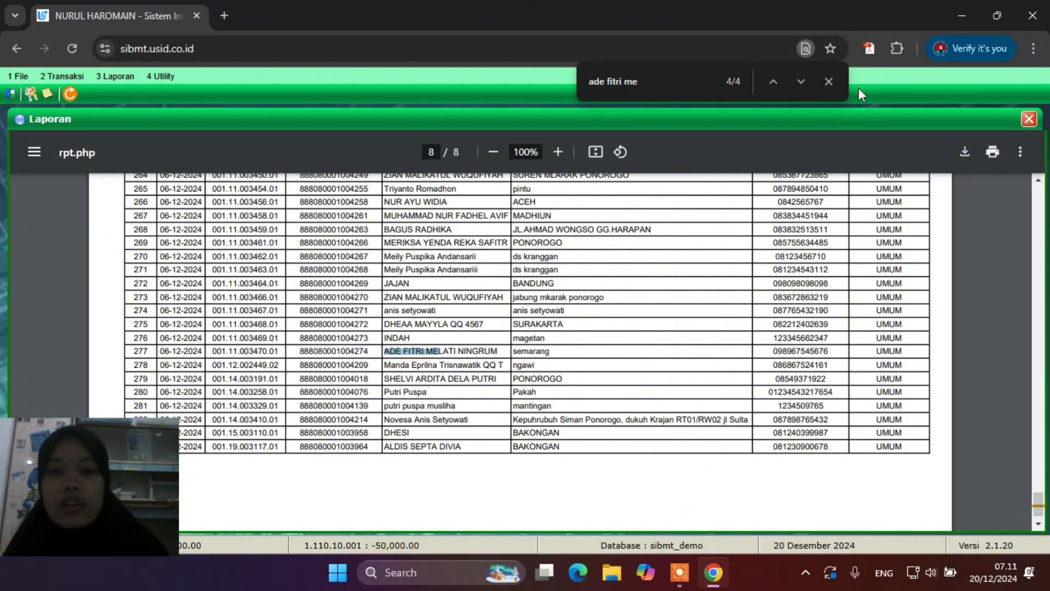
click(829, 81)
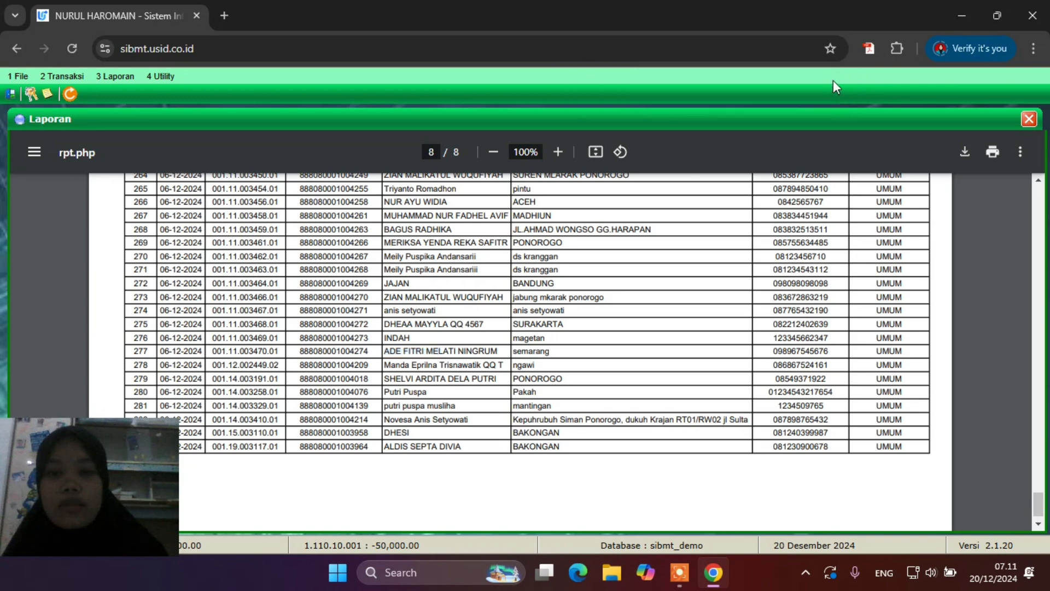
scroll(911, 261, up, 6)
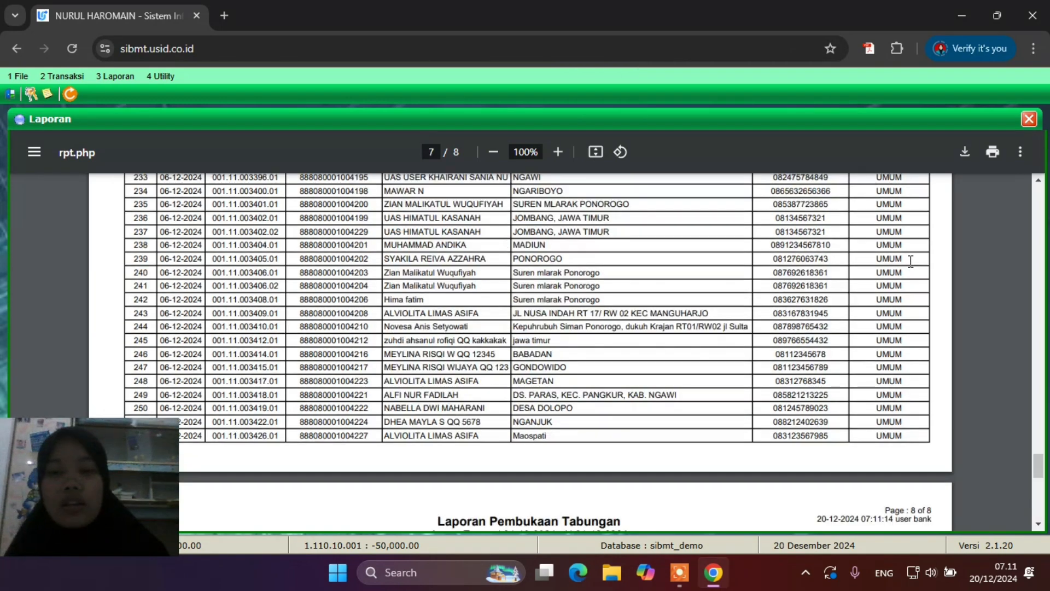
scroll(911, 261, up, 1)
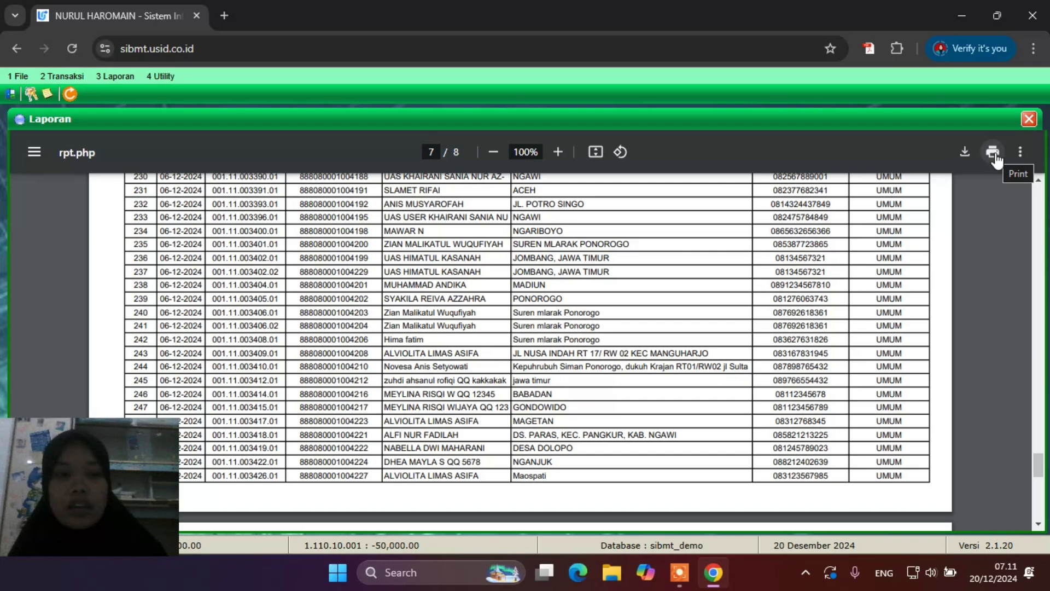
Close the report viewer, report settings and customer search, then show the 2.4 Deposito submenu
click(1028, 119)
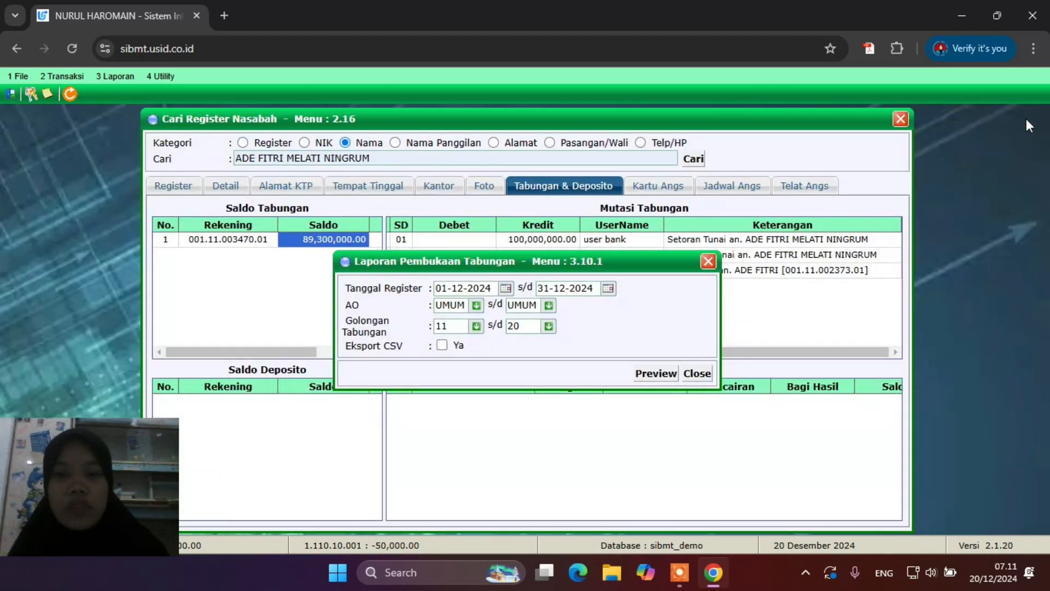
click(709, 260)
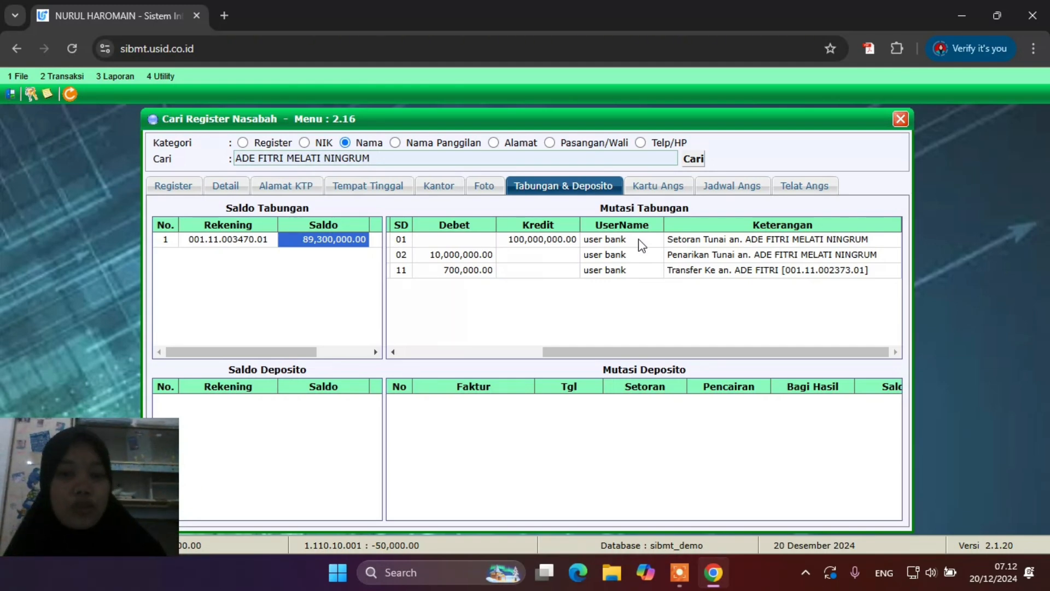
key(Escape)
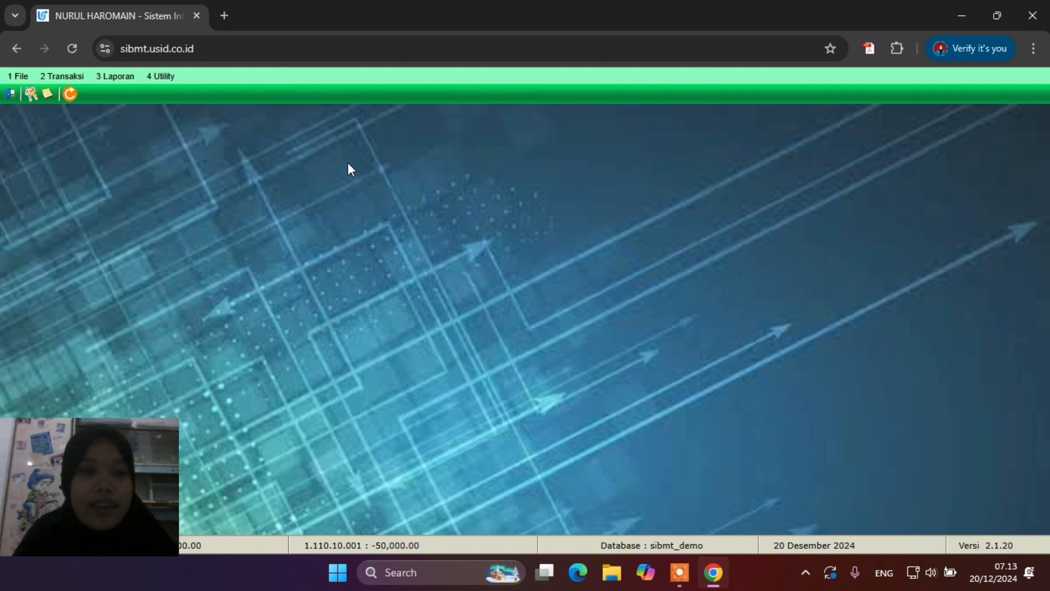
click(71, 78)
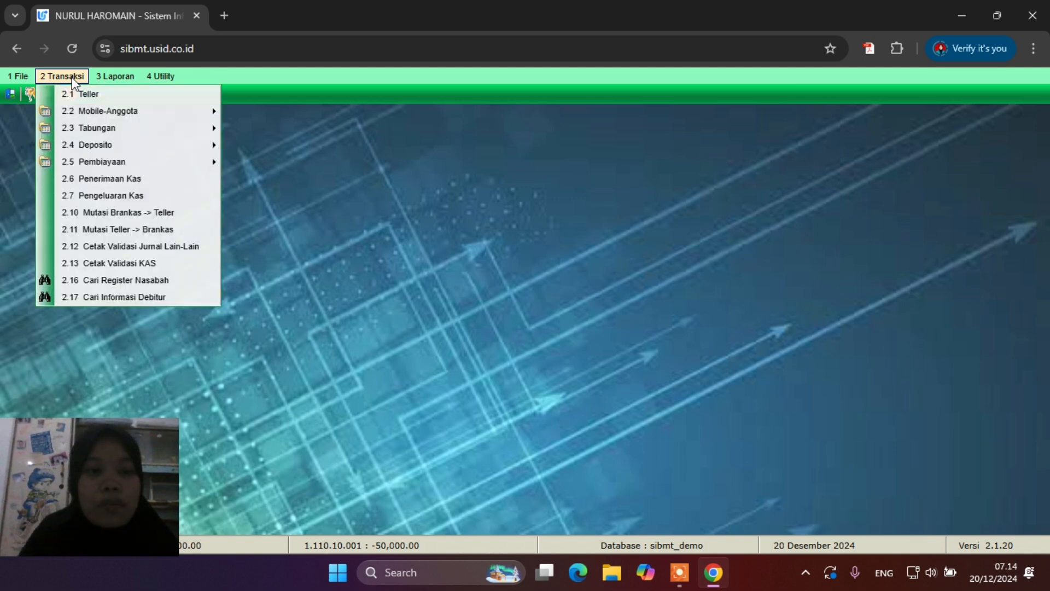
mouse_move(89, 144)
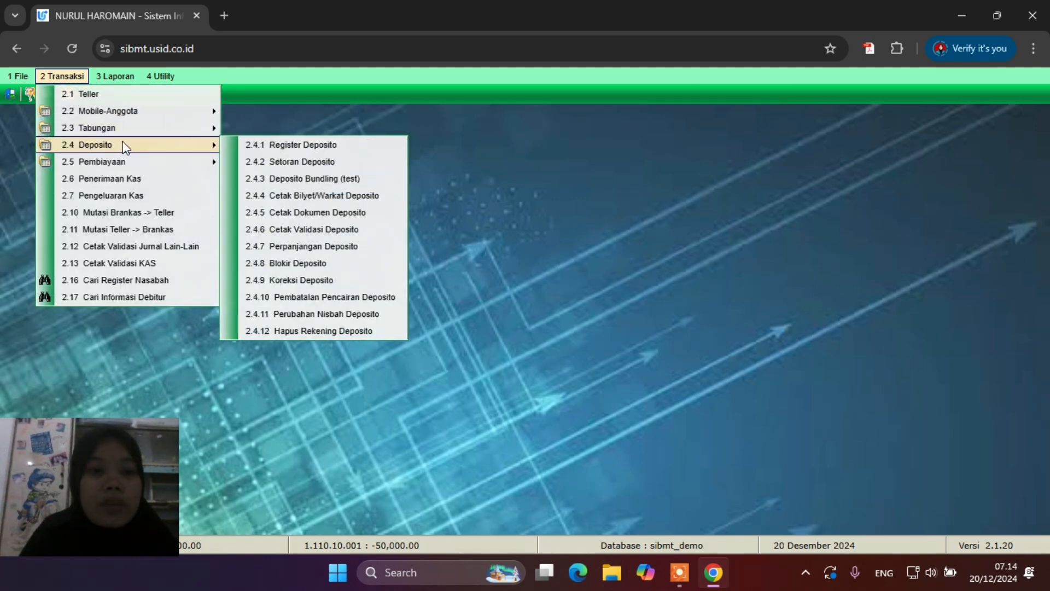
click(268, 145)
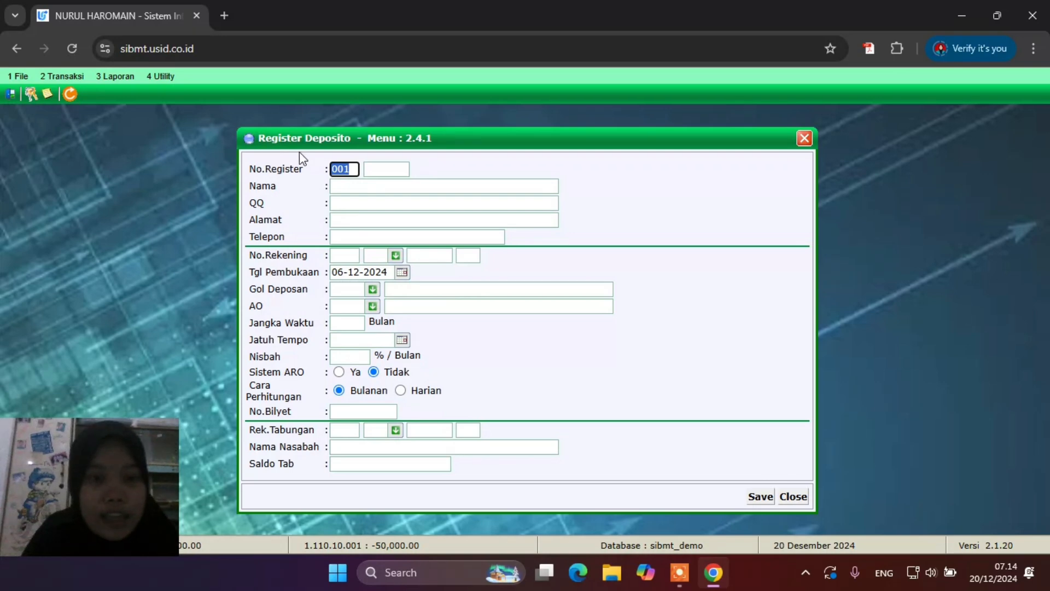
click(380, 168)
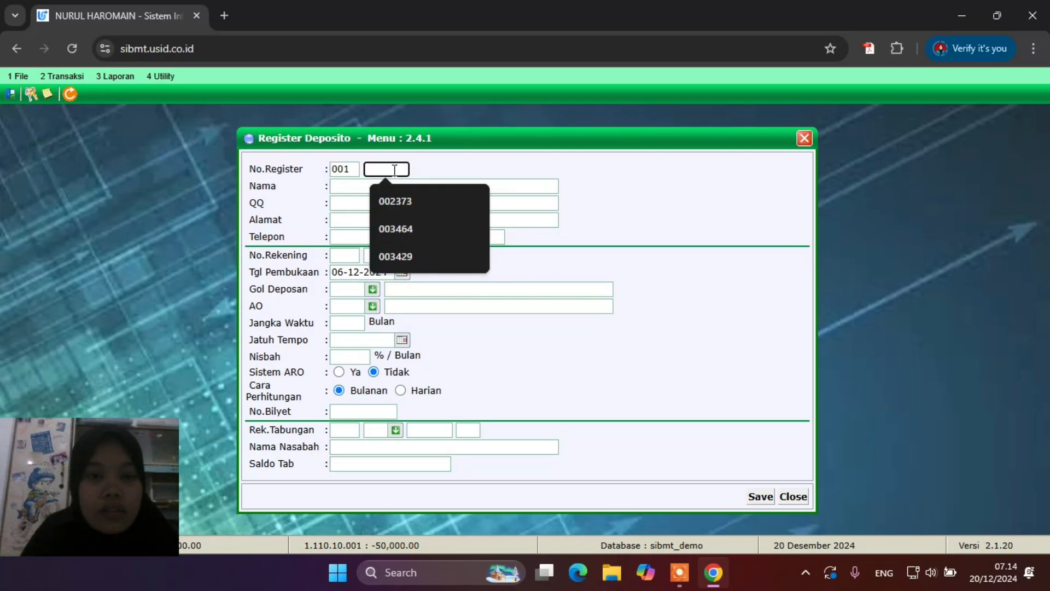
text(00)
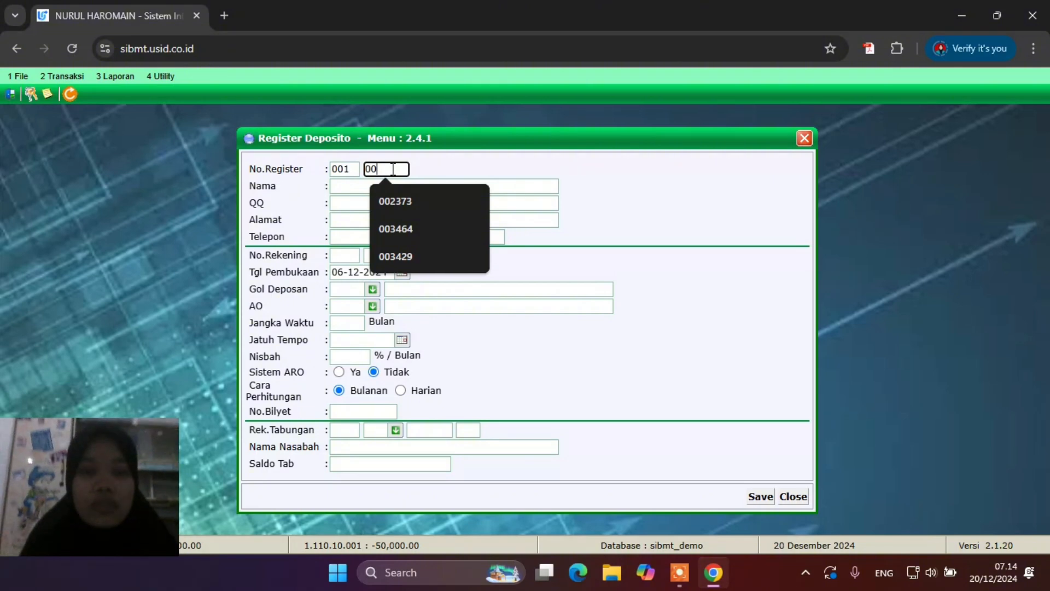
text(34)
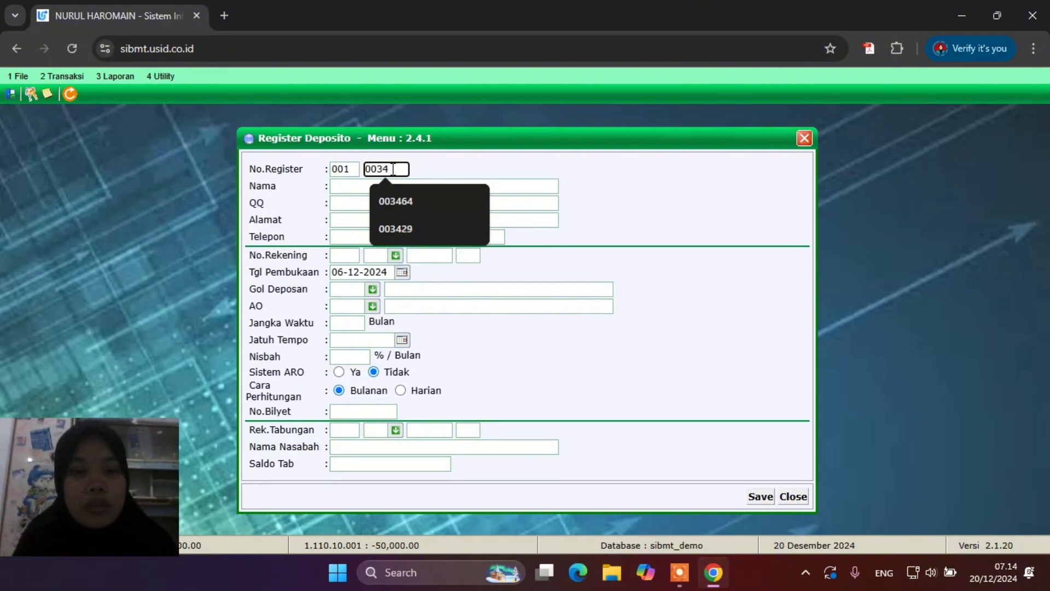
text(70)
click(398, 188)
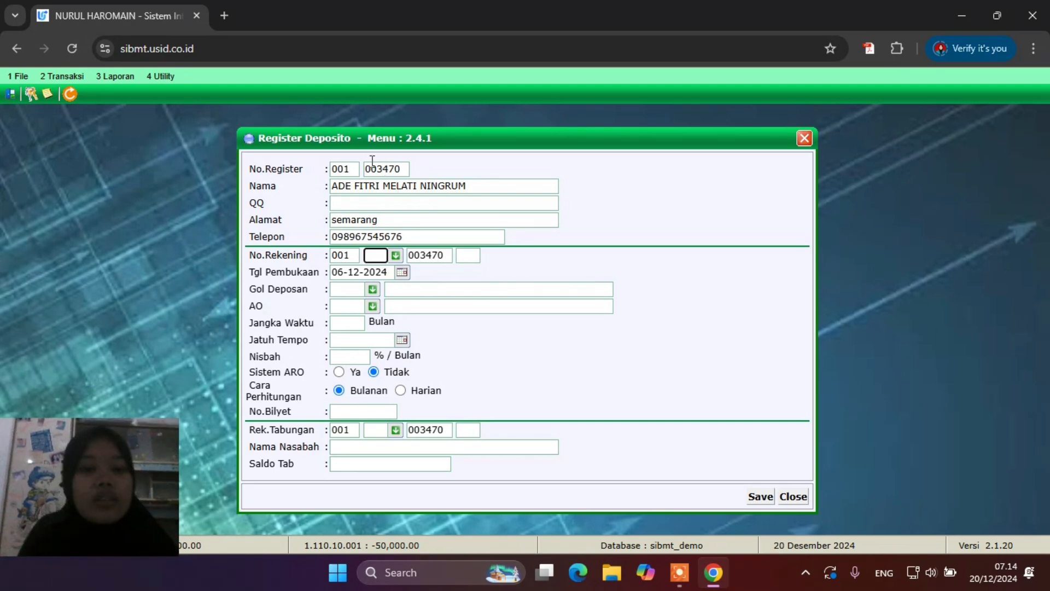
Set deposit type 52 (12 months), sequence 01, and depositor group 874 Perorangan / Umum
click(395, 254)
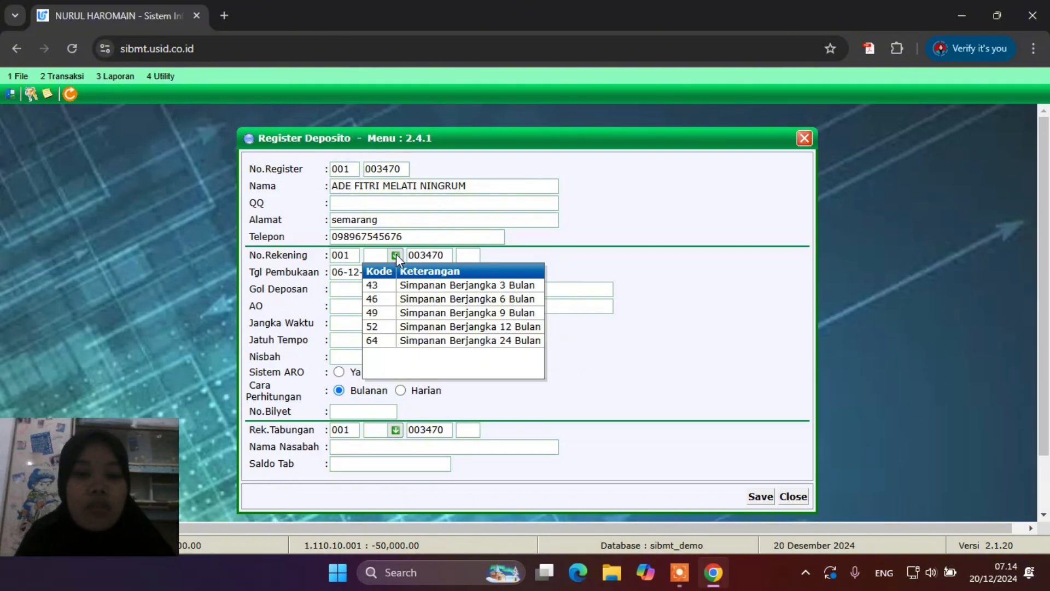
click(504, 328)
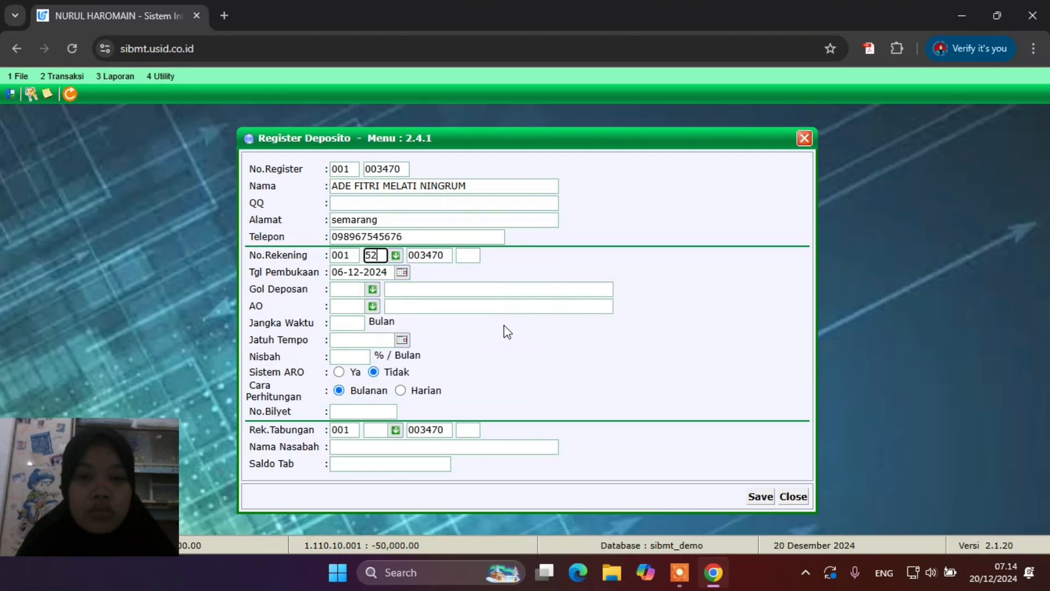
click(462, 257)
text(01)
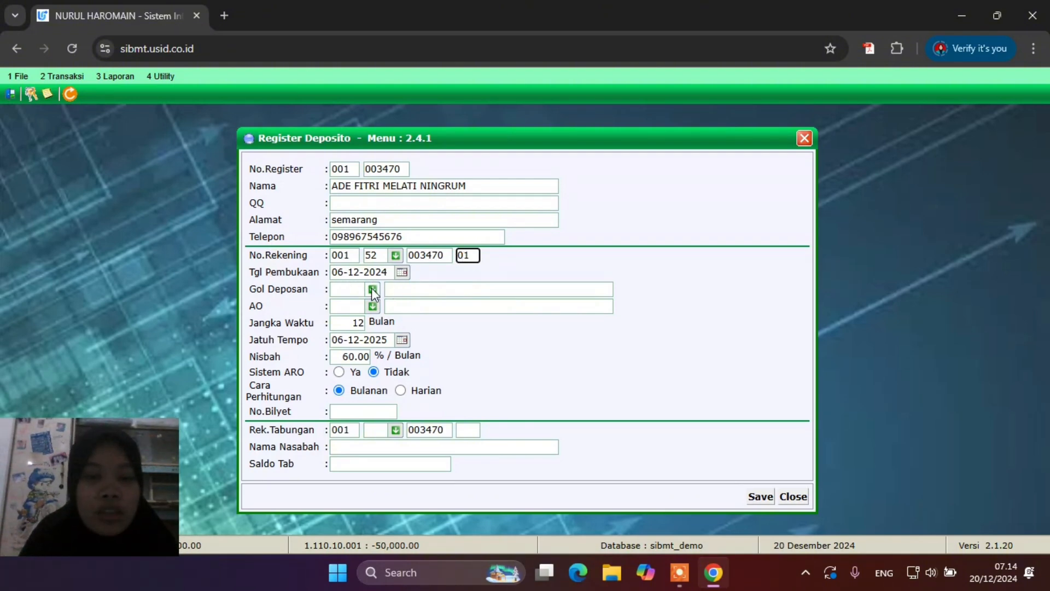
click(372, 290)
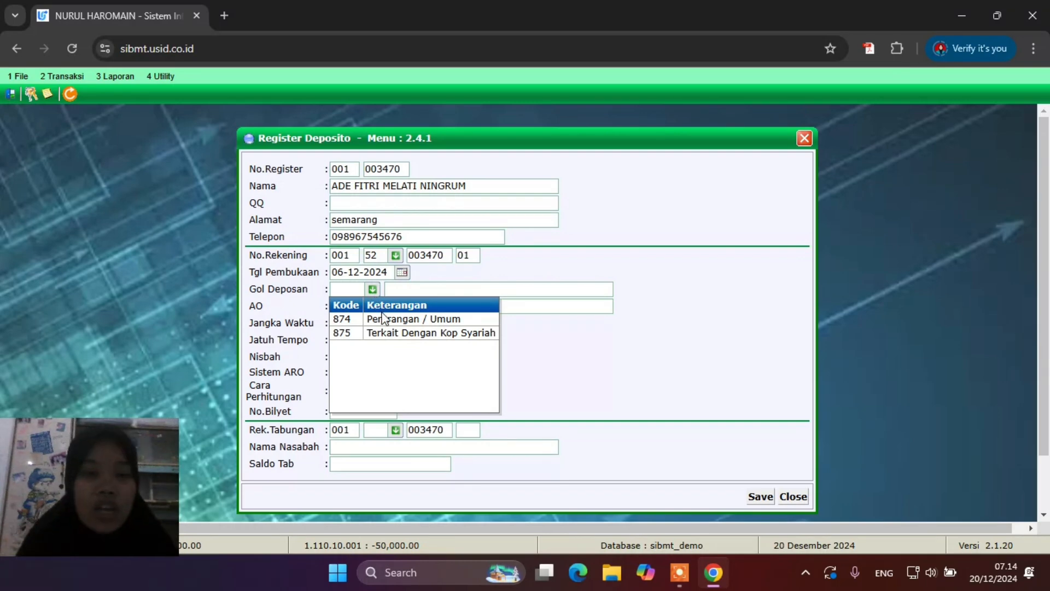
click(386, 319)
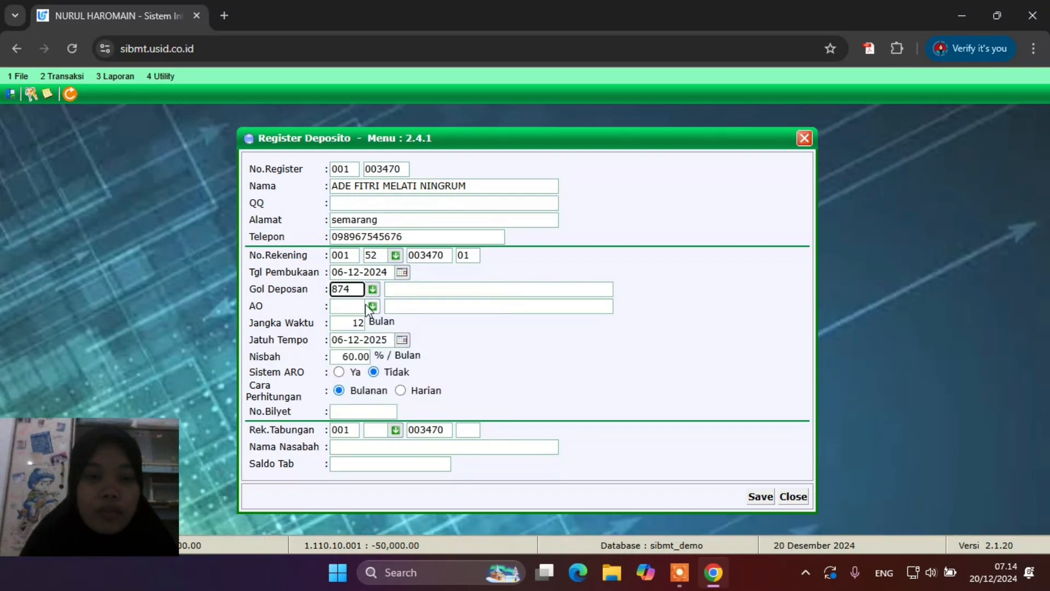
click(372, 306)
click(372, 306)
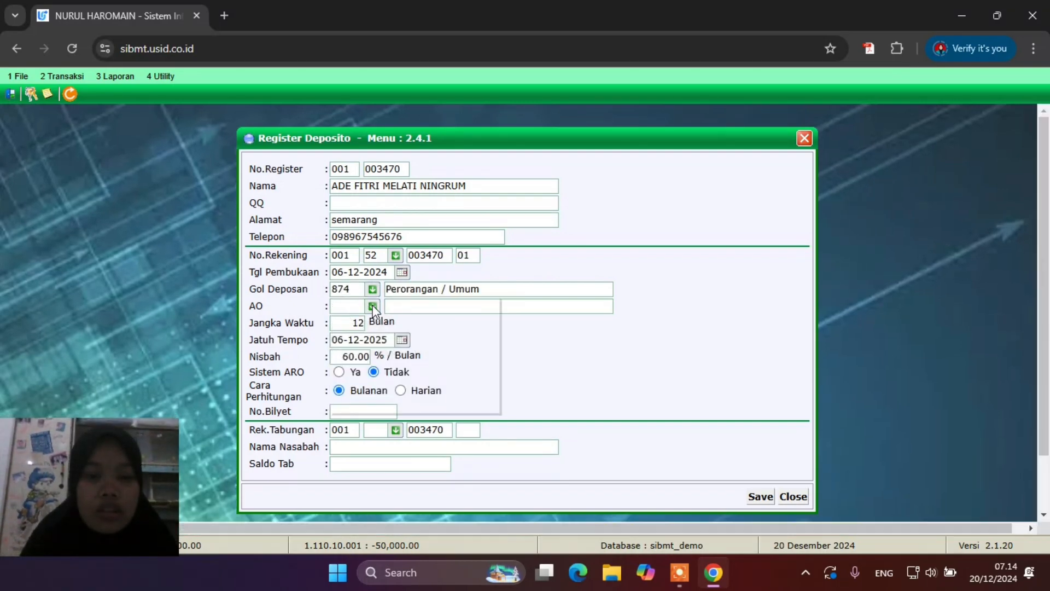
Assign officer UMUM, link savings account 11 suffix 01, and save the deposit registration
click(385, 404)
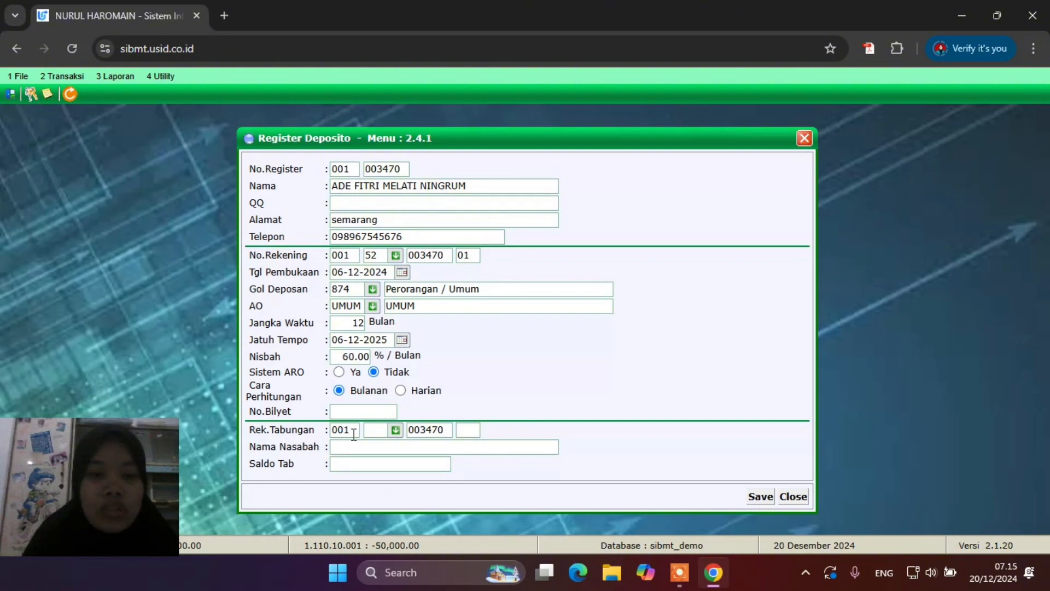
click(395, 430)
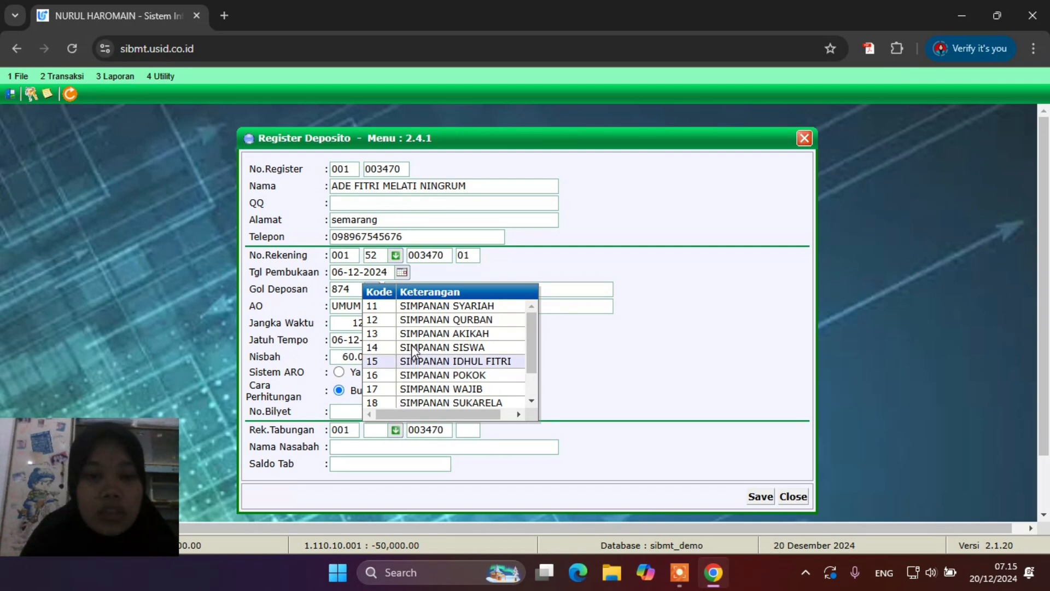
click(427, 306)
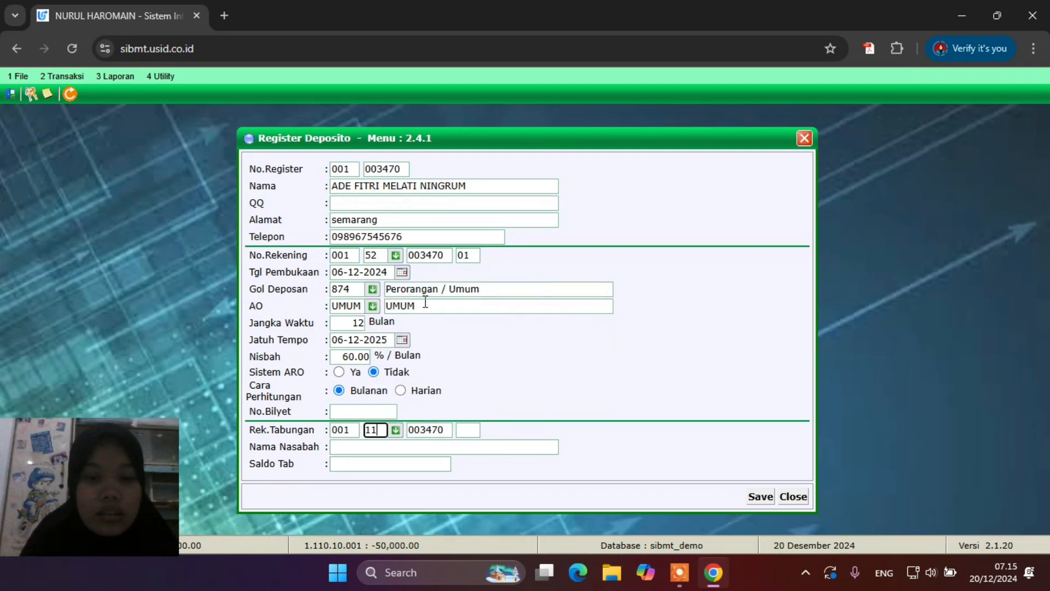
click(475, 431)
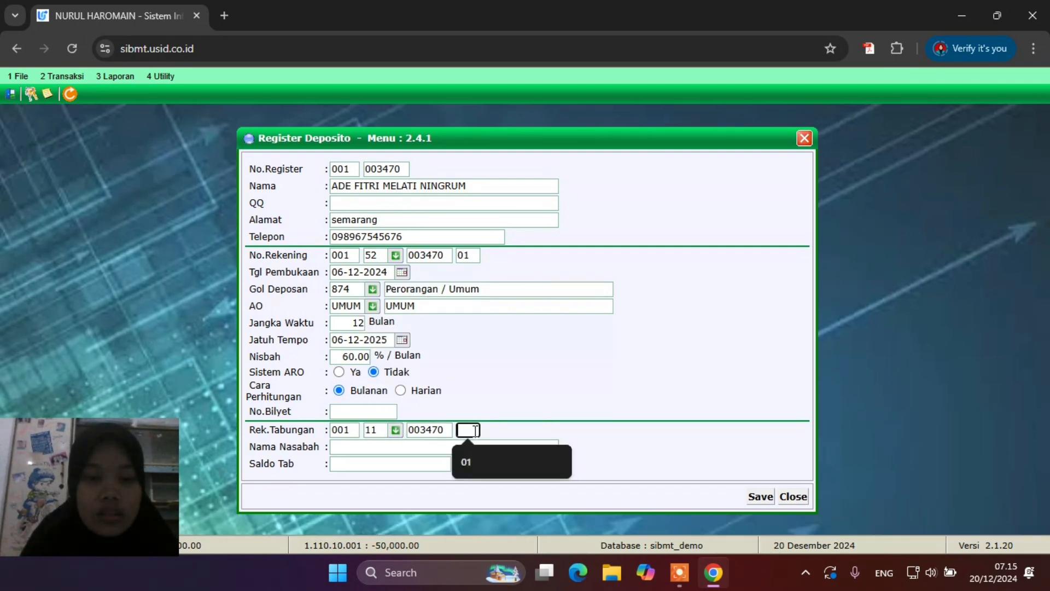
click(486, 473)
click(501, 452)
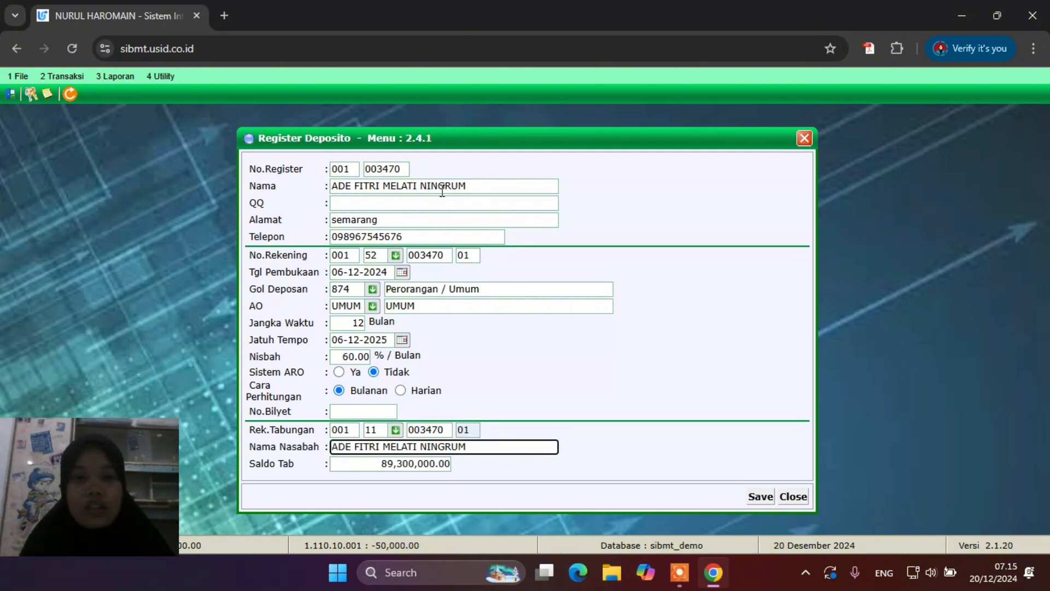
click(762, 496)
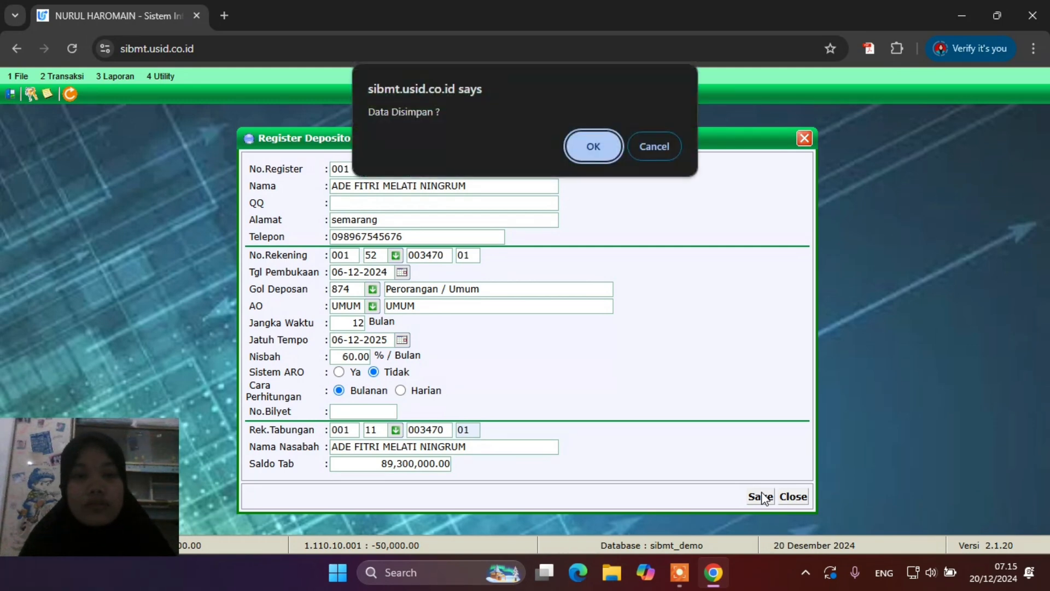
click(596, 147)
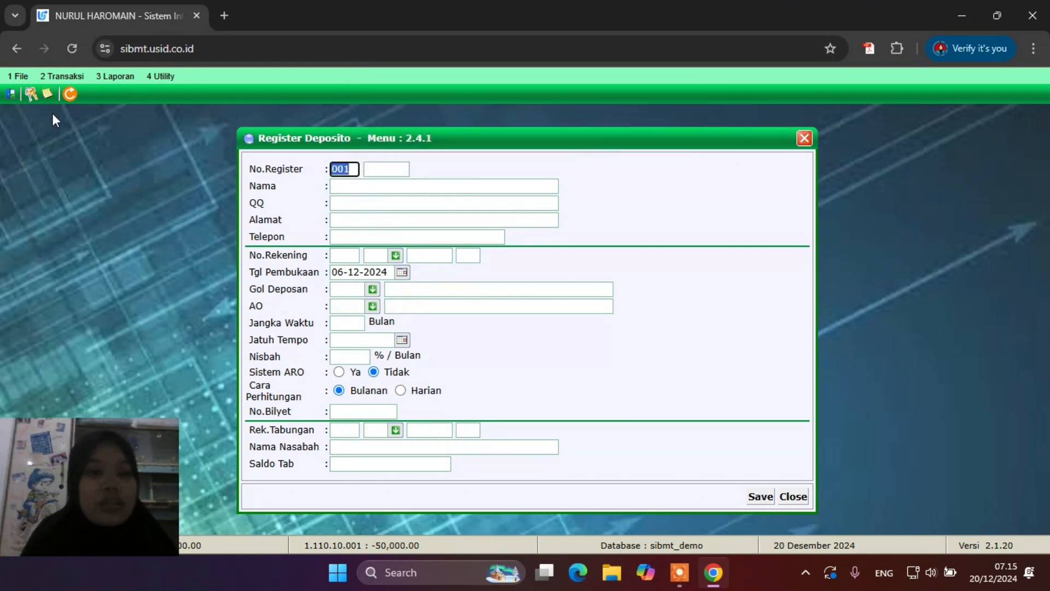
click(61, 78)
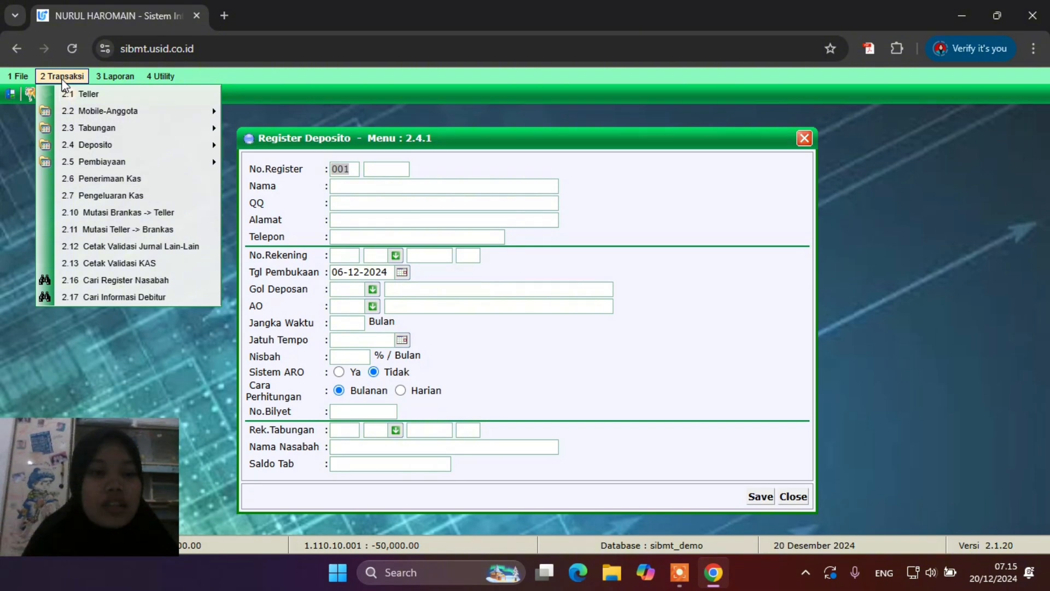
click(123, 279)
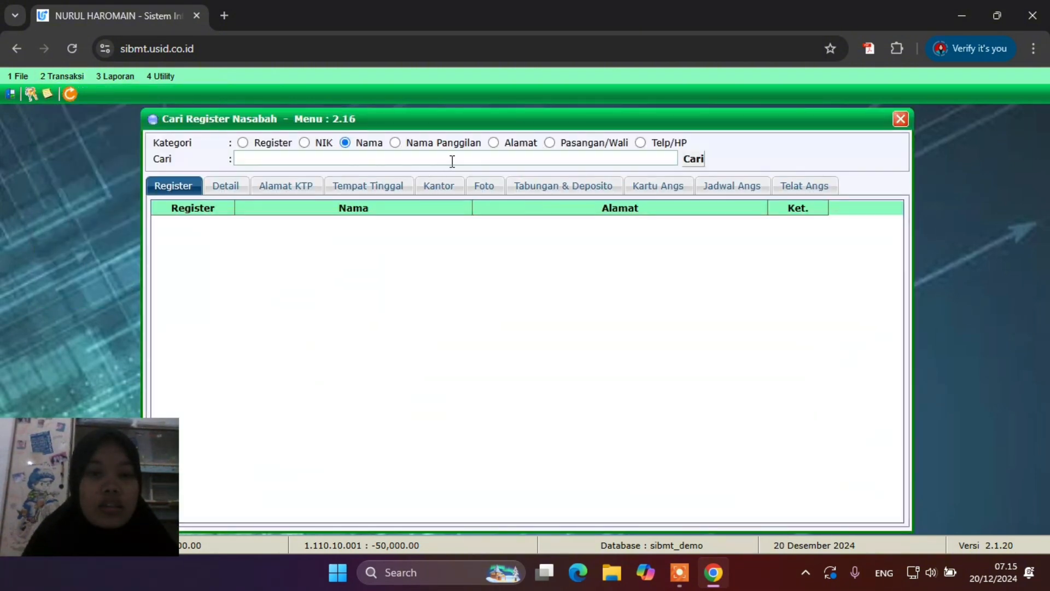
click(452, 158)
click(429, 193)
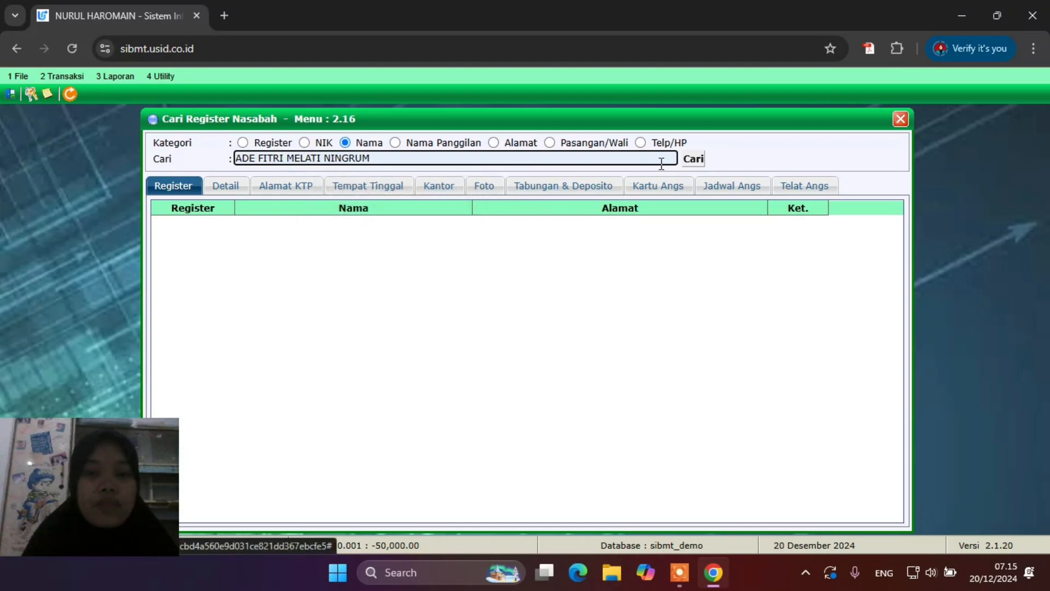
click(691, 164)
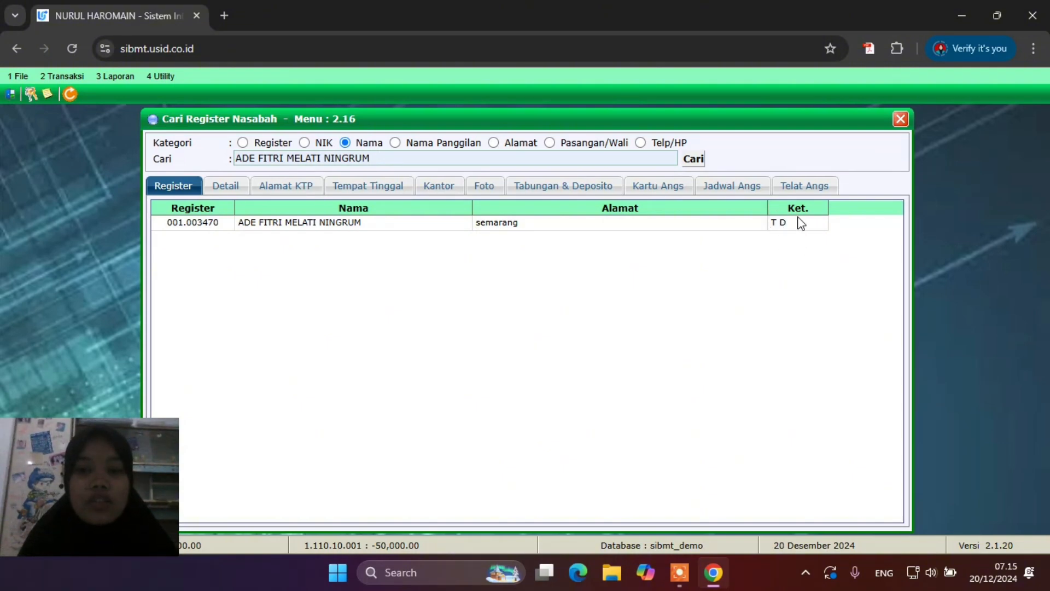
double_click(312, 223)
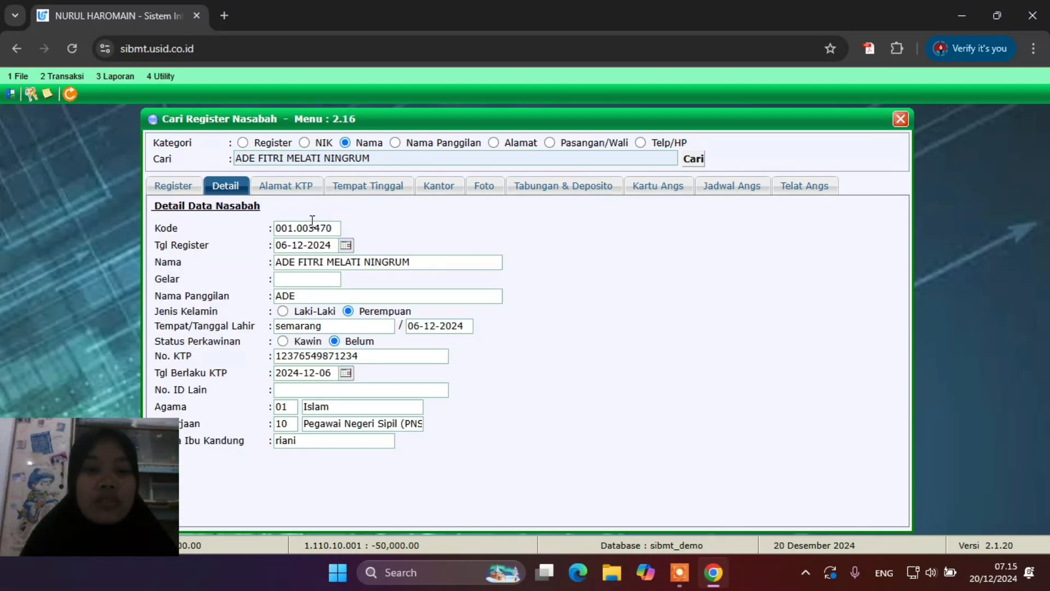
click(562, 192)
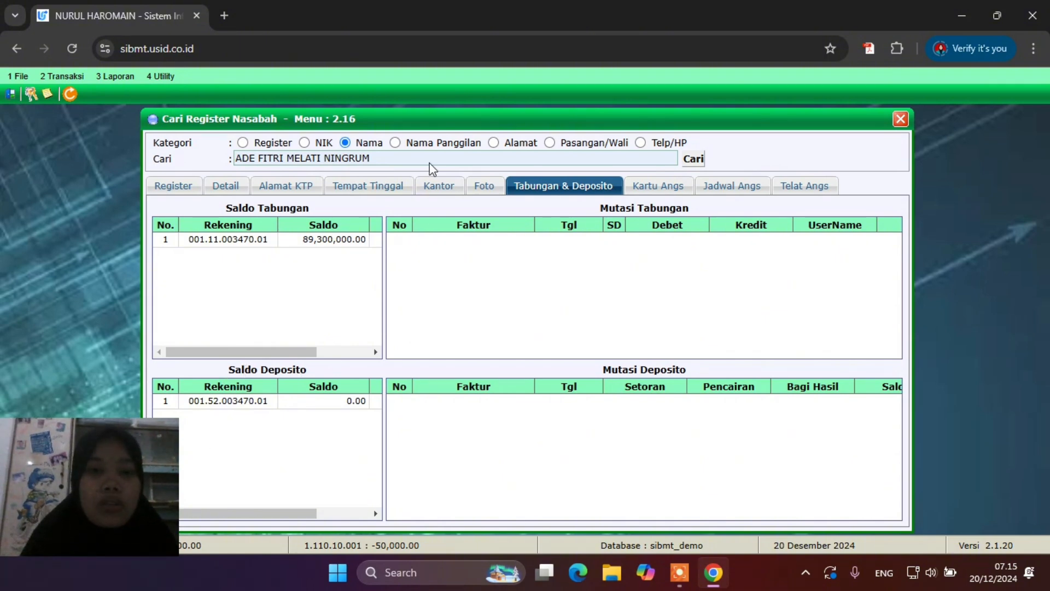
drag(683, 127, 788, 137)
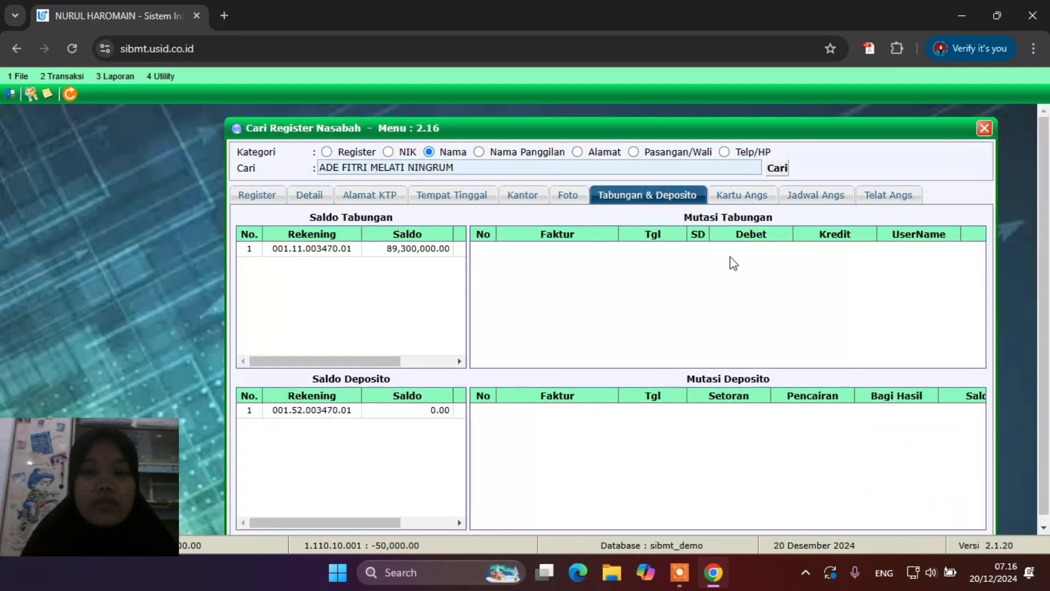
drag(500, 129, 275, 154)
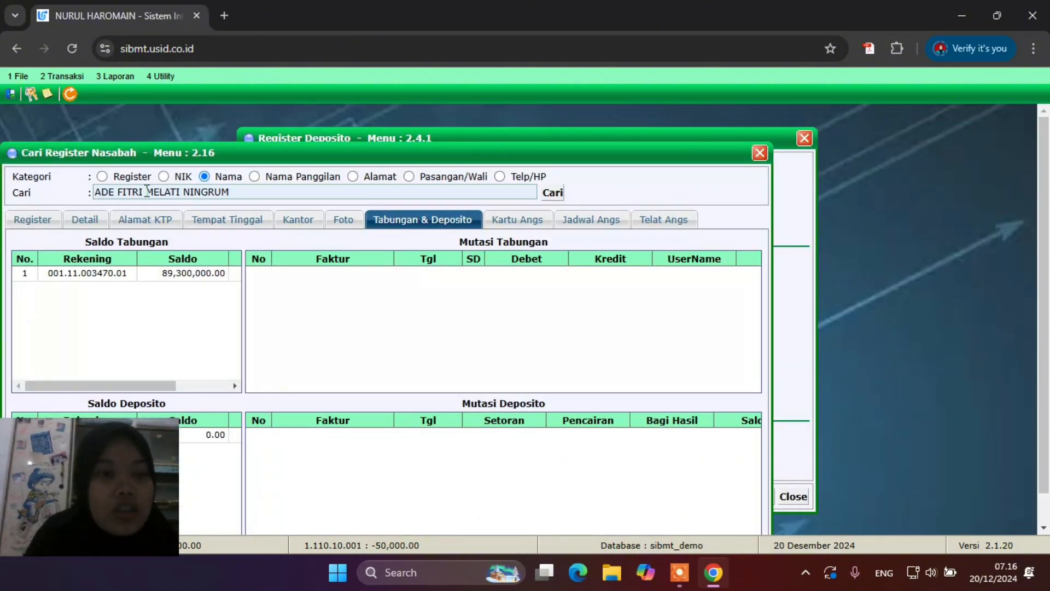
drag(312, 156, 586, 171)
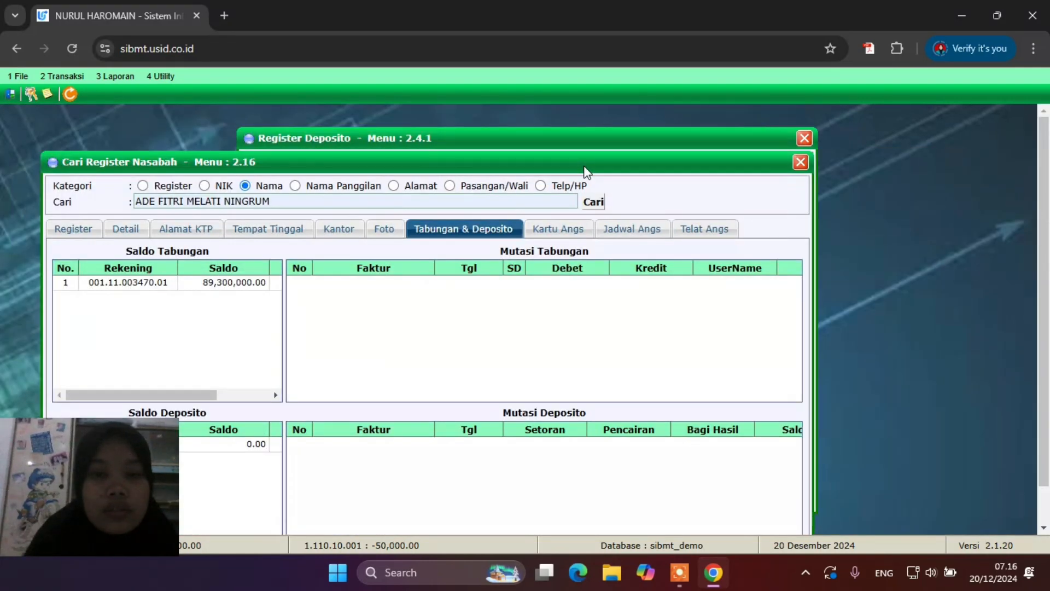
Close Register Deposito and the Bundling Deposito window, returning to the Transaksi menu
click(523, 138)
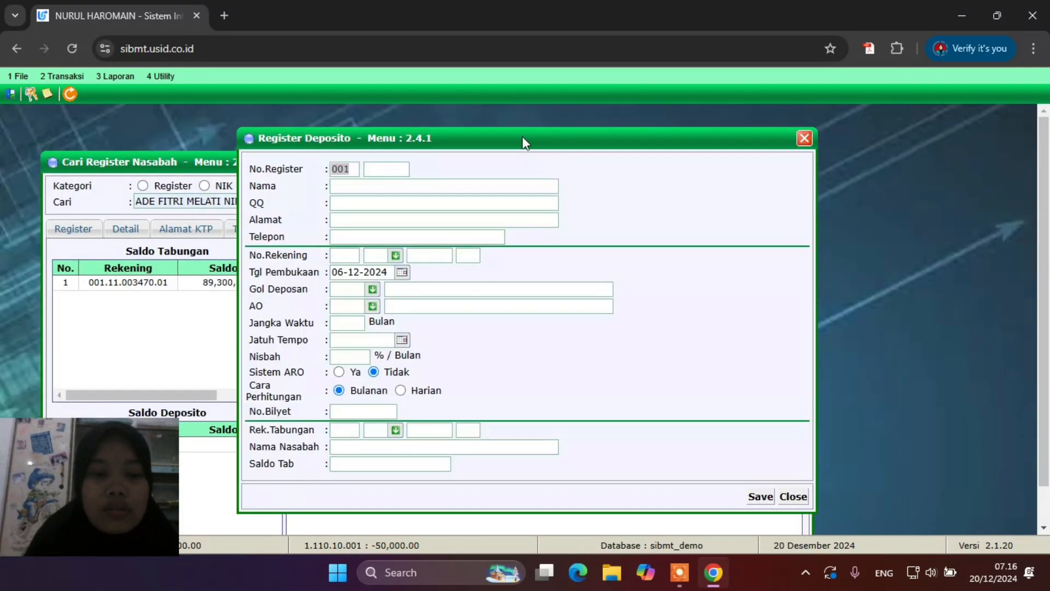
click(803, 138)
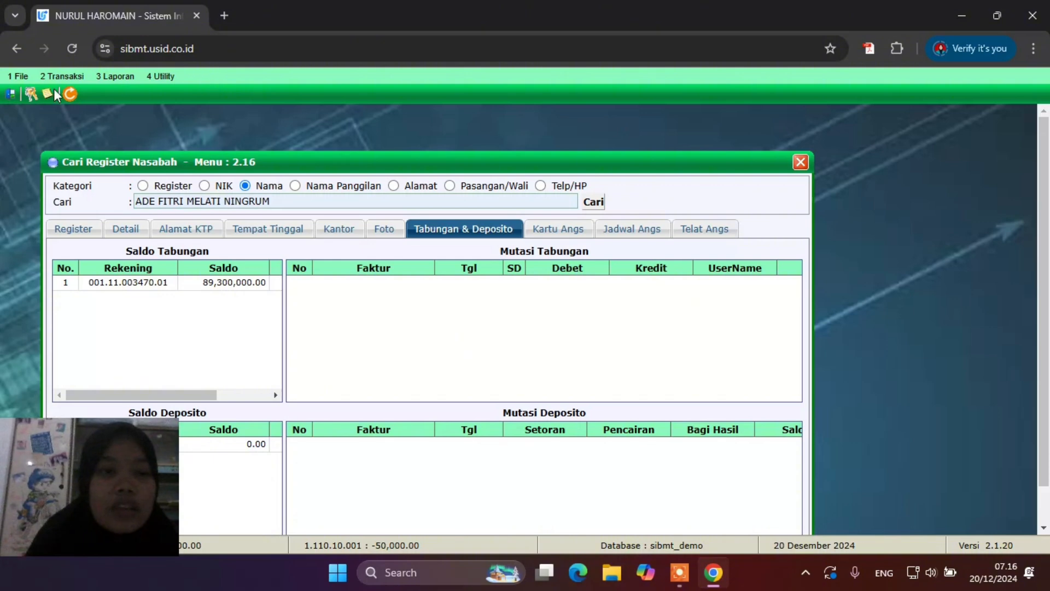
click(66, 77)
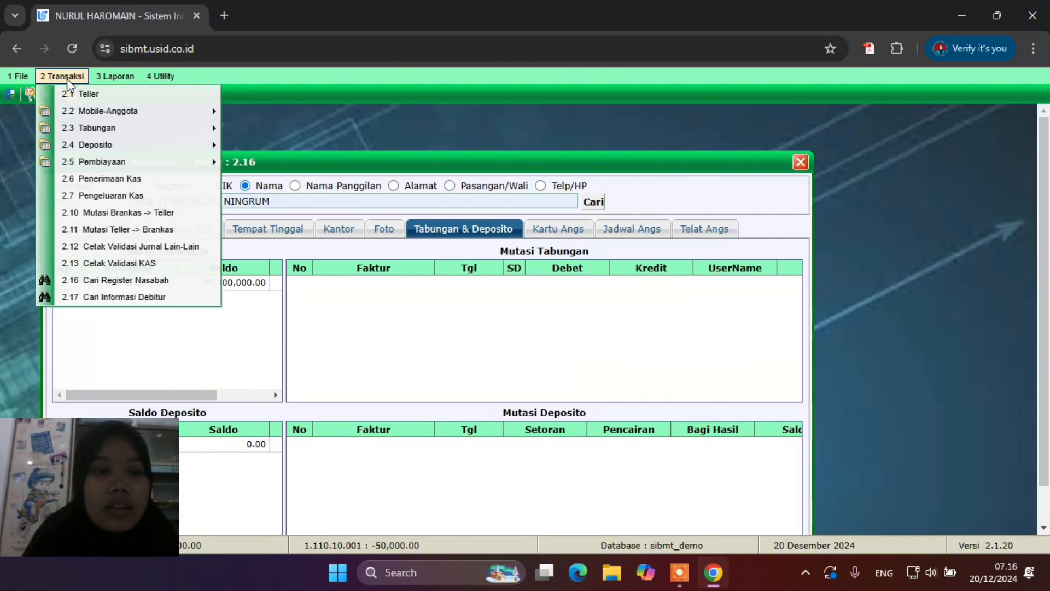
mouse_move(91, 144)
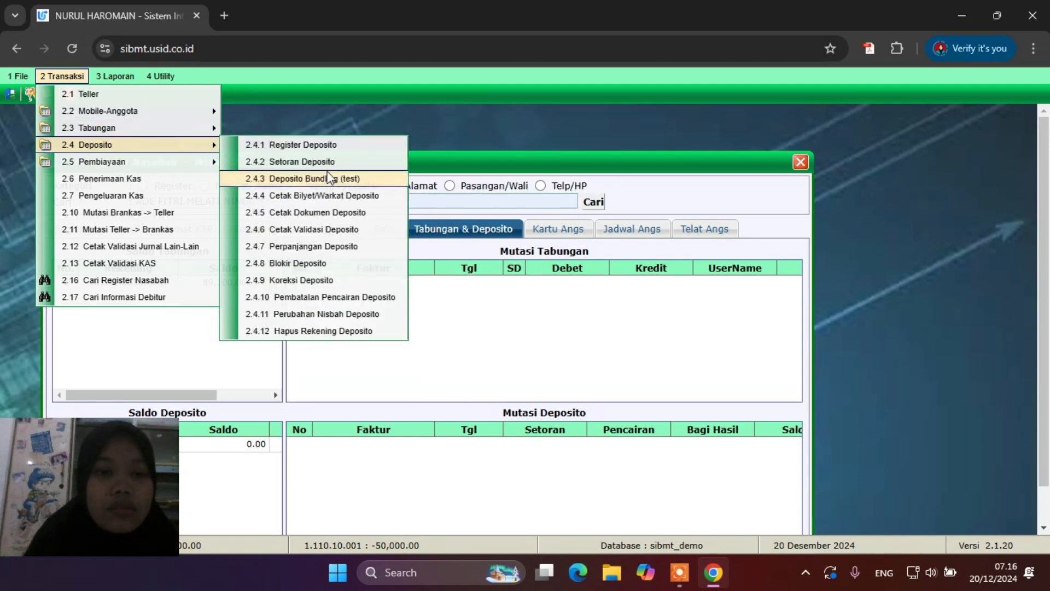
click(330, 178)
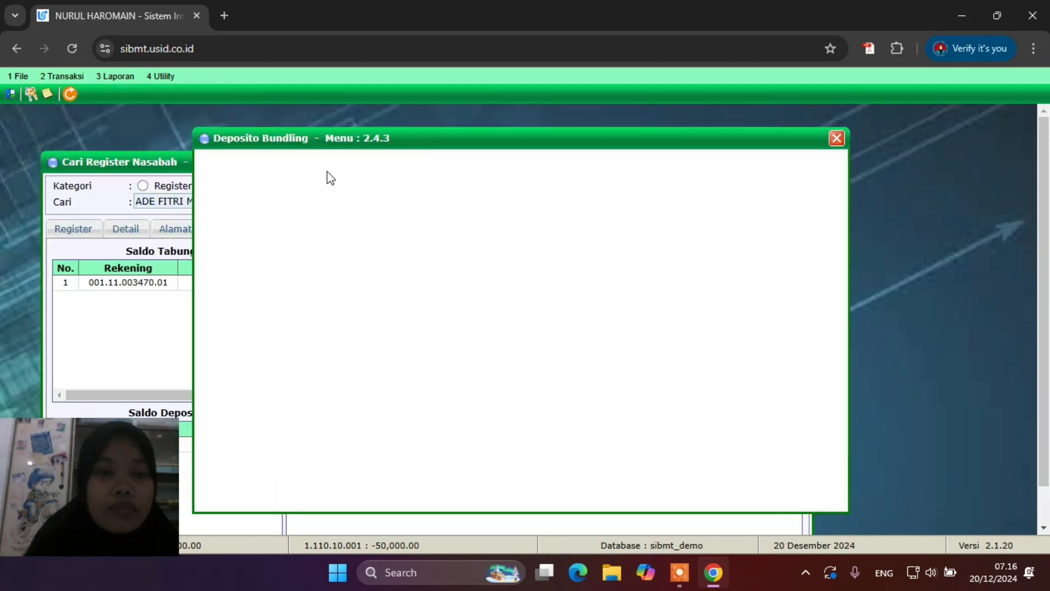
click(836, 139)
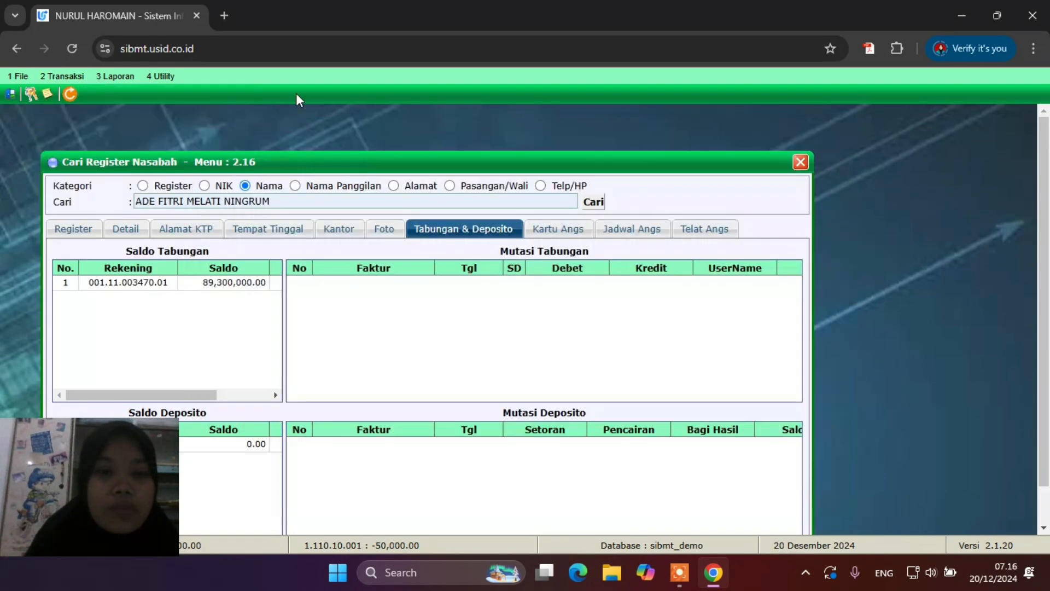
click(46, 77)
Open 2.4.2 Setoran Deposito and arrange it beside the customer search window
mouse_move(136, 145)
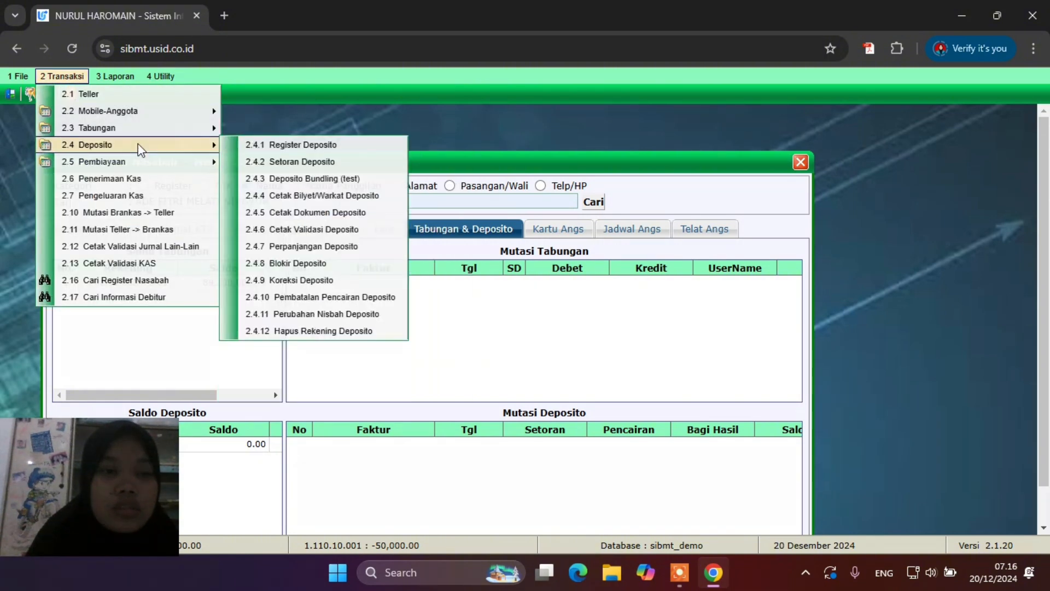
click(301, 162)
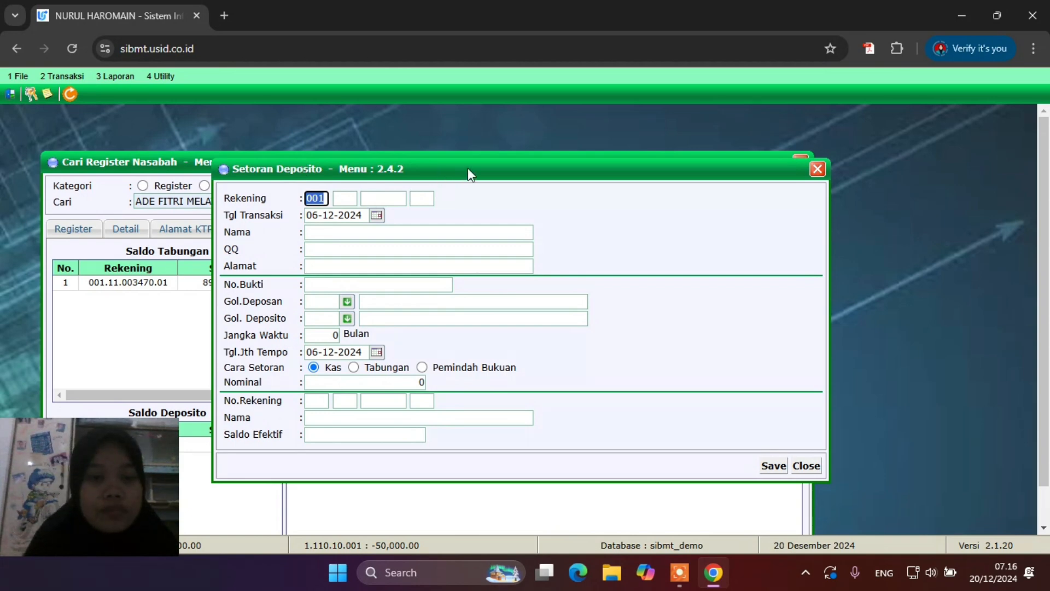
drag(468, 168, 590, 136)
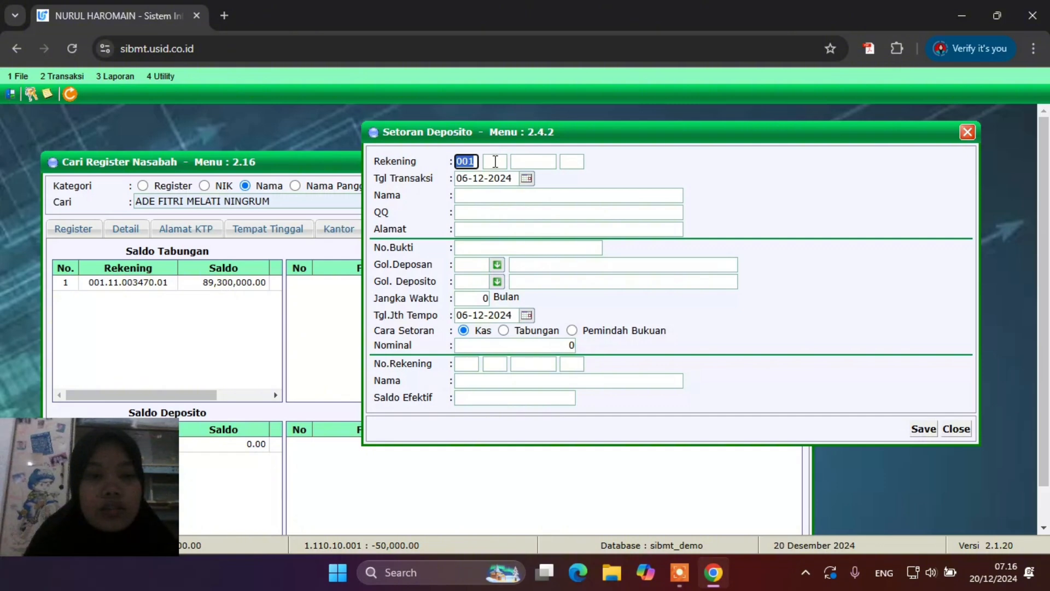
click(297, 161)
drag(297, 160, 281, 108)
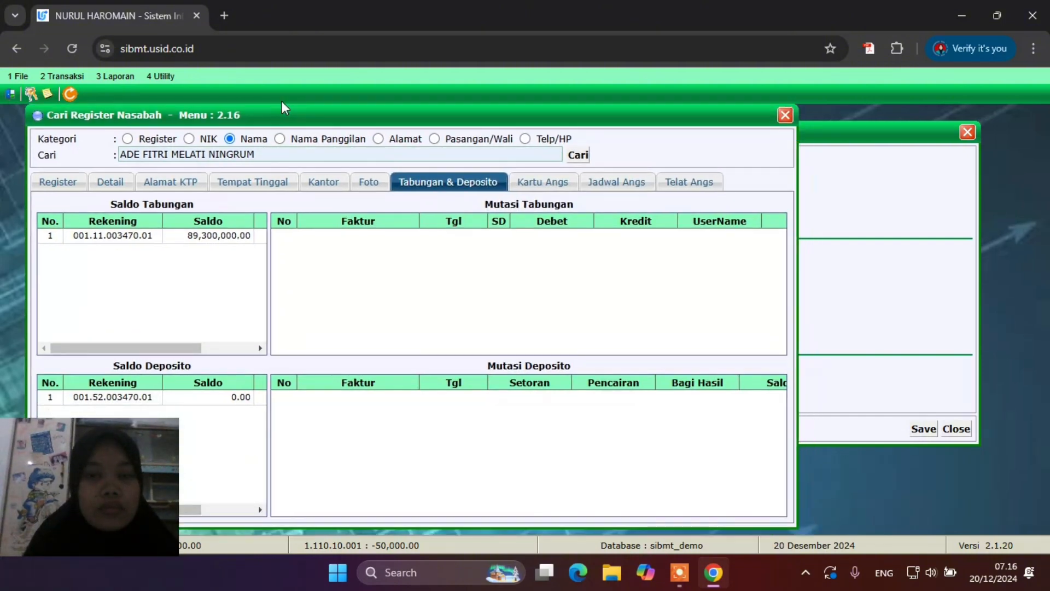
click(847, 143)
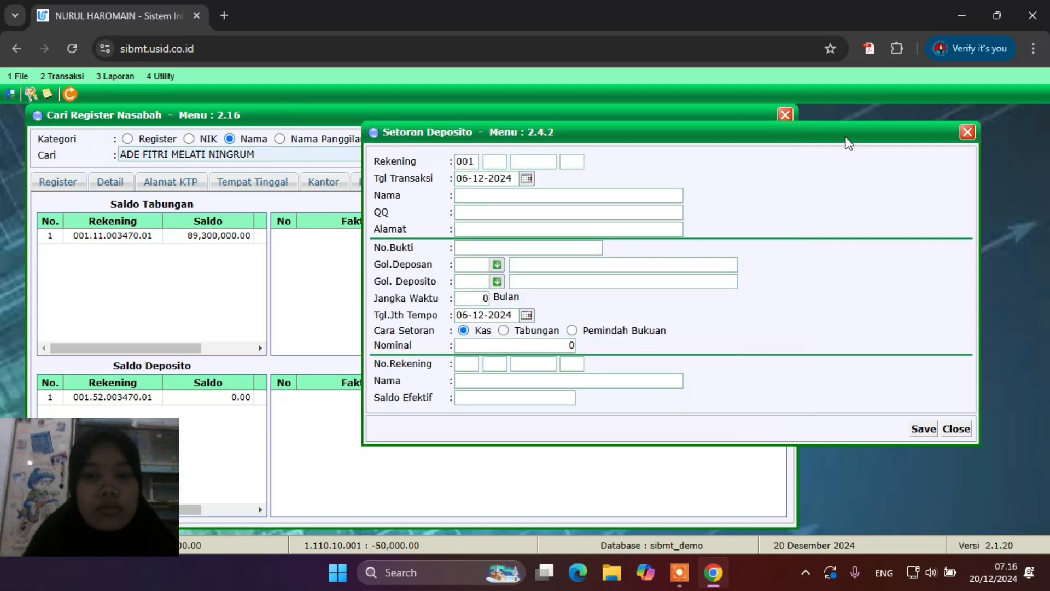
Fill in the deposit account number with product code 52 to load its details
click(494, 162)
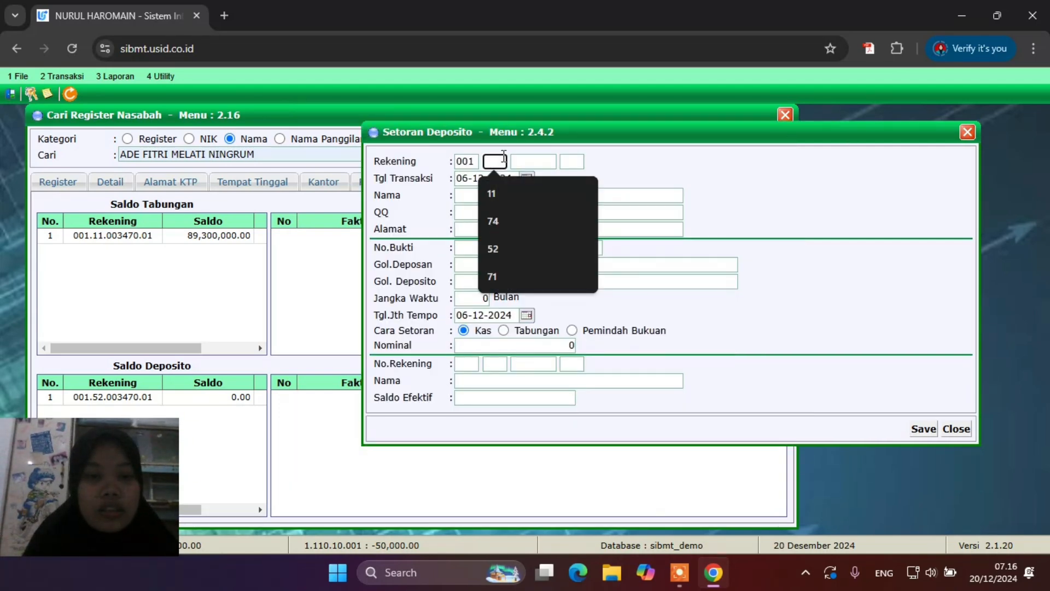
click(517, 250)
click(526, 161)
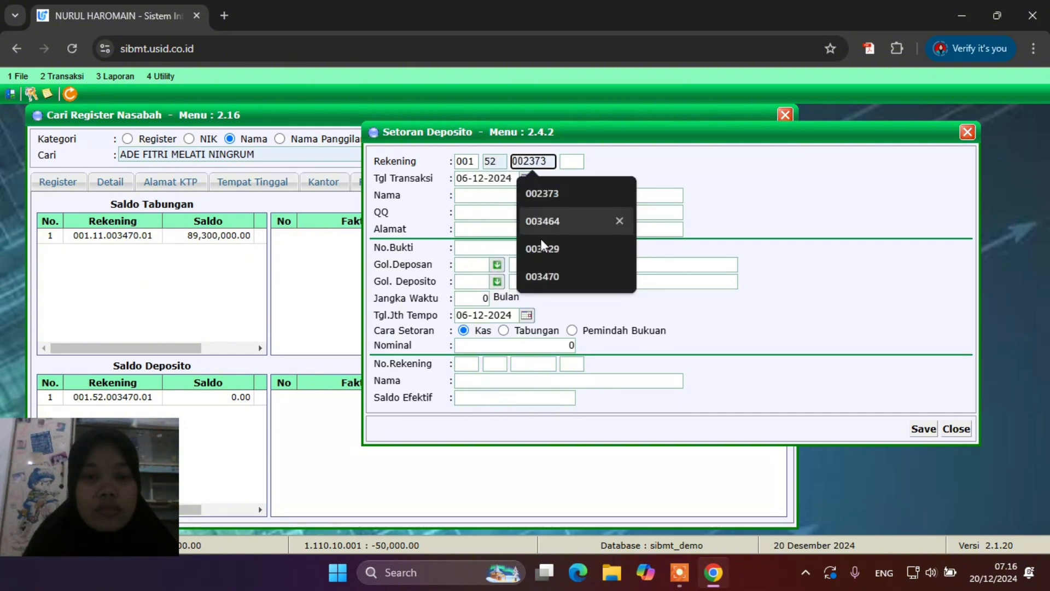
click(543, 274)
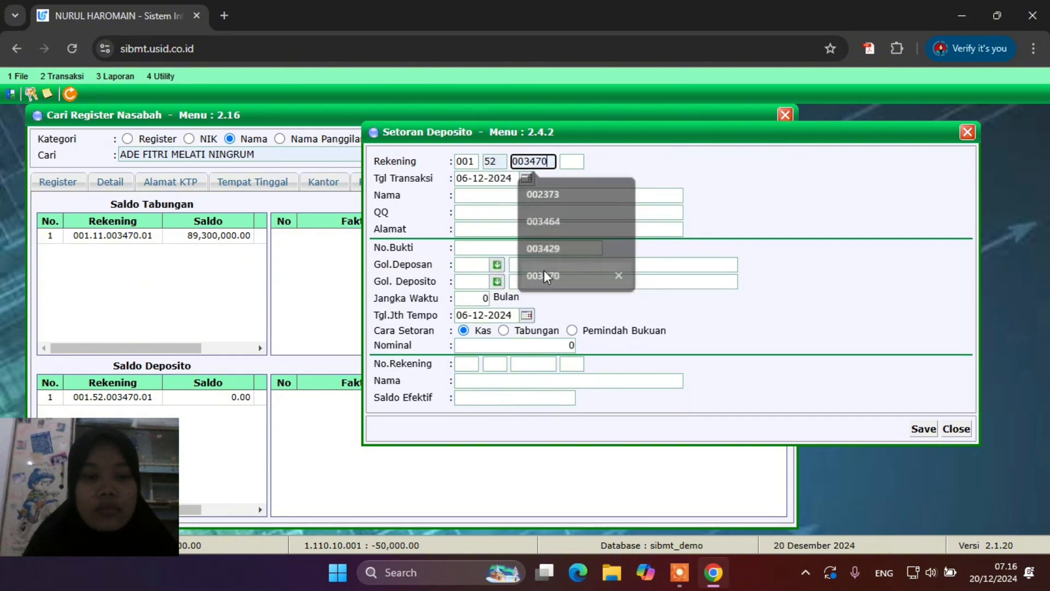
click(571, 160)
click(589, 196)
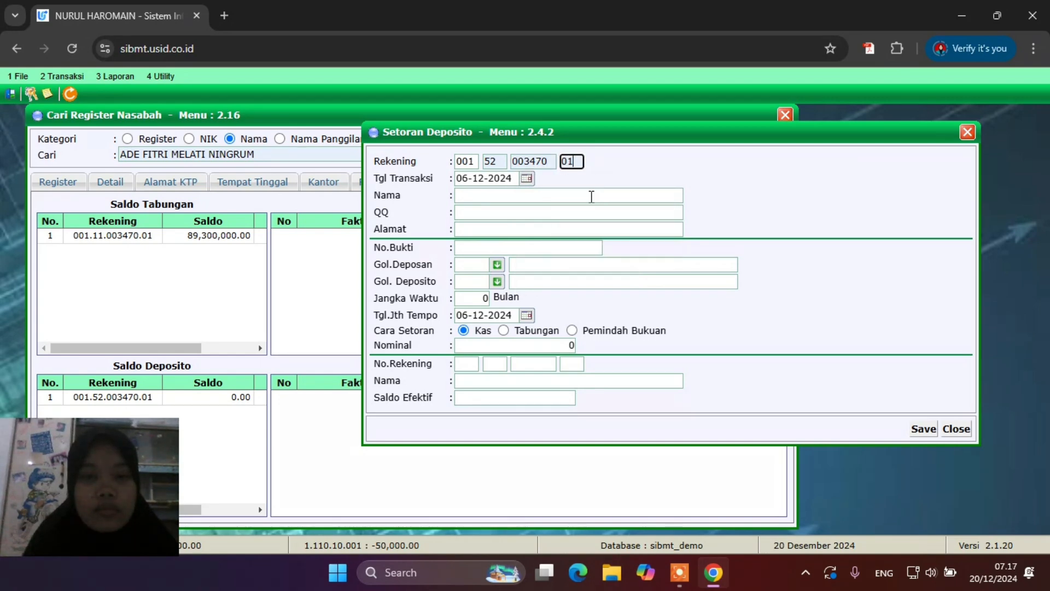
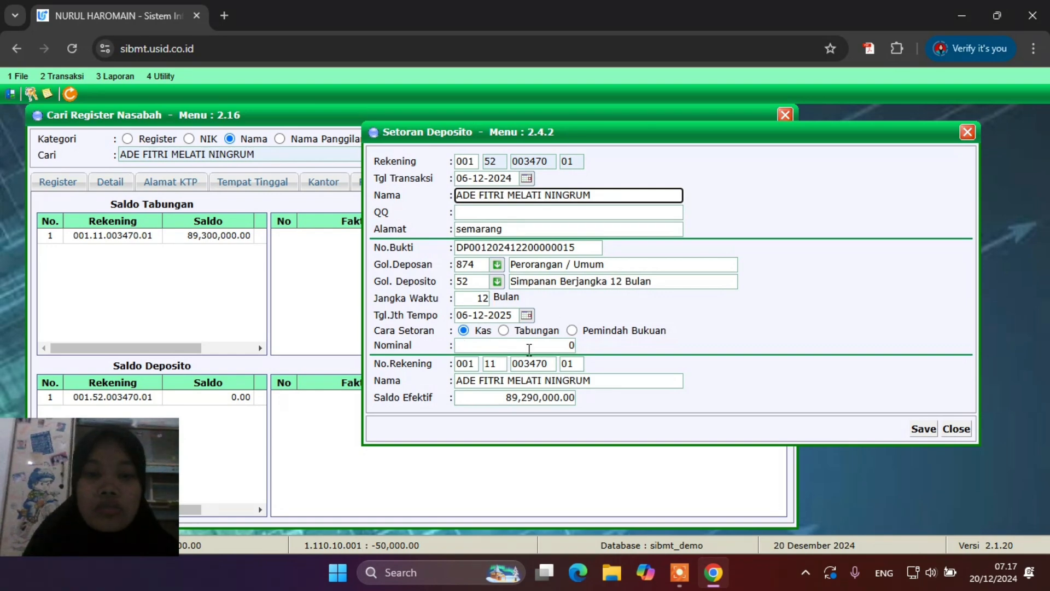
Place 10,000,000 into the 12-month deposit, paid from savings, and confirm saving
click(504, 330)
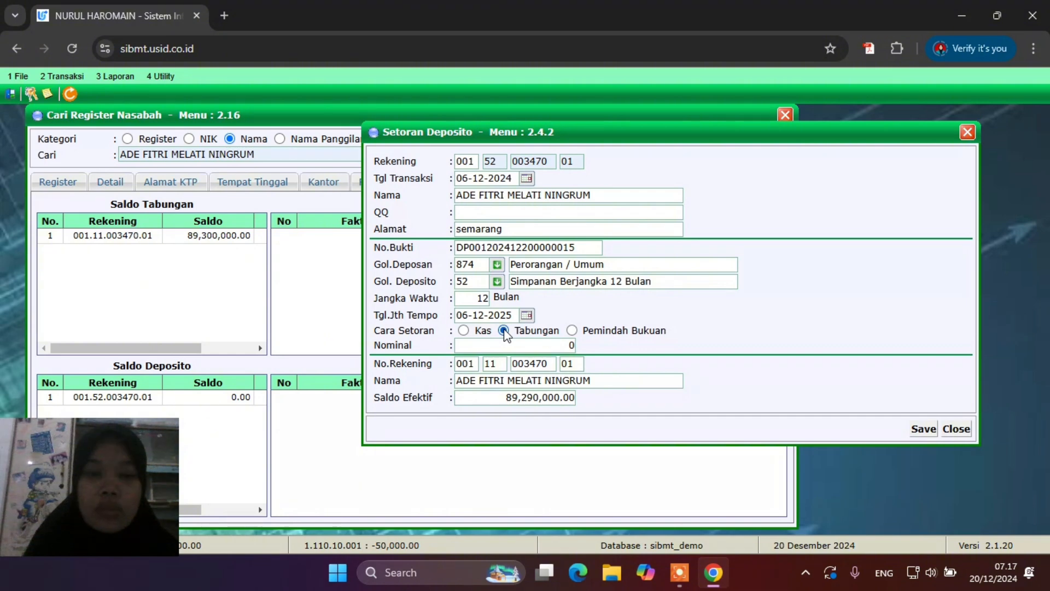
key(Tab)
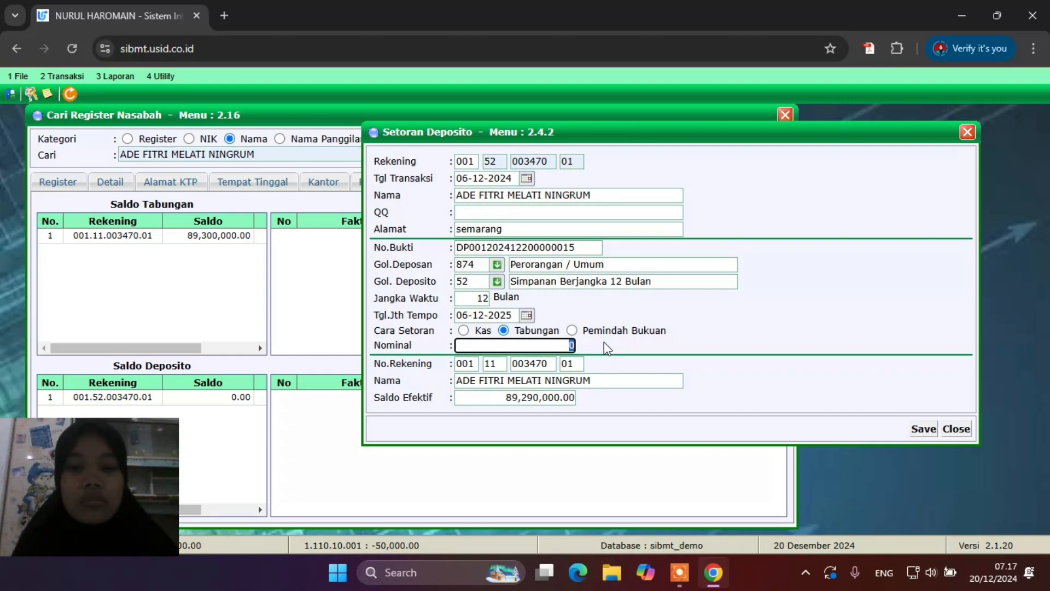
text(1000)
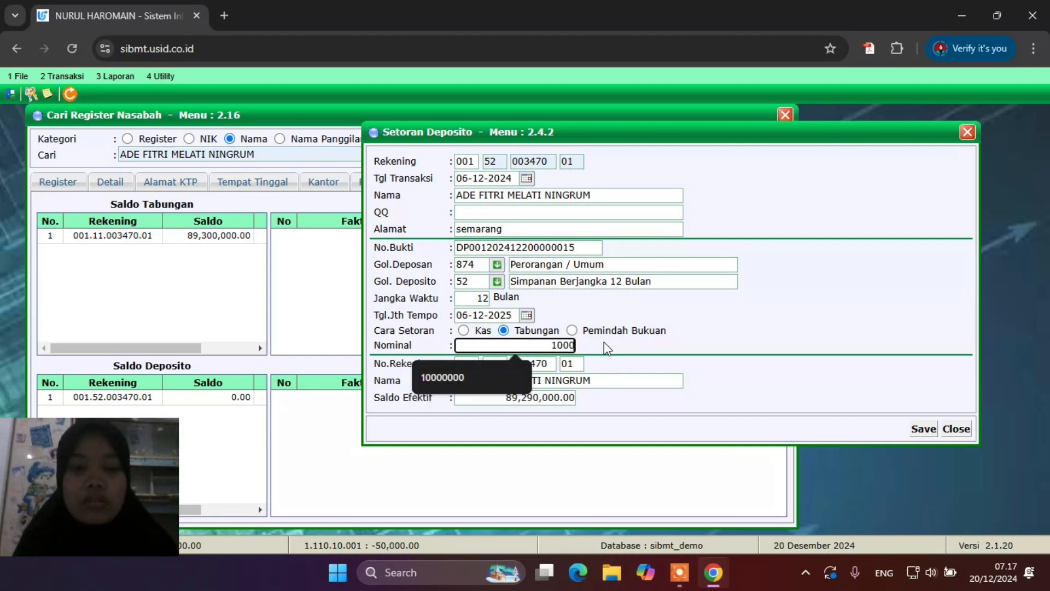
text(0000)
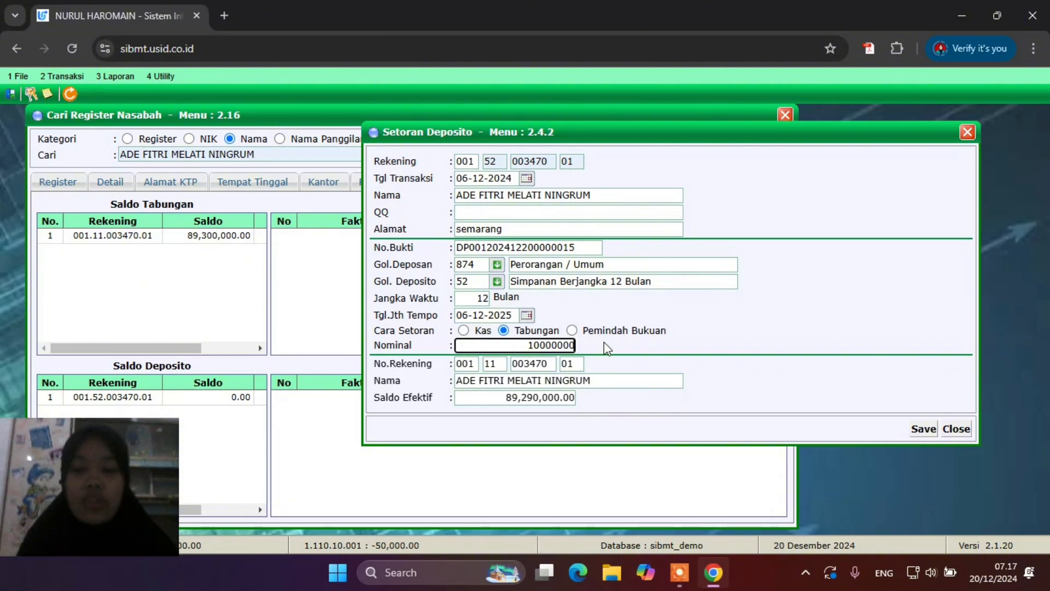
click(916, 433)
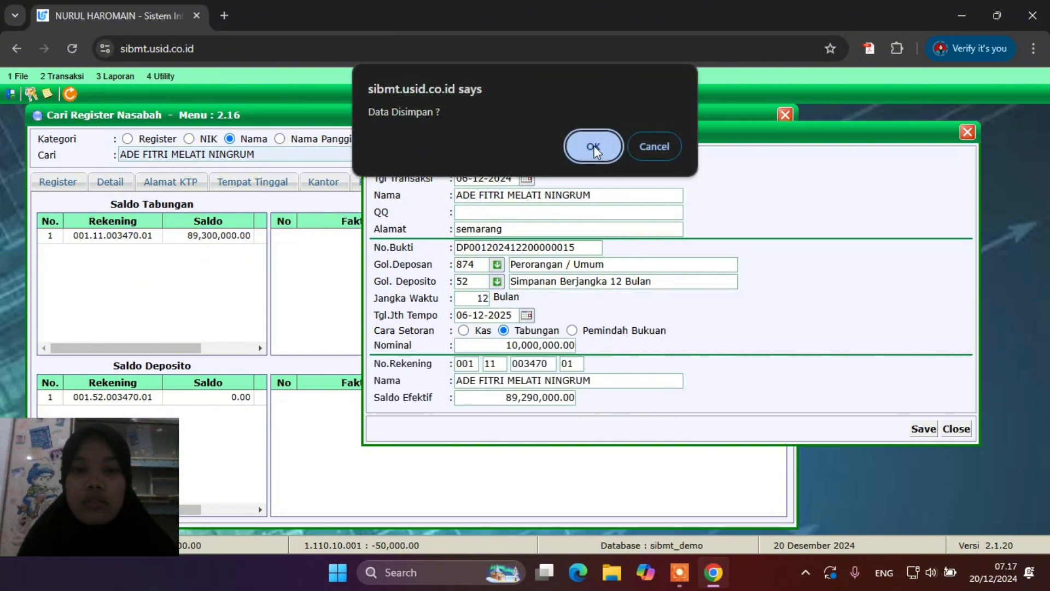
click(593, 148)
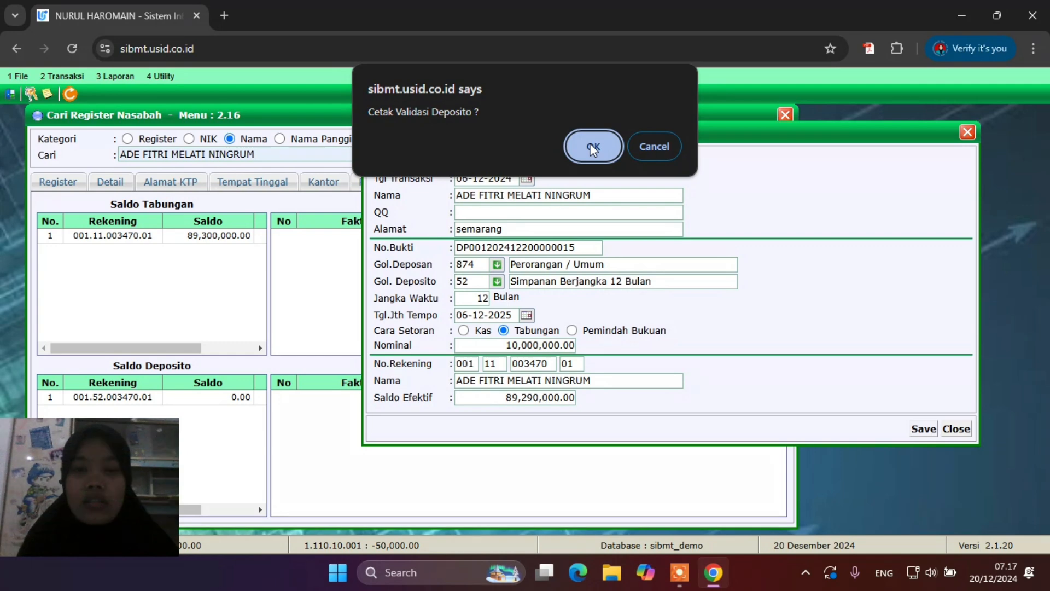
click(593, 146)
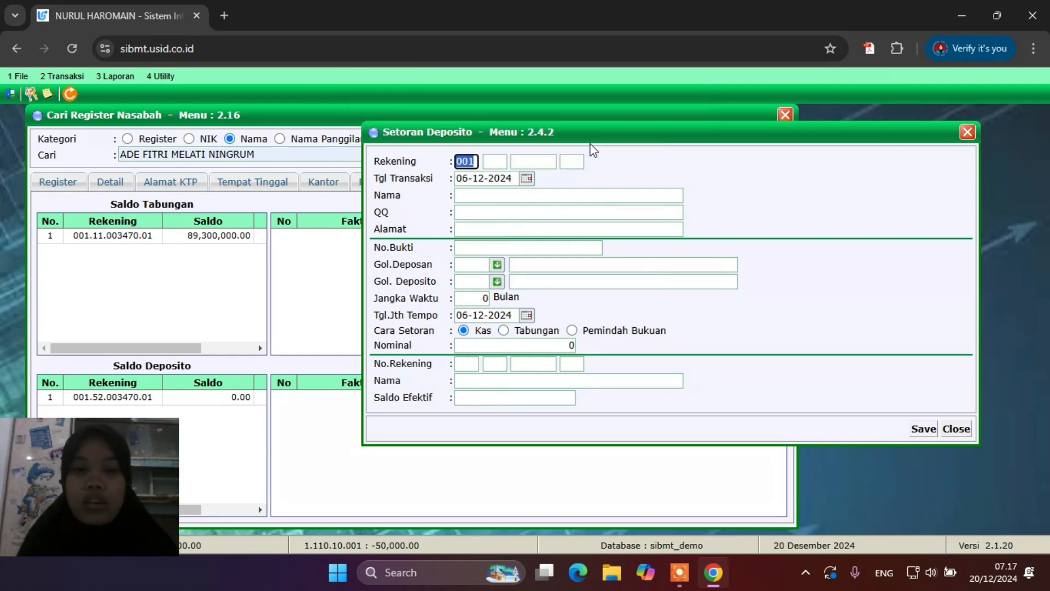
Close Setoran Deposito and reopen the customer's record on the Tabungan & Deposito tab
click(966, 133)
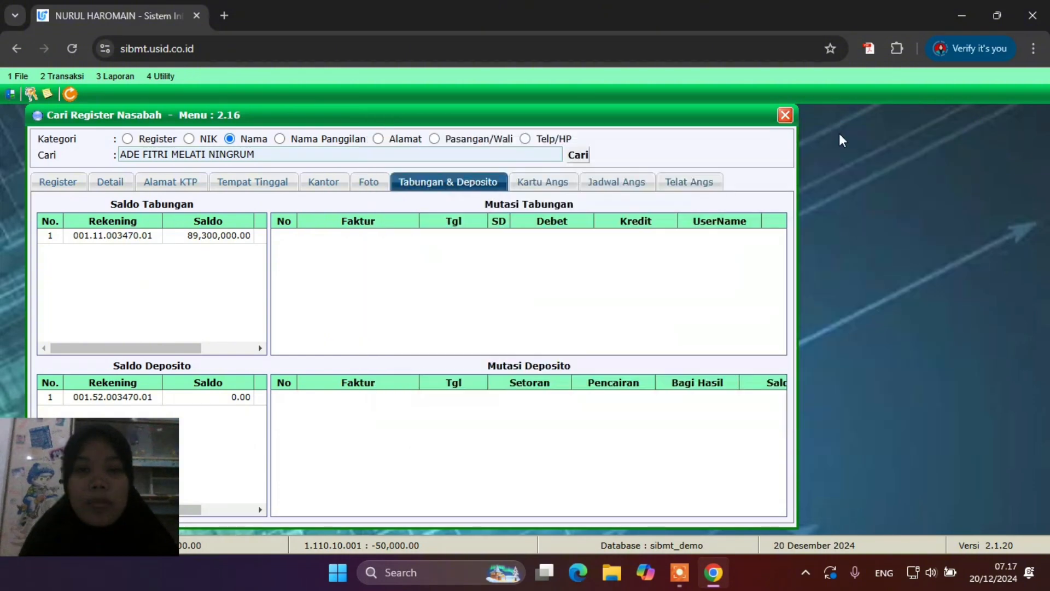
click(578, 156)
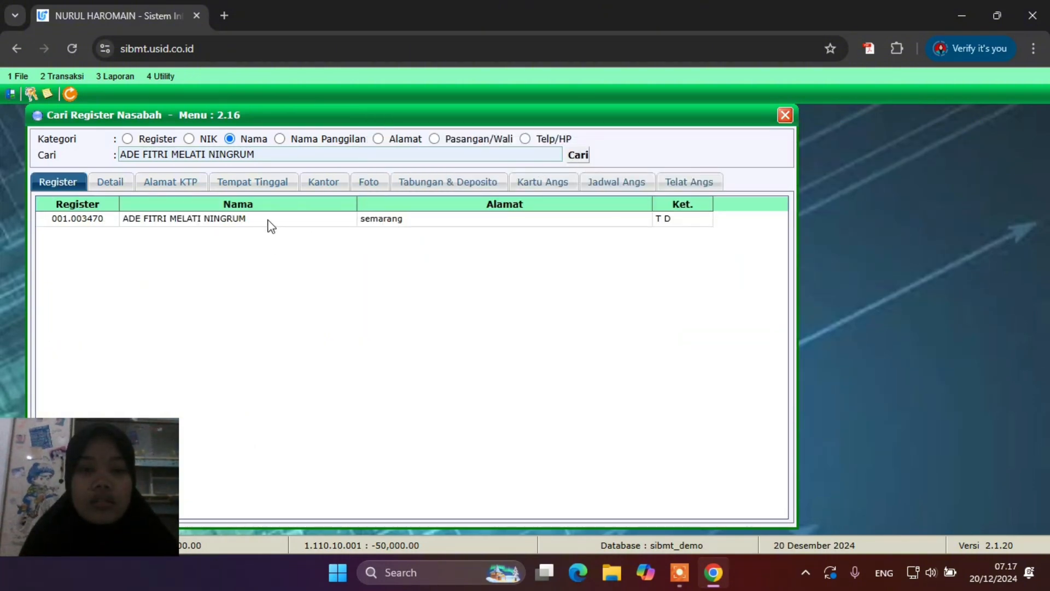
double_click(268, 219)
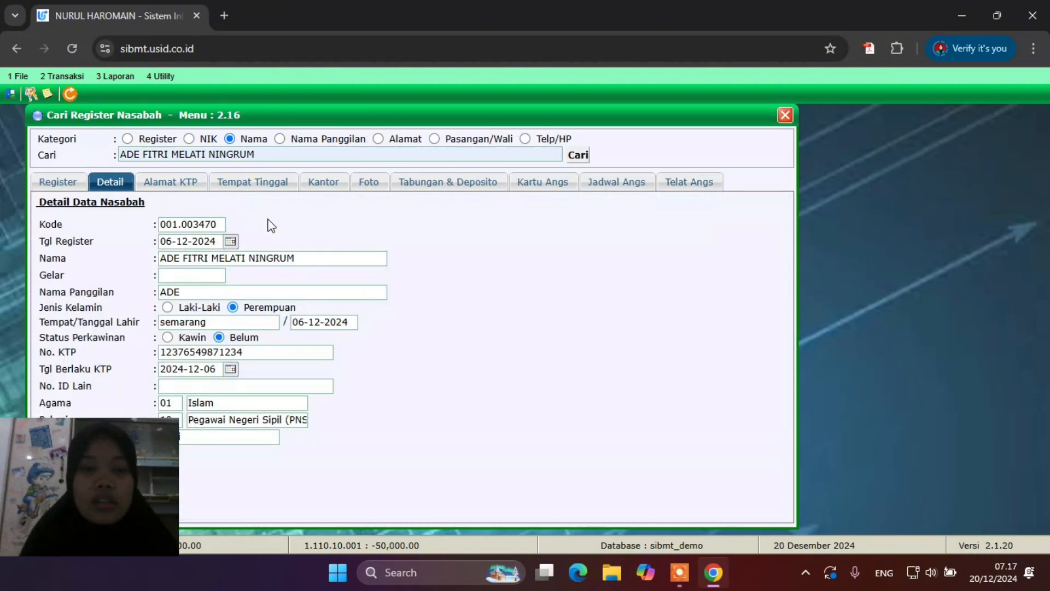
click(445, 184)
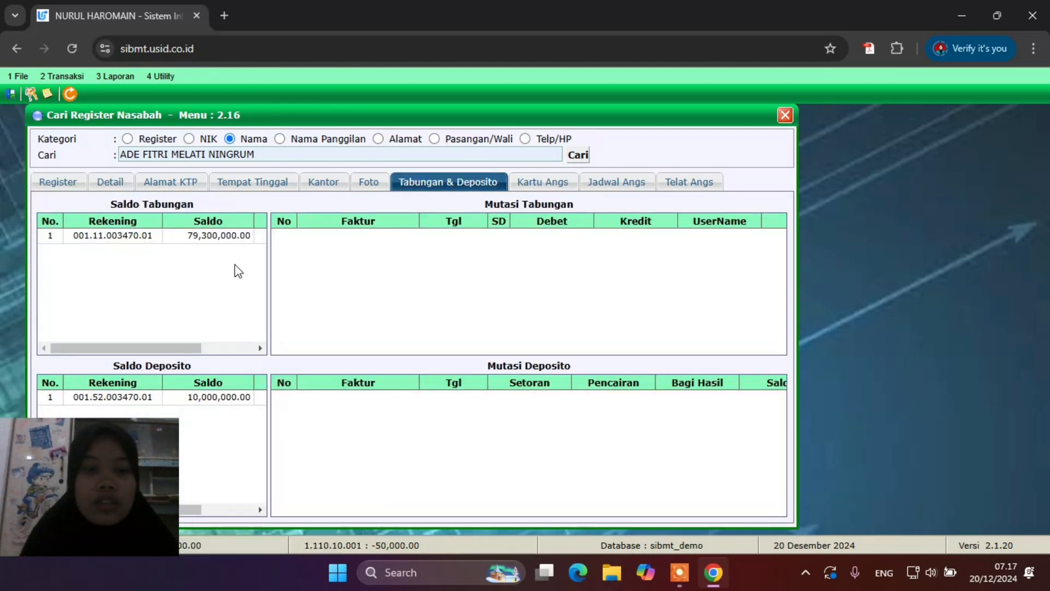
Review the savings (79,300,000.00) and term deposit (10,000,000.00) transaction histories
click(200, 238)
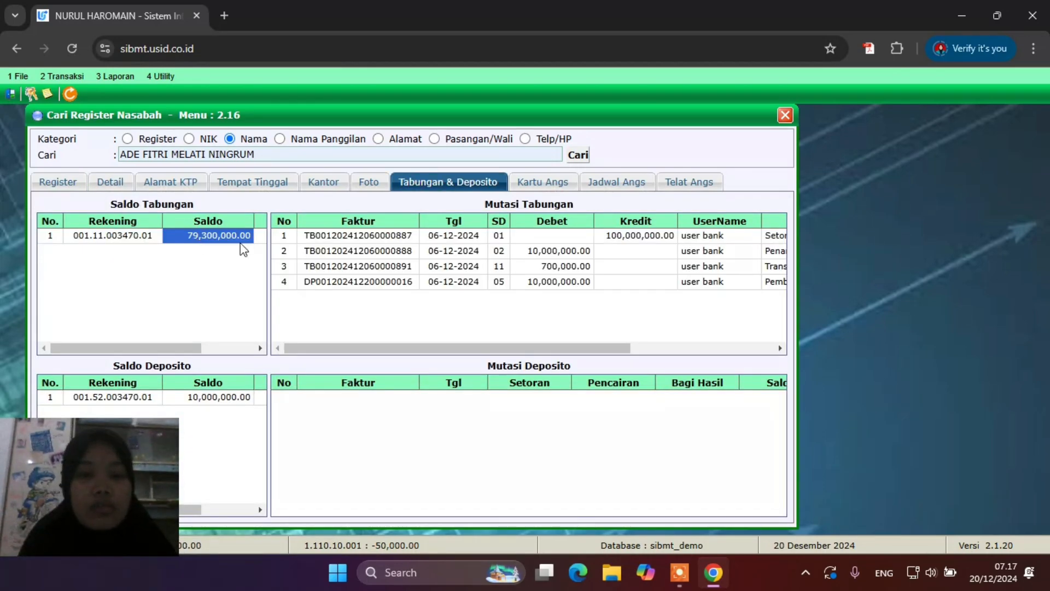
scroll(554, 301, right, 5)
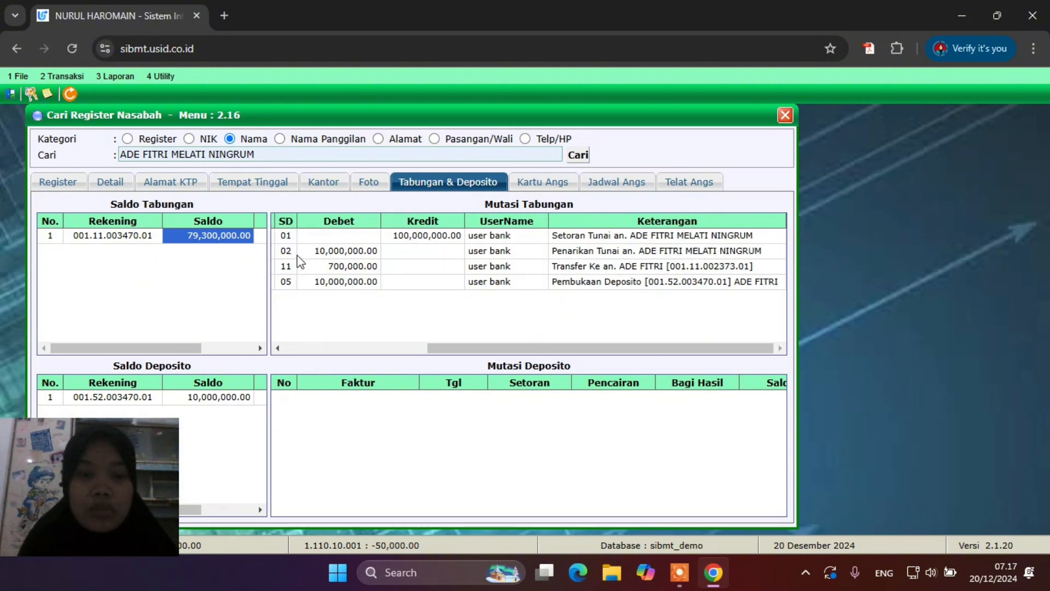
scroll(284, 264, left, 5)
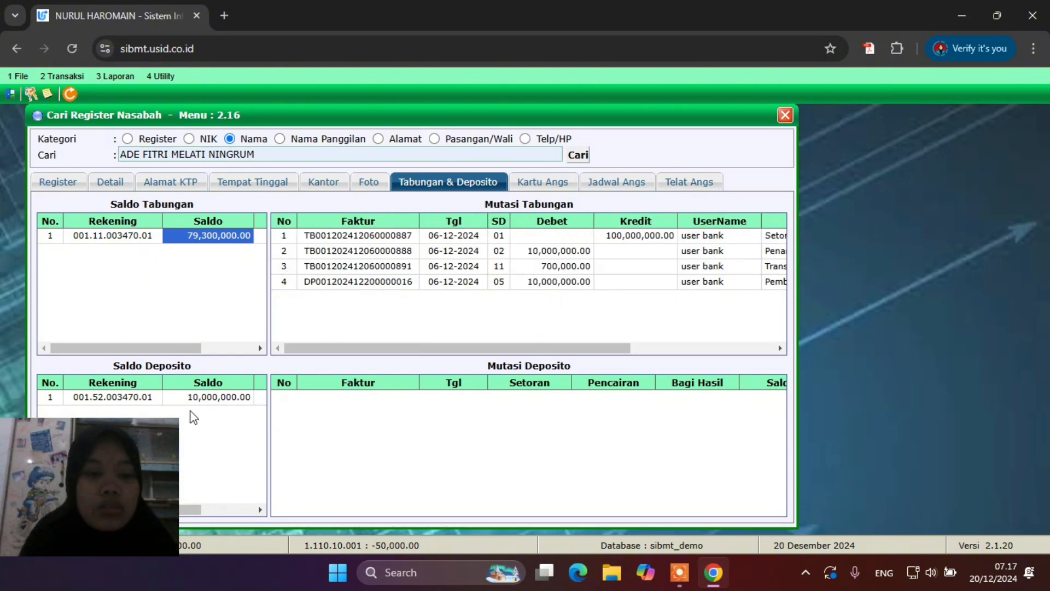
click(142, 398)
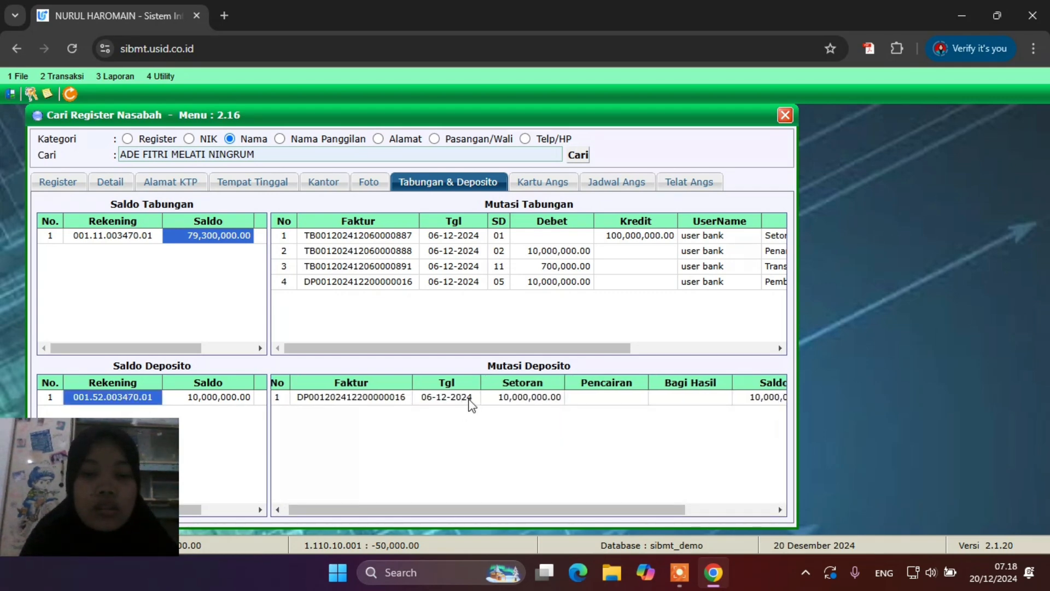
scroll(470, 404, right, 3)
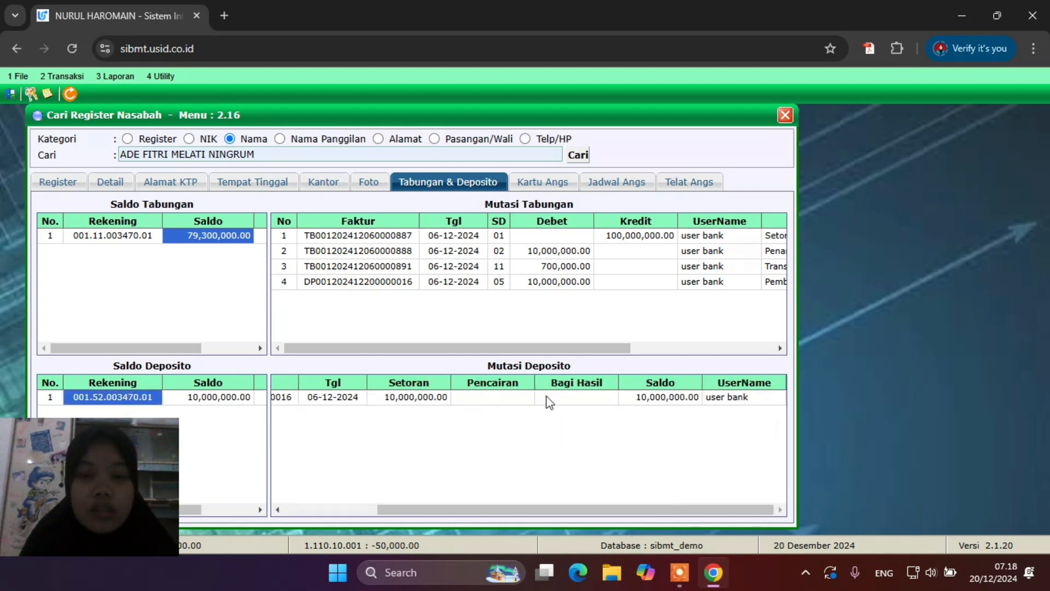
scroll(596, 396, left, 3)
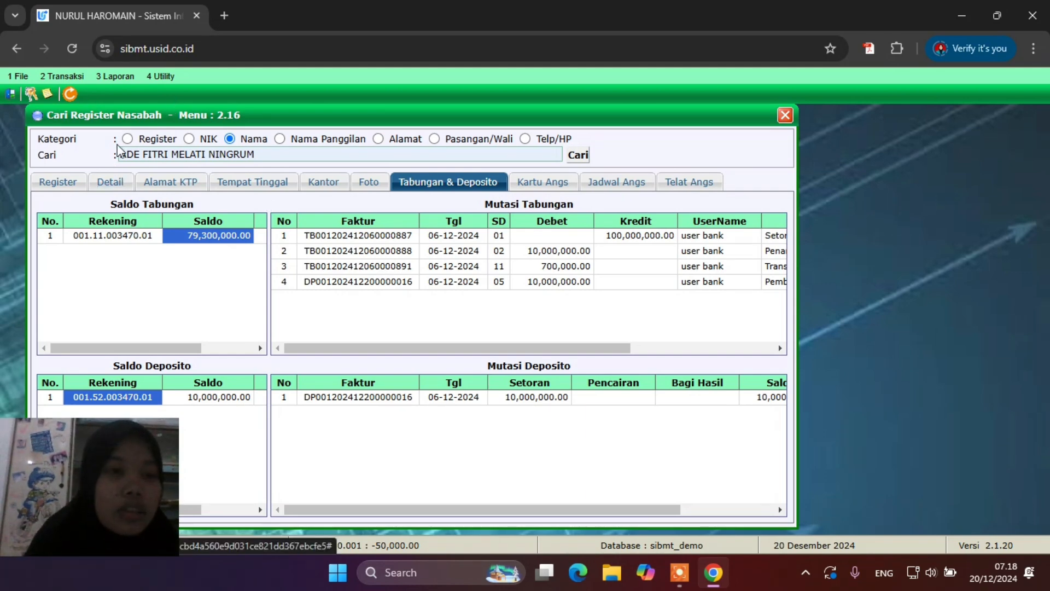
click(63, 78)
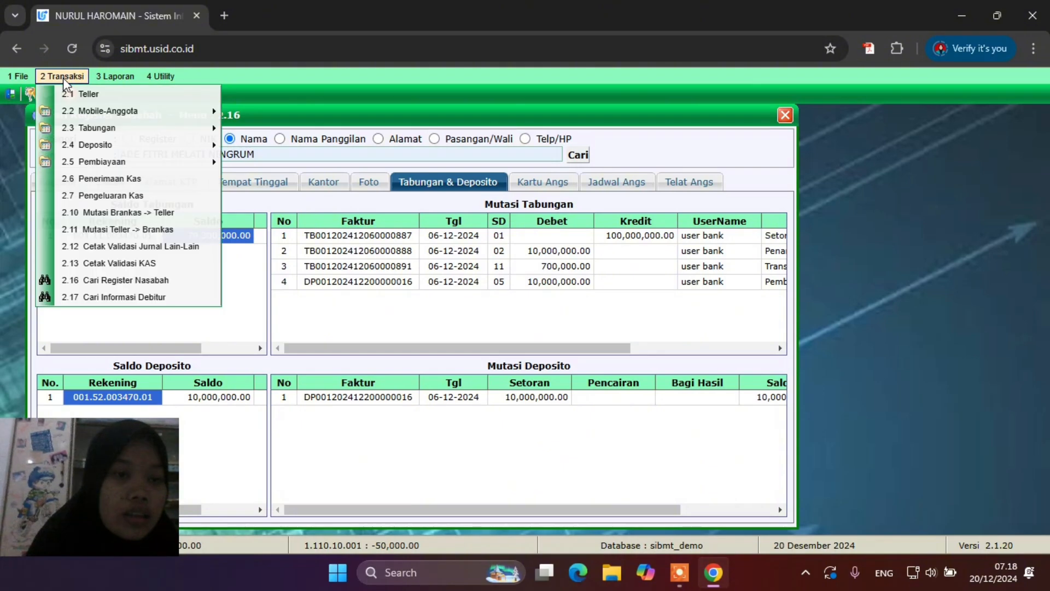
mouse_move(120, 144)
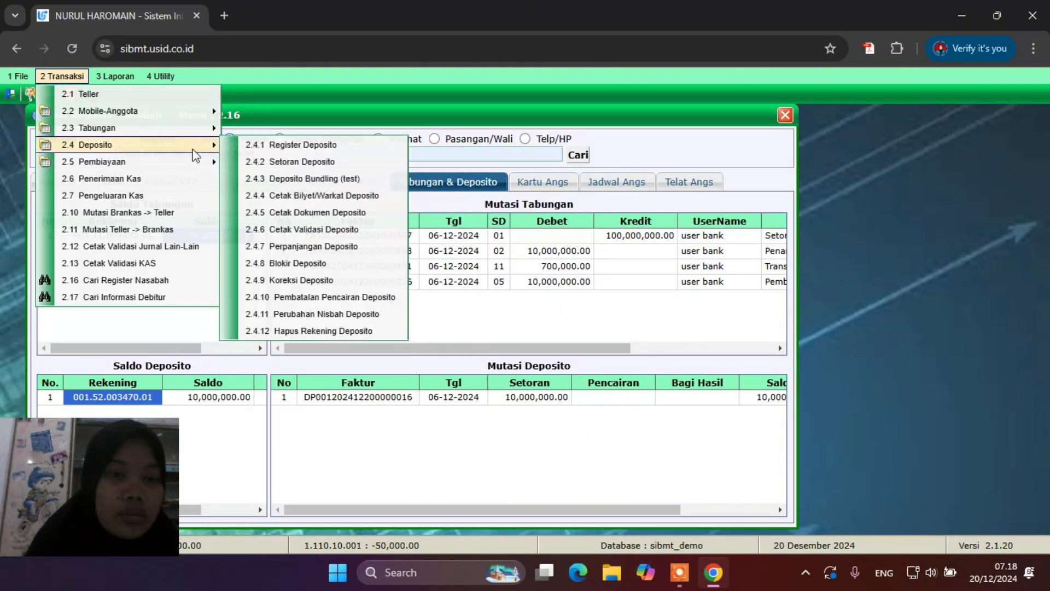
click(294, 282)
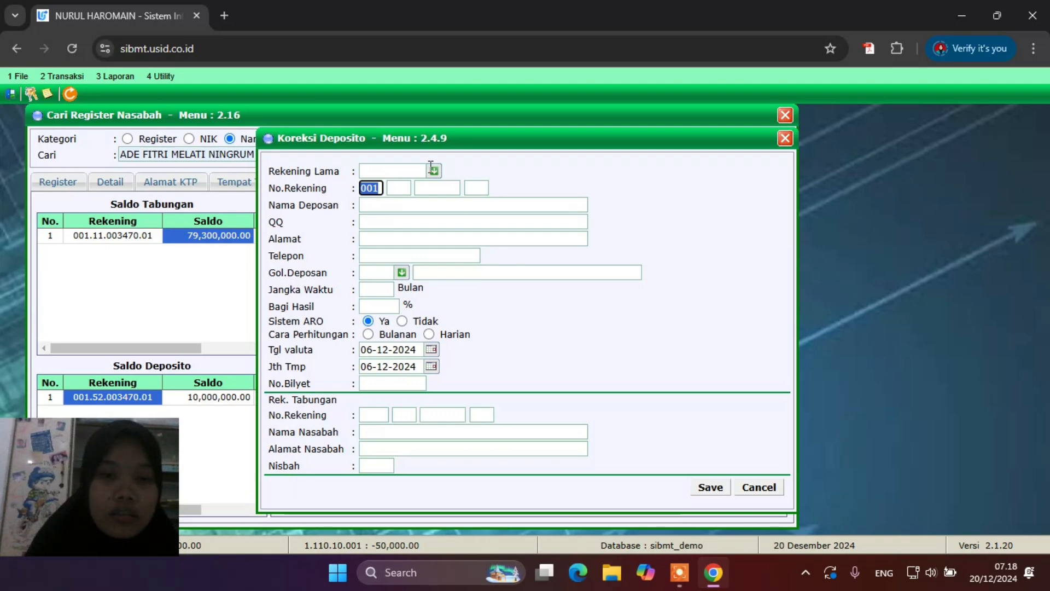
click(398, 188)
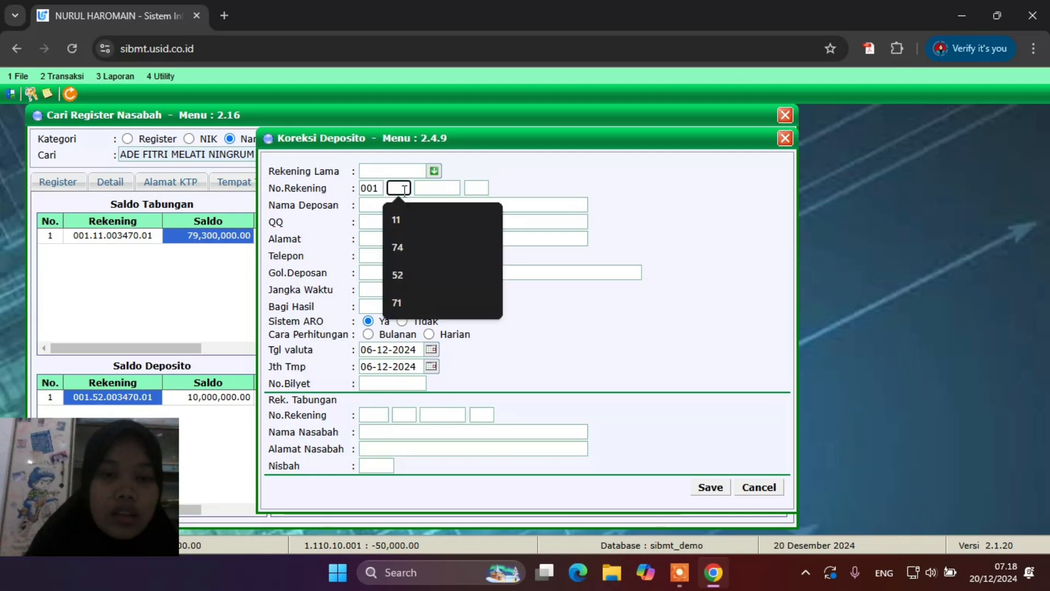
click(414, 274)
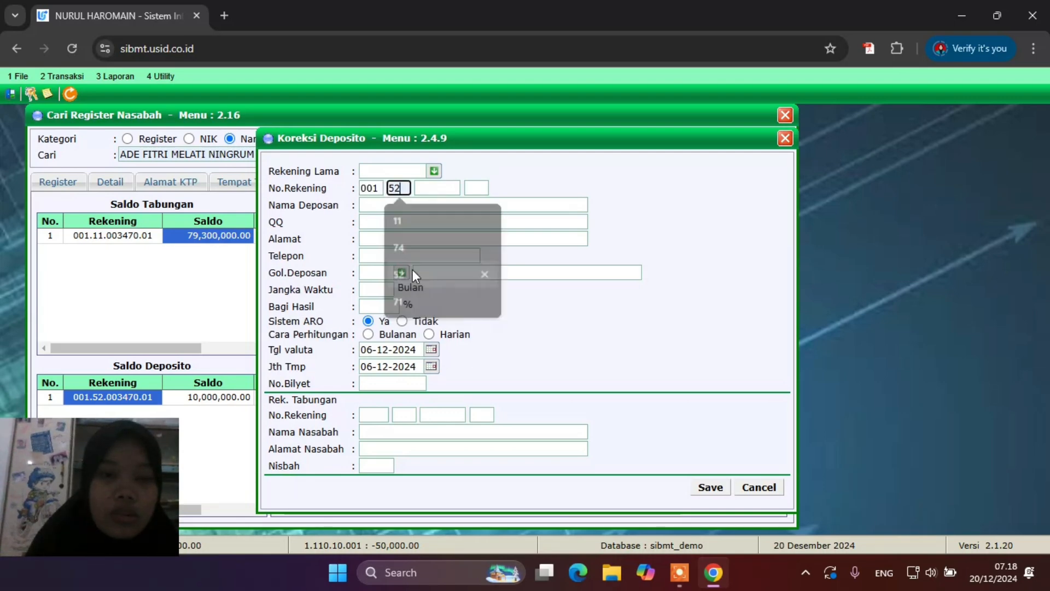
click(445, 185)
click(471, 303)
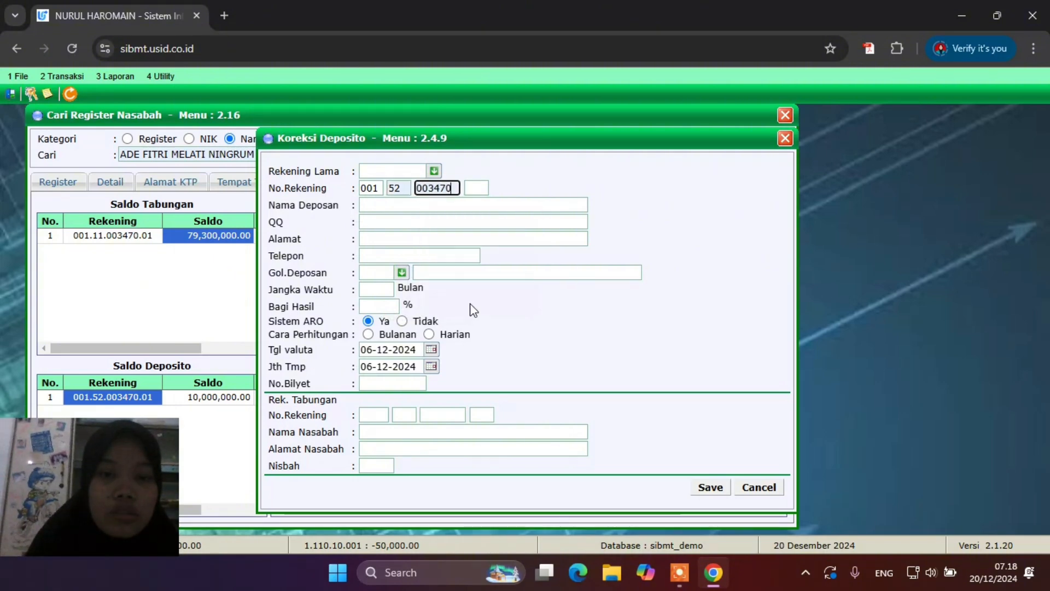
click(487, 204)
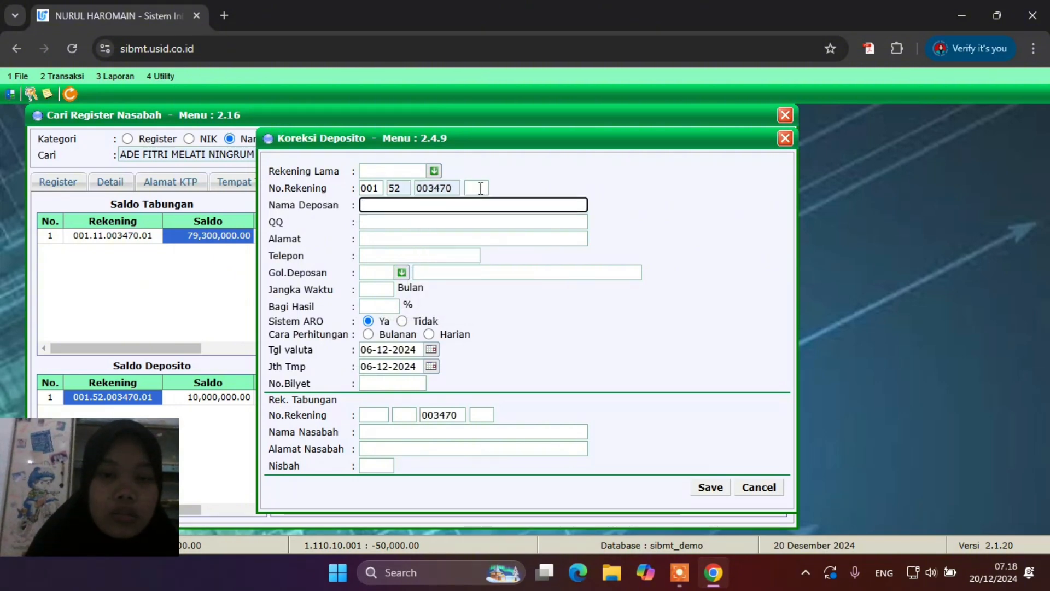
click(480, 188)
click(481, 214)
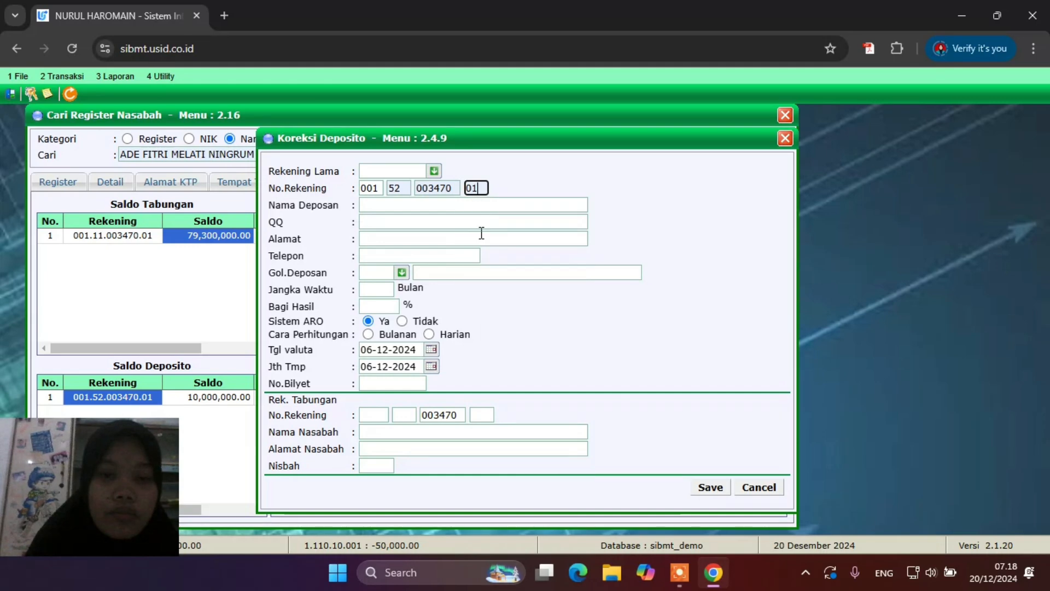
click(482, 233)
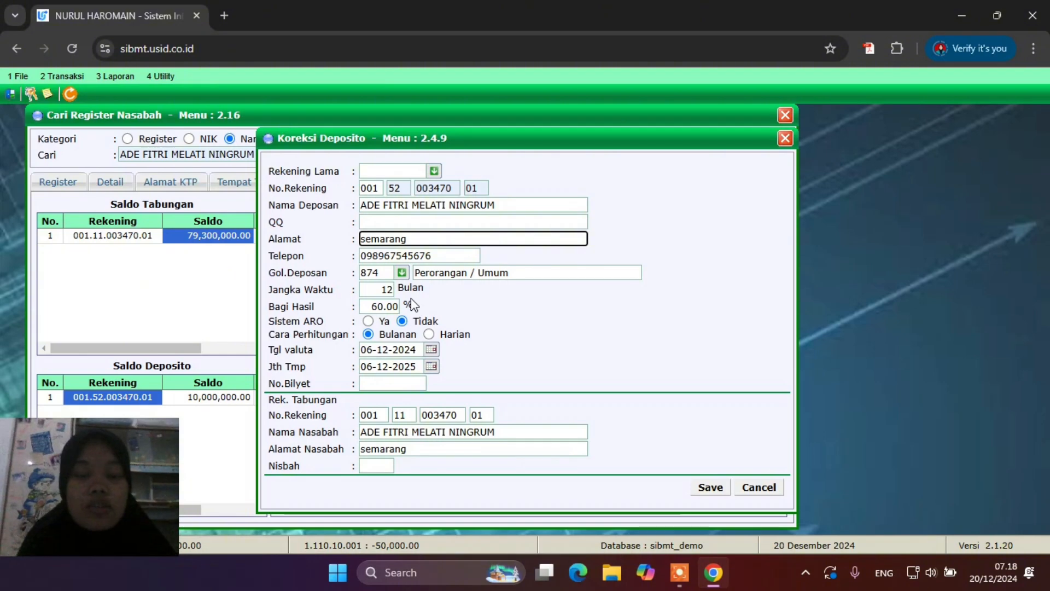
click(783, 139)
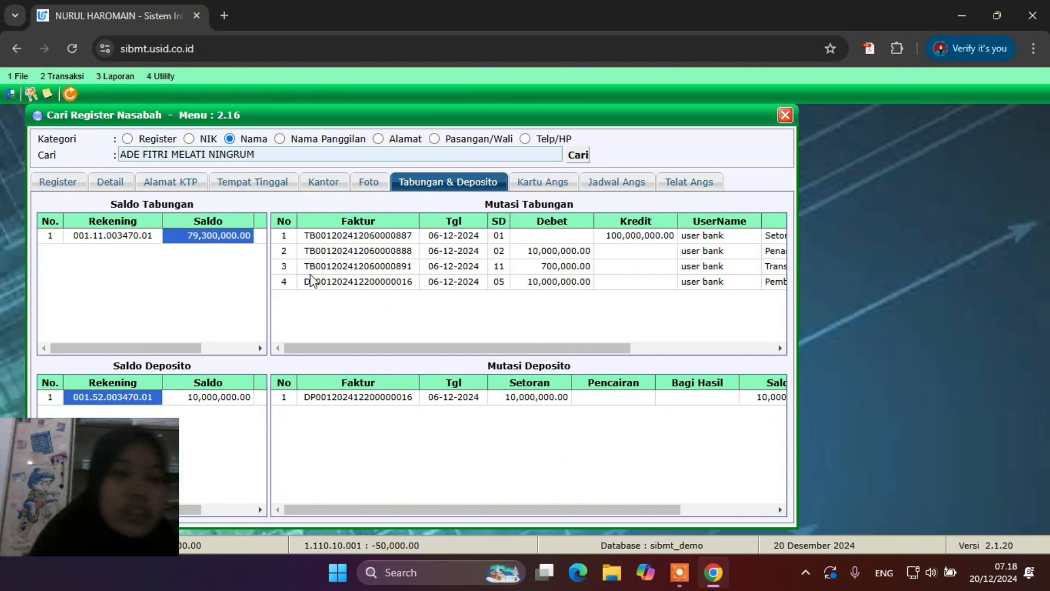
Open Transaksi Teller and set the account type to deposit
click(68, 77)
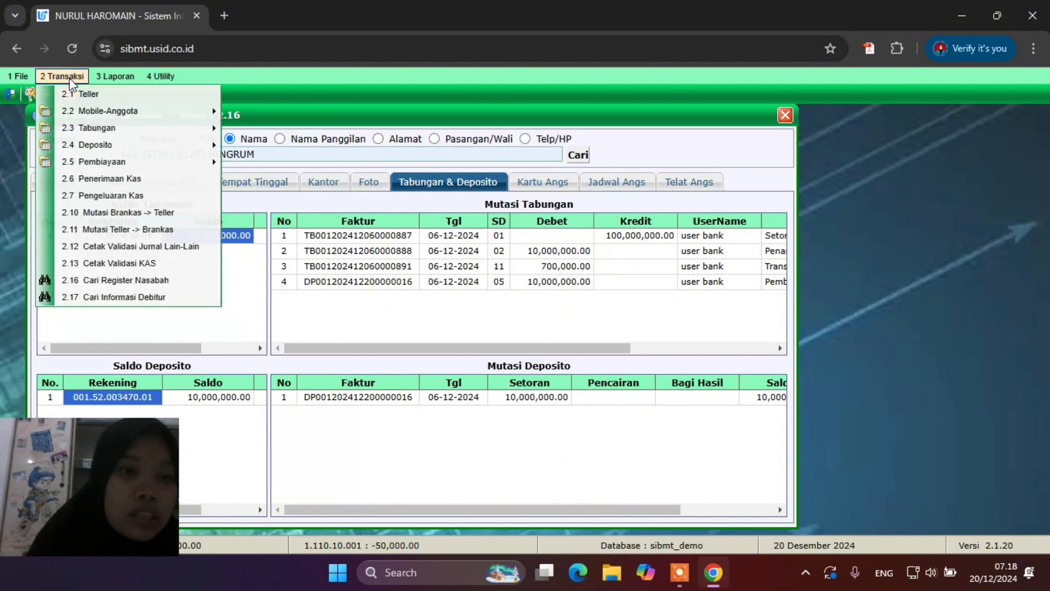
click(91, 94)
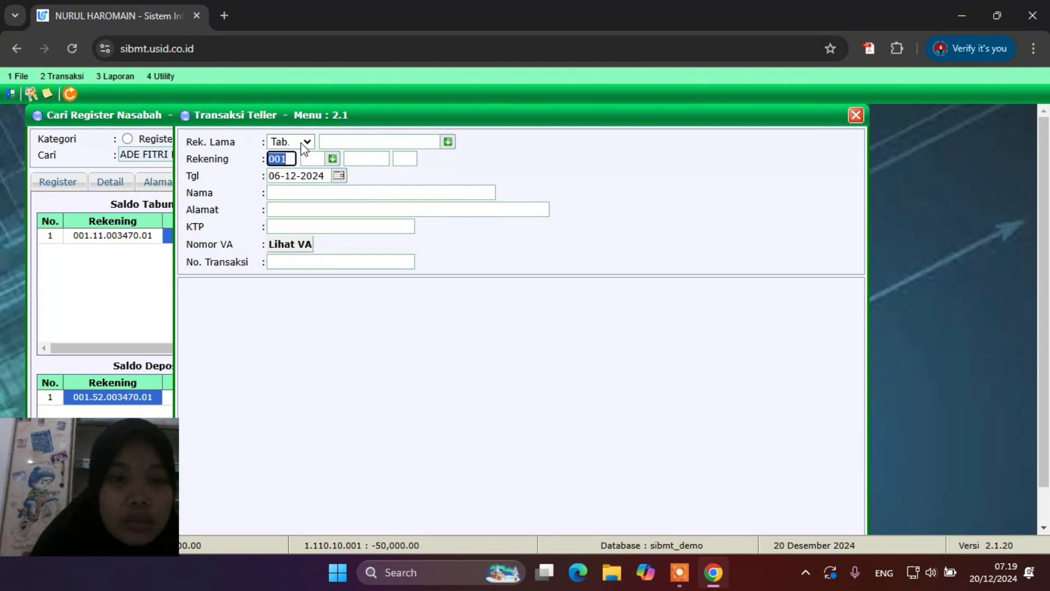
click(307, 143)
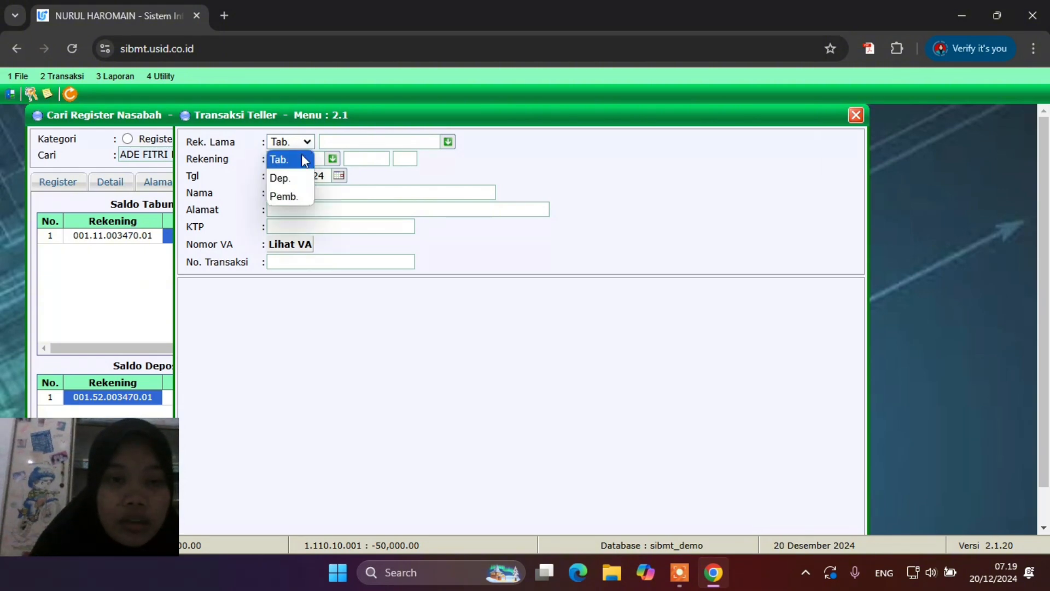
click(295, 180)
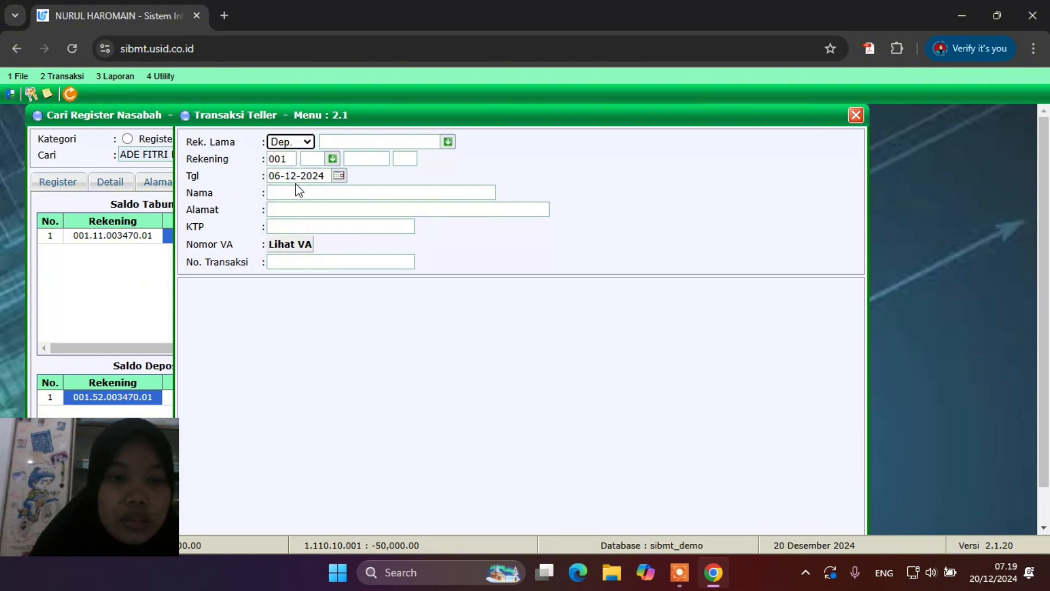
Load the customer's 12-month deposit account with product code 52 and suffix 01
click(334, 159)
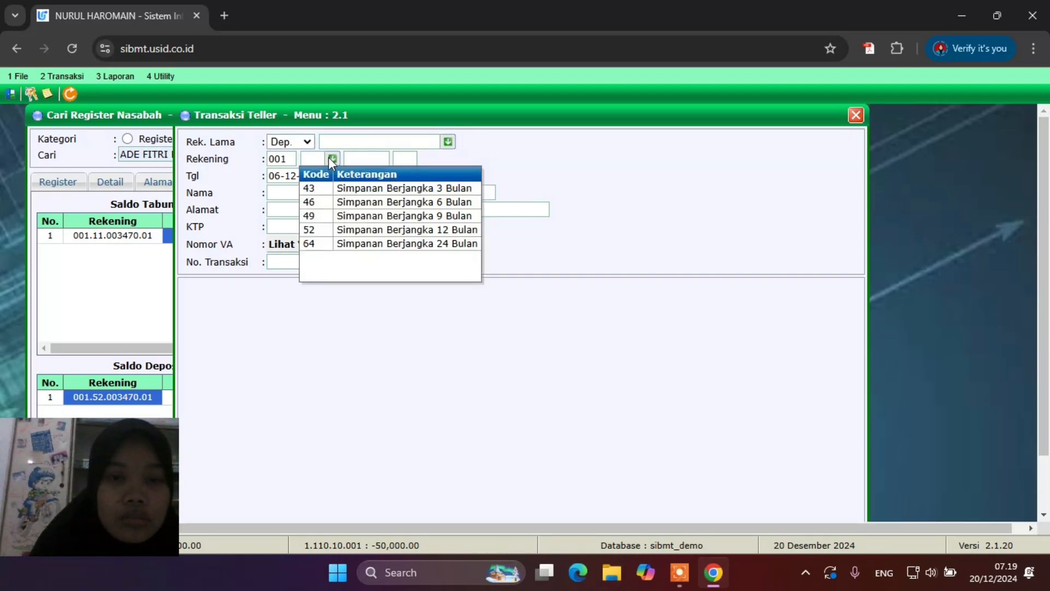
click(351, 231)
click(375, 157)
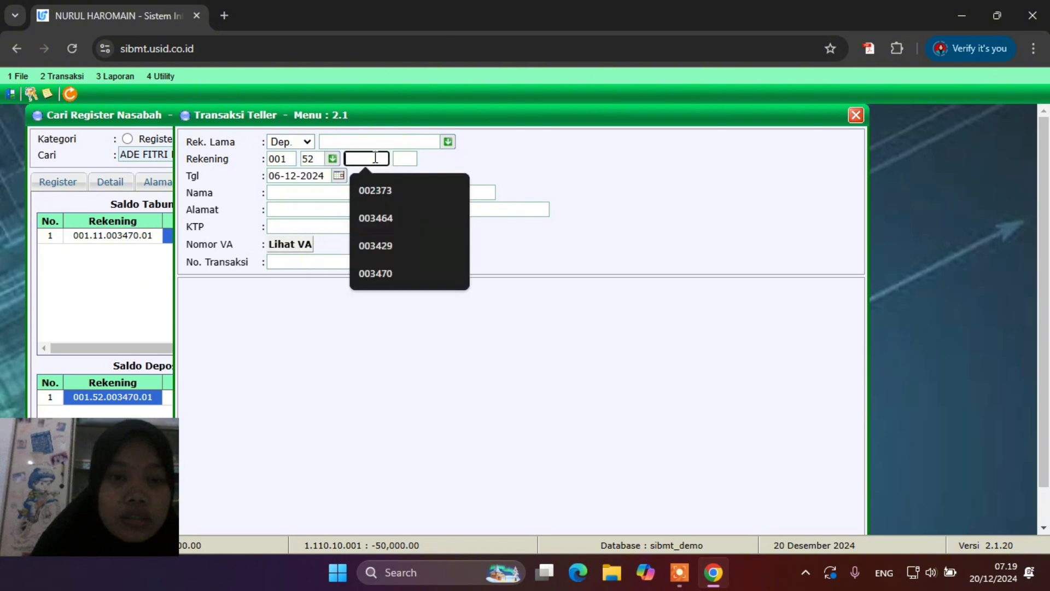
click(380, 268)
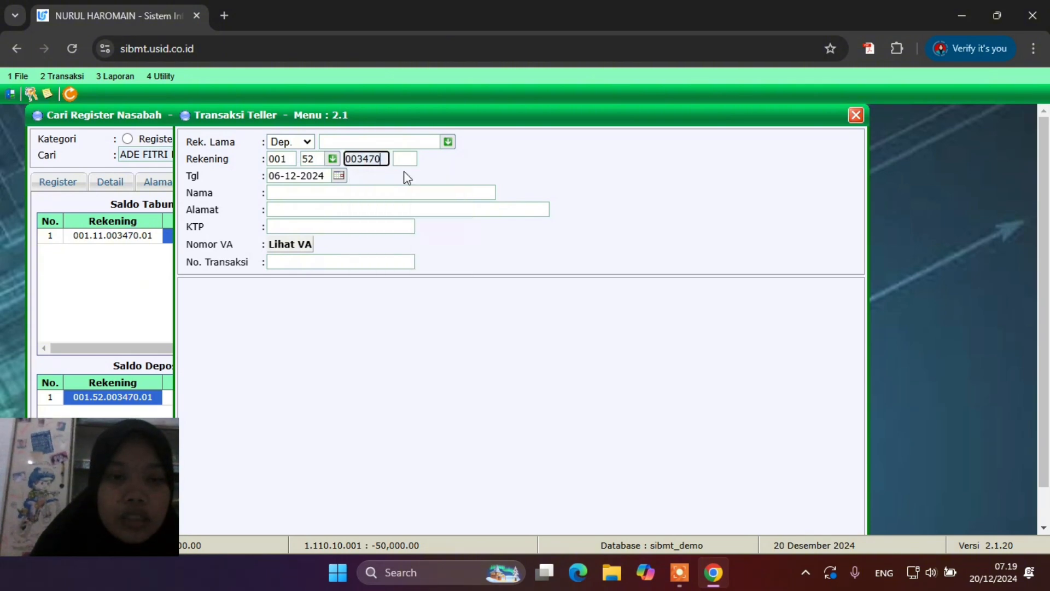
click(404, 160)
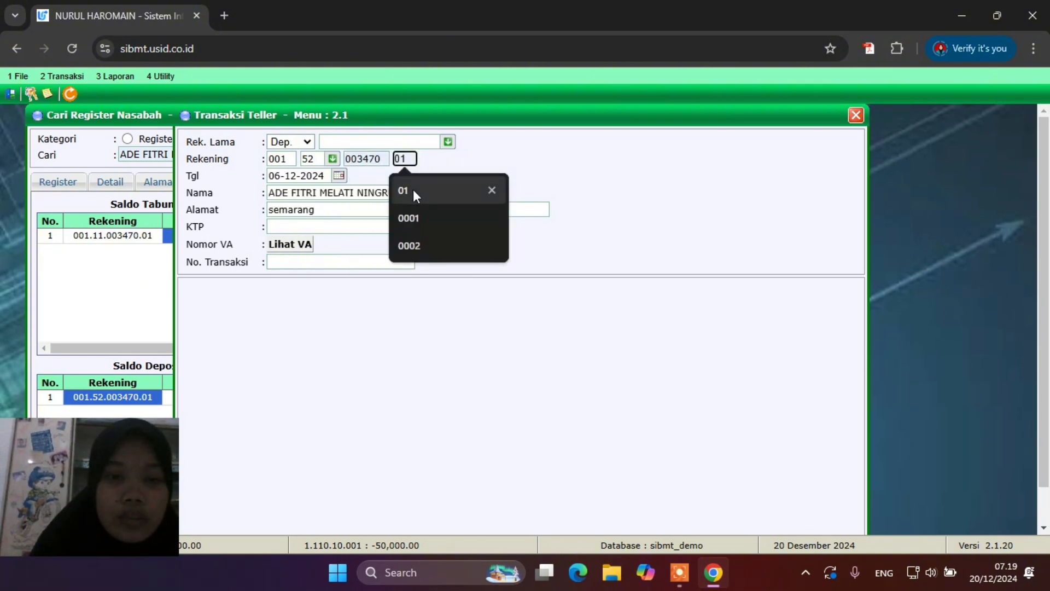
click(412, 190)
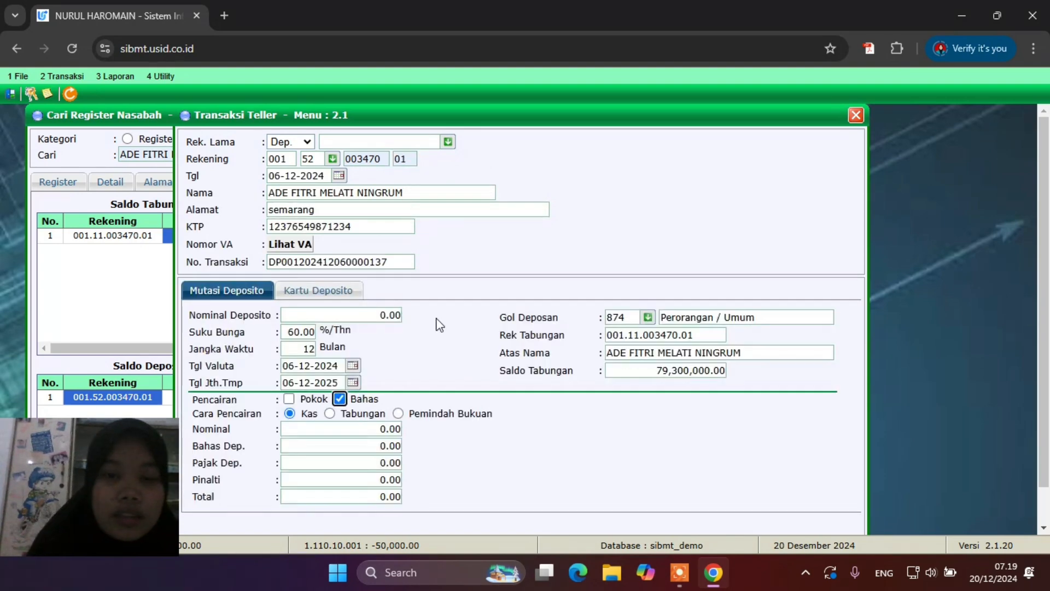
Withdraw the deposit principal early, paying it into the savings account
scroll(437, 319, down, 2)
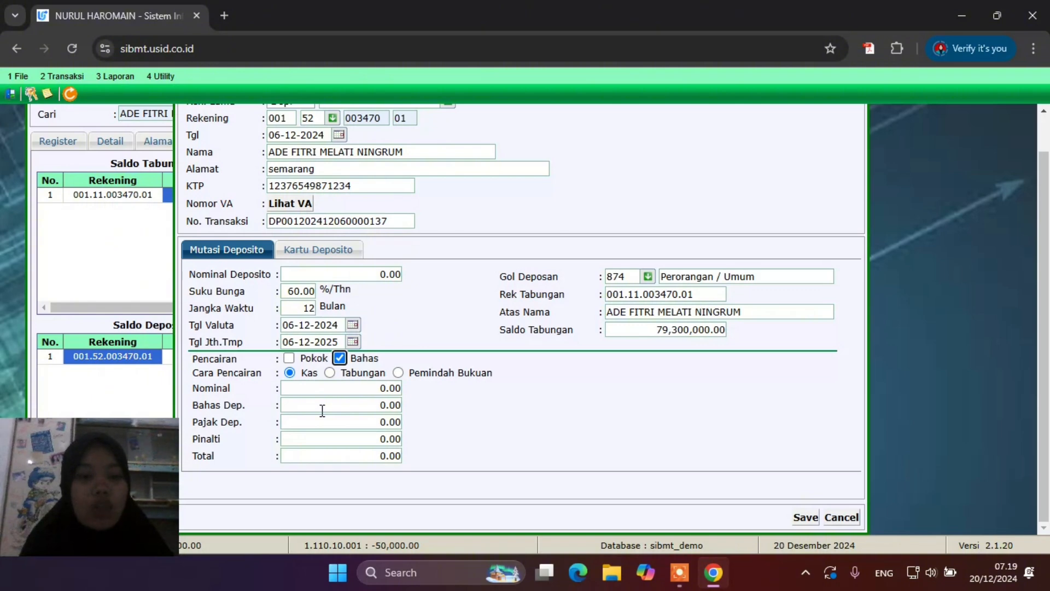
click(289, 359)
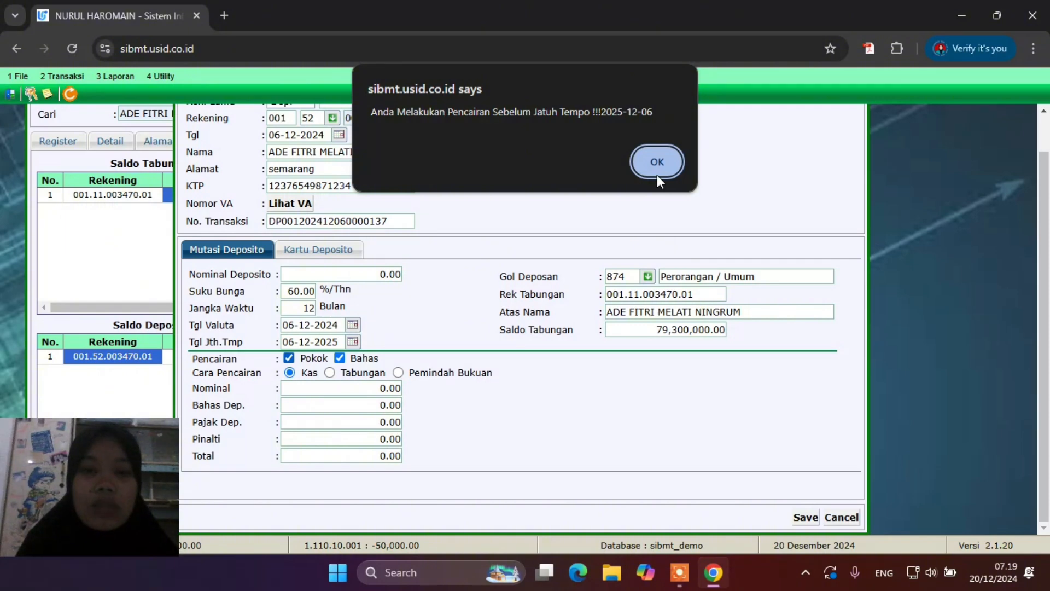
click(657, 175)
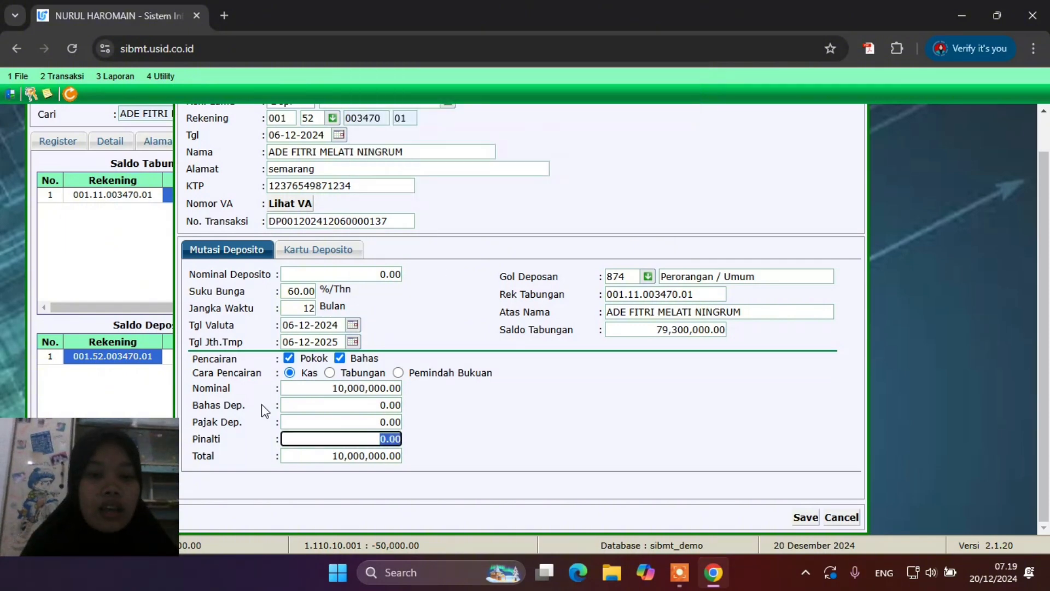
click(331, 373)
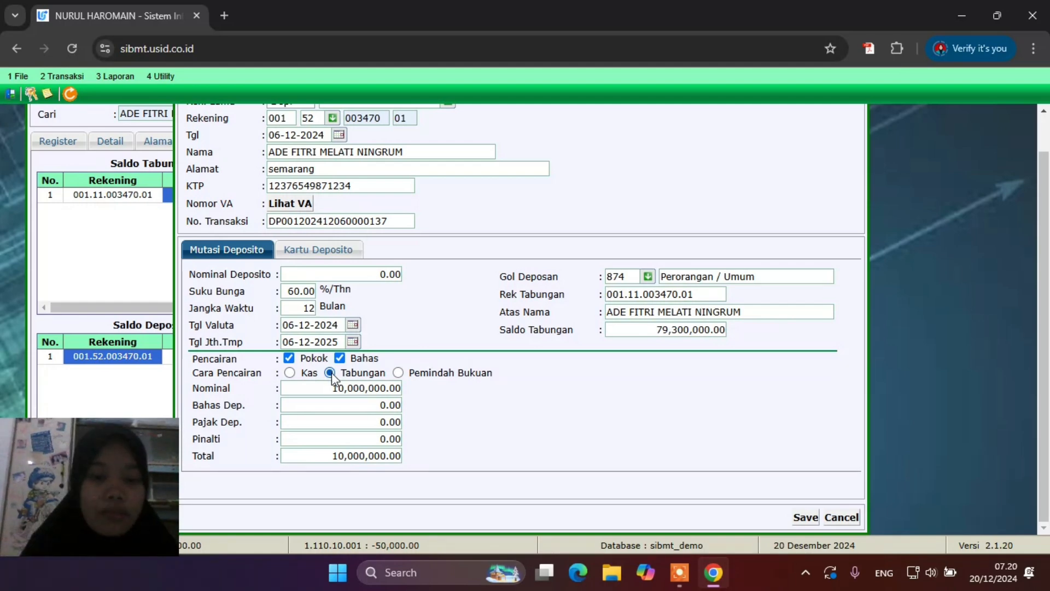
Set the penalty to 1000000 and save the withdrawal, confirming both prompts
click(362, 439)
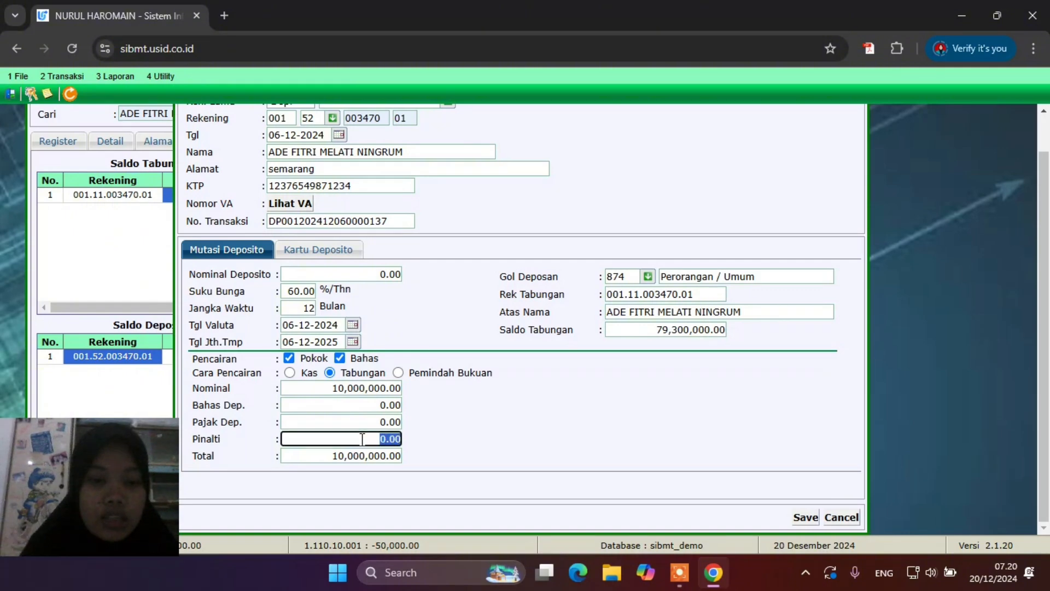
drag(362, 438, 426, 431)
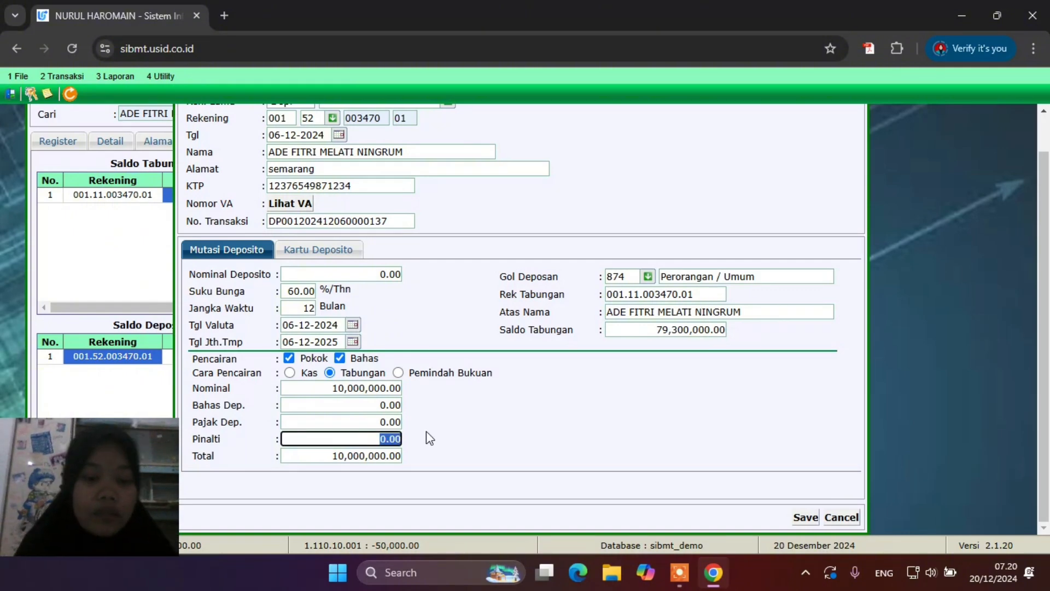
text(100)
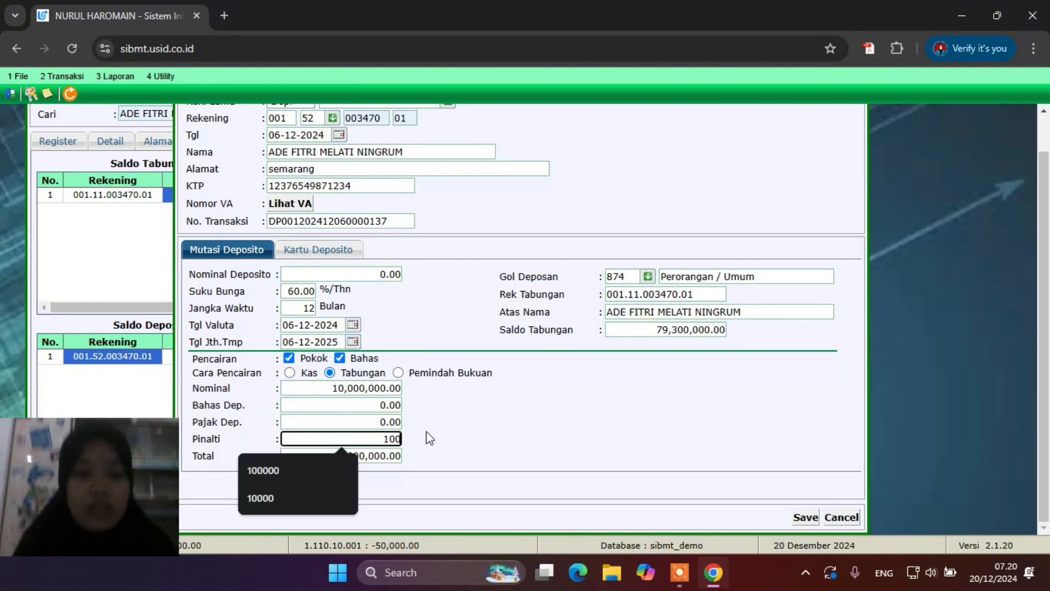
text(0000)
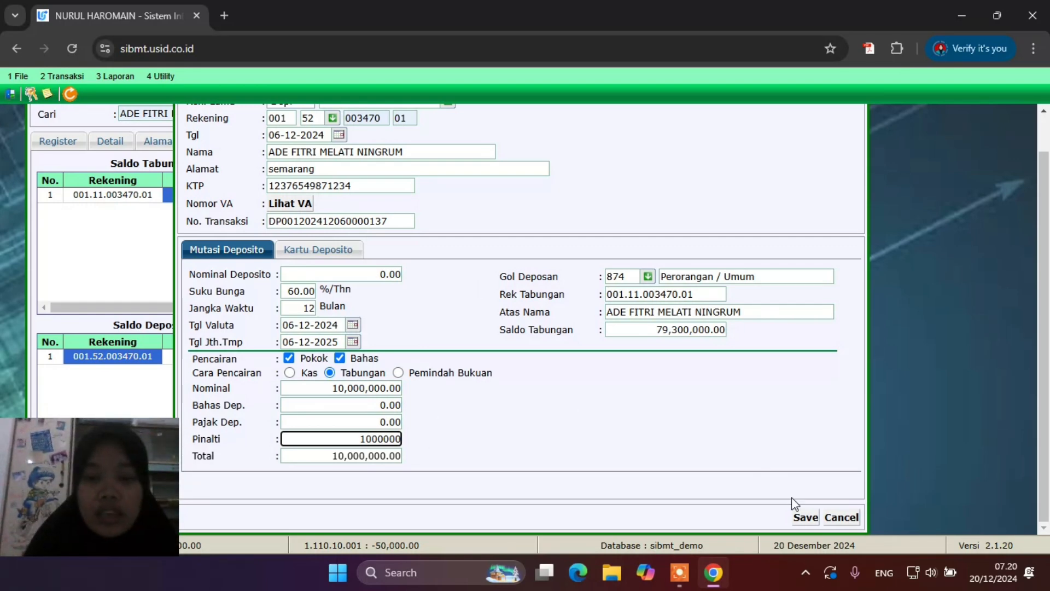
click(805, 517)
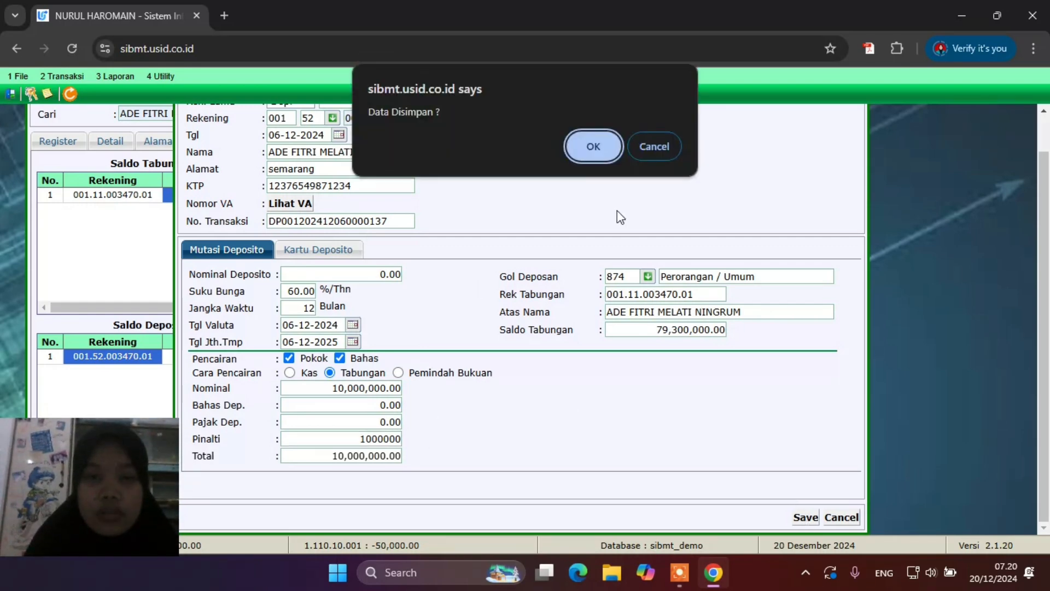
click(582, 155)
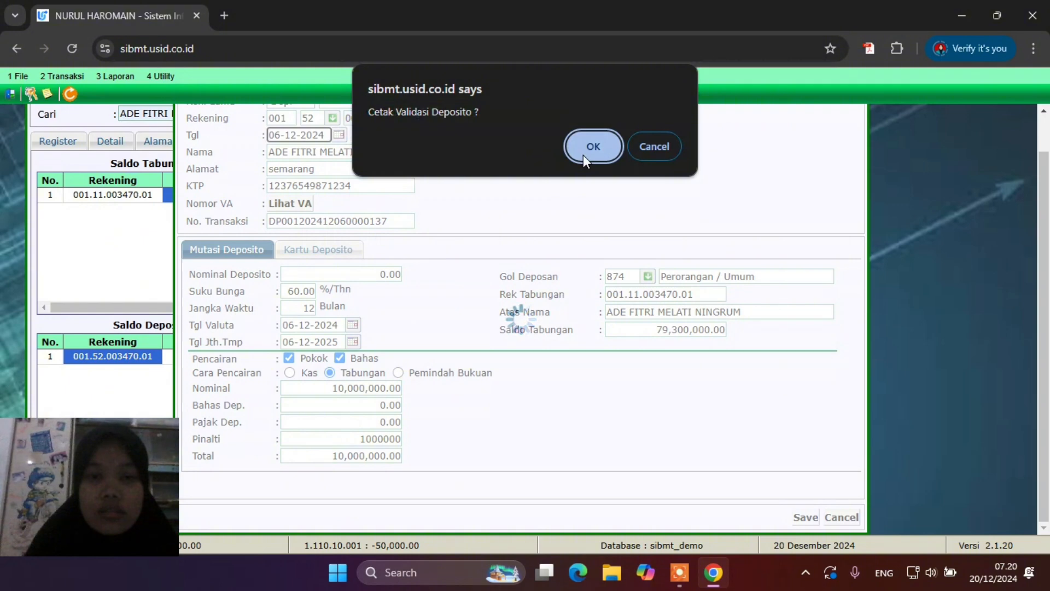
click(582, 156)
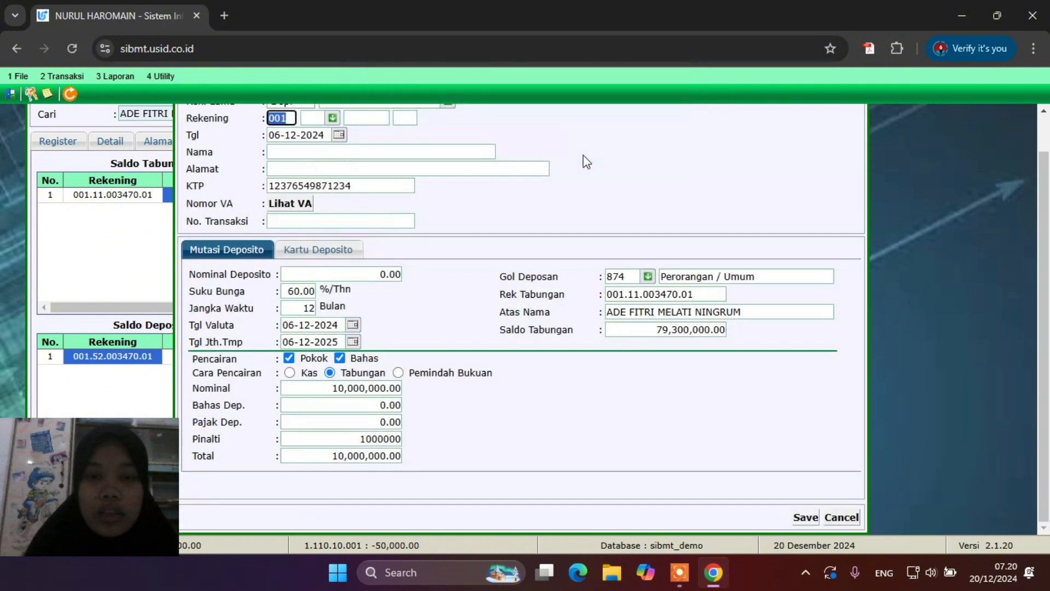
Close Transaksi Teller and reopen the customer's Tabungan & Deposito details
click(857, 114)
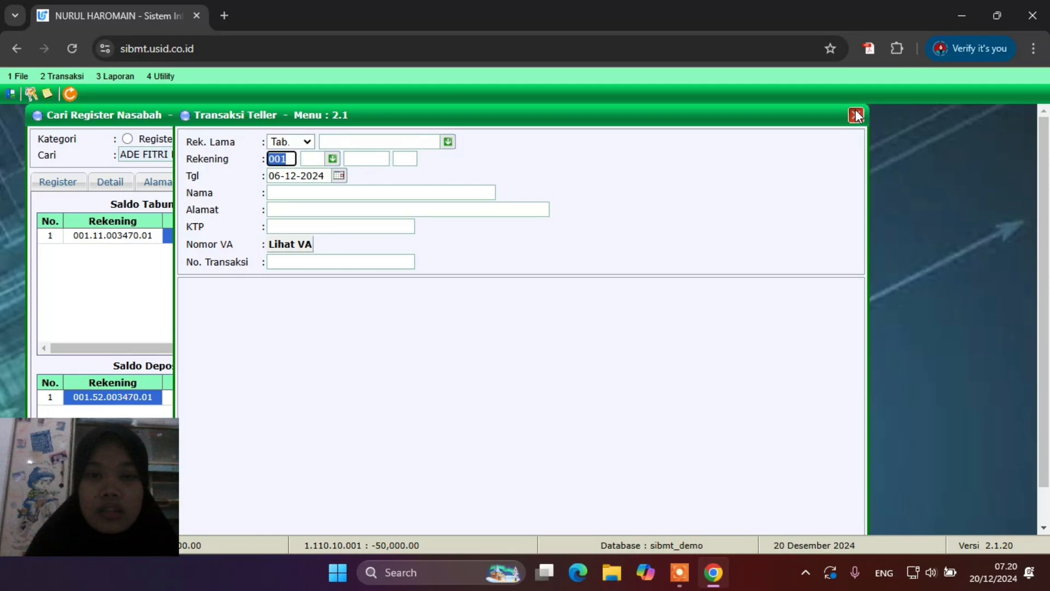
click(575, 155)
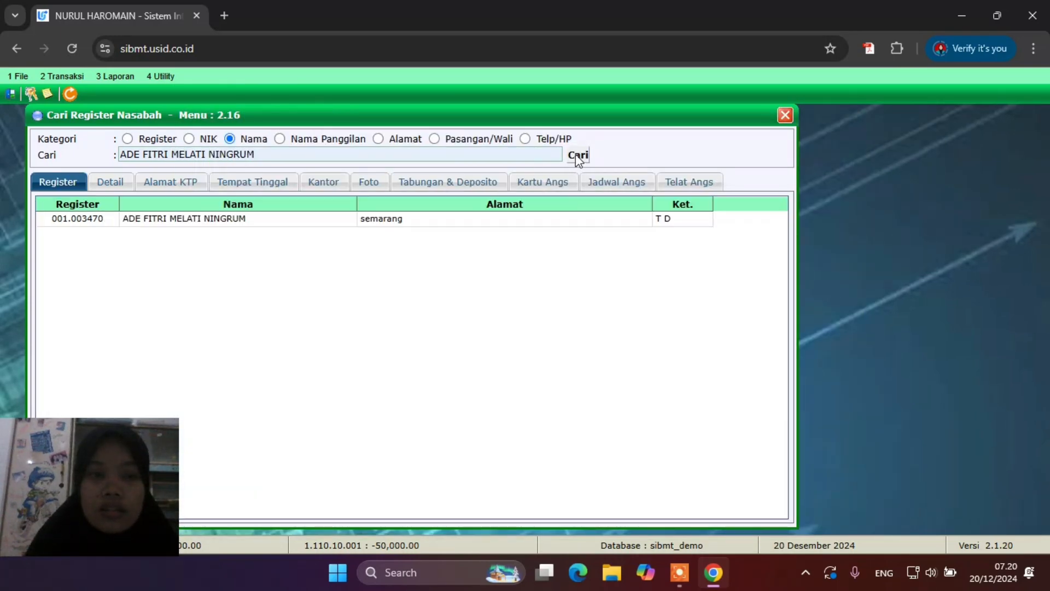
double_click(183, 219)
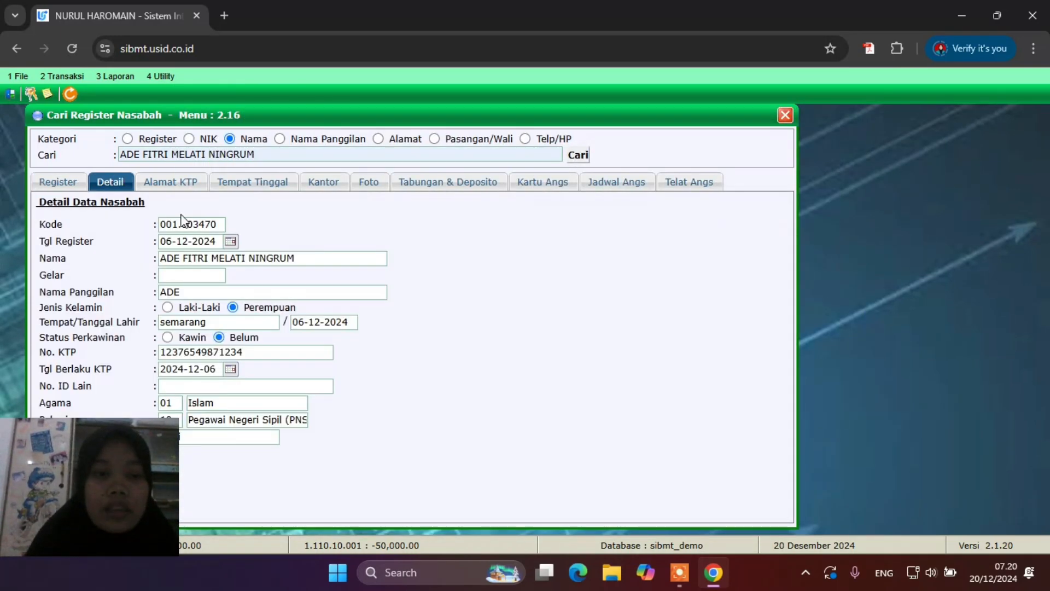
click(430, 184)
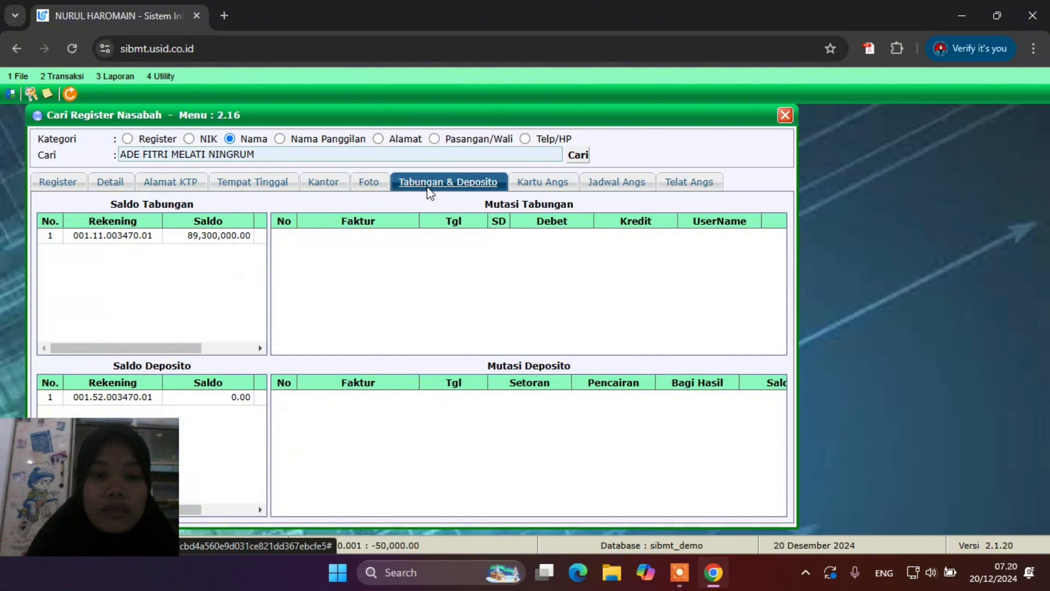
Review the savings (89,300,000.00) and deposit (0.00) transaction histories
click(209, 239)
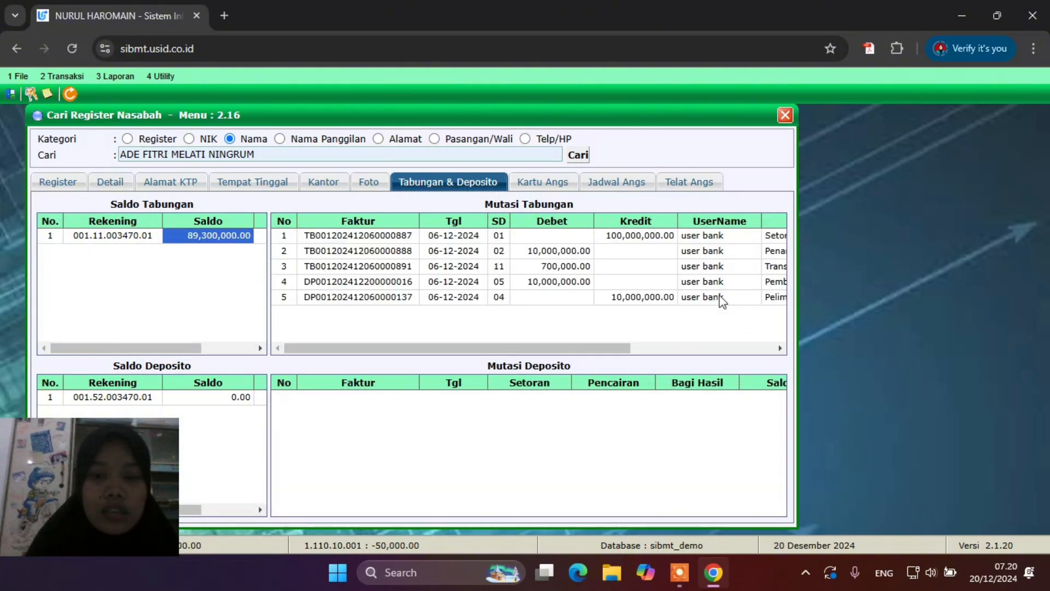
scroll(720, 296, right, 5)
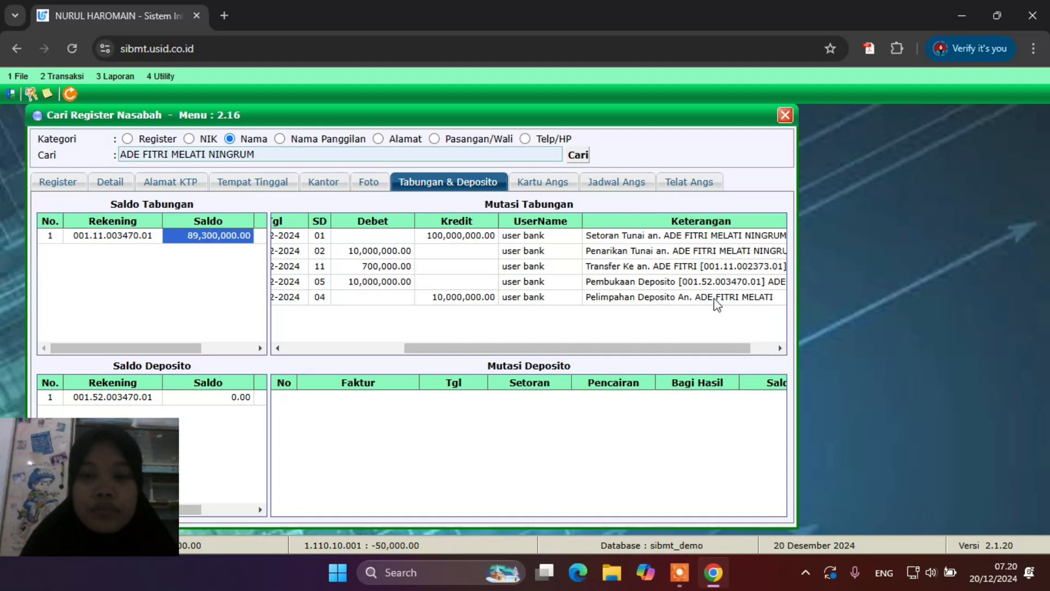
scroll(714, 298, left, 5)
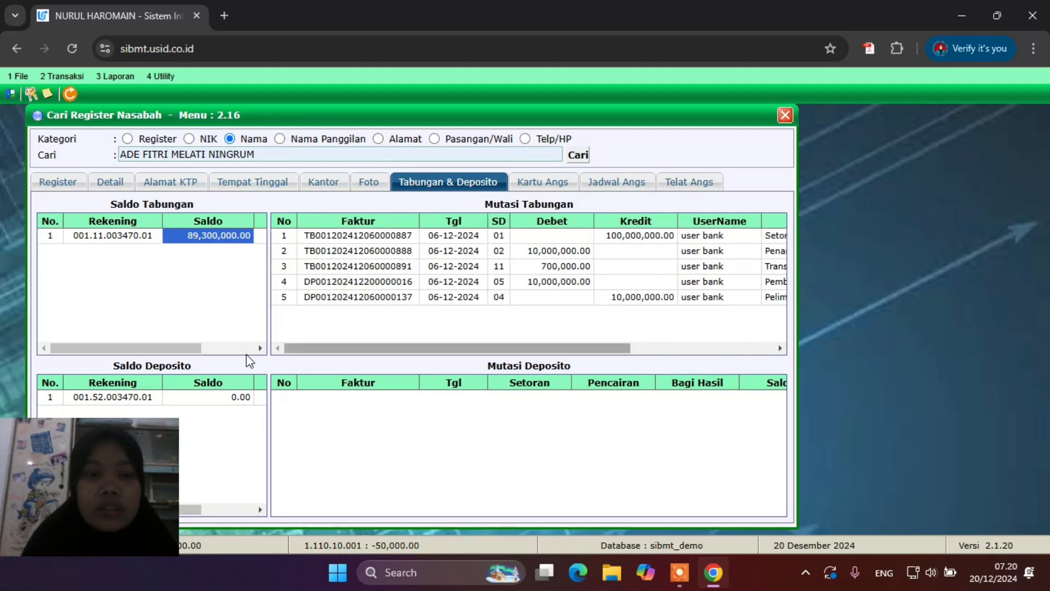
click(230, 396)
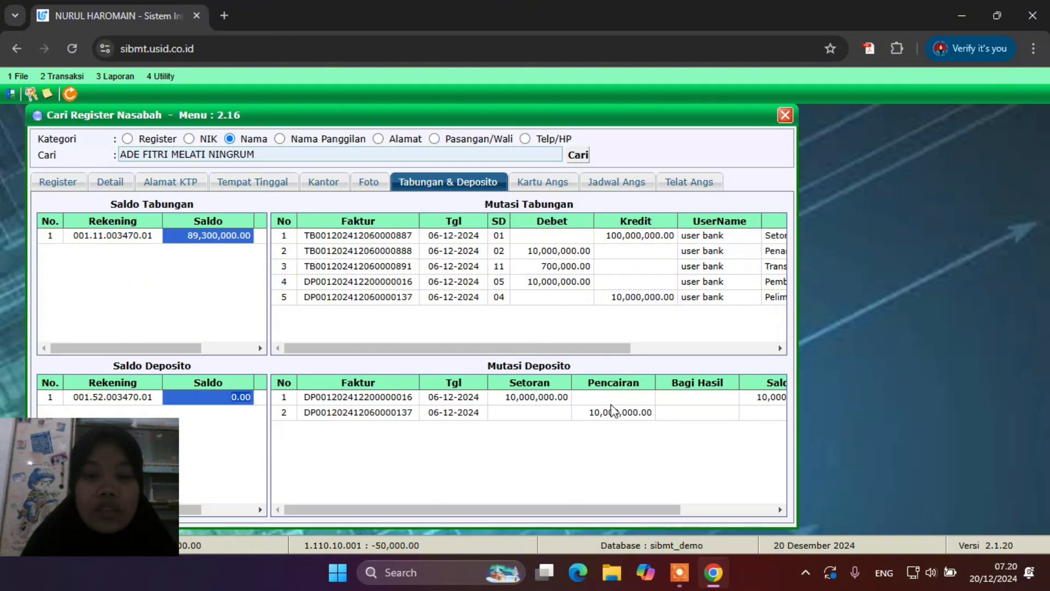
scroll(617, 409, right, 3)
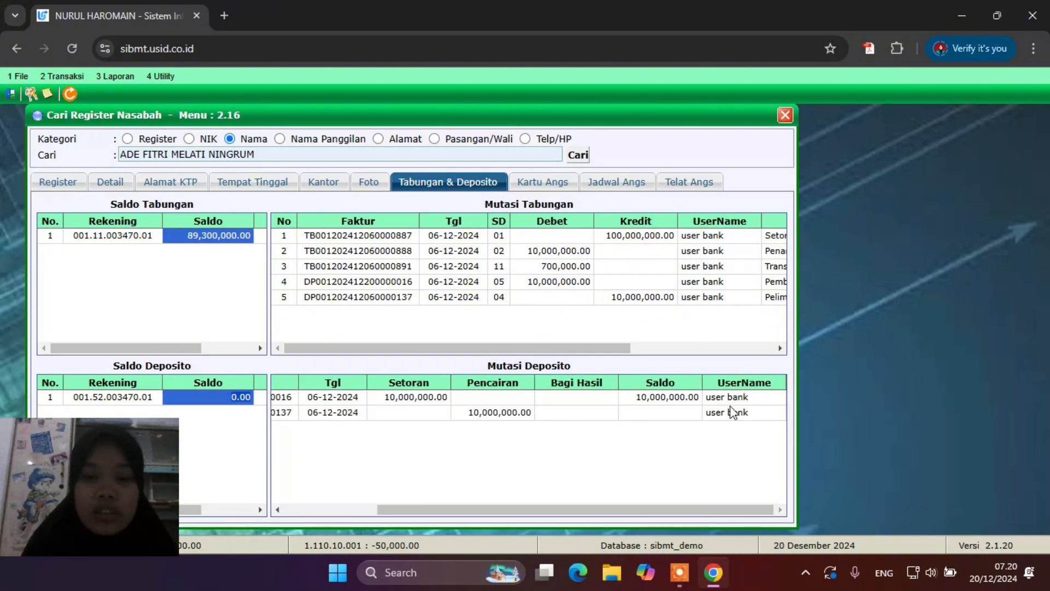
scroll(415, 408, left, 5)
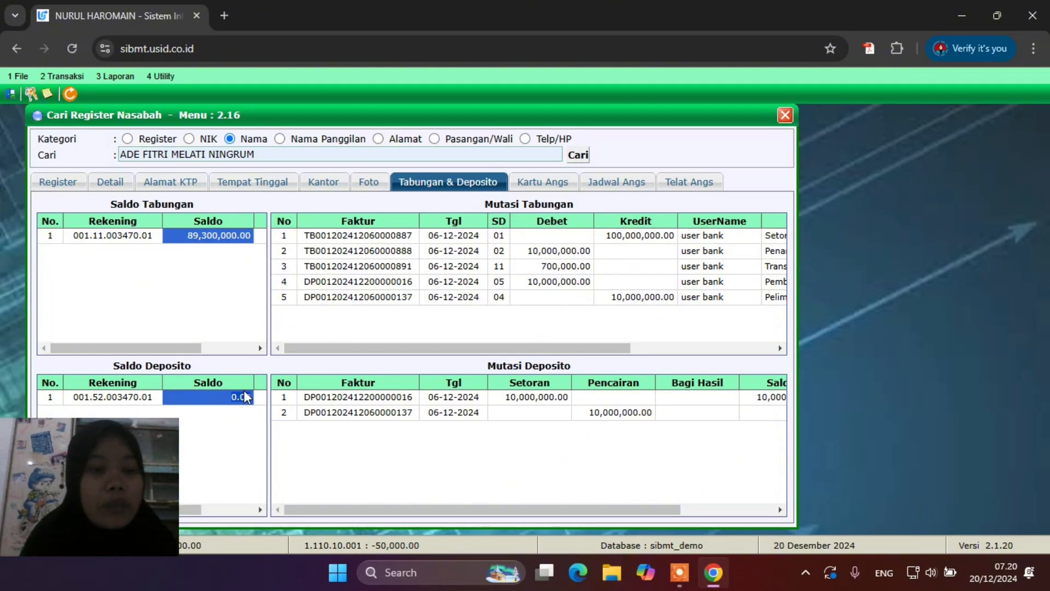
In Hapus Rekening Deposito, load the customer's deposit account with code 52, suffix 01
click(46, 82)
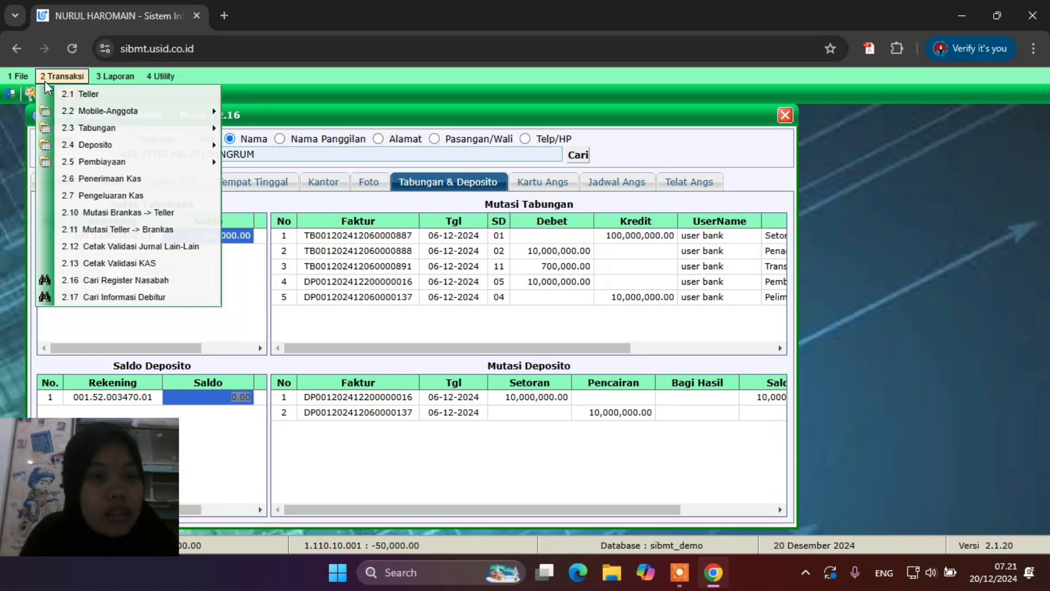
mouse_move(153, 144)
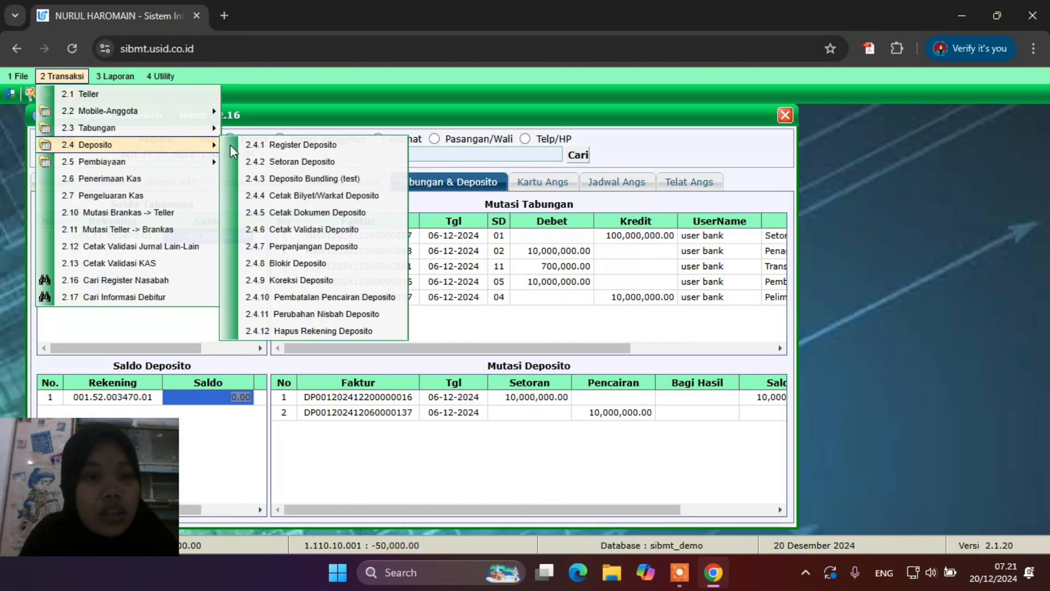
click(330, 330)
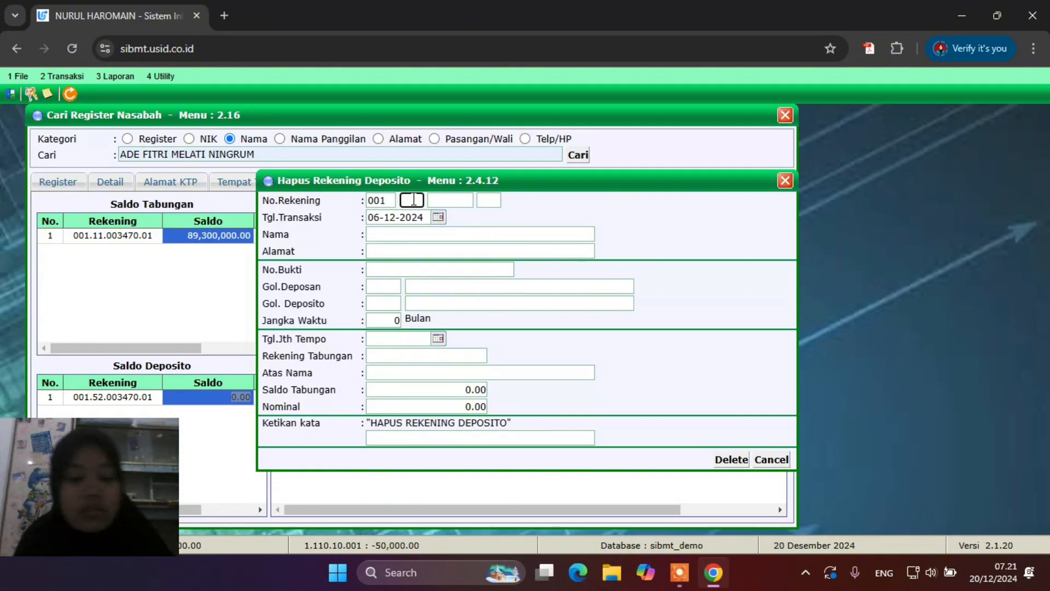
text(52)
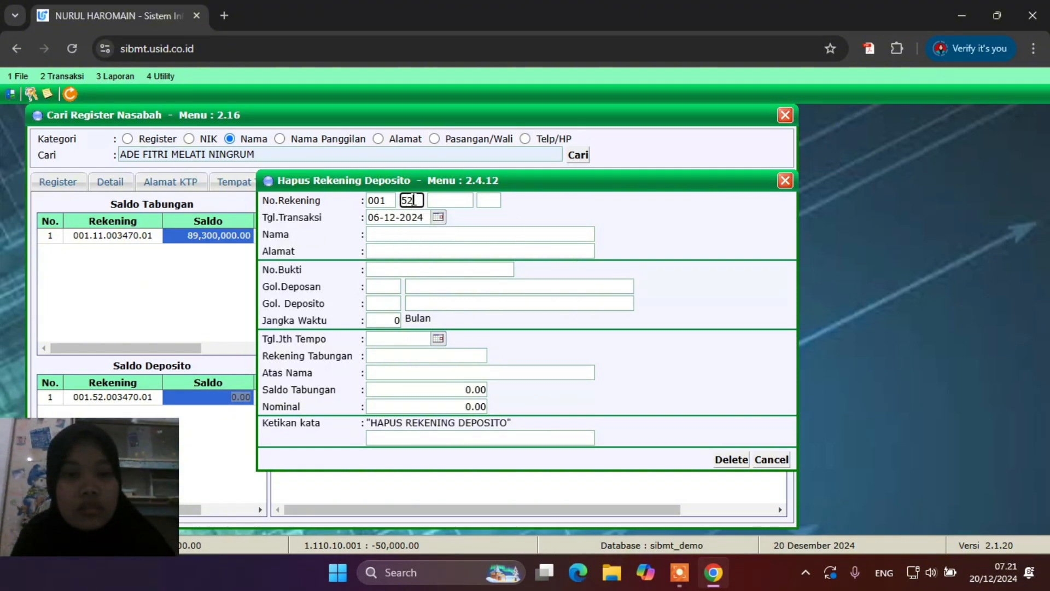
click(443, 200)
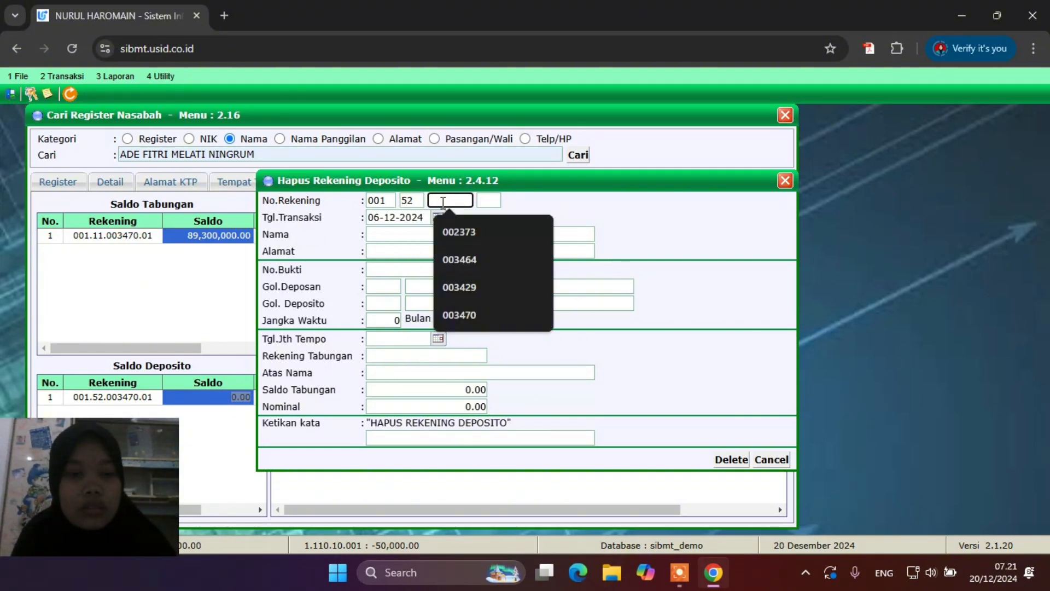
click(474, 313)
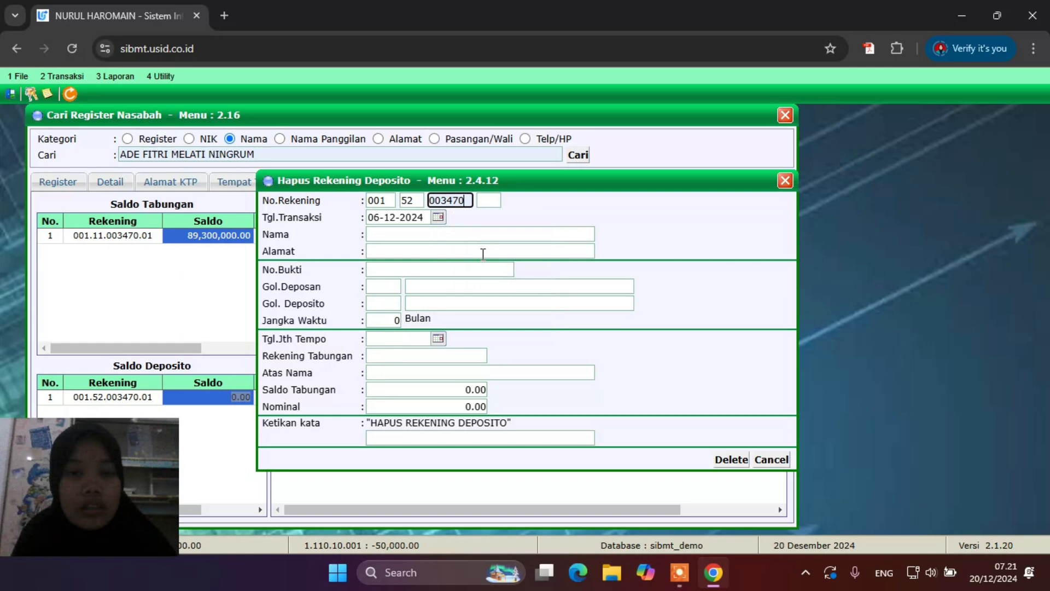
click(490, 201)
click(500, 235)
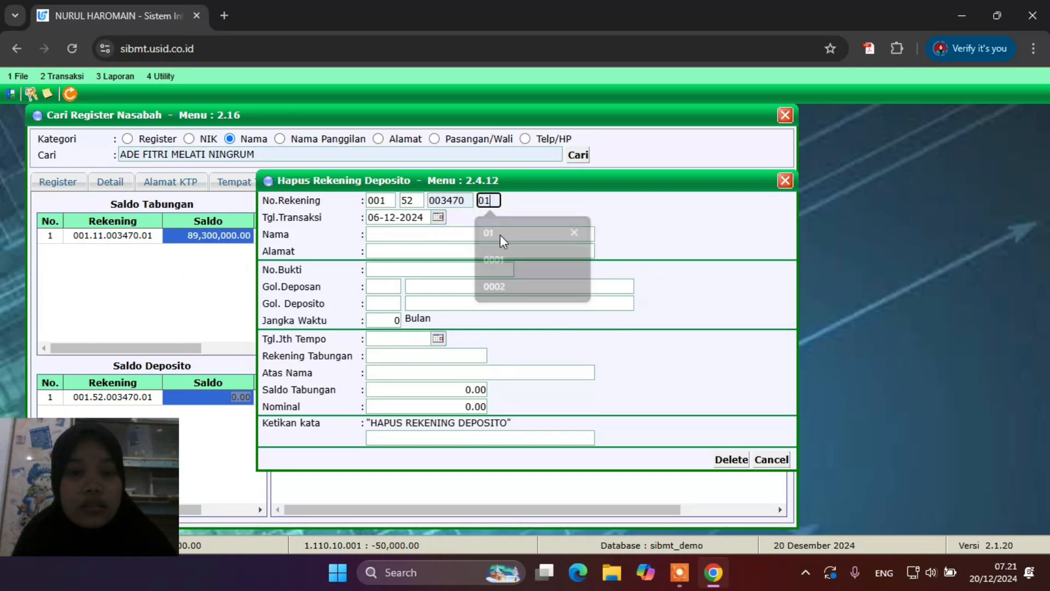
click(477, 231)
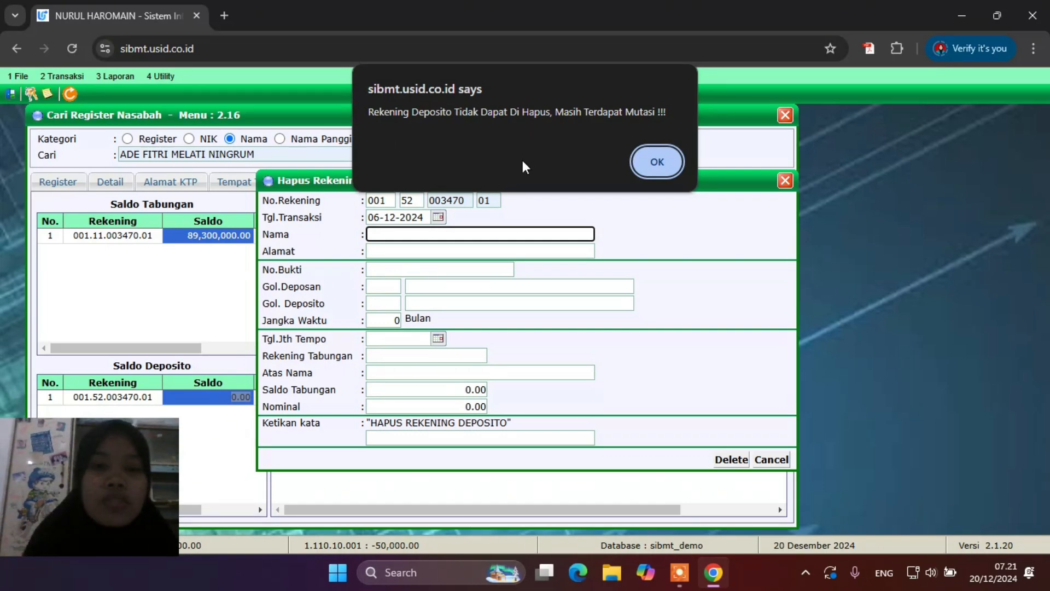
Dismiss the cannot-delete warning and close the deletion form and customer search window
click(656, 162)
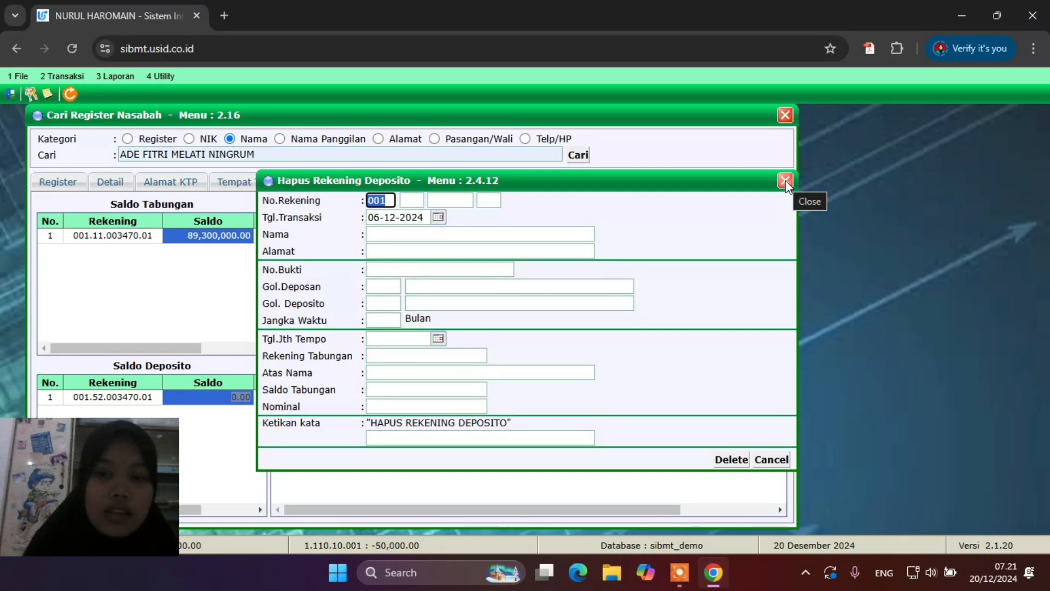
click(785, 179)
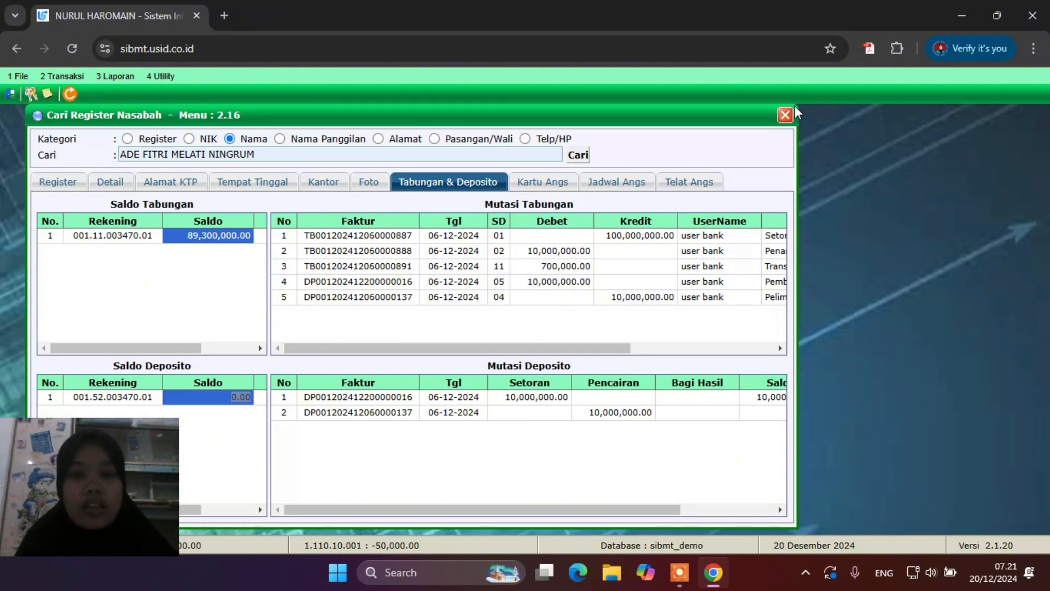
click(782, 114)
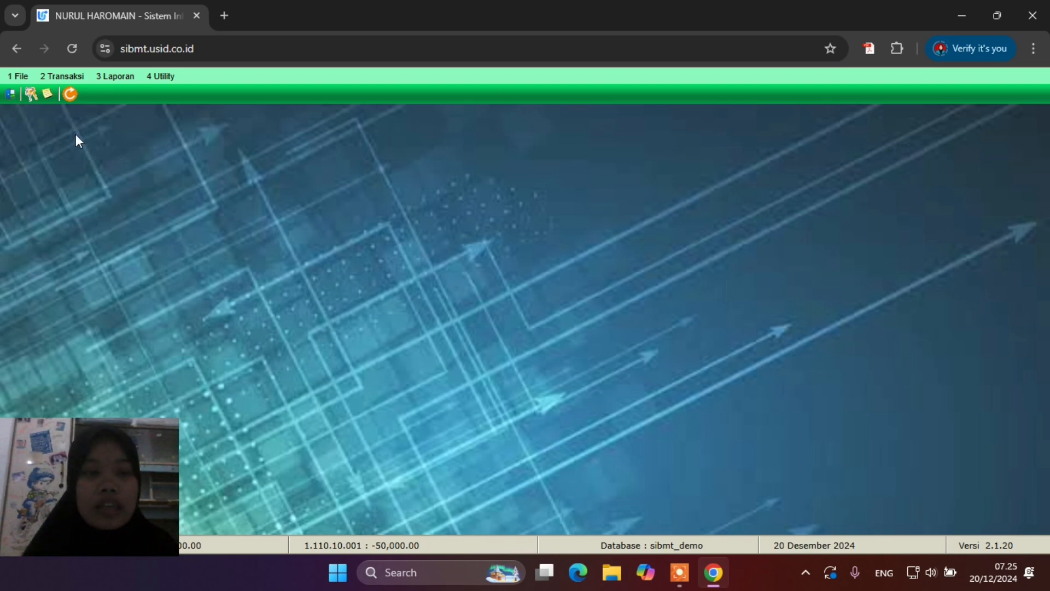
Go to Transaksi > 2.5 Pembiayaan > 2.5.2 Jaminan > 2.5.2.1 Pengikatan Jaminan
click(64, 78)
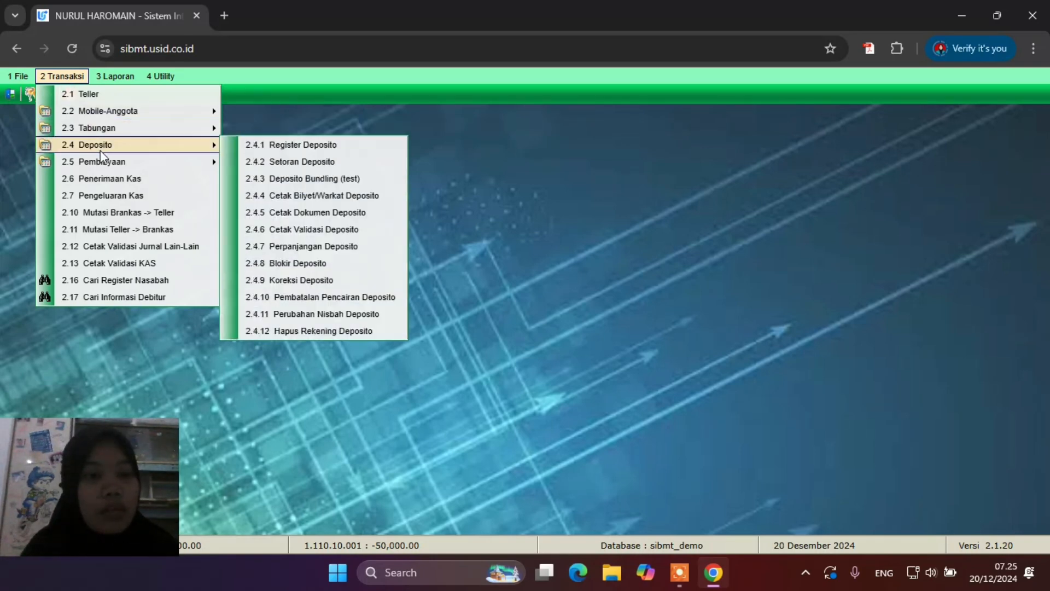
mouse_move(101, 163)
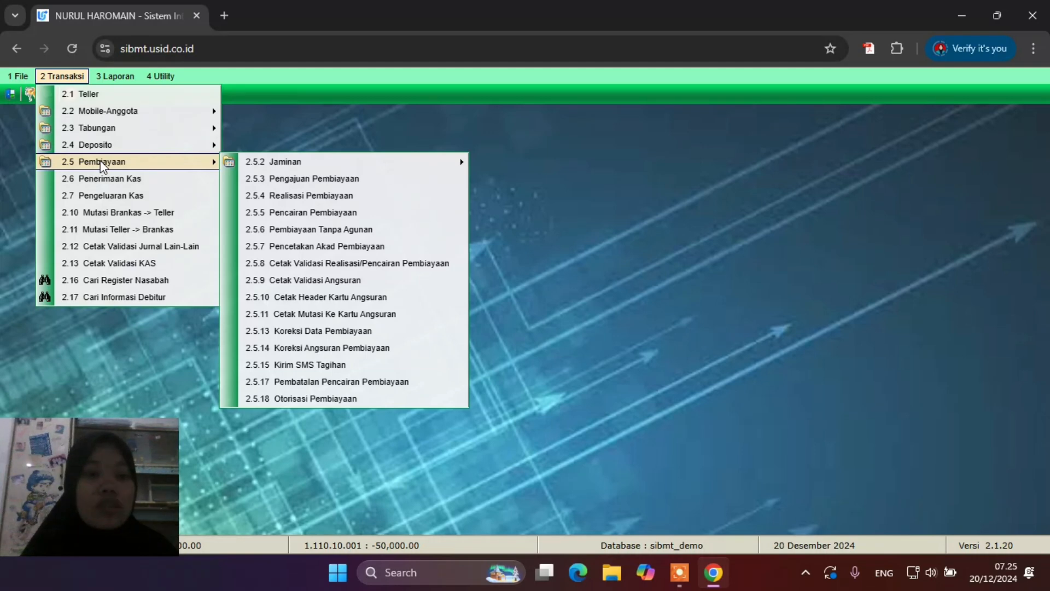
mouse_move(291, 170)
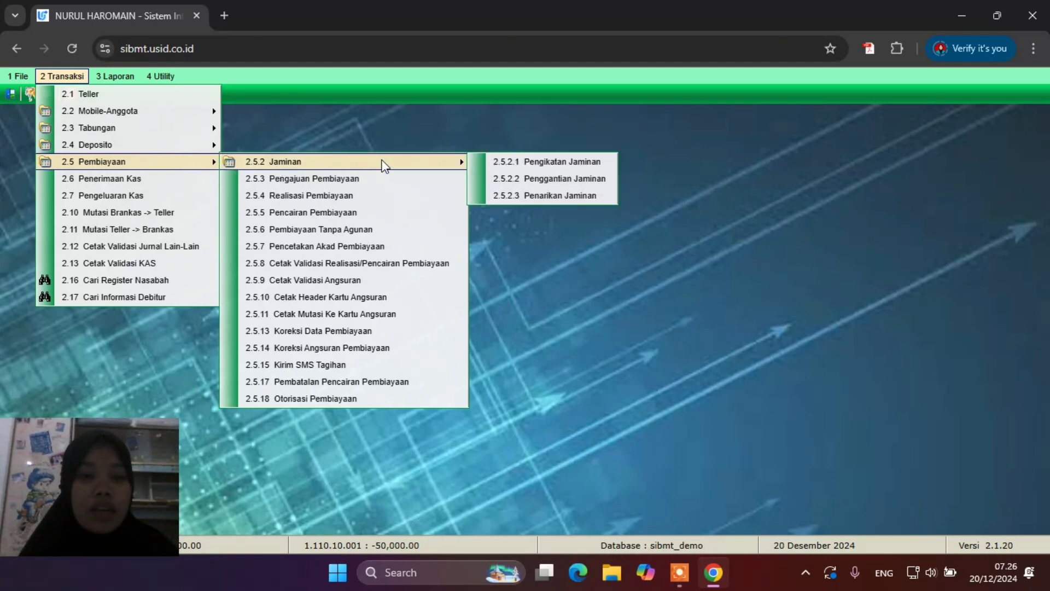
click(527, 163)
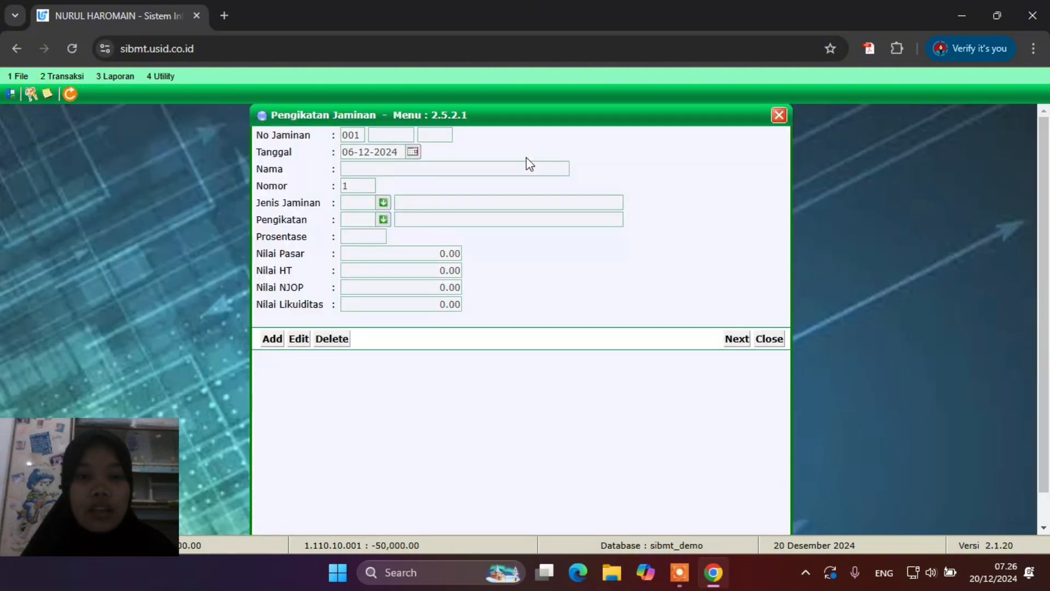
Add a collateral for the customer: type 4 PERHIASAN EMAS DAN LOGAM MULIA, binding 01
click(272, 339)
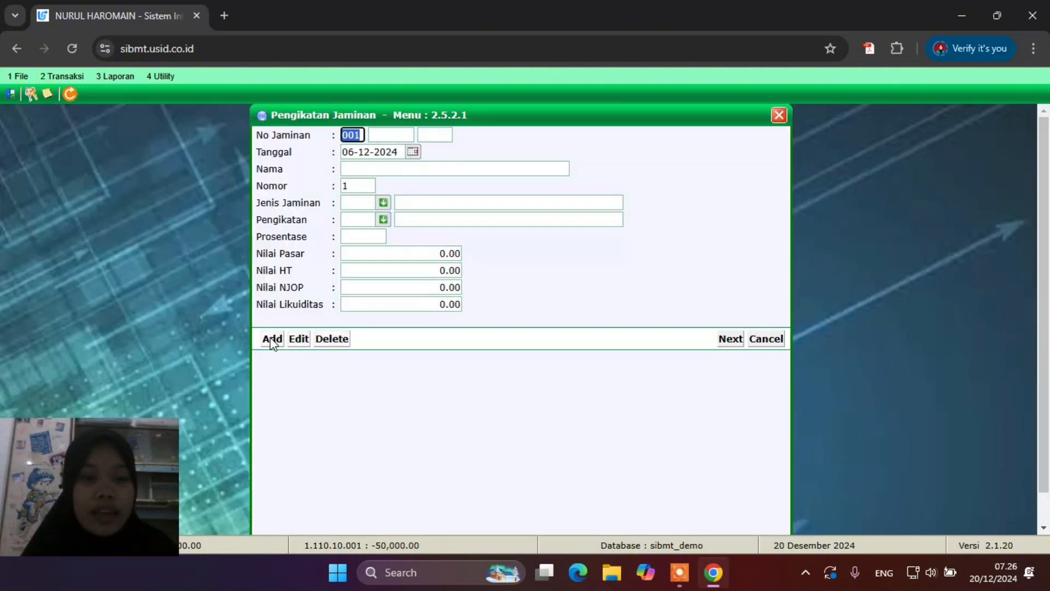
click(398, 138)
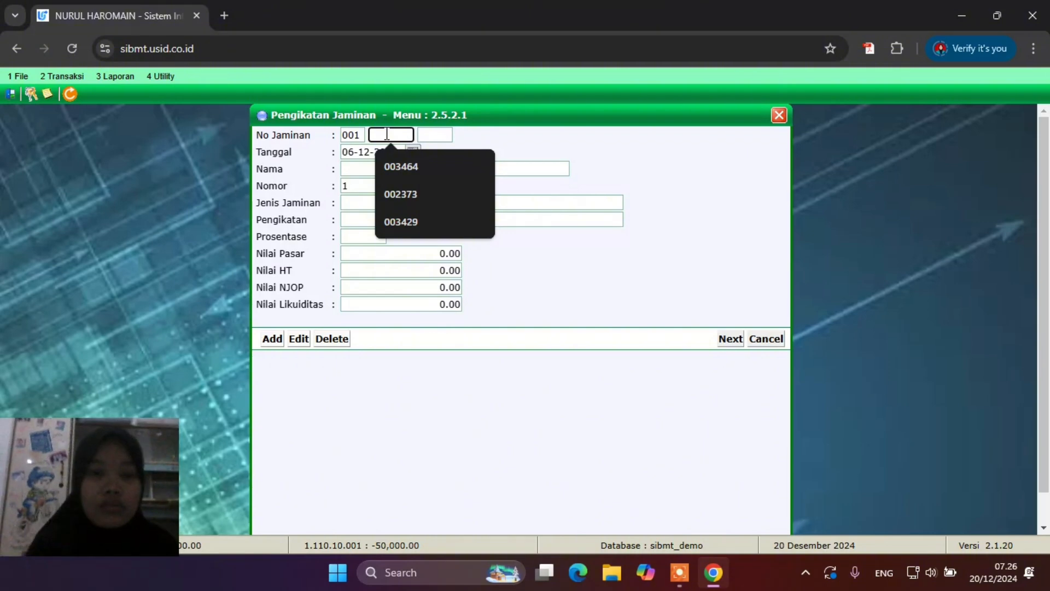
text(0034)
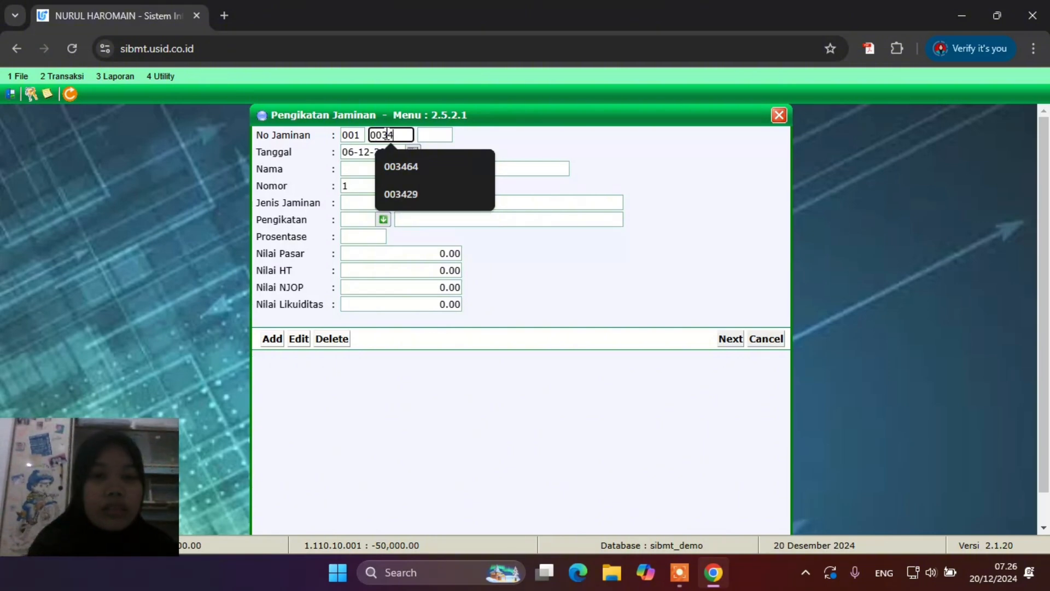
text(70)
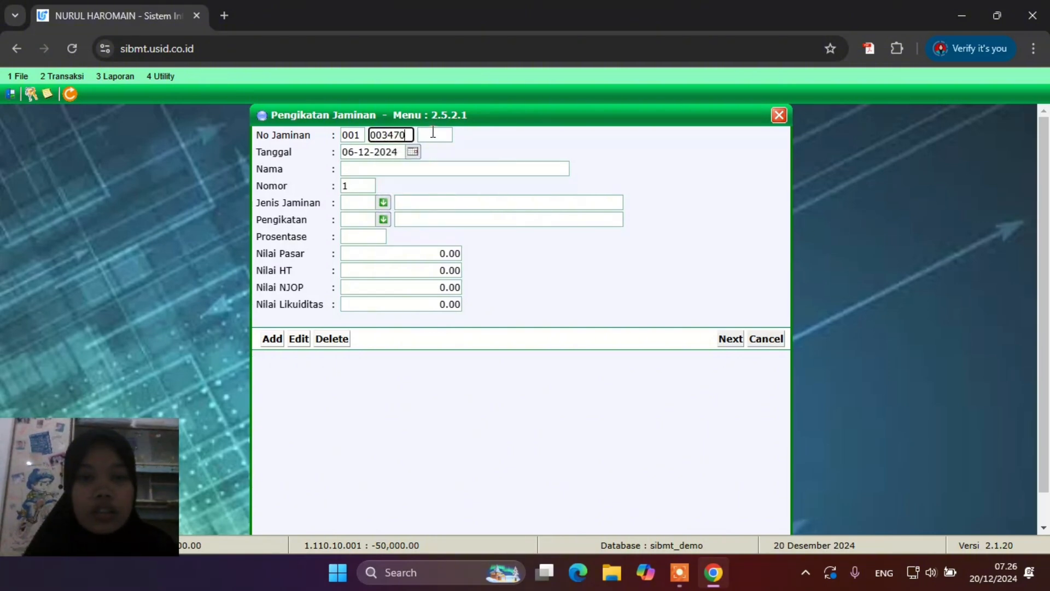
key(Return)
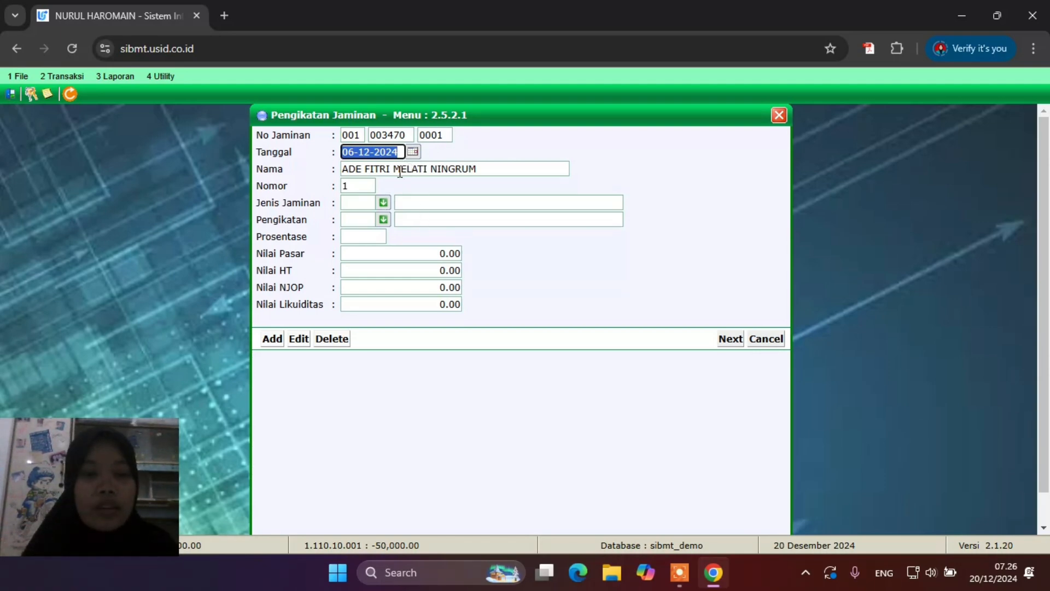
click(382, 202)
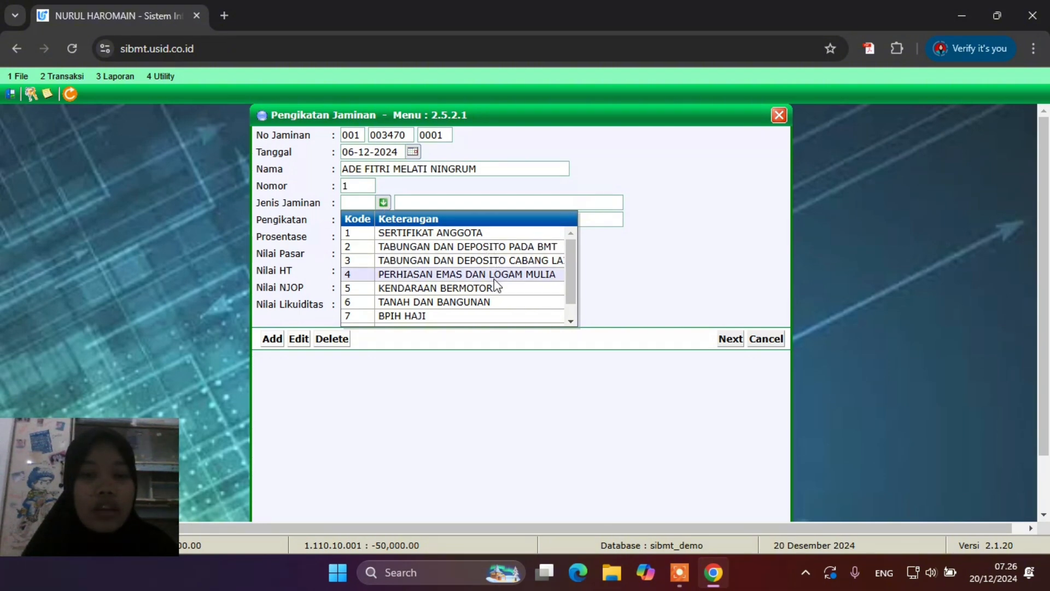
click(494, 276)
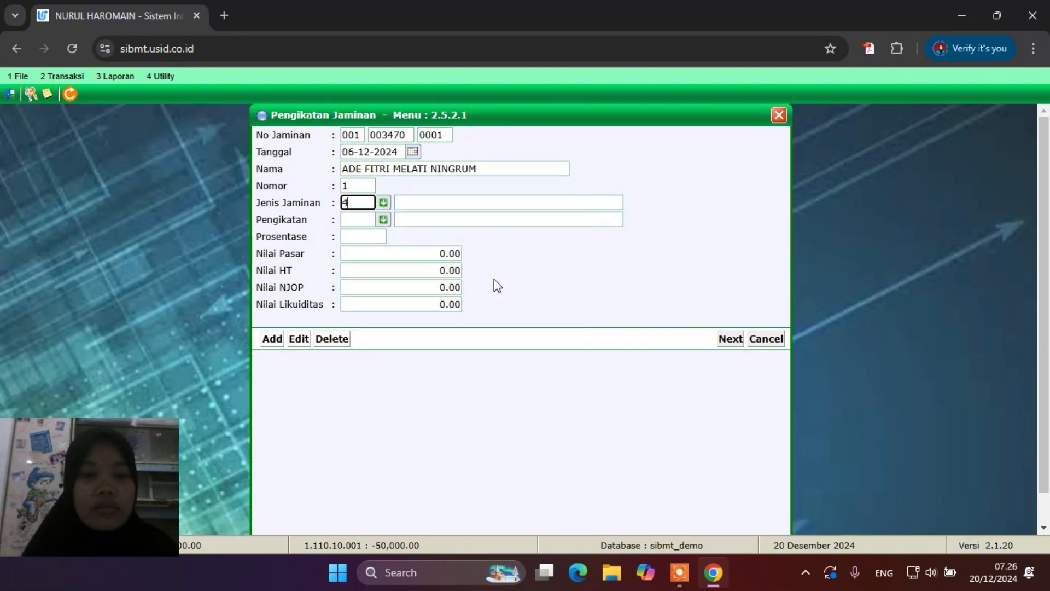
click(384, 219)
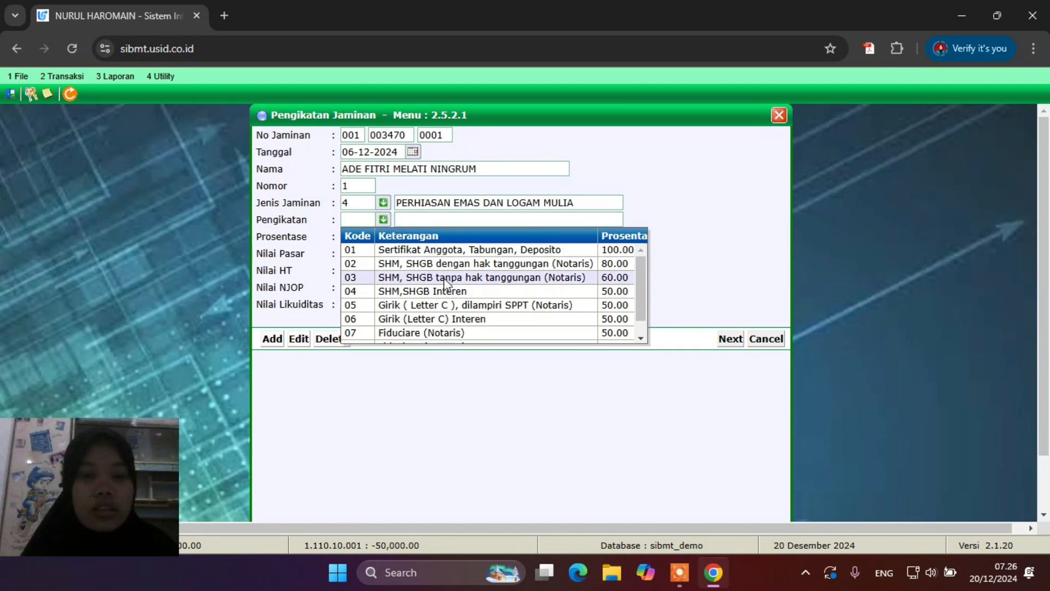
scroll(448, 288, down, 1)
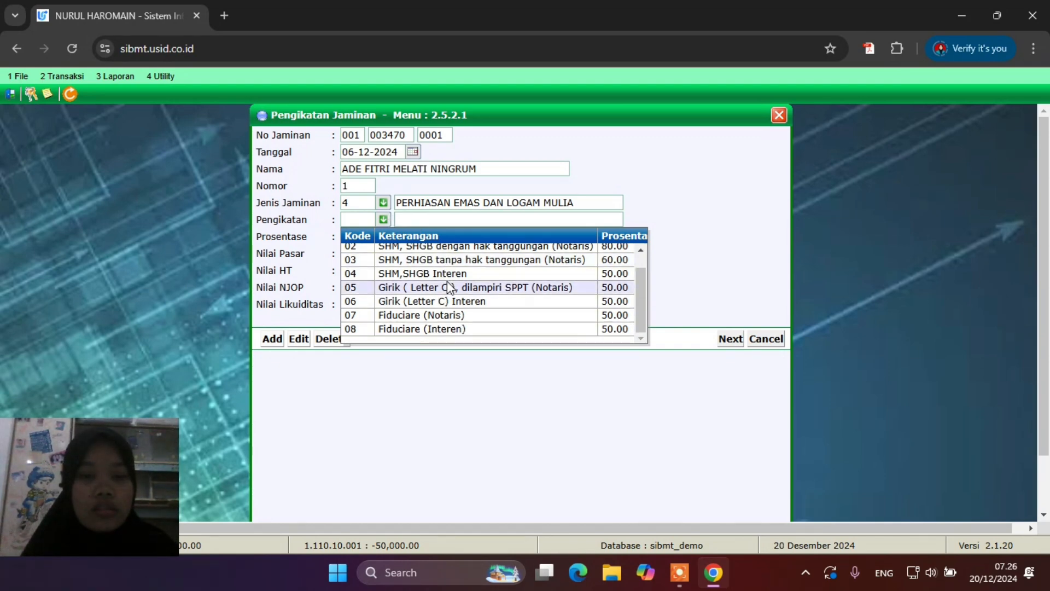
scroll(449, 287, up, 1)
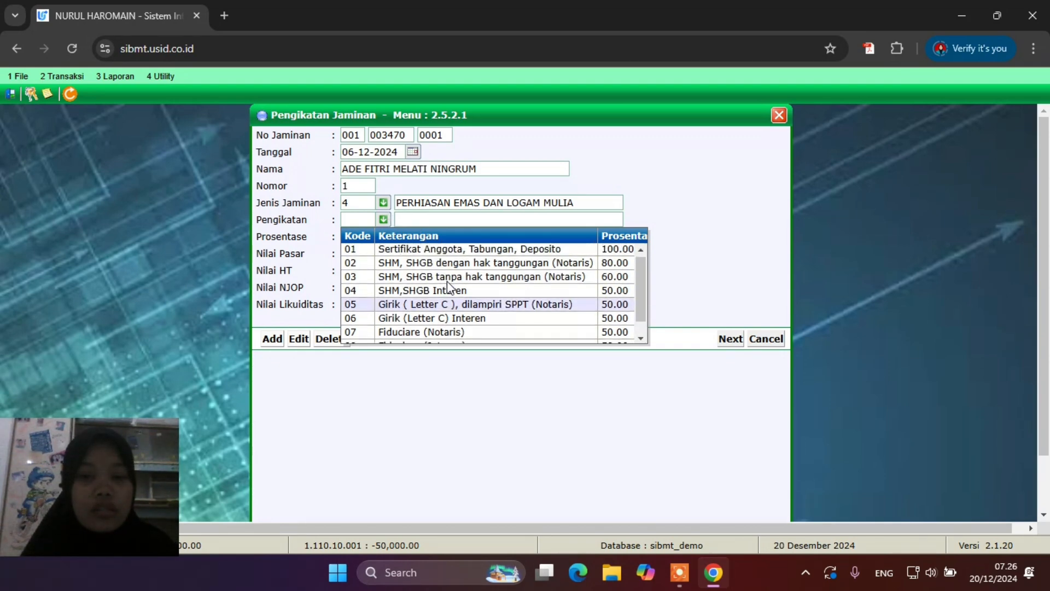
click(459, 249)
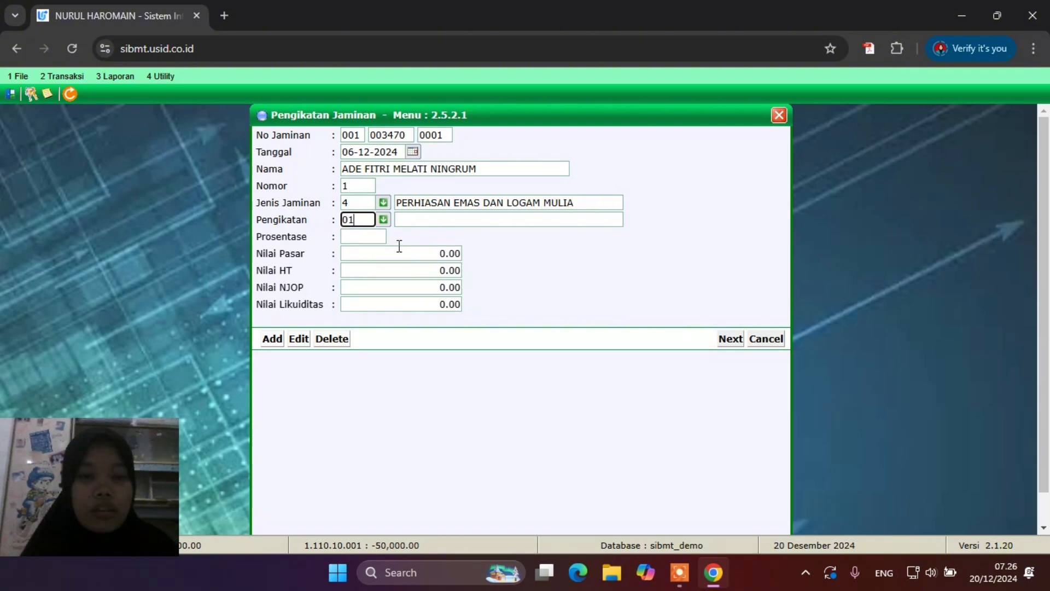
click(365, 236)
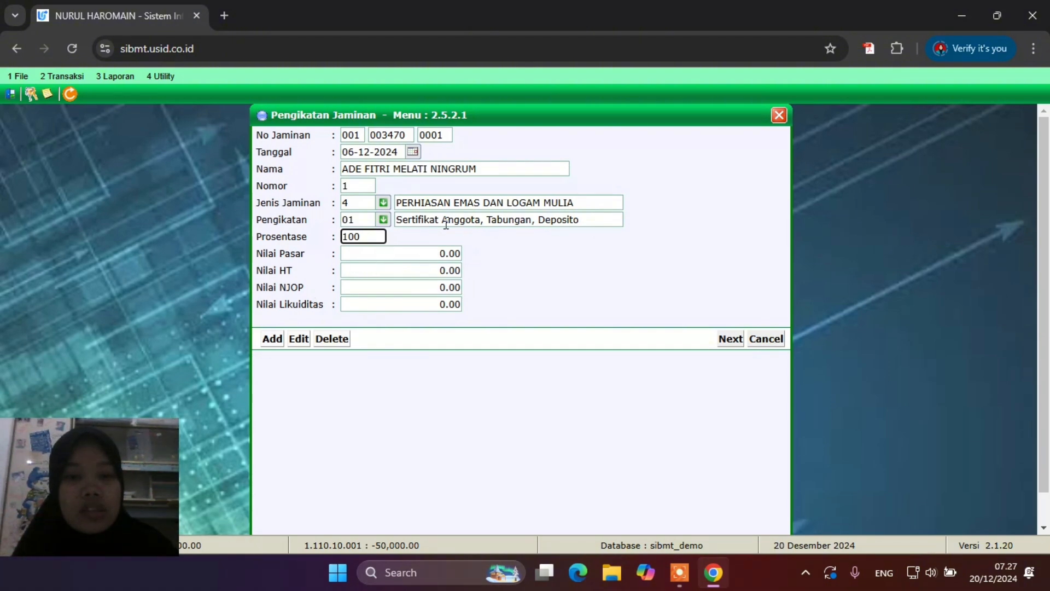
Set the collateral's market value to 40,000,000.00
click(430, 256)
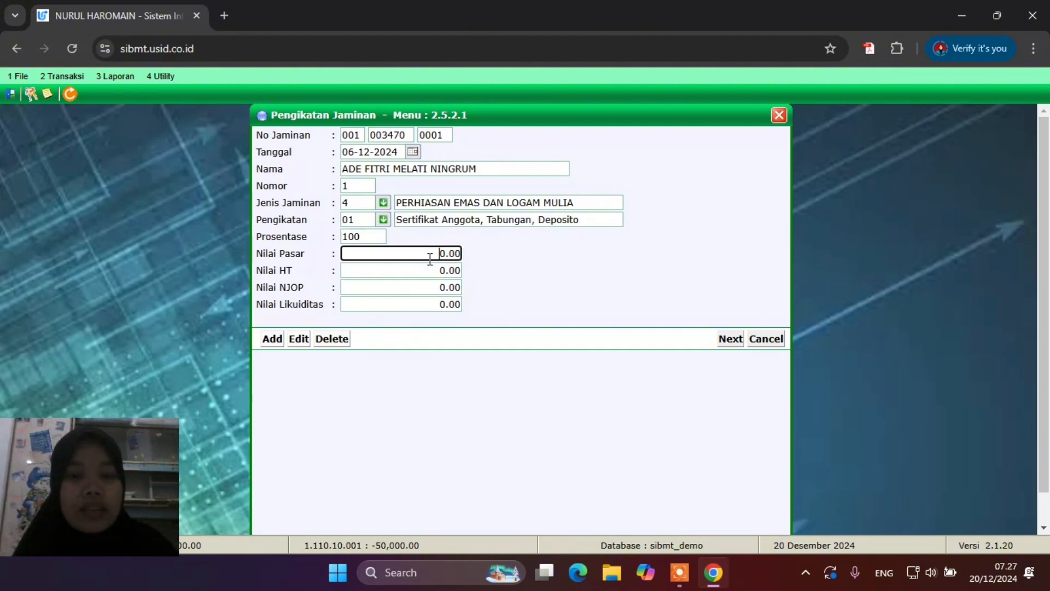
drag(435, 255, 511, 260)
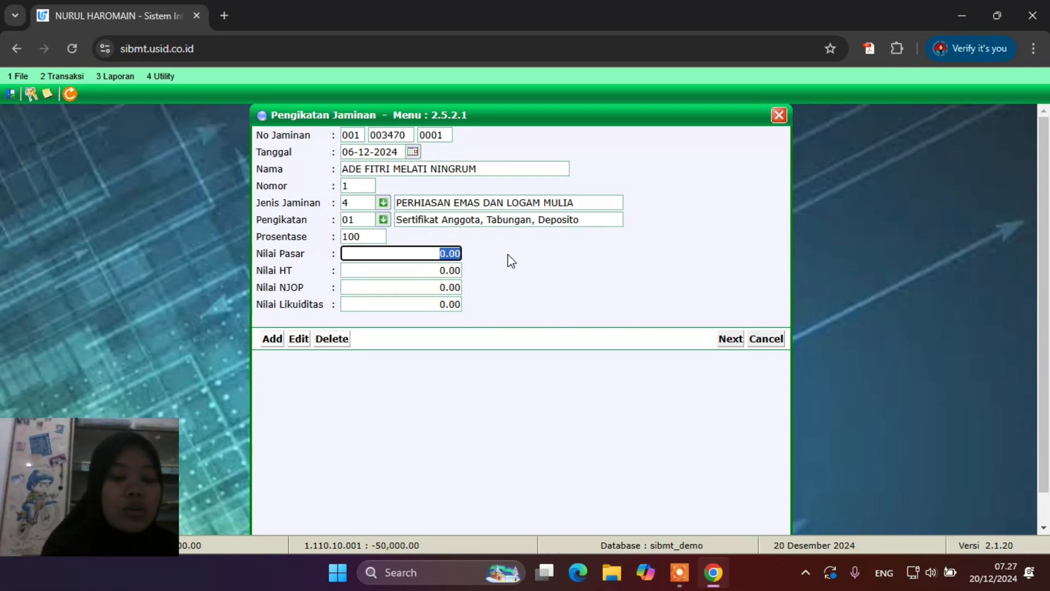
text(4)
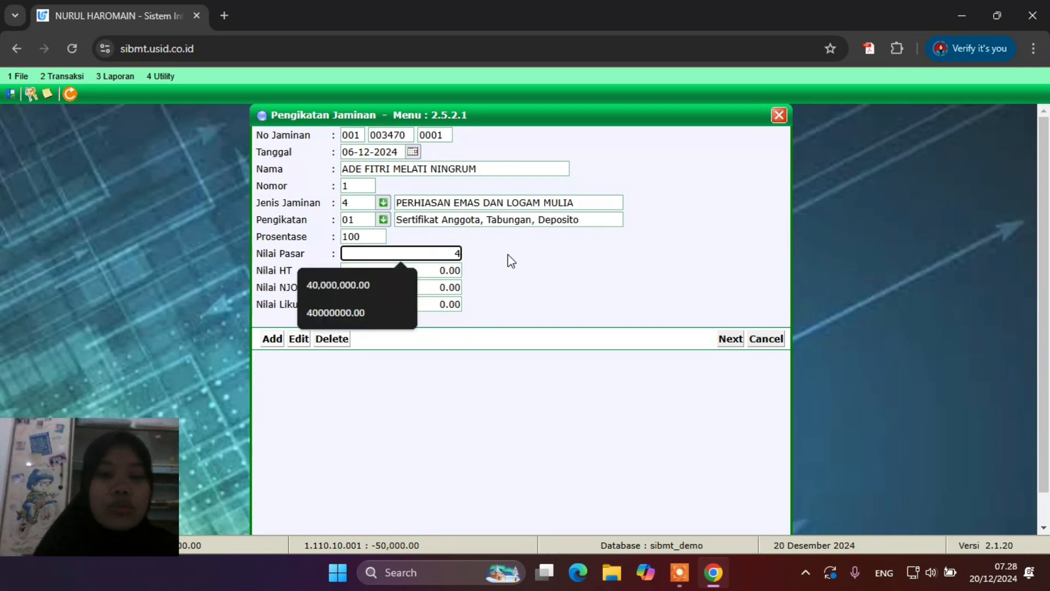
text(0000000)
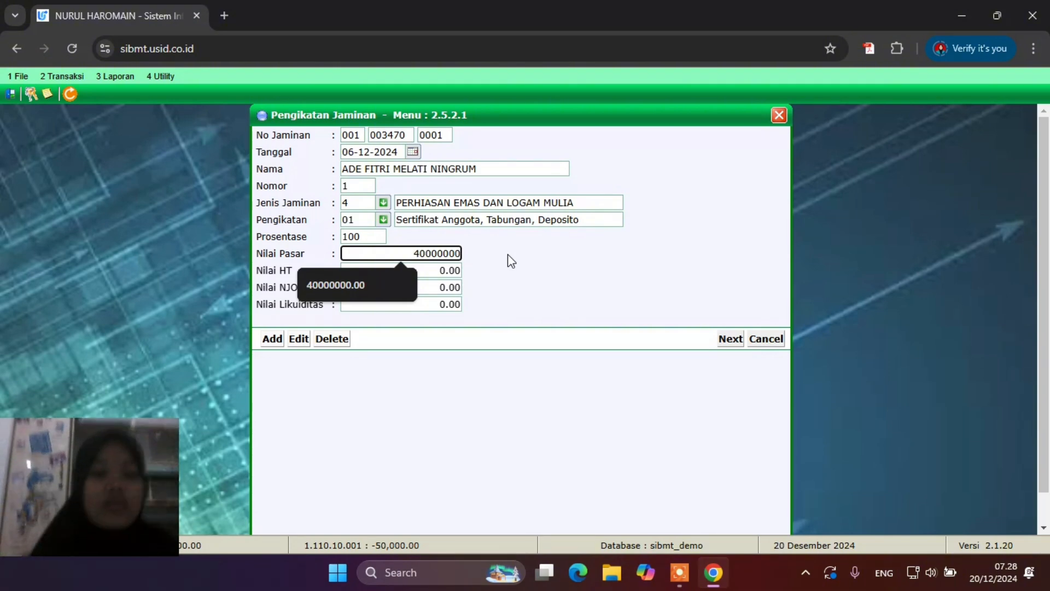
click(524, 287)
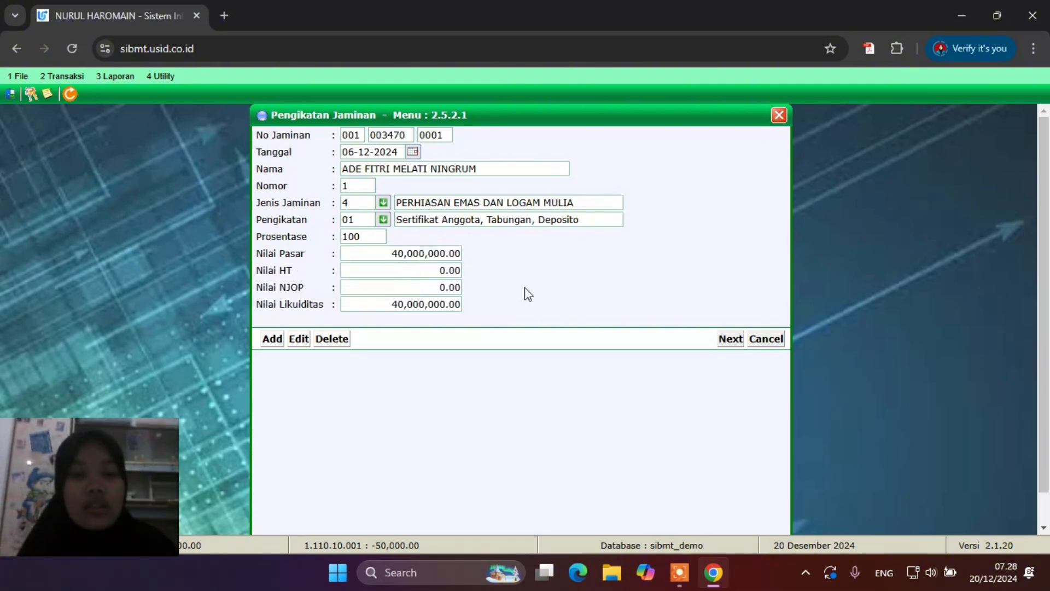
Describe the collateral as emas batangan, 40 grams, quantity 4, 22 karat
click(729, 339)
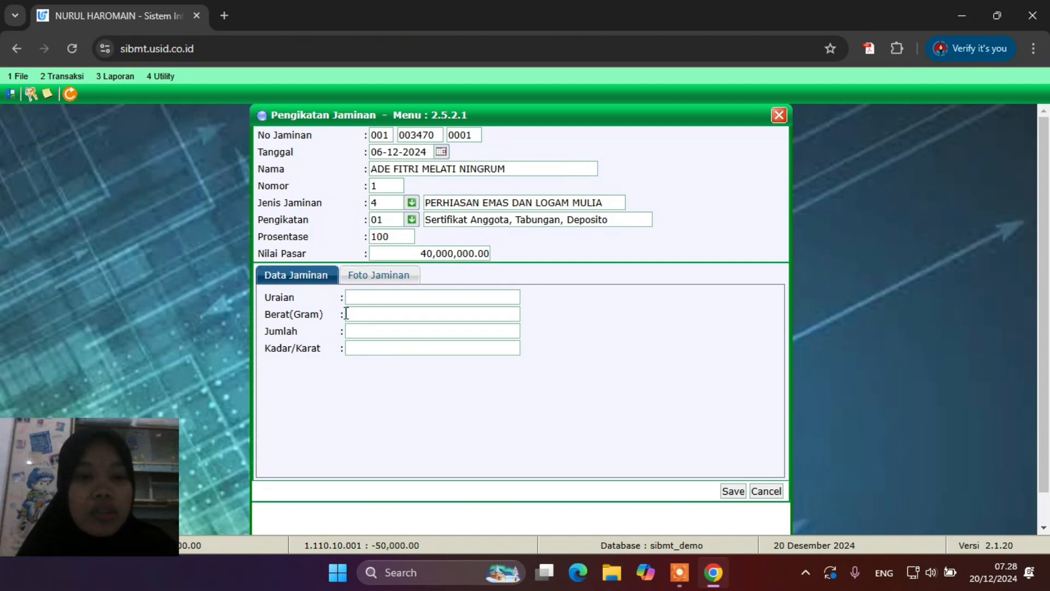
click(432, 297)
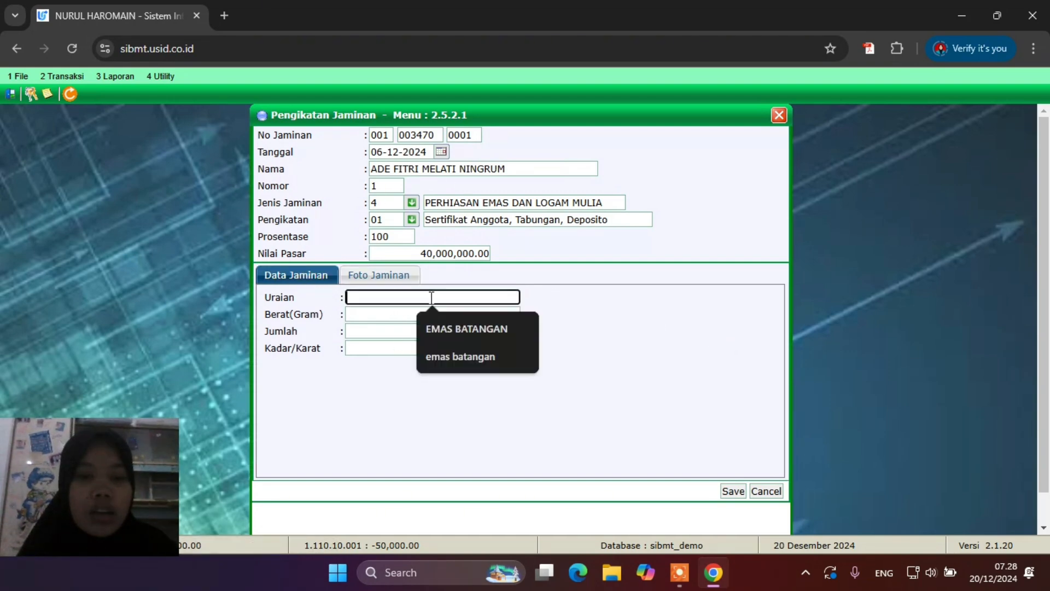
click(459, 361)
click(416, 315)
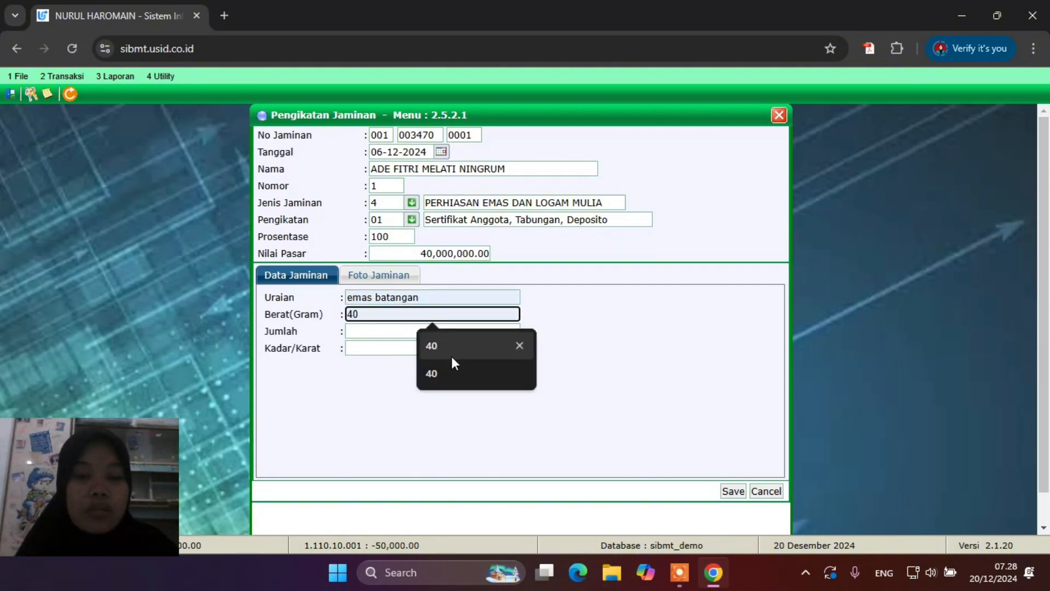
click(451, 356)
click(411, 331)
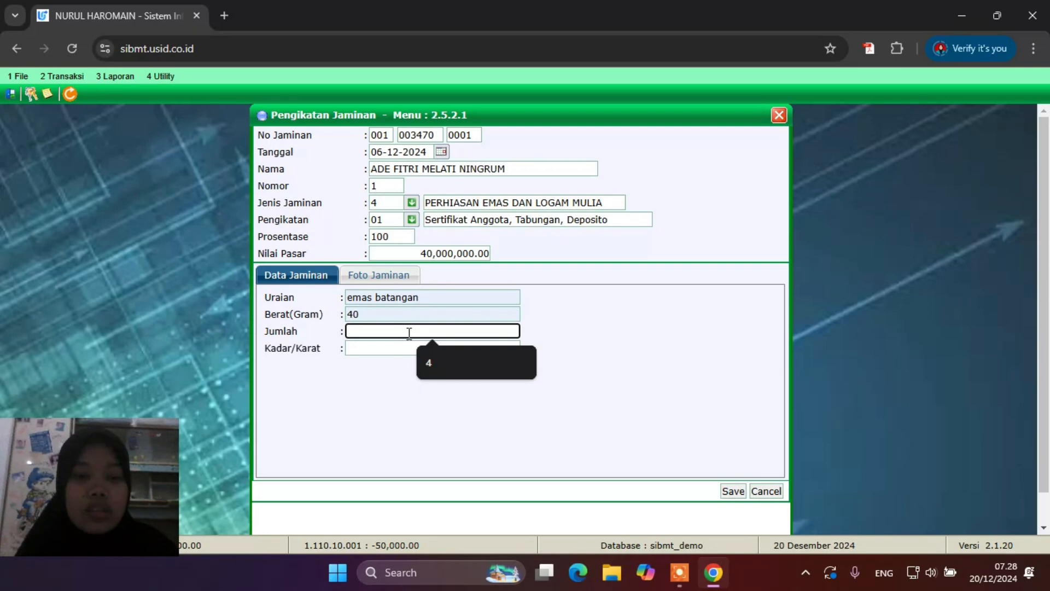
click(449, 363)
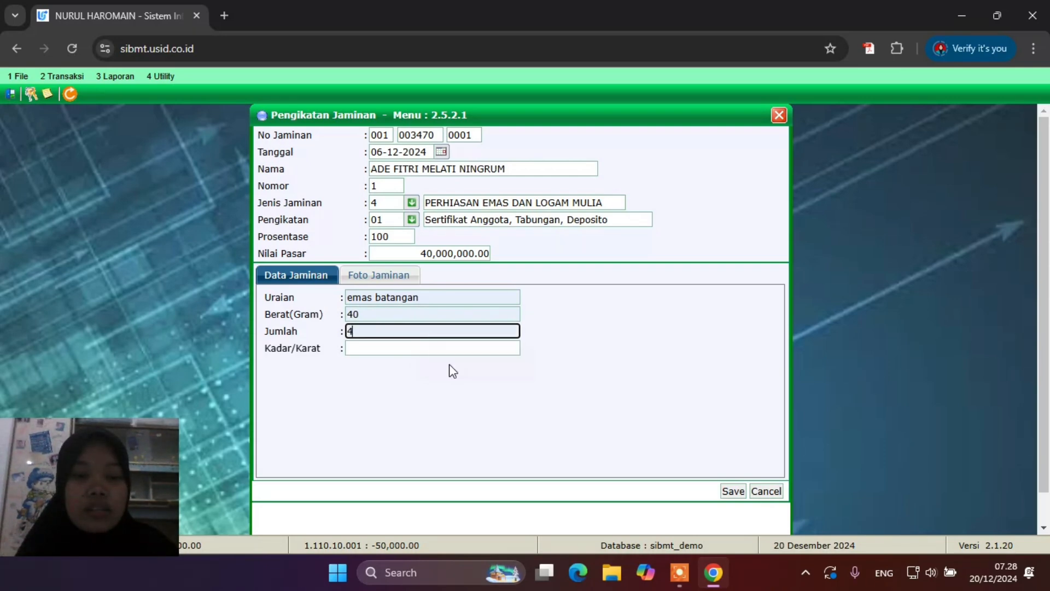
click(394, 348)
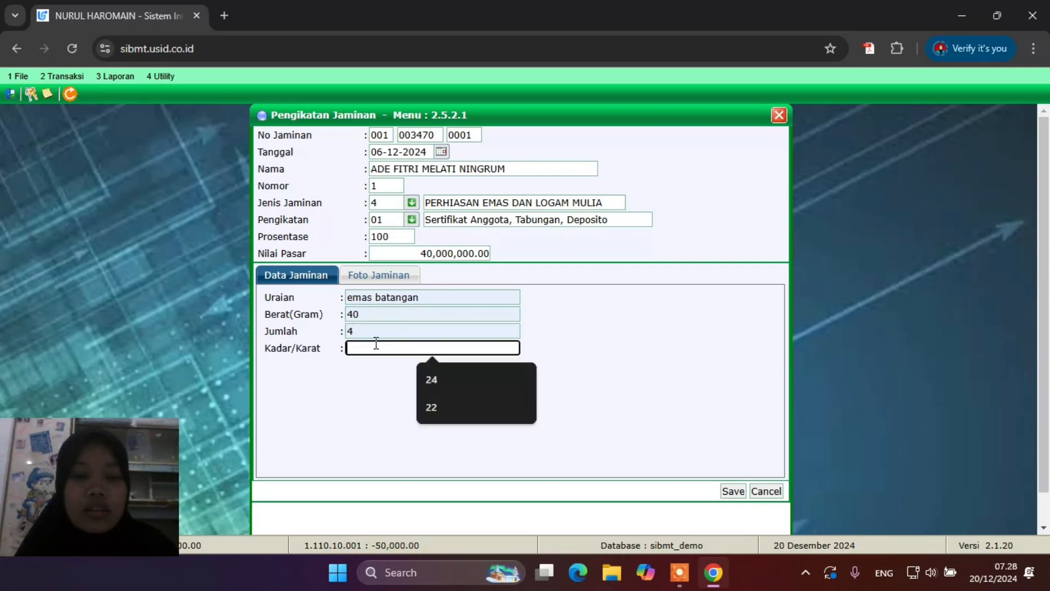
click(444, 406)
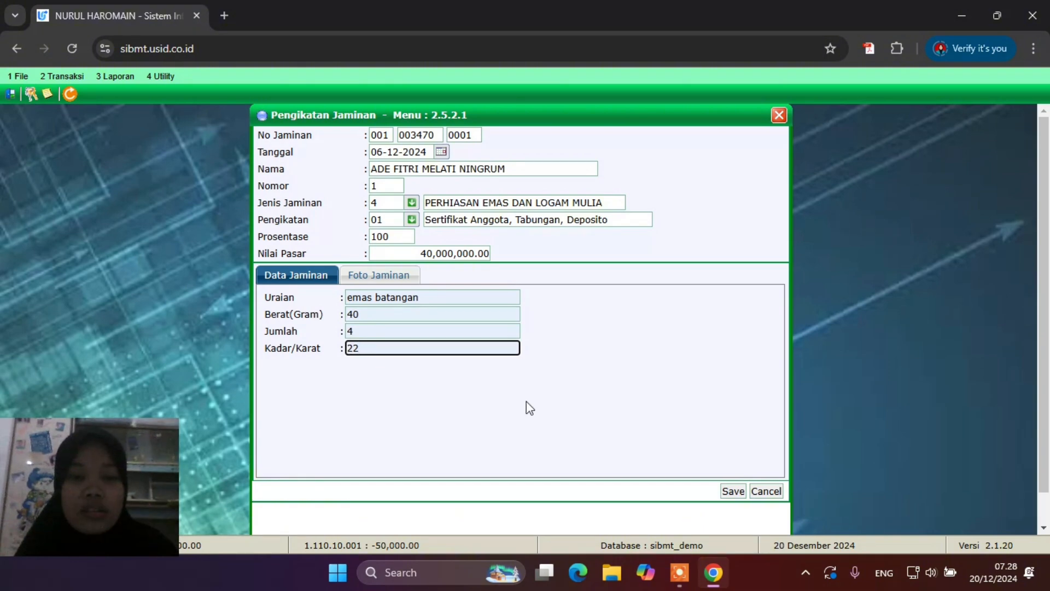
Check the Foto Jaminan tab, return to Data Jaminan, and save the binding
click(395, 276)
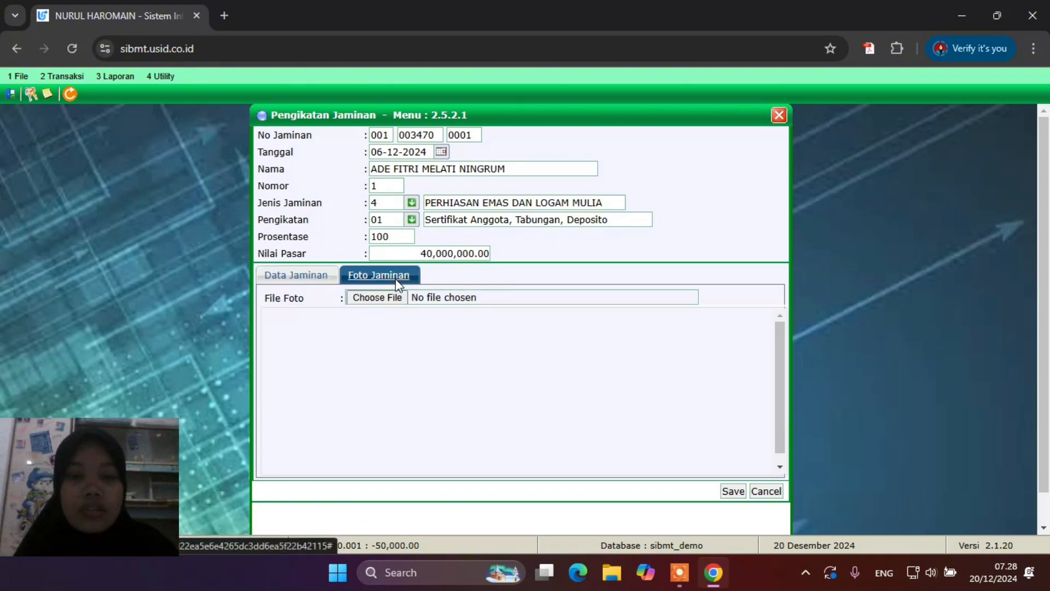
click(316, 276)
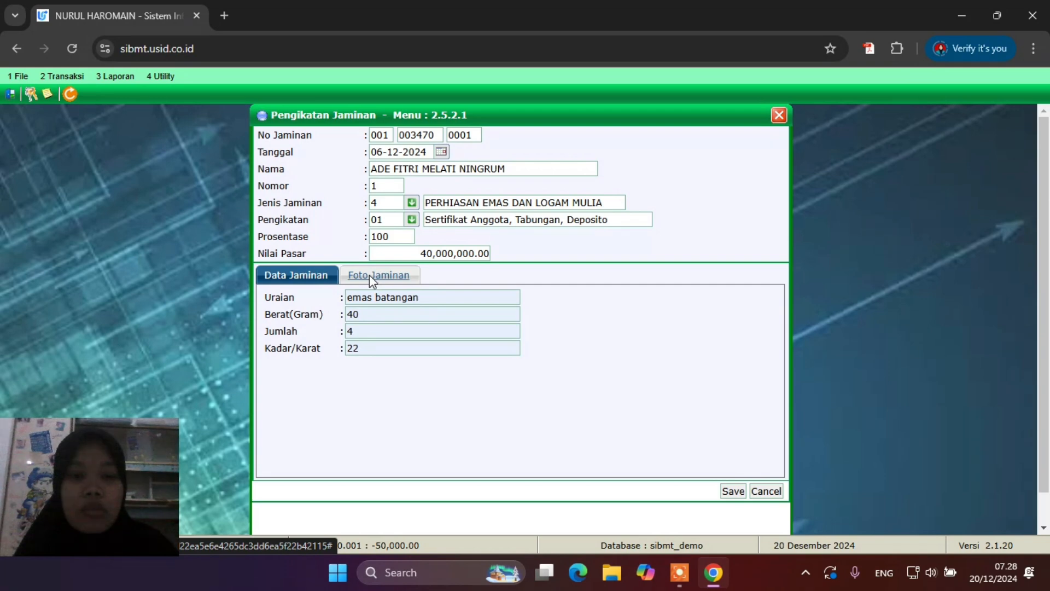
click(369, 274)
click(327, 278)
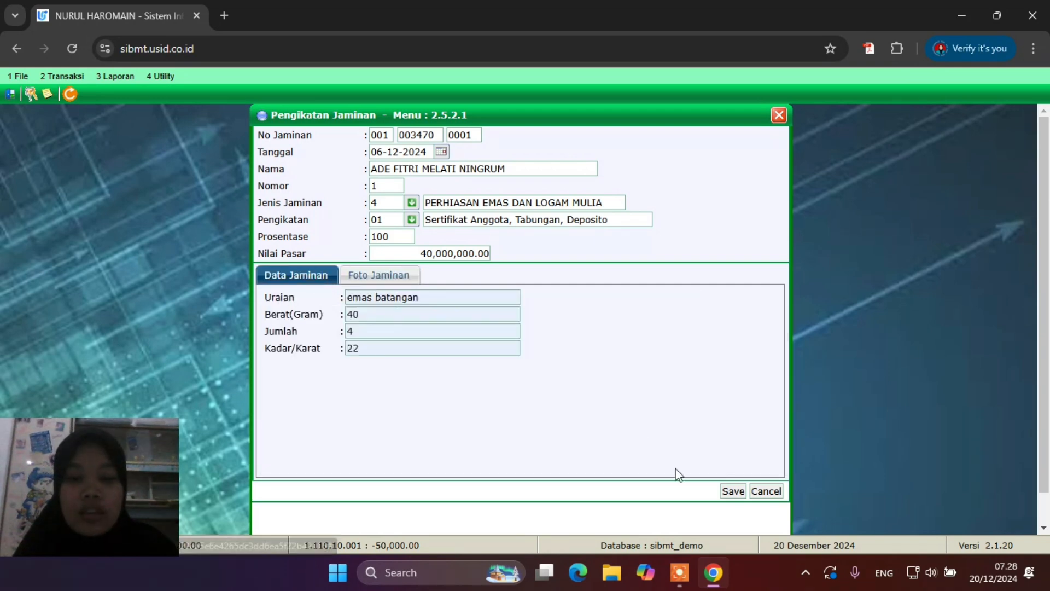
click(733, 492)
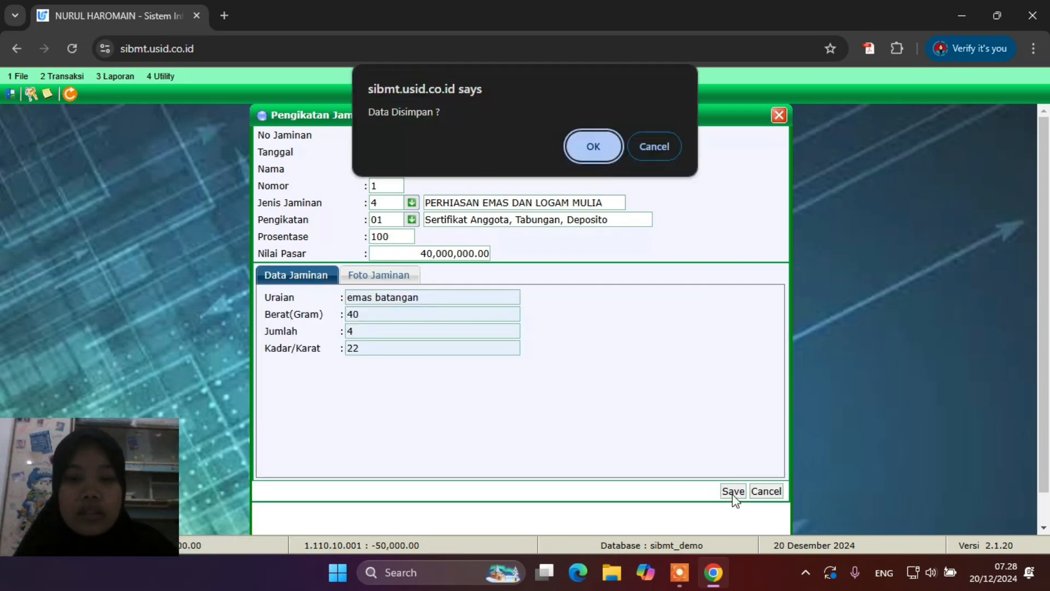
Confirm saving the gold collateral and bring up the 3.12 Pembiayaan reports menu
click(602, 146)
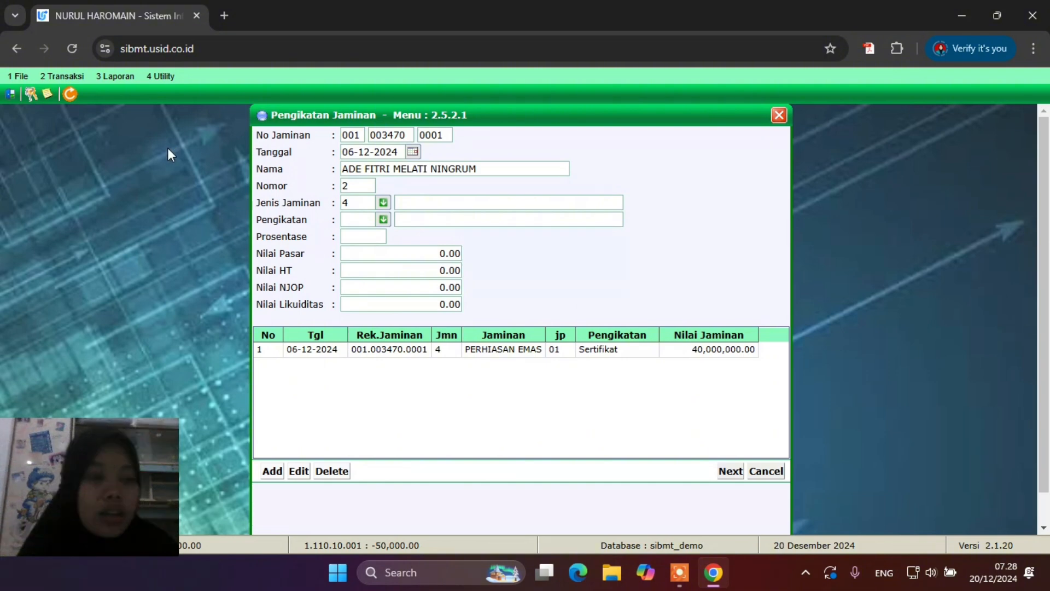
click(107, 76)
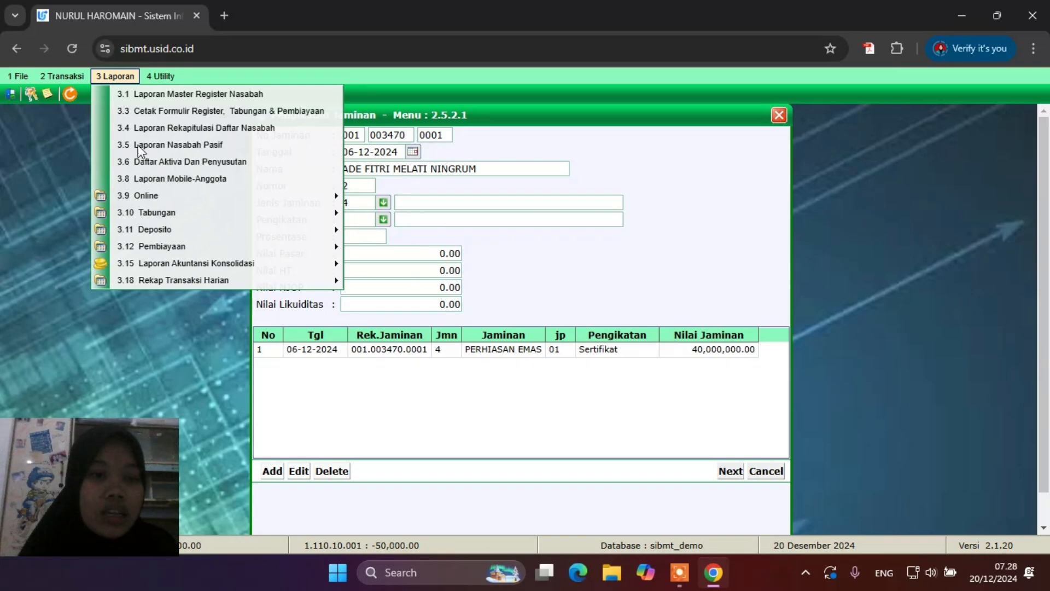
mouse_move(282, 247)
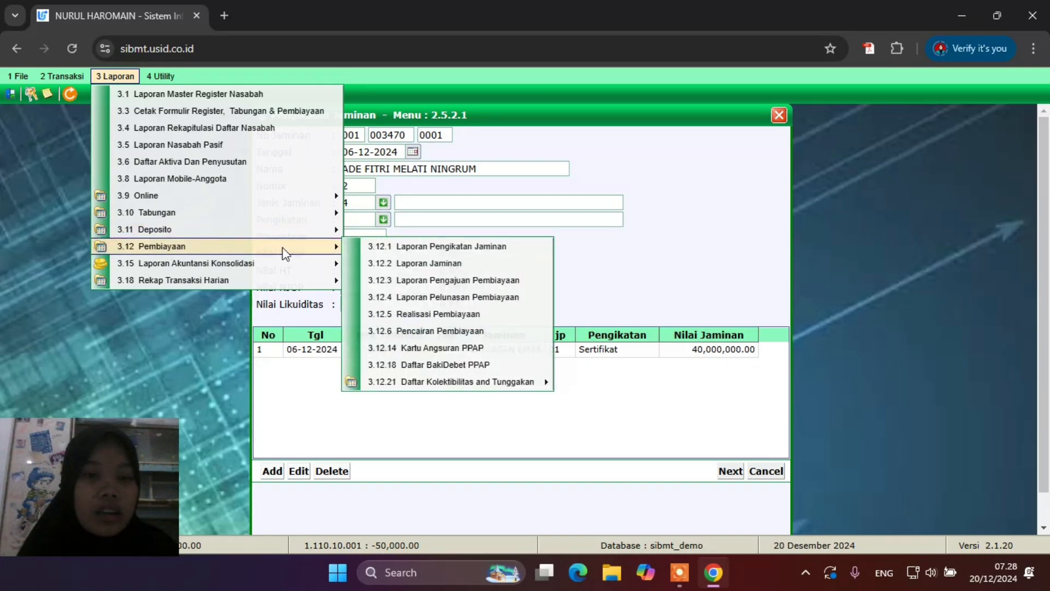
Preview the Laporan Jaminan for 06-12-2024 to 31-12-2024, limited to collateral type 4 gold and precious metals
click(422, 263)
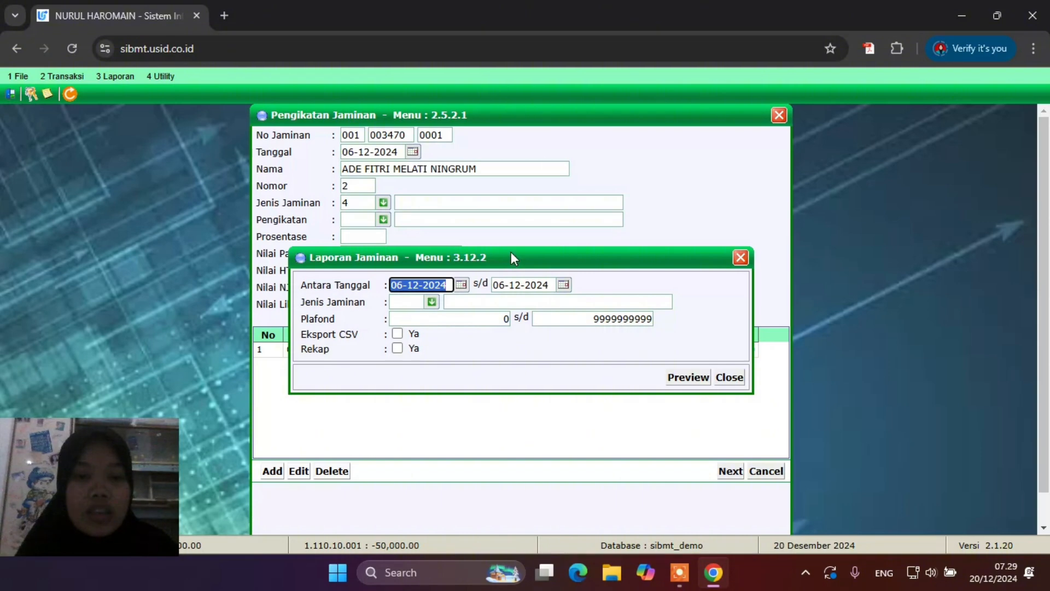
drag(511, 252, 541, 246)
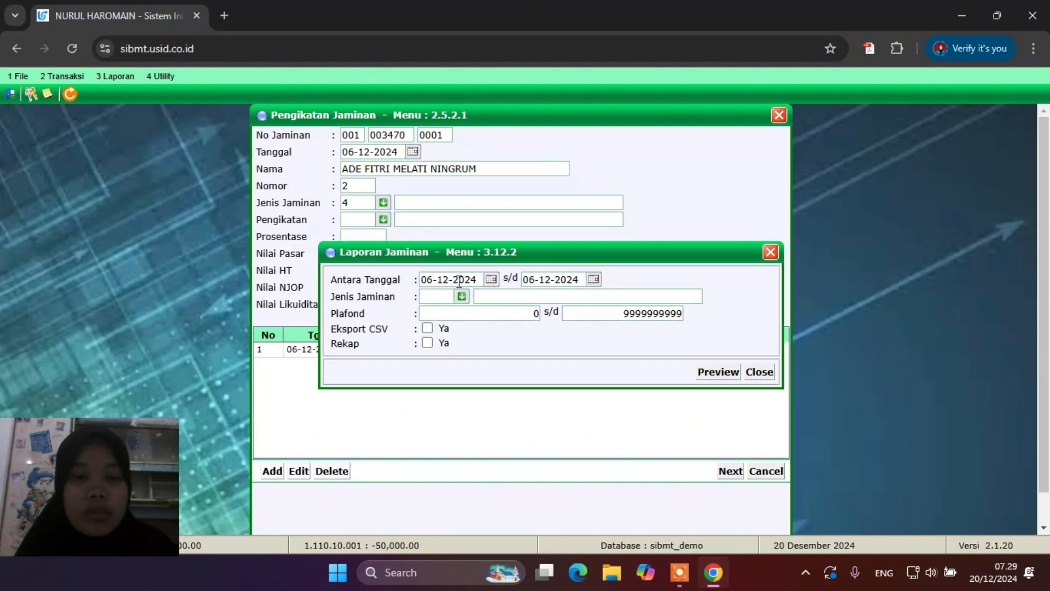
click(593, 279)
drag(542, 249, 585, 265)
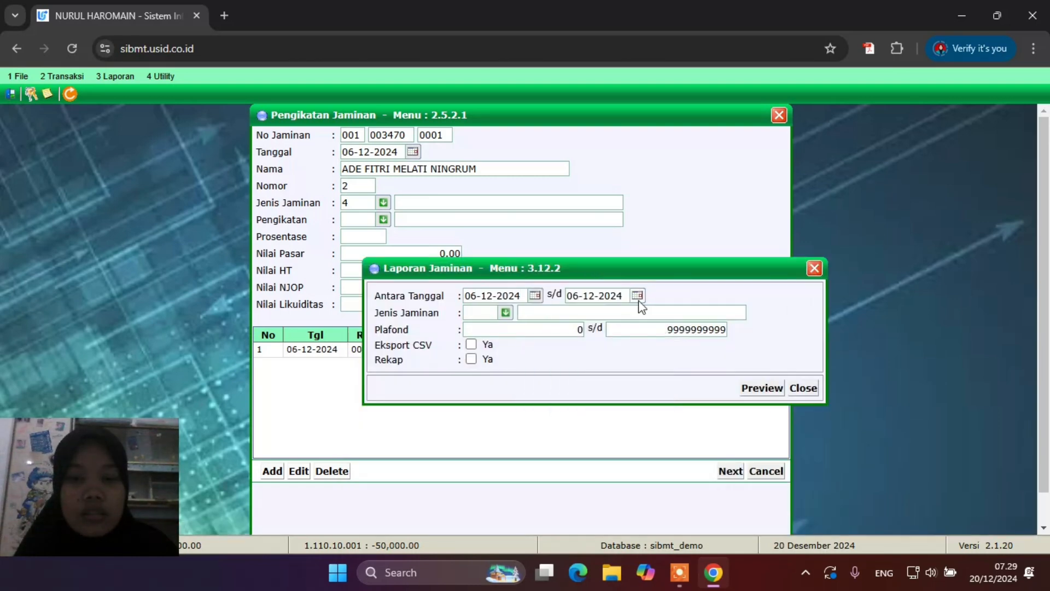
click(637, 298)
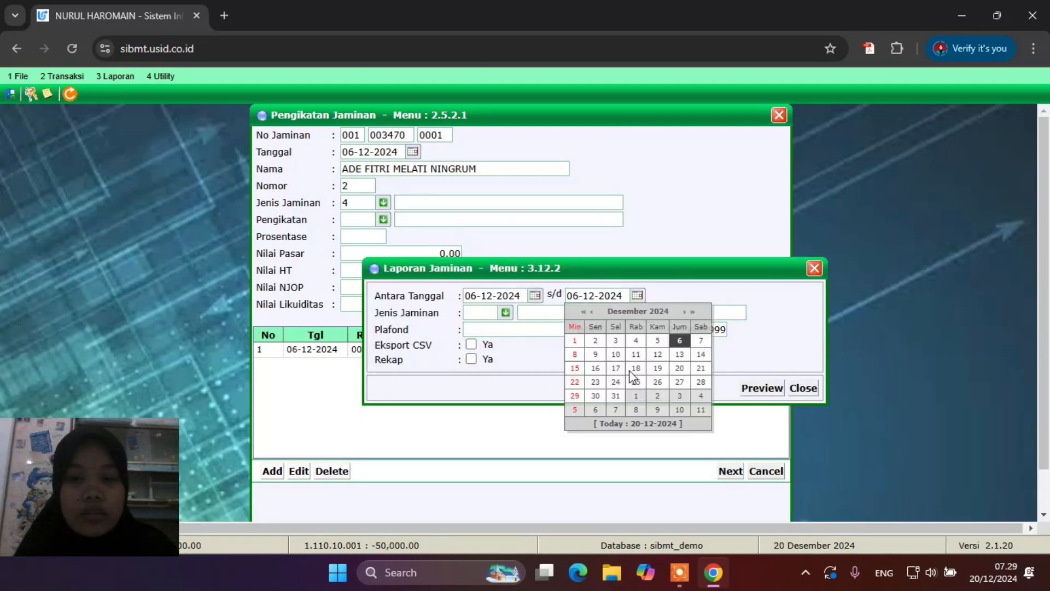
click(616, 397)
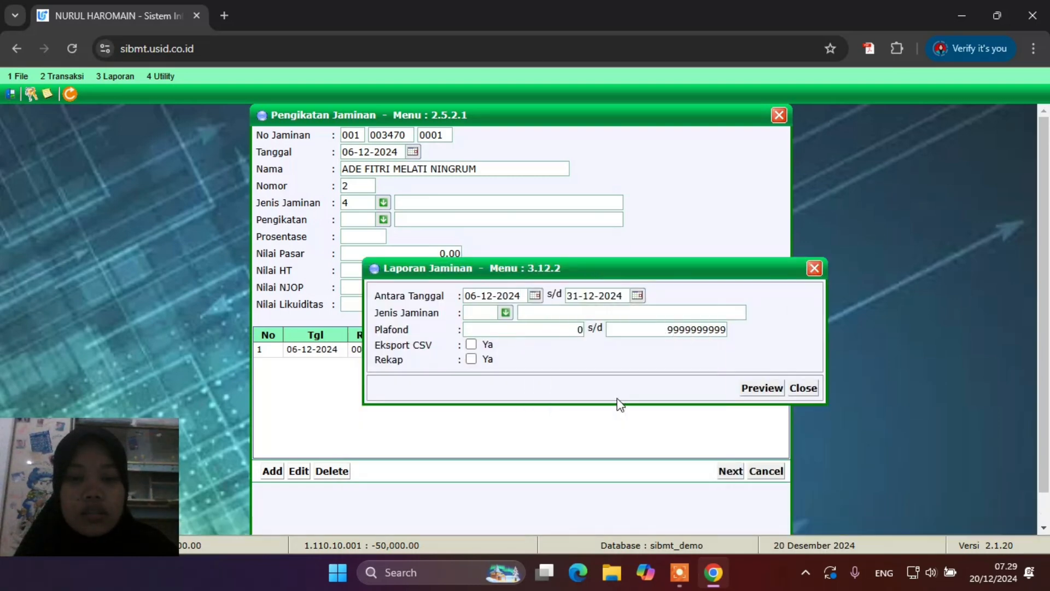
click(505, 313)
key(Return)
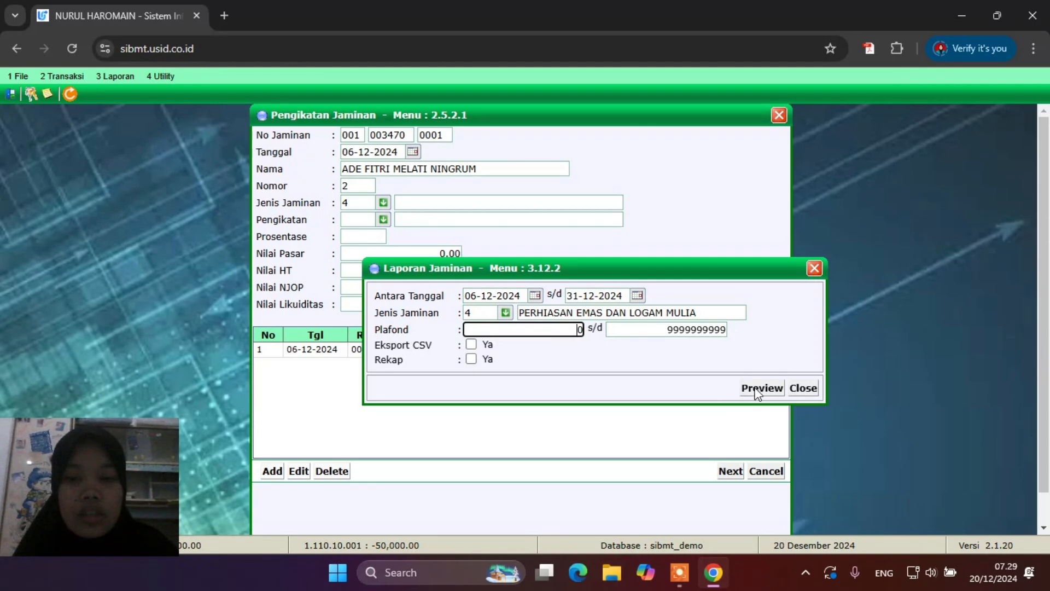
click(757, 388)
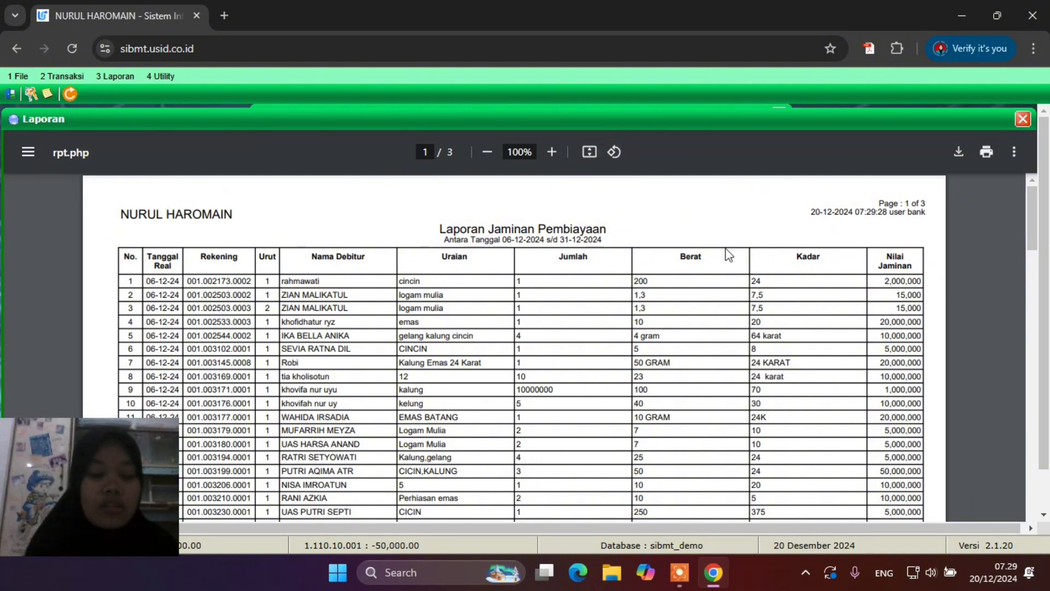
Search the report for the customer's name, confirm row 79 worth 40,000,000, then close the viewer
key(ctrl+f)
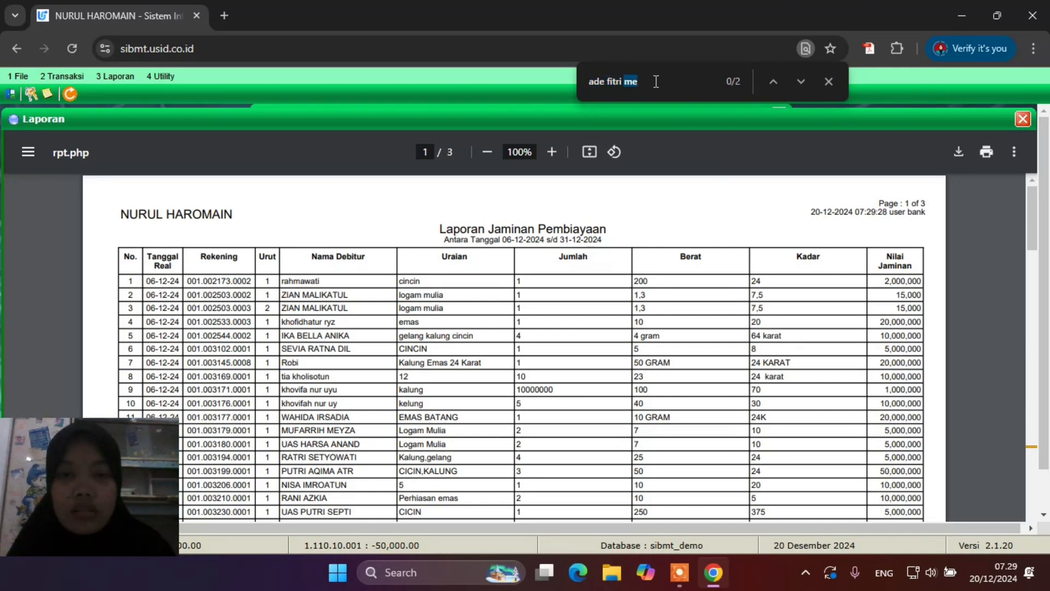
text(a)
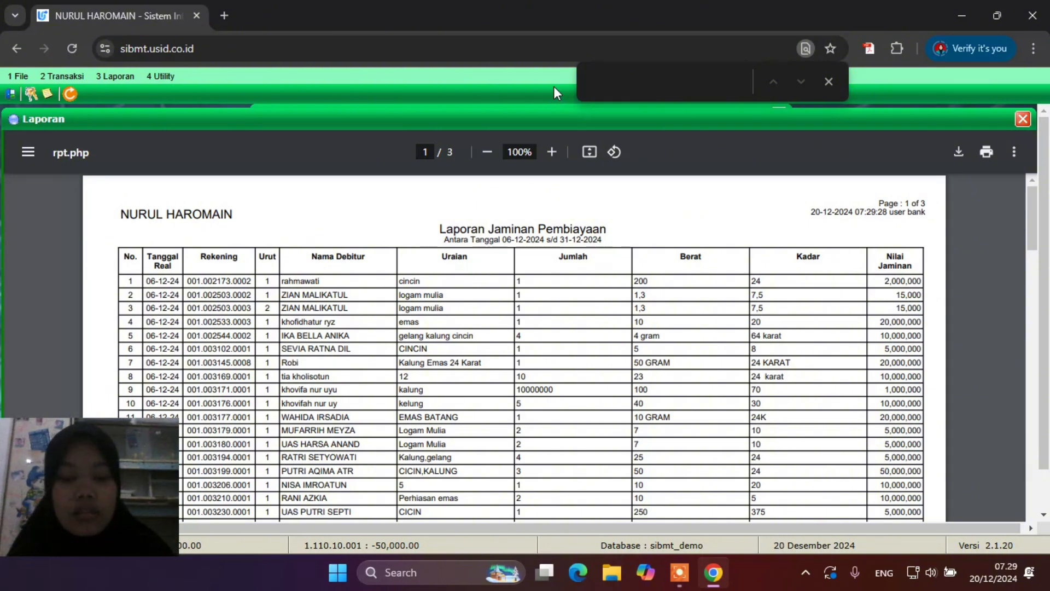
text(de)
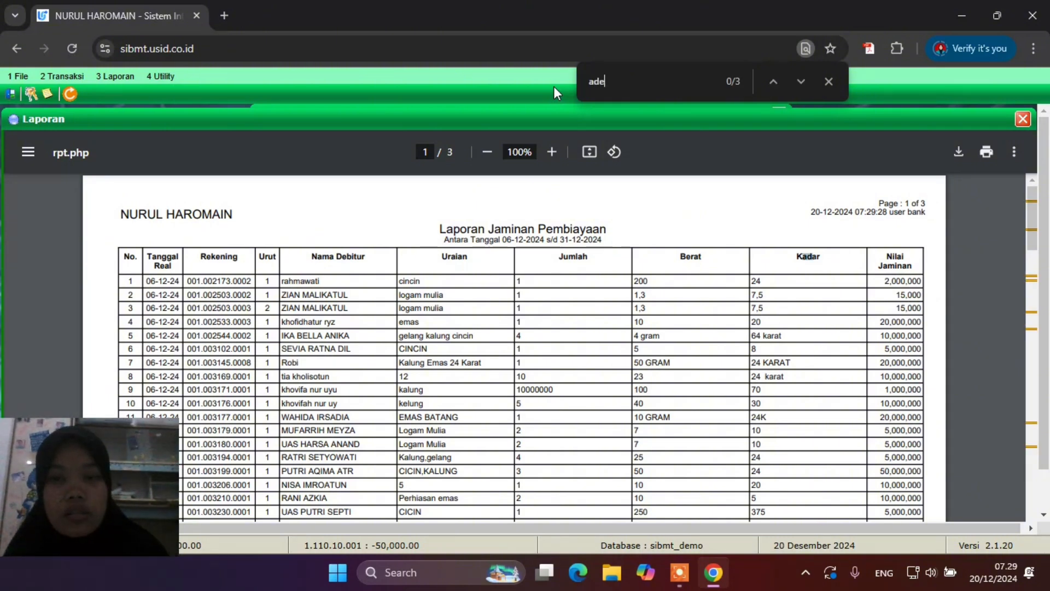
key(Return)
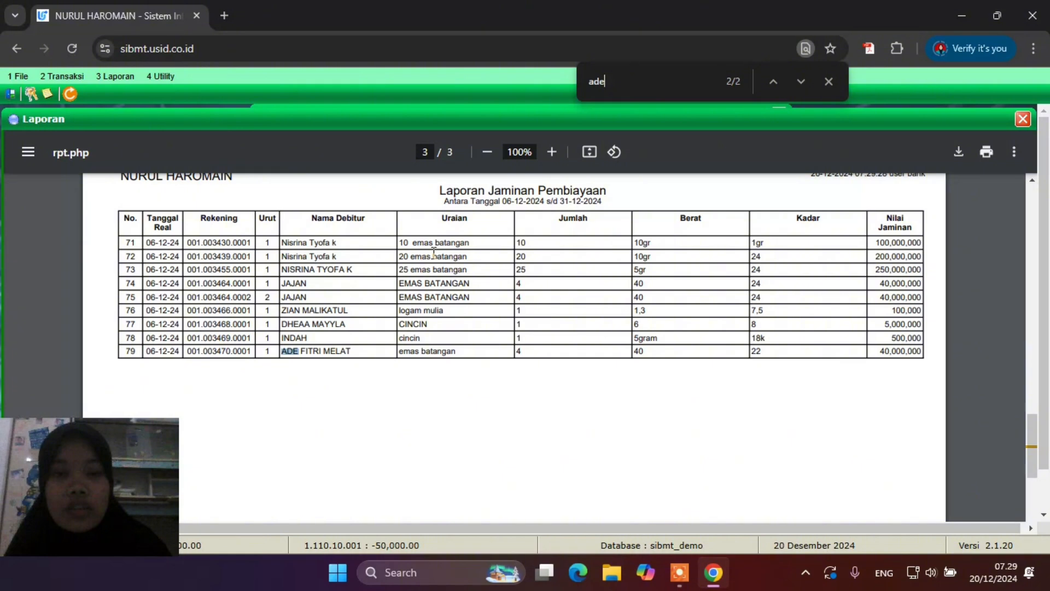
click(828, 81)
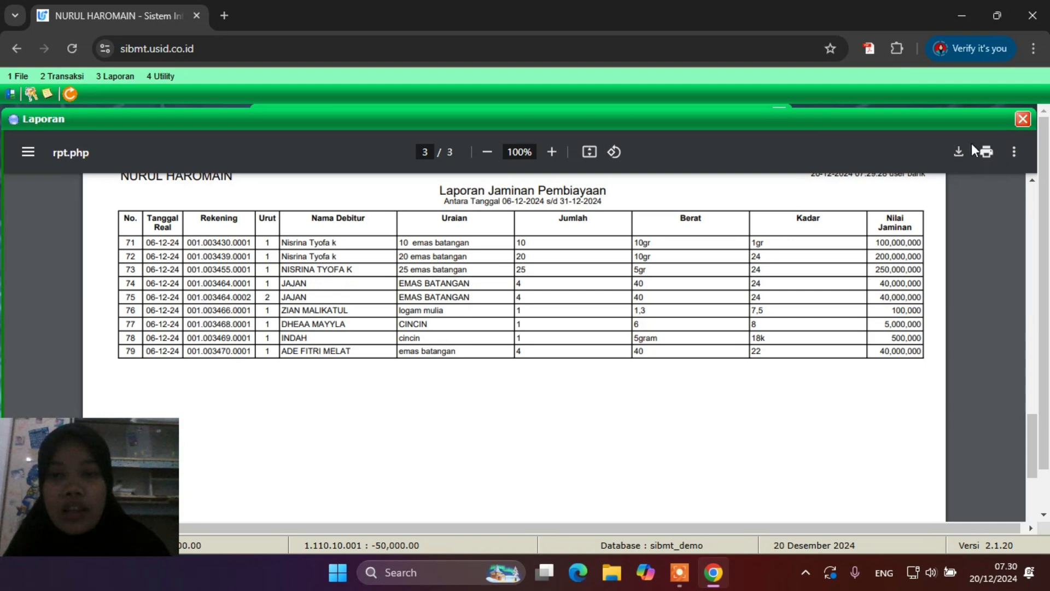
click(1027, 121)
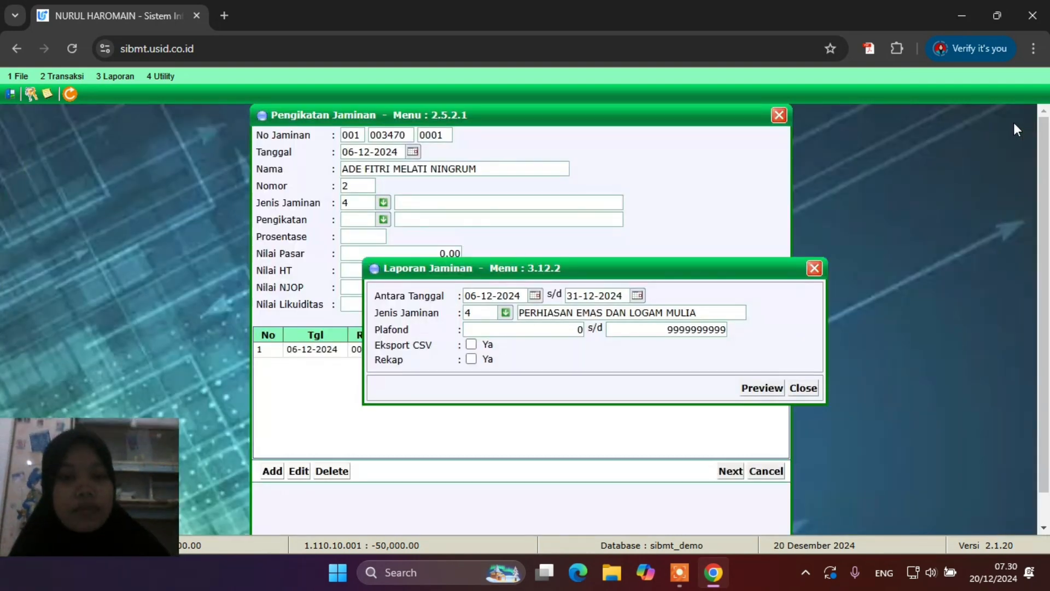
Close the Laporan Jaminan settings and binding form, then bring up the Transaksi > Pembiayaan menu
click(817, 271)
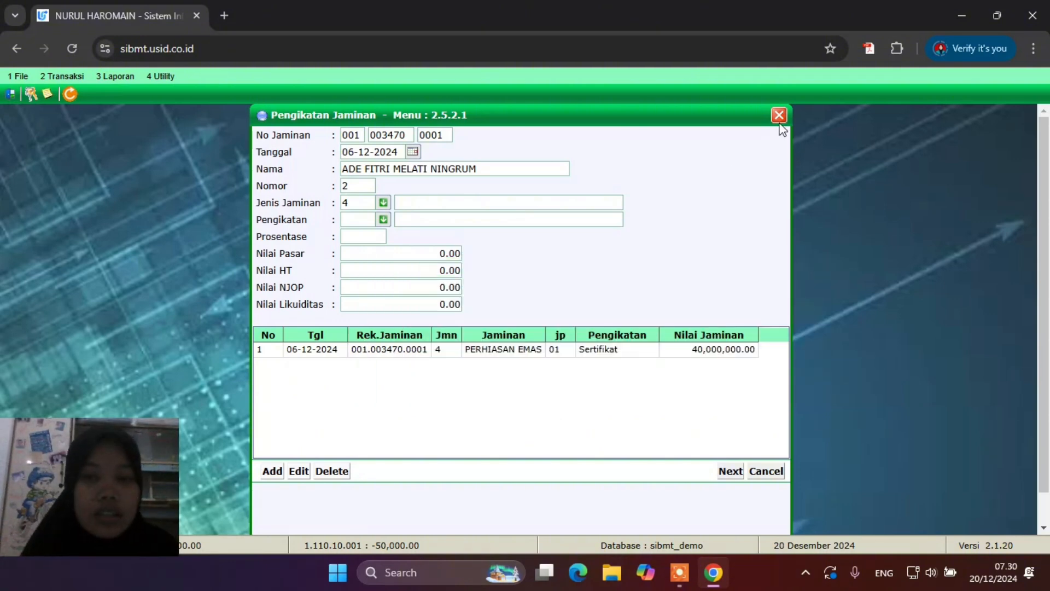
click(779, 116)
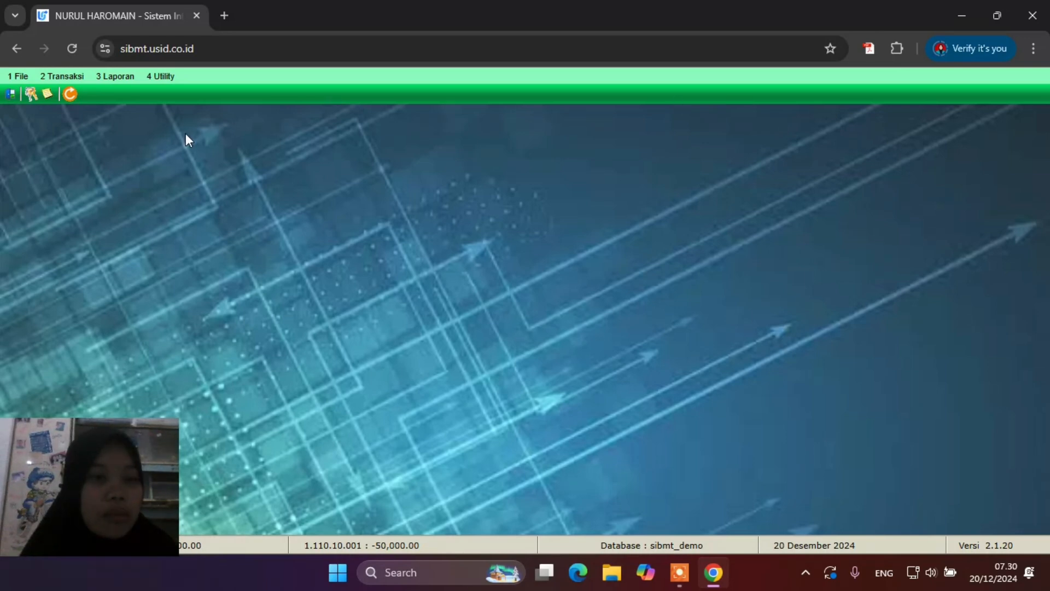
click(64, 77)
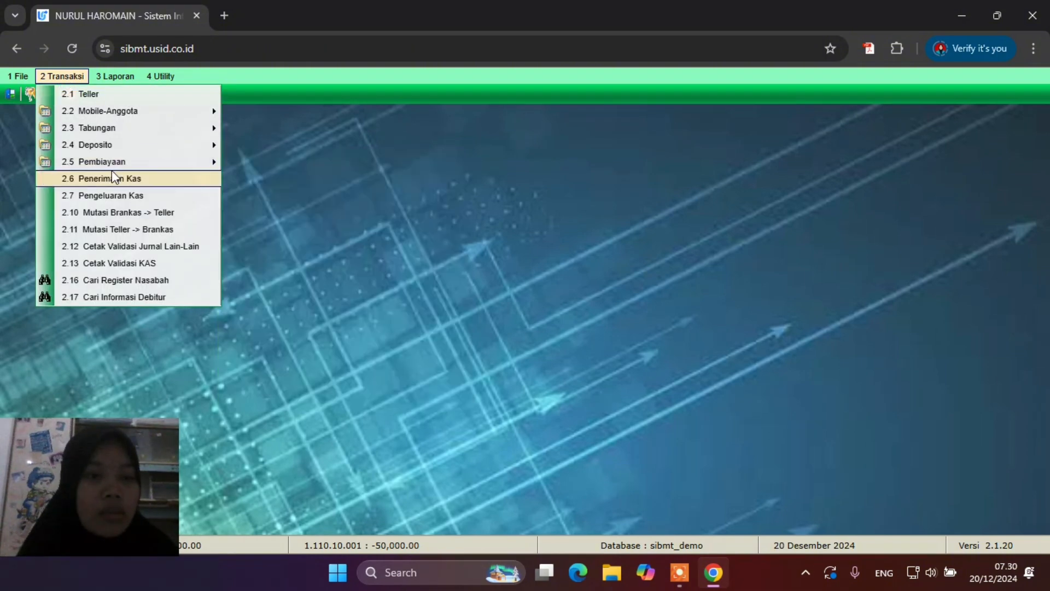
mouse_move(123, 164)
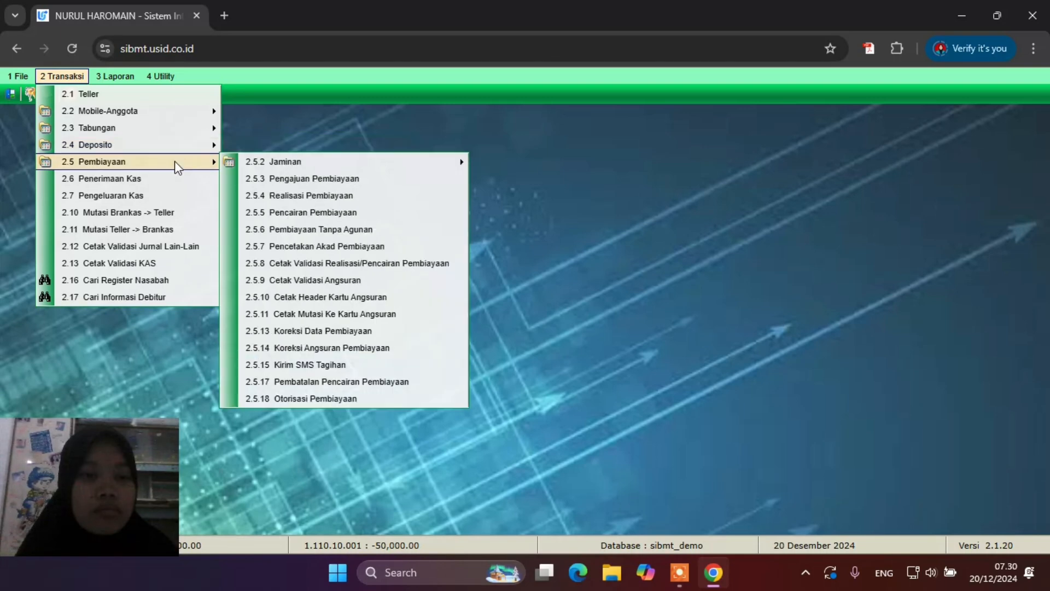
mouse_move(294, 164)
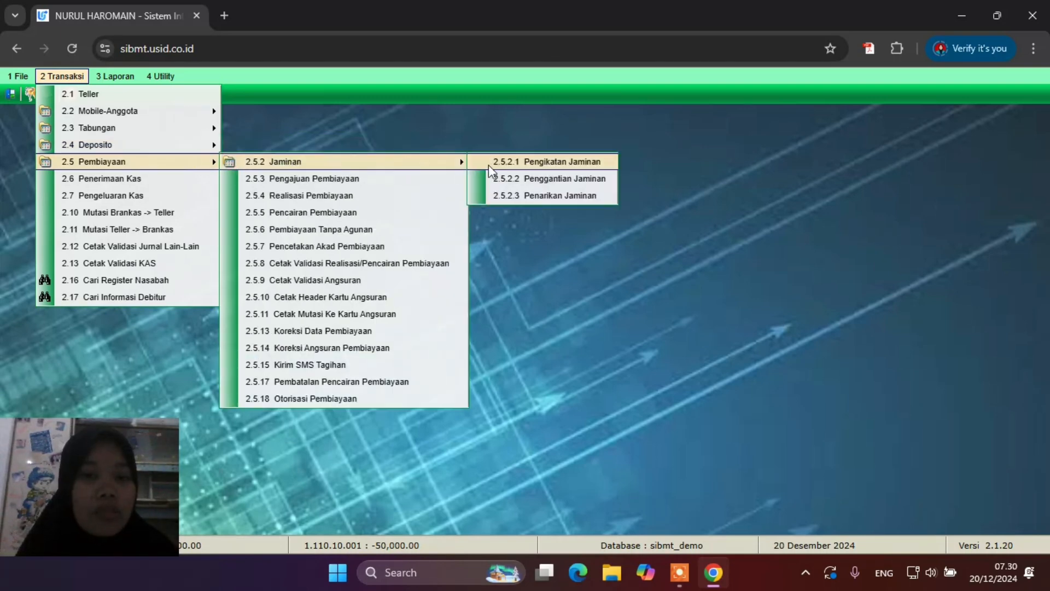
Start a new Penggantian Jaminan entry and load the customer's account with suffix 0001
click(556, 180)
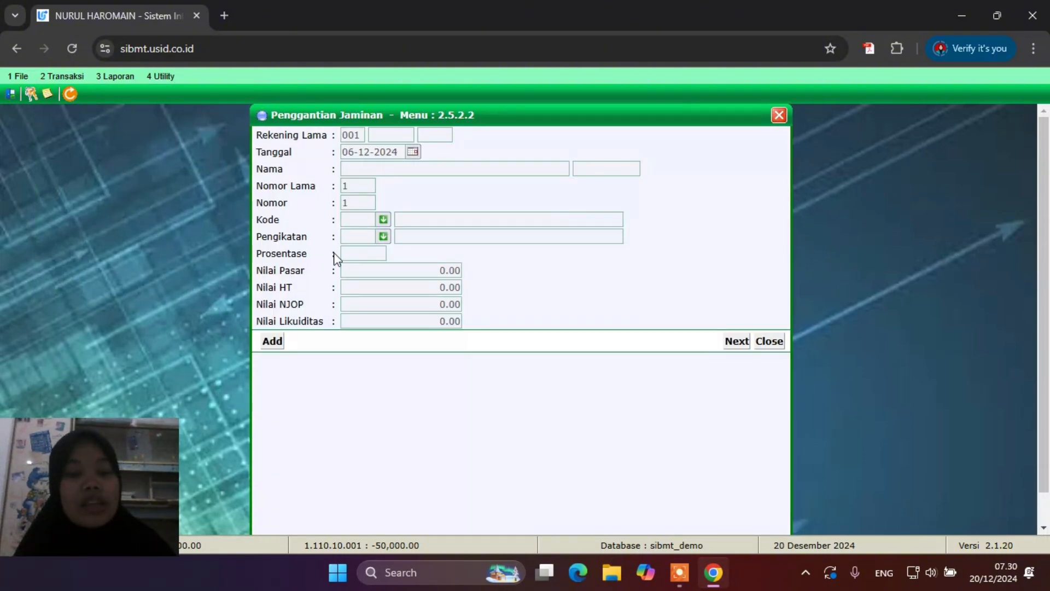
click(273, 342)
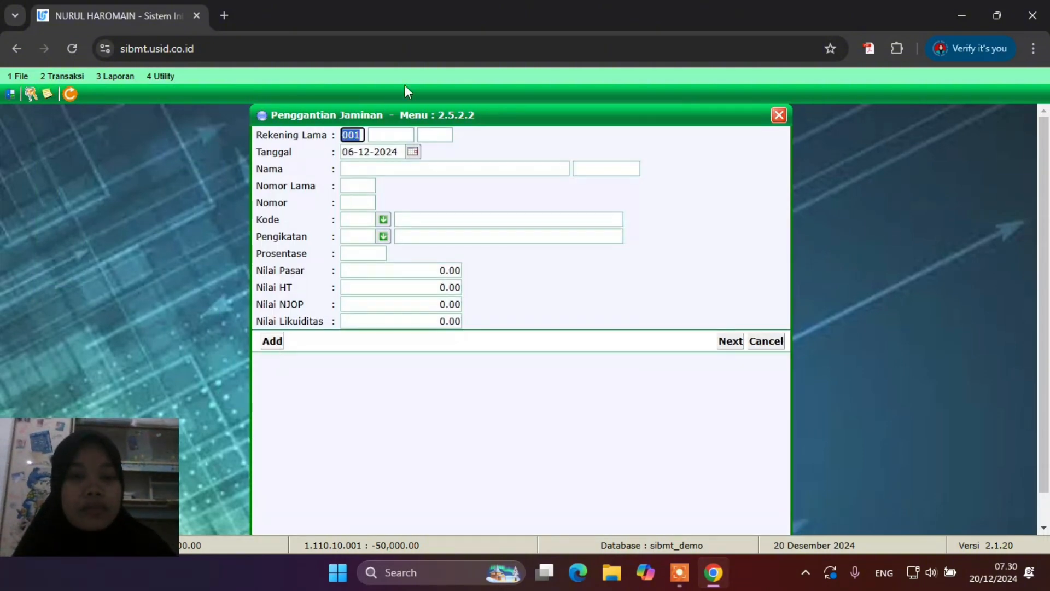
click(393, 135)
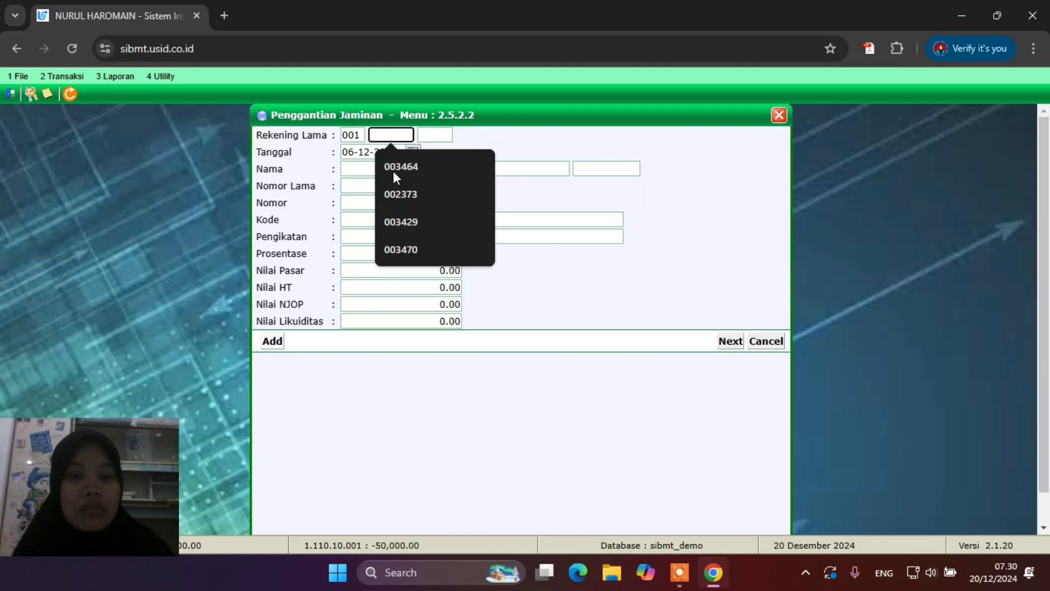
click(400, 248)
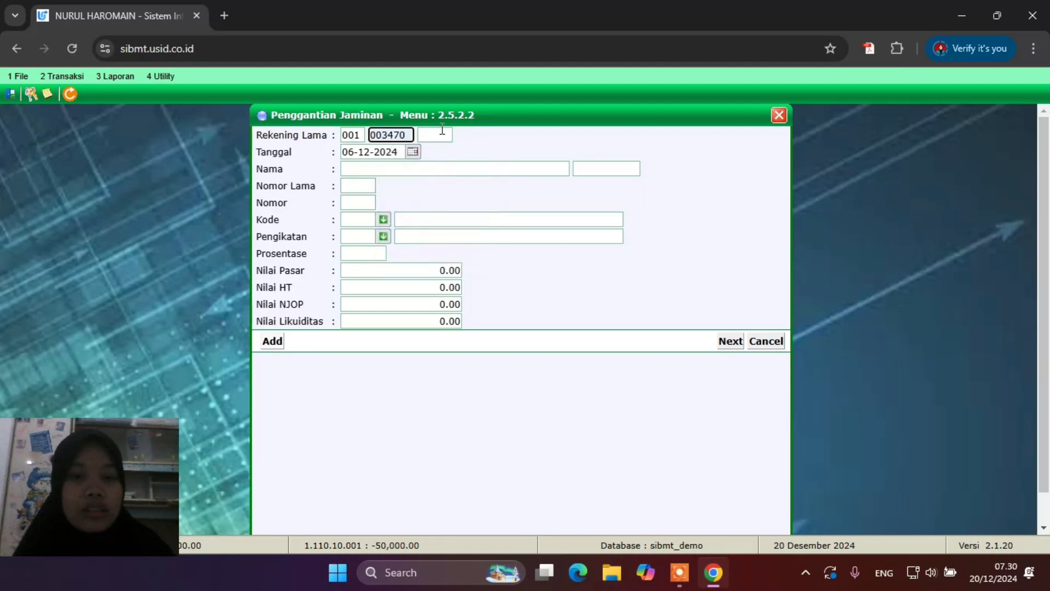
click(442, 135)
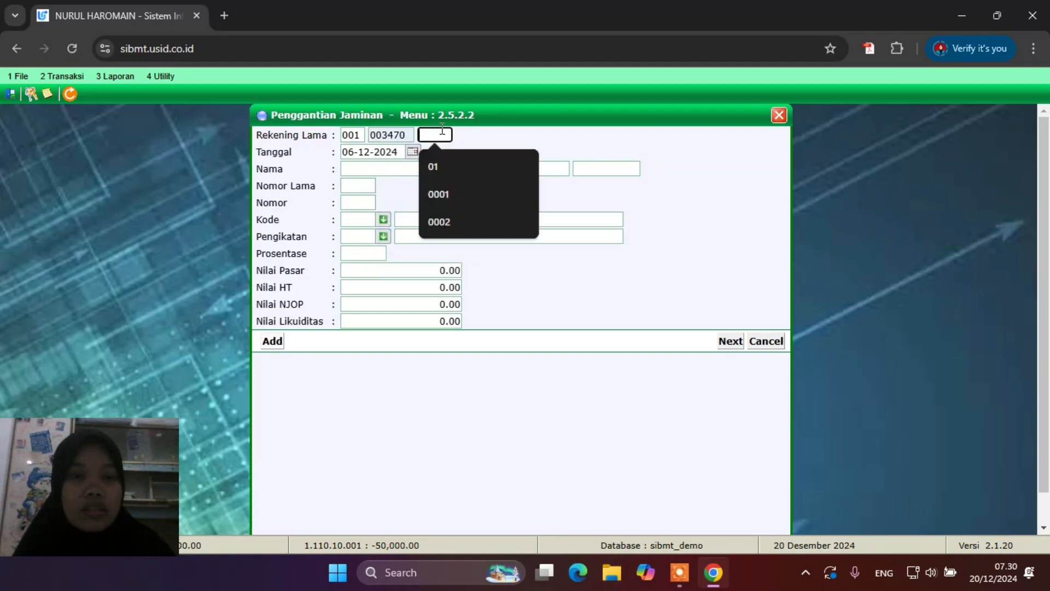
click(451, 199)
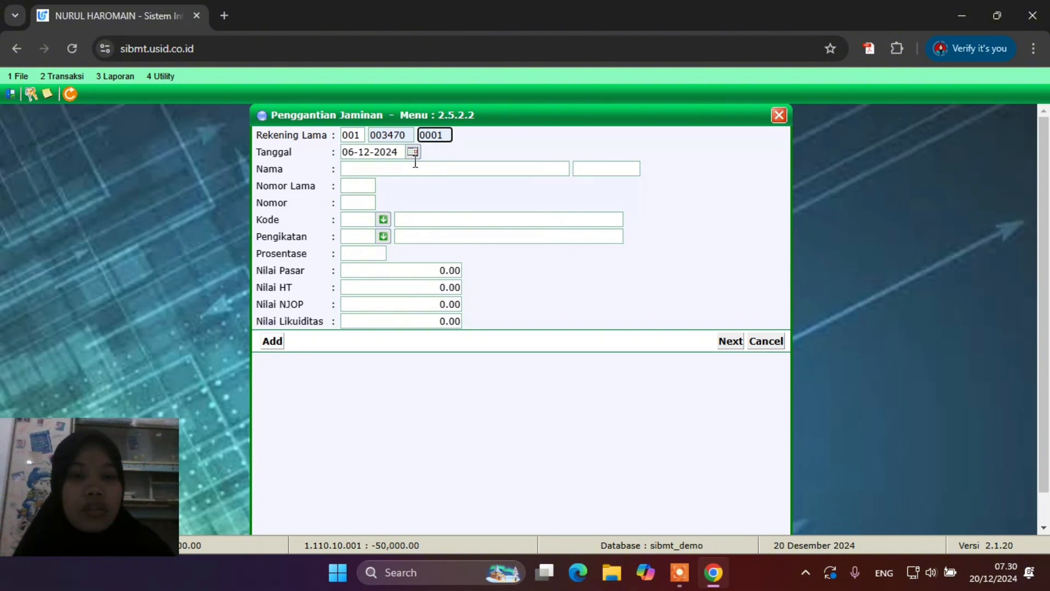
key(Return)
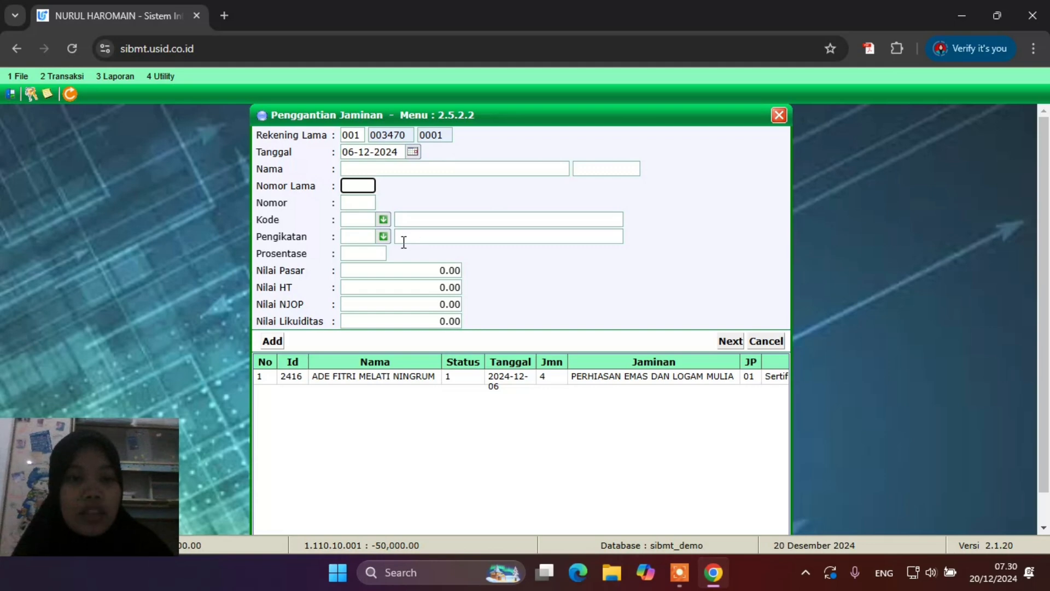
Set collateral code 7 BPIH HAJI, binding 04 SHM,SHGB Interen and 50 percent, then close the form
click(384, 219)
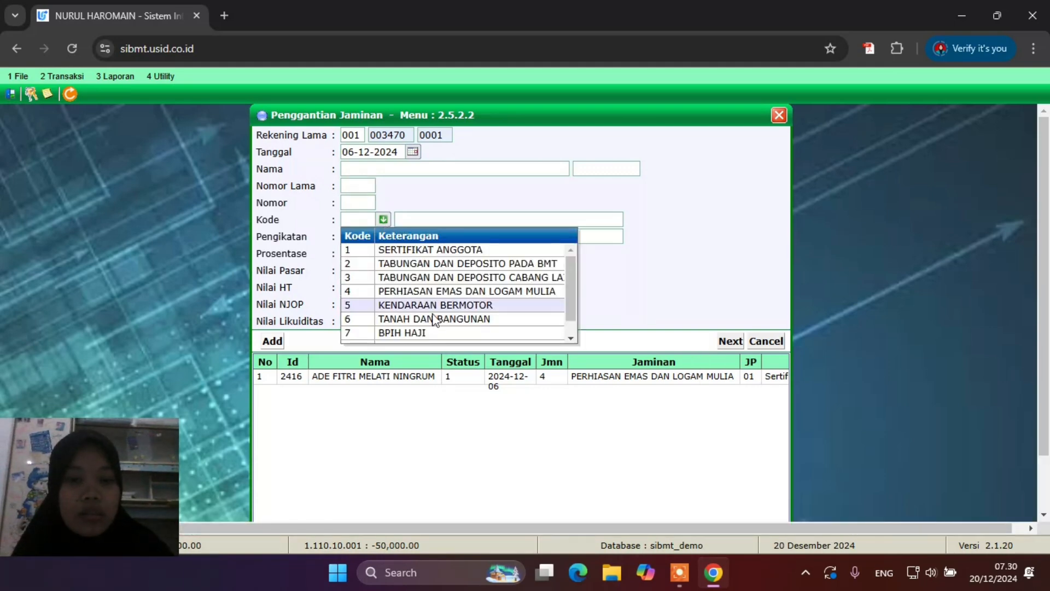
click(417, 331)
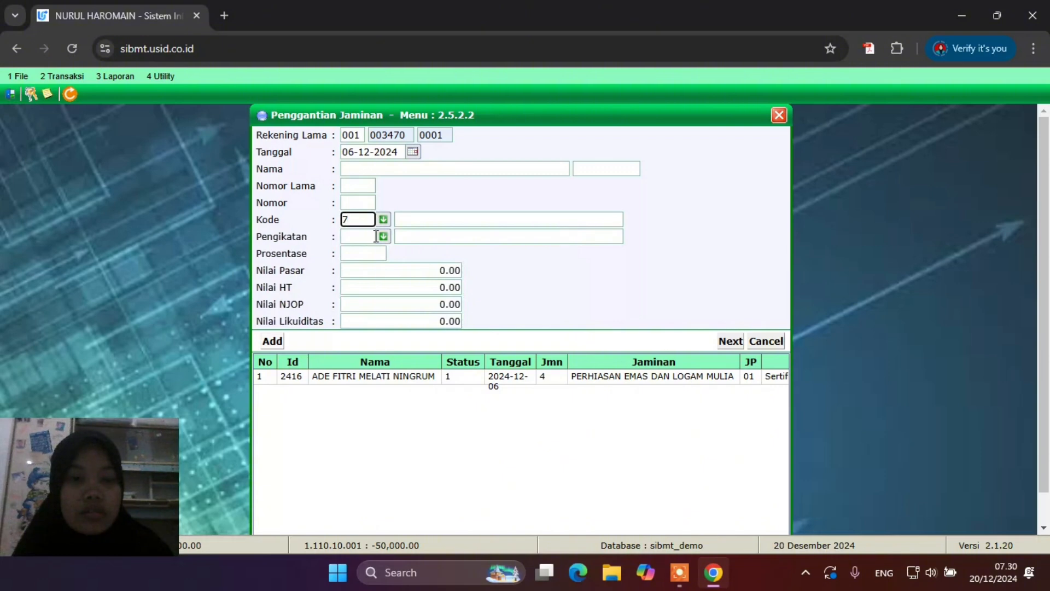
click(382, 236)
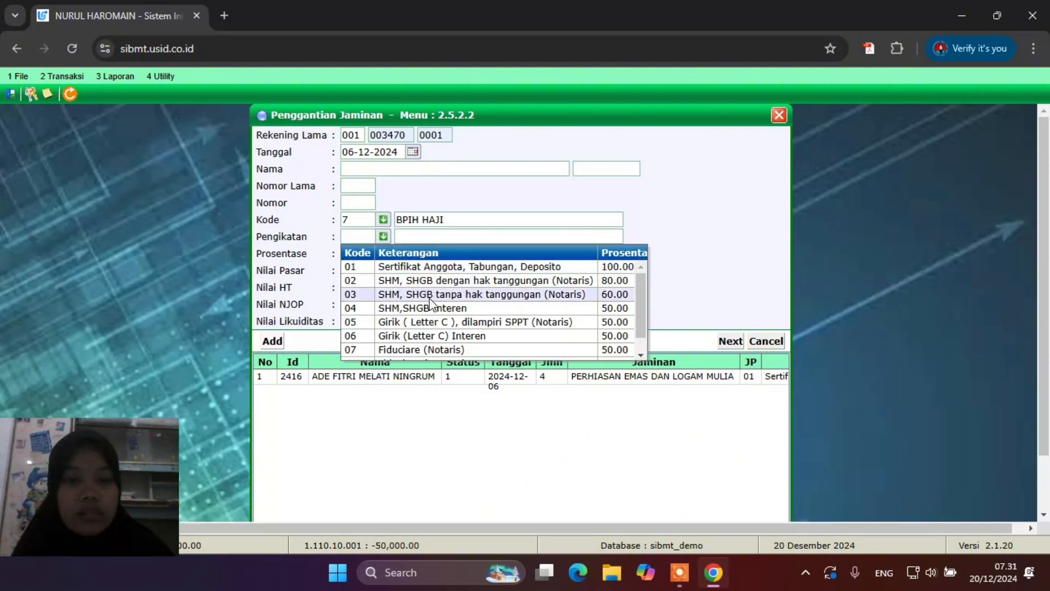
click(431, 302)
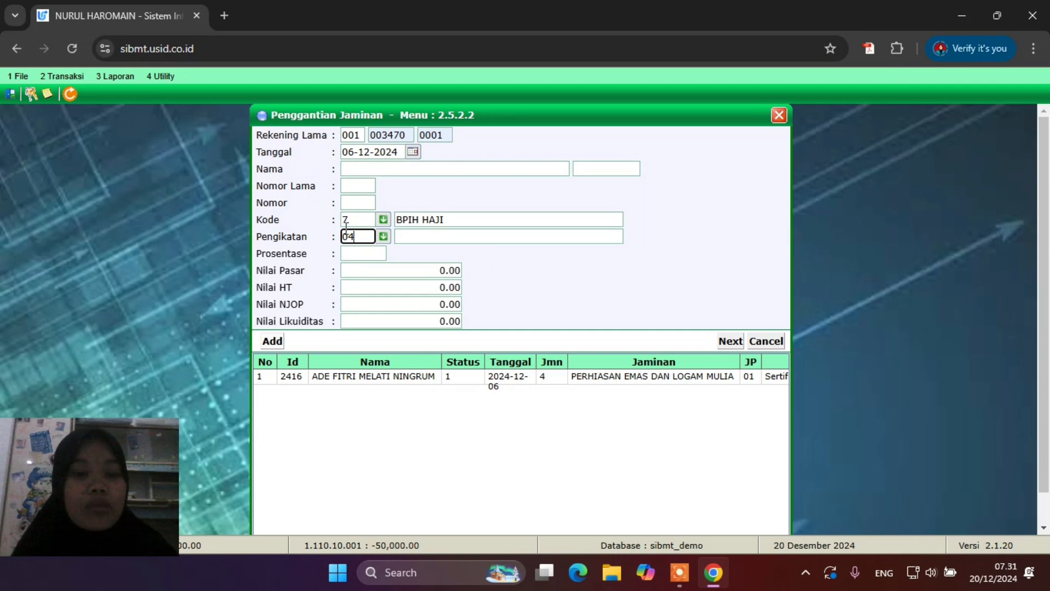
click(368, 253)
text(50)
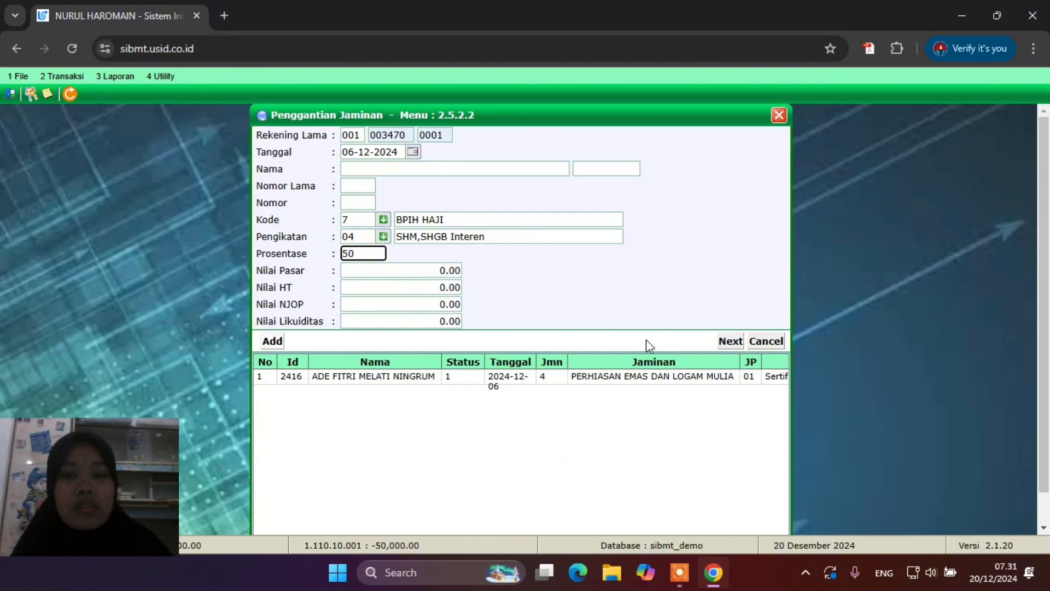
scroll(647, 344, down, 1)
scroll(648, 346, up, 1)
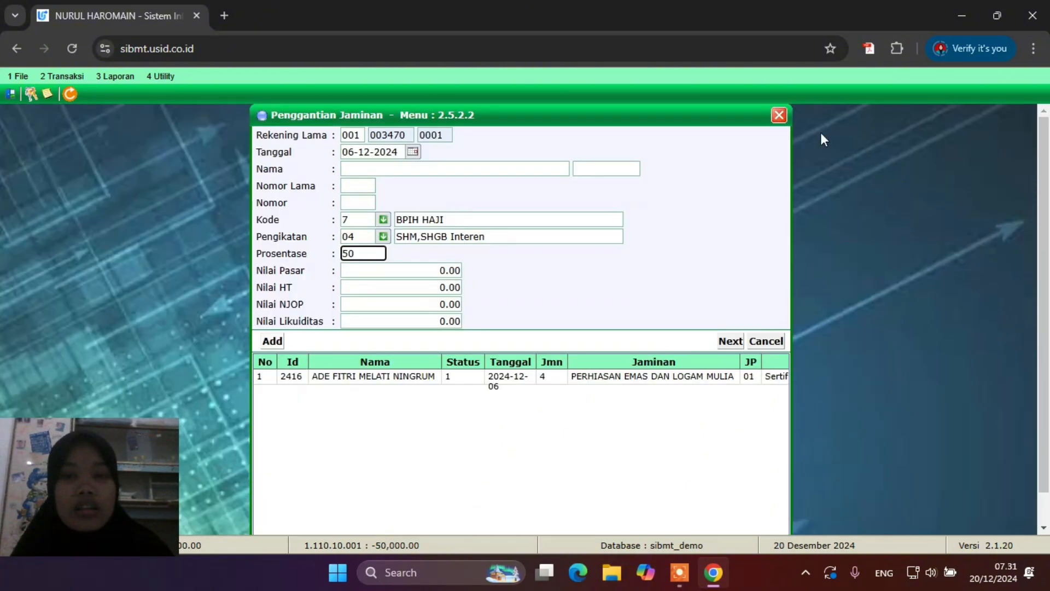
click(779, 115)
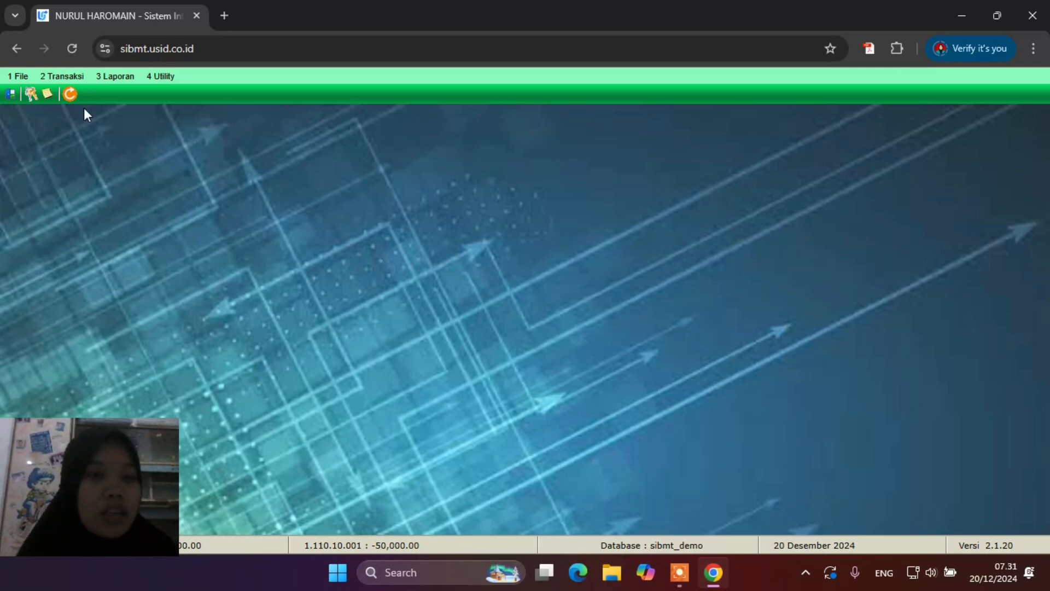
Open 2.5.3 Pengajuan Pembiayaan from the Transaksi > Pembiayaan menu
click(58, 77)
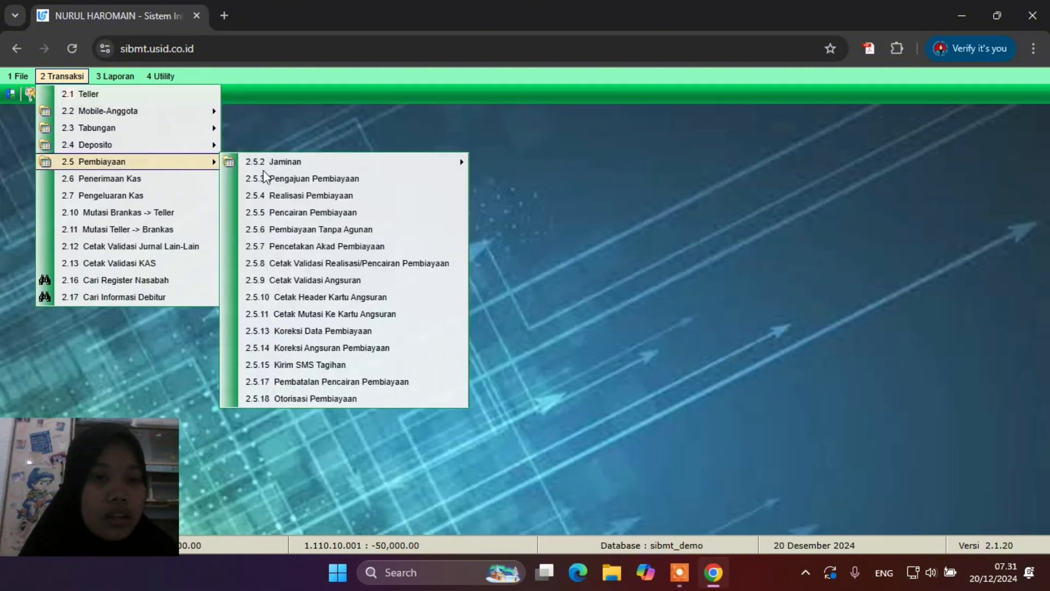
click(290, 178)
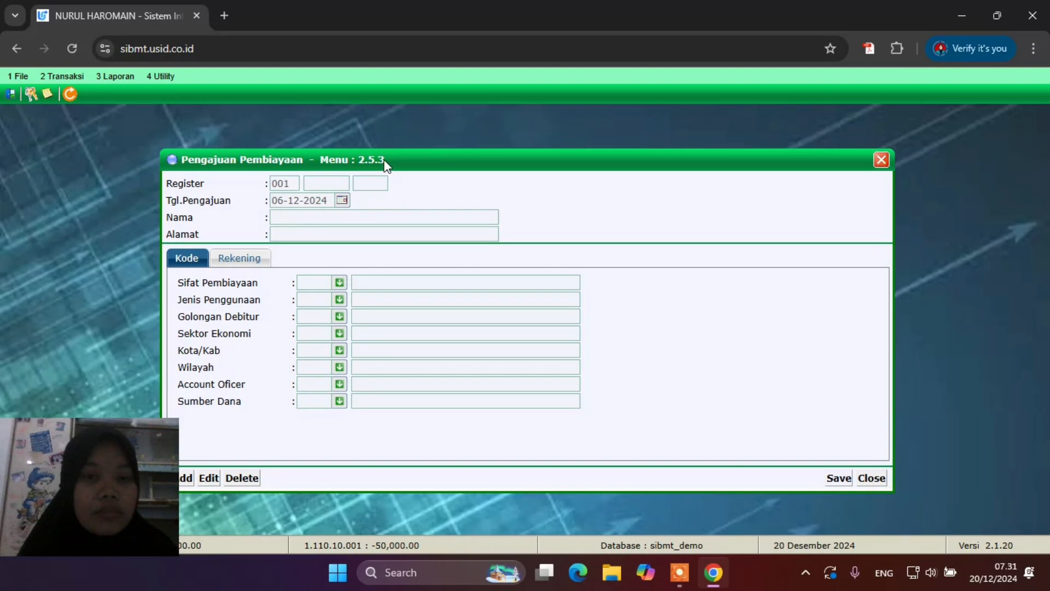
Add a new financing application and load the customer's account, sequence 0001
click(188, 480)
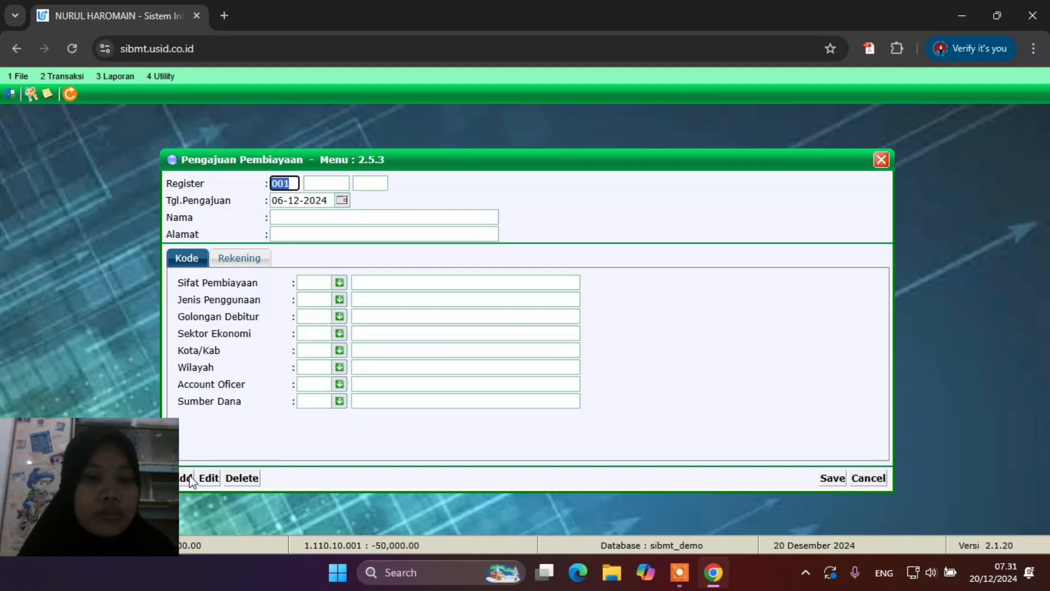
click(328, 184)
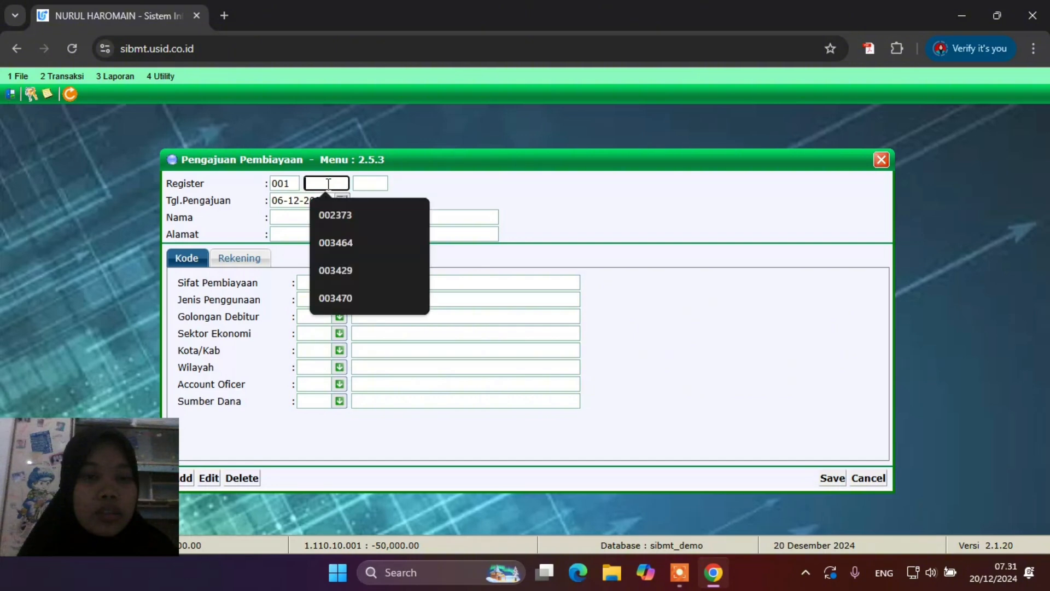
click(345, 299)
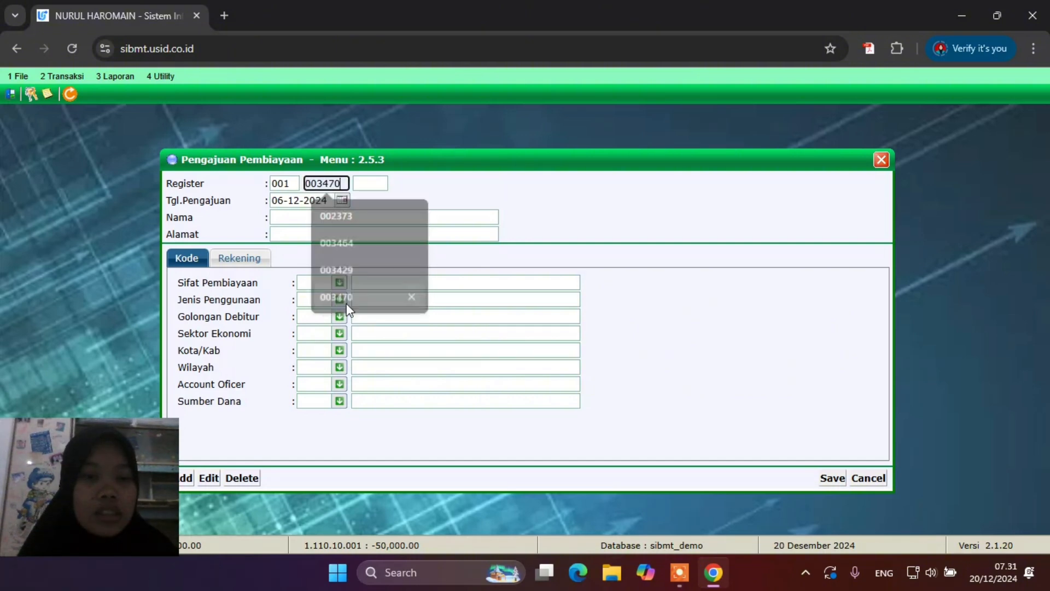
click(362, 185)
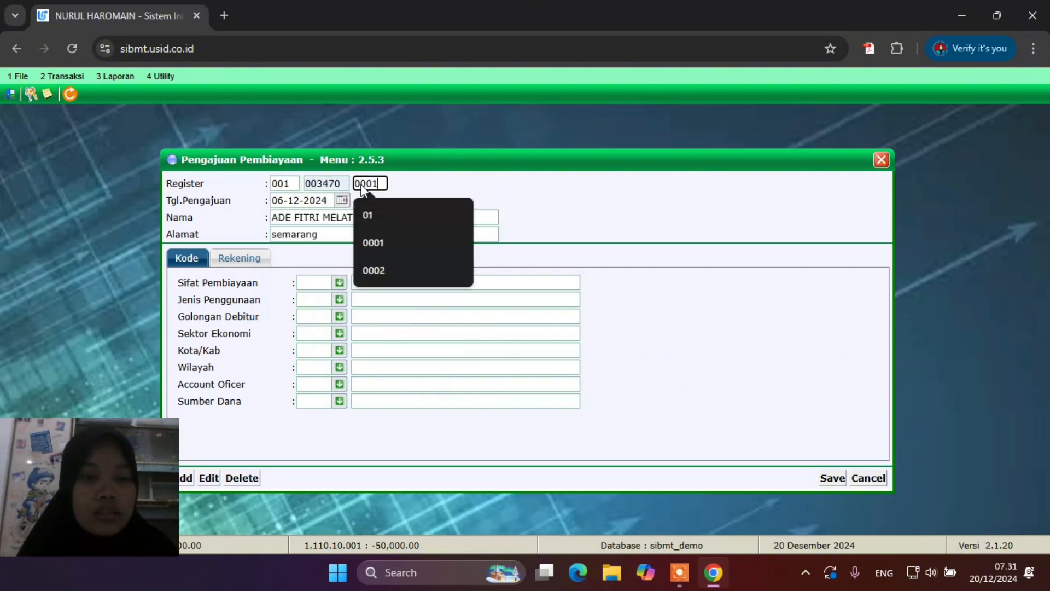
key(Return)
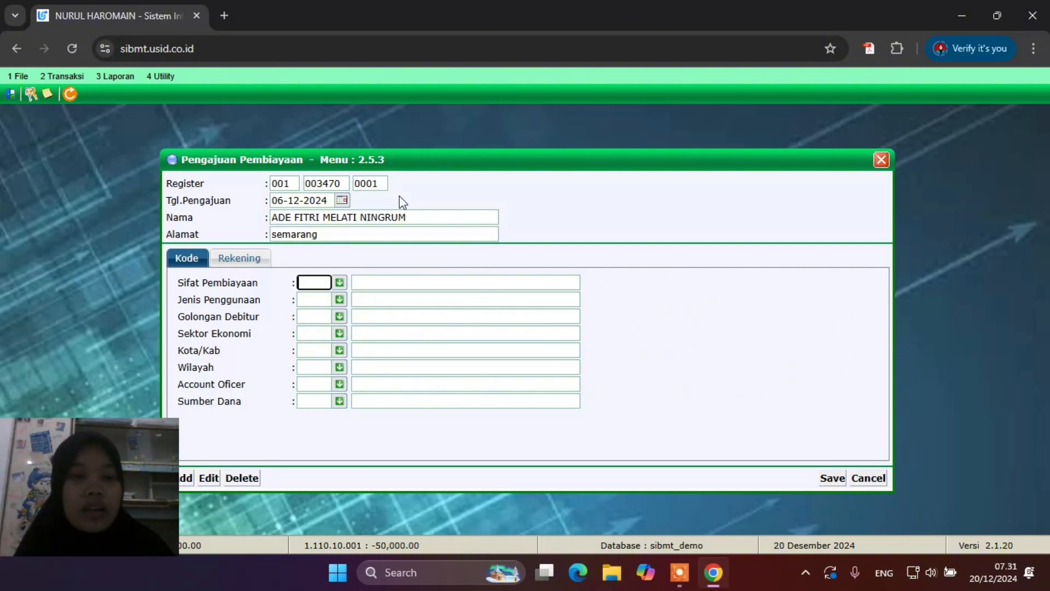
Set financing nature code 9, usage Modal Kerja, debtor group 874 and sector Perdagangan
click(340, 282)
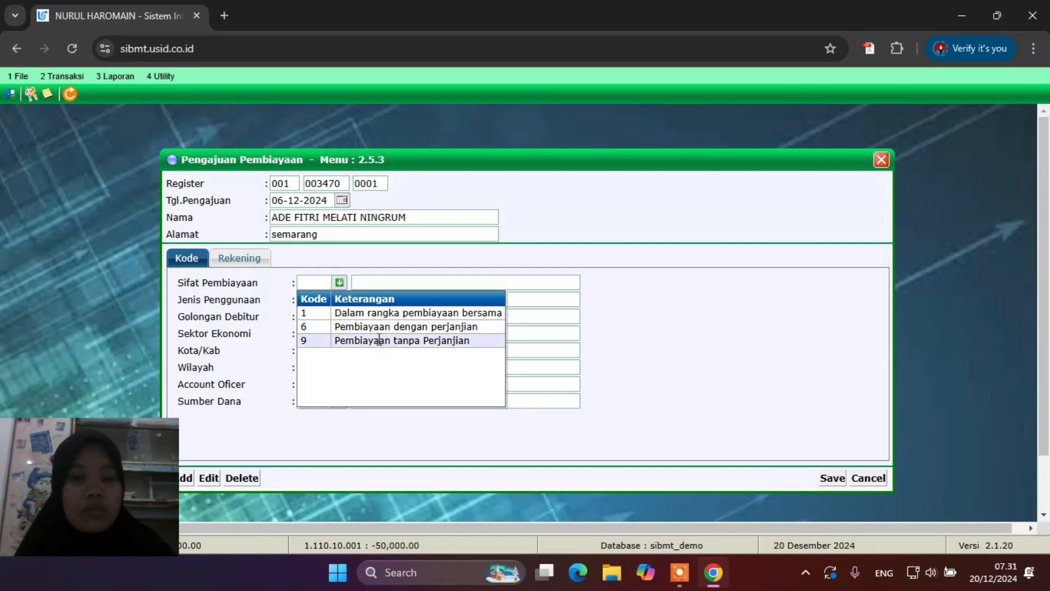
click(384, 341)
click(339, 300)
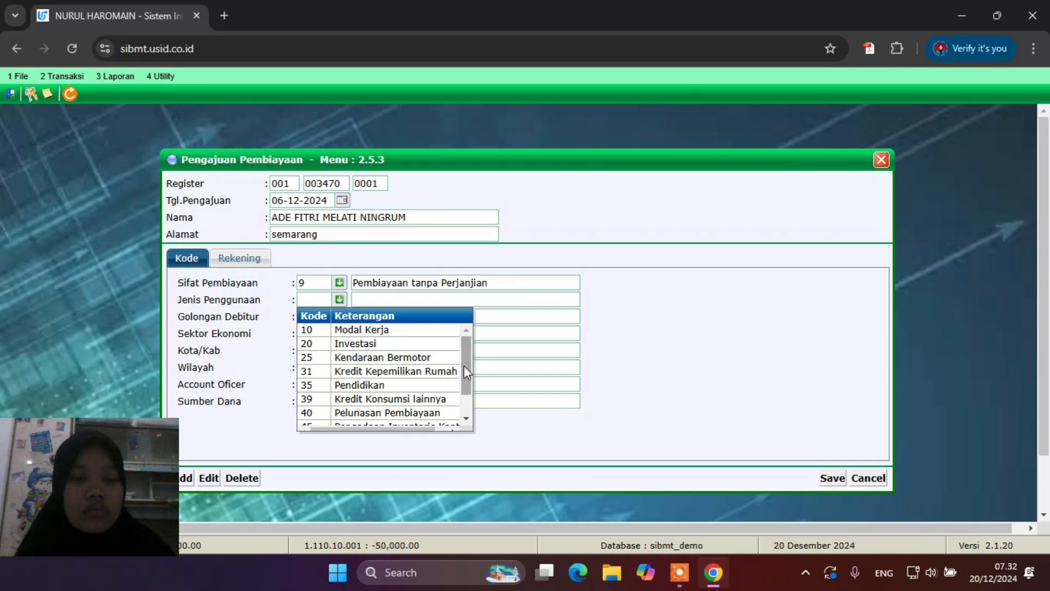
drag(463, 366, 468, 342)
click(389, 332)
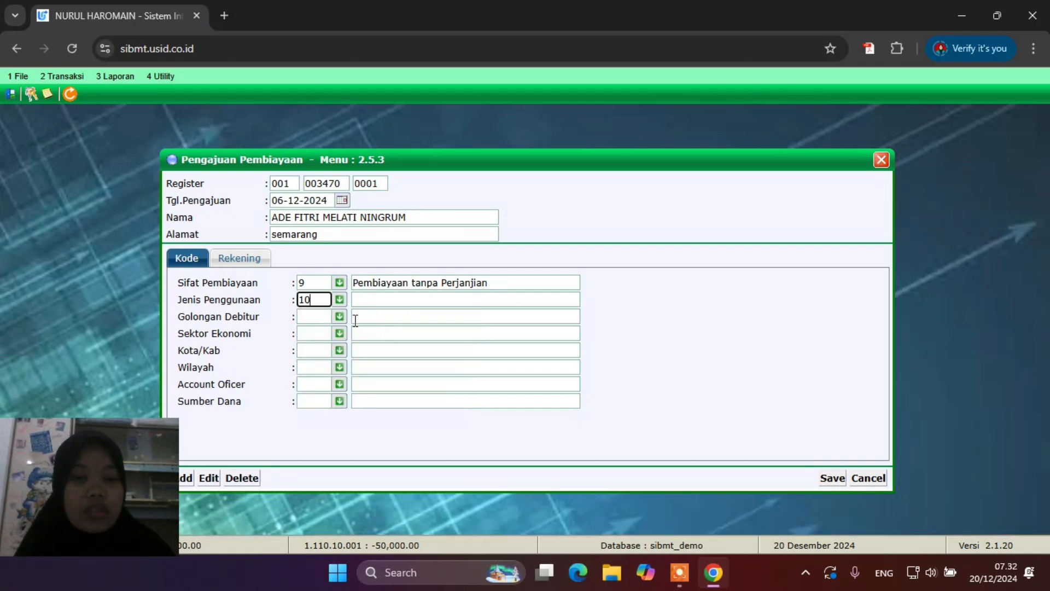
click(338, 316)
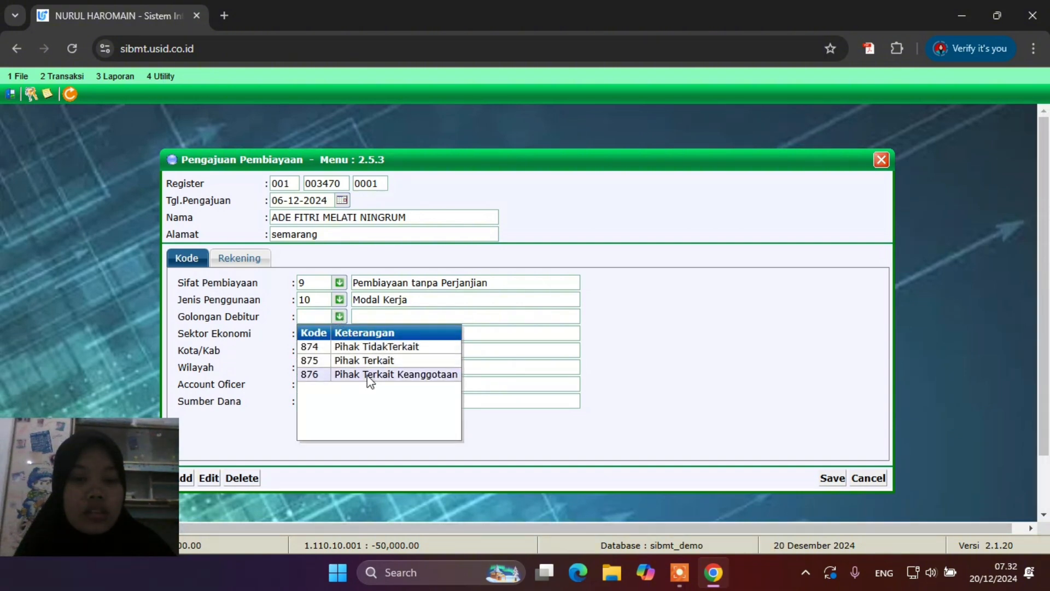
click(384, 347)
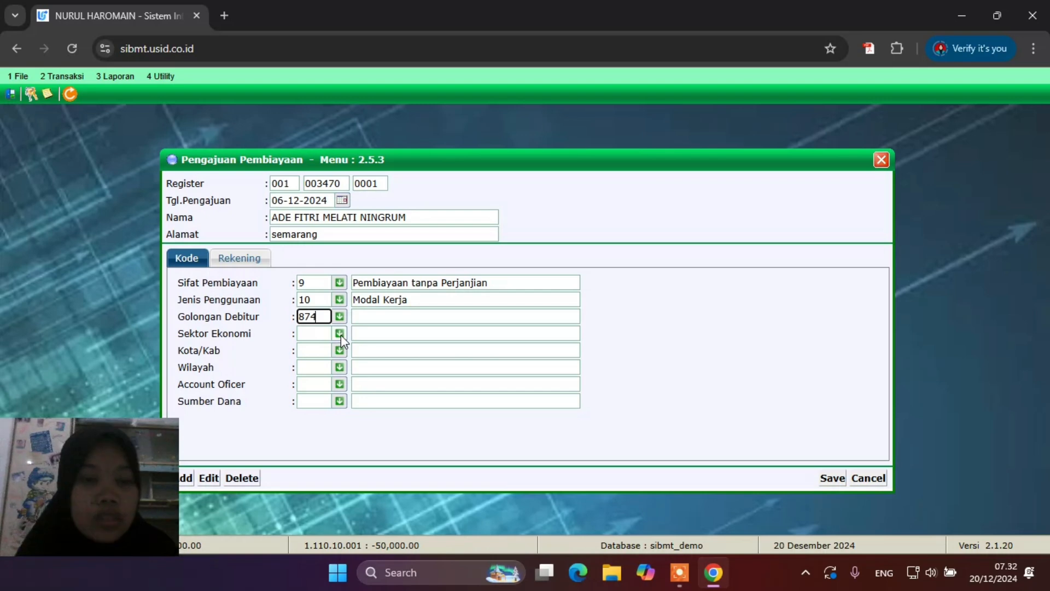
click(340, 333)
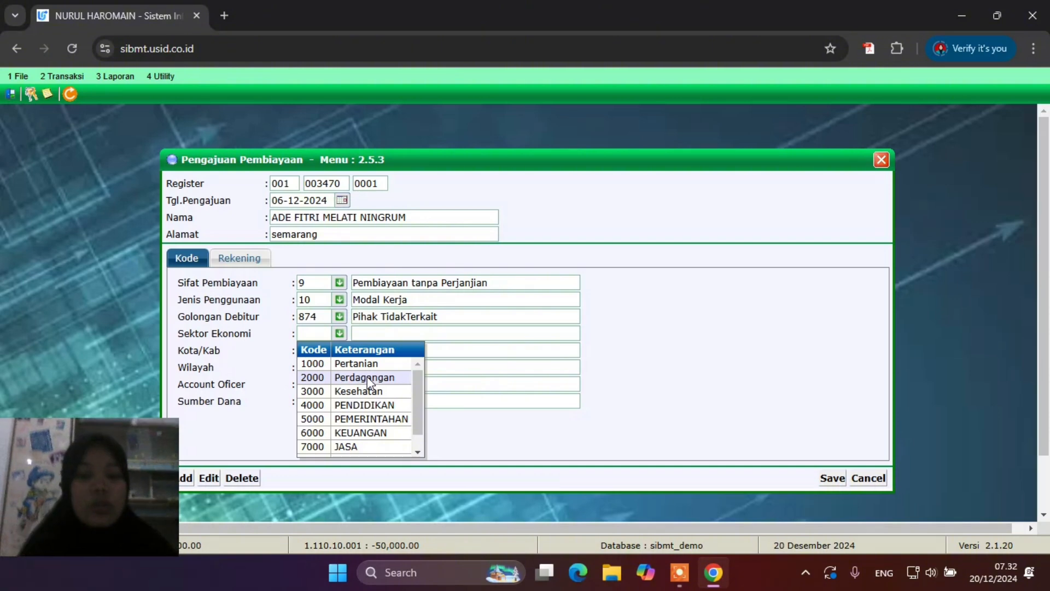
click(368, 379)
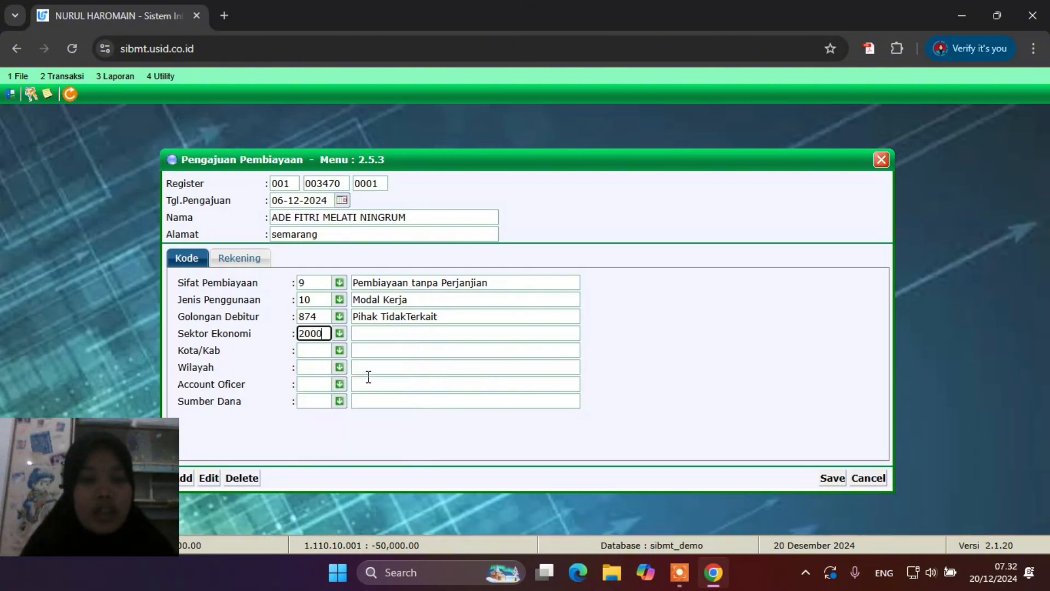
Set regency KAB. ACEH TIMUR, area Jungka Gajah Darul Aman, officer UMUM, funding source 0003 Dana Pihak Ketiga
click(339, 352)
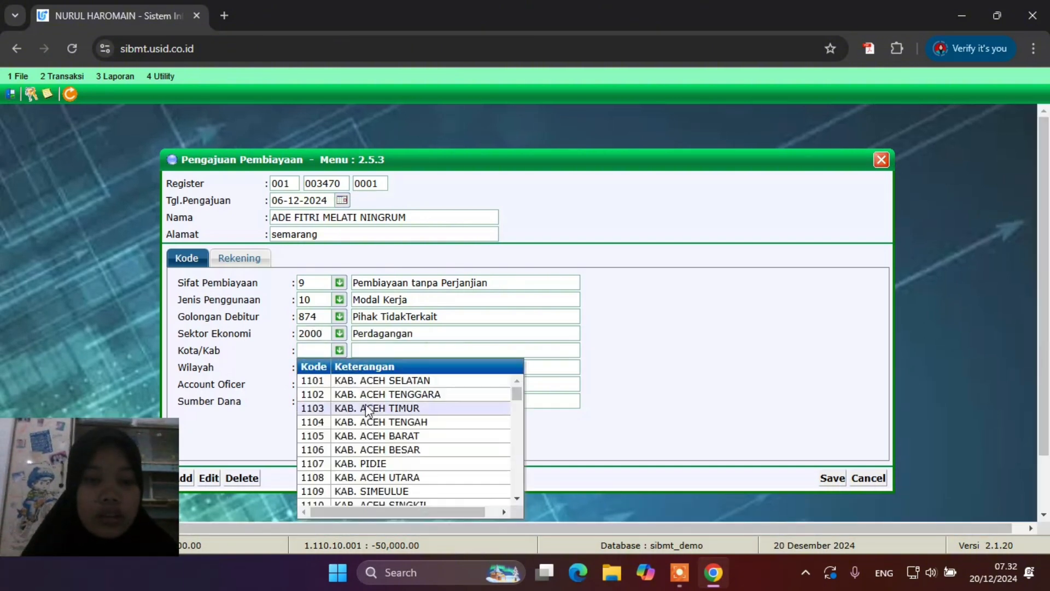
click(368, 408)
click(339, 367)
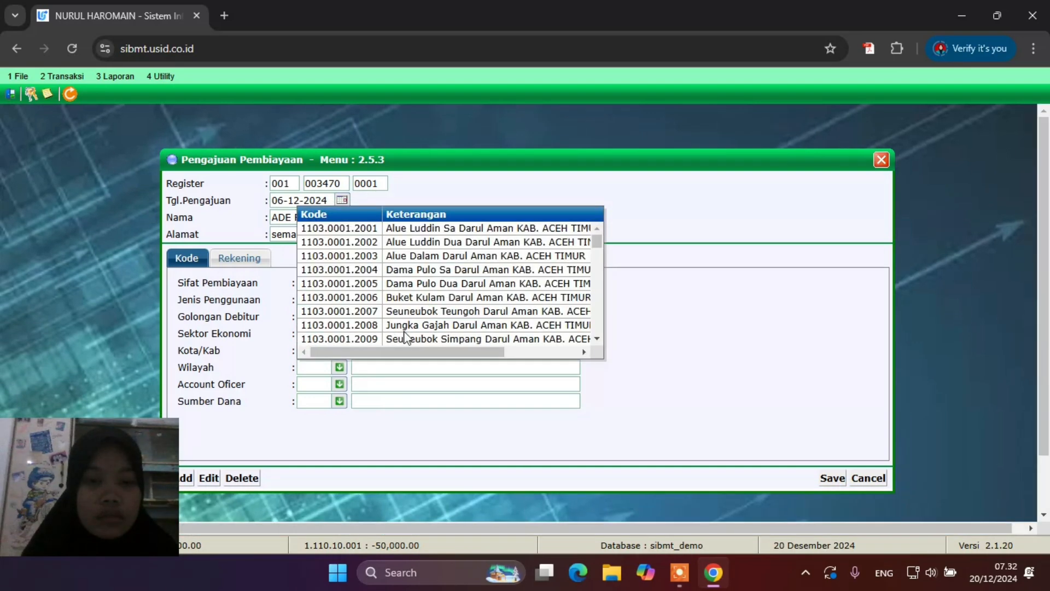
click(418, 323)
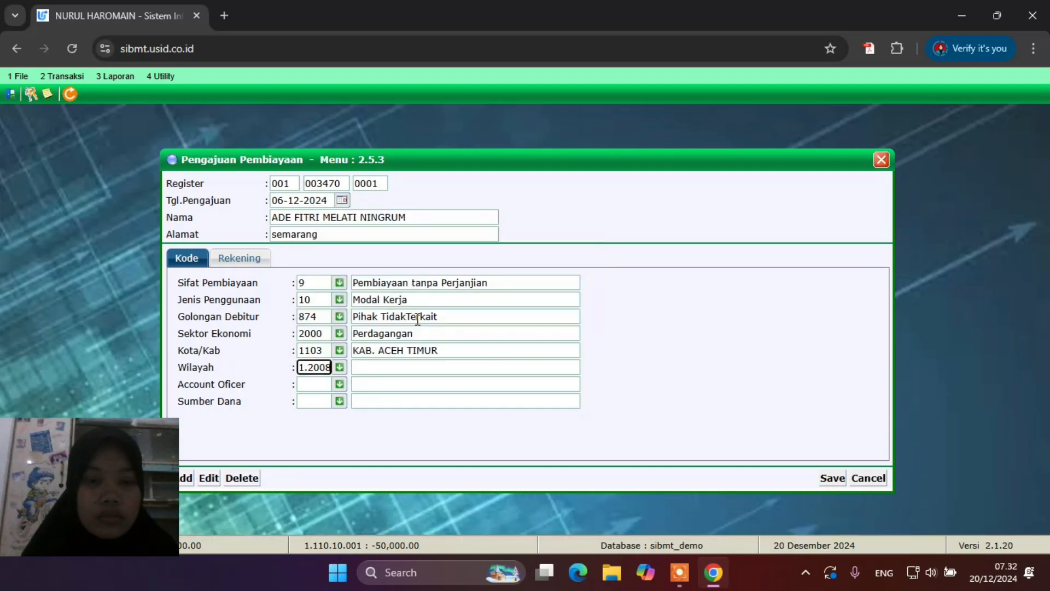
click(341, 384)
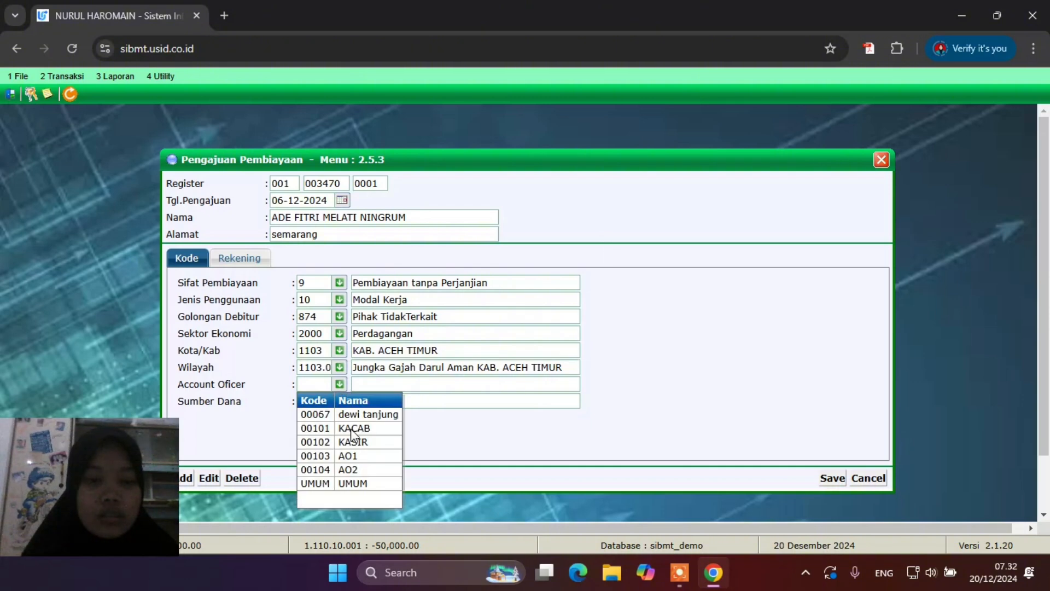
click(361, 483)
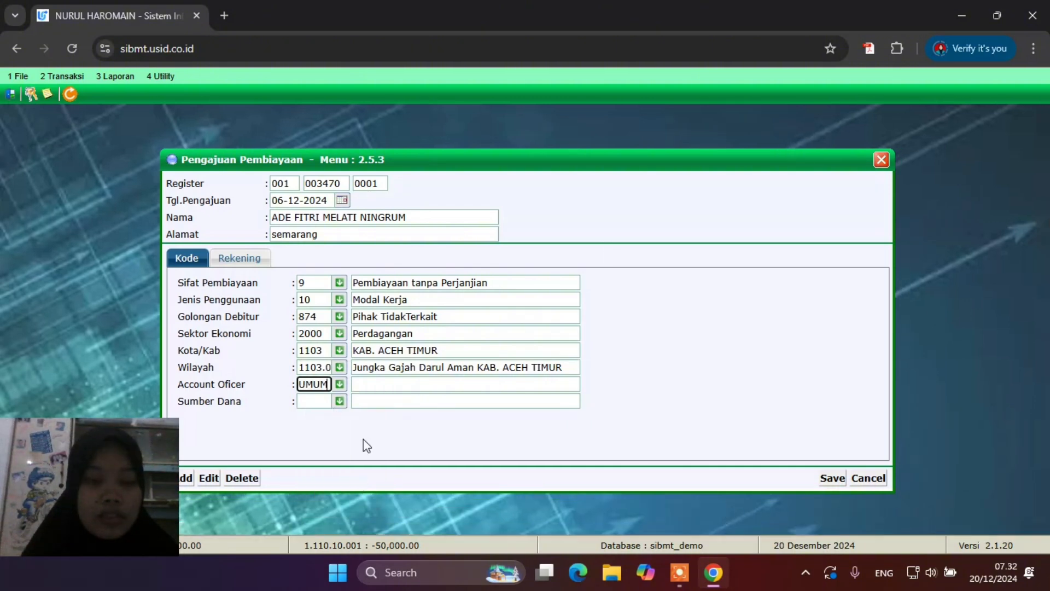
click(339, 402)
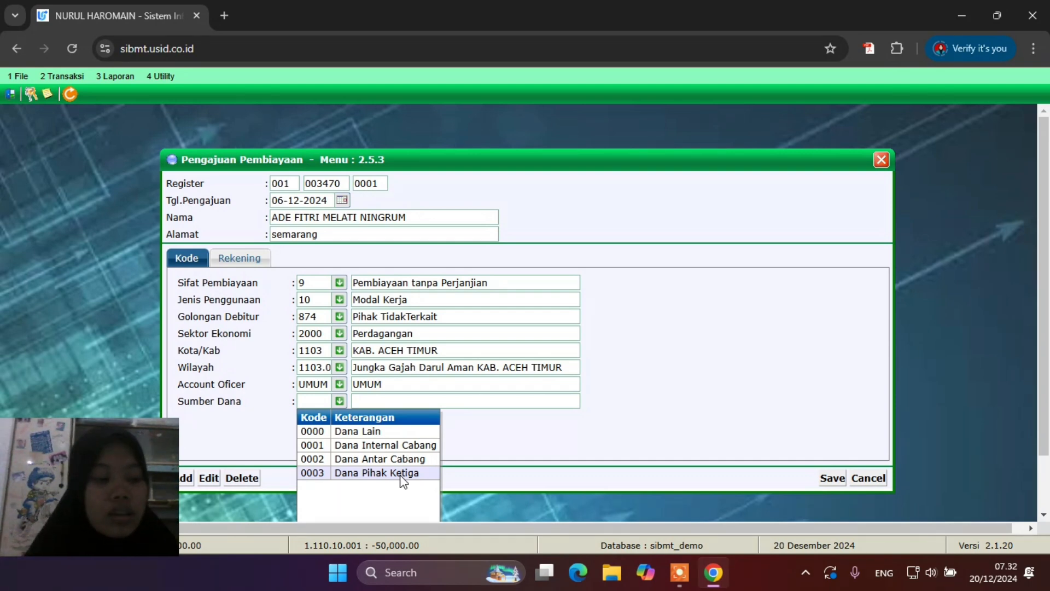
click(389, 473)
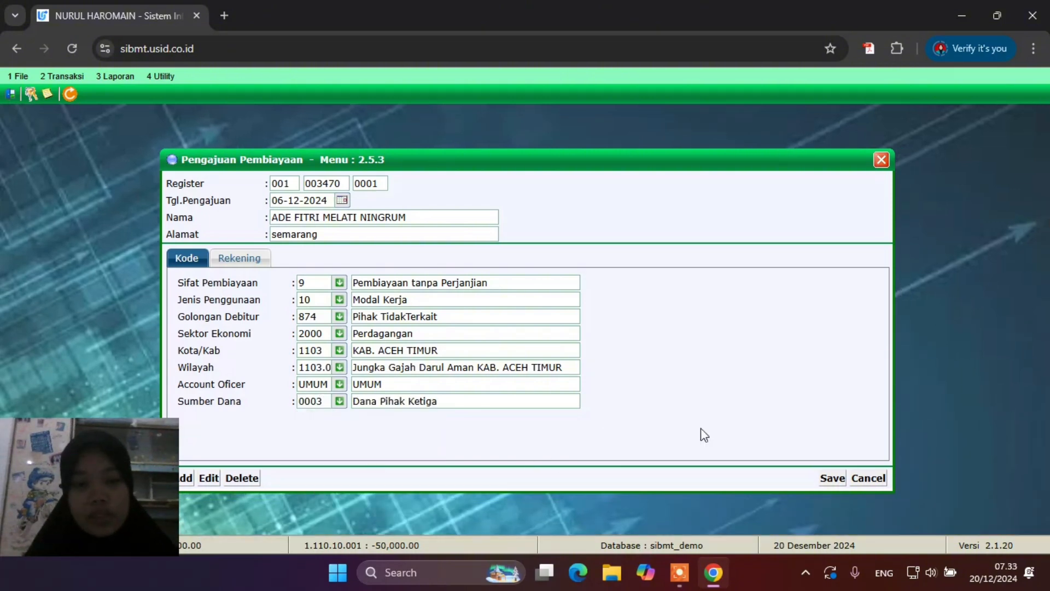
On the account details, set guarantor group 832 BUMN and Metode BaHas 0003 Qord
click(249, 265)
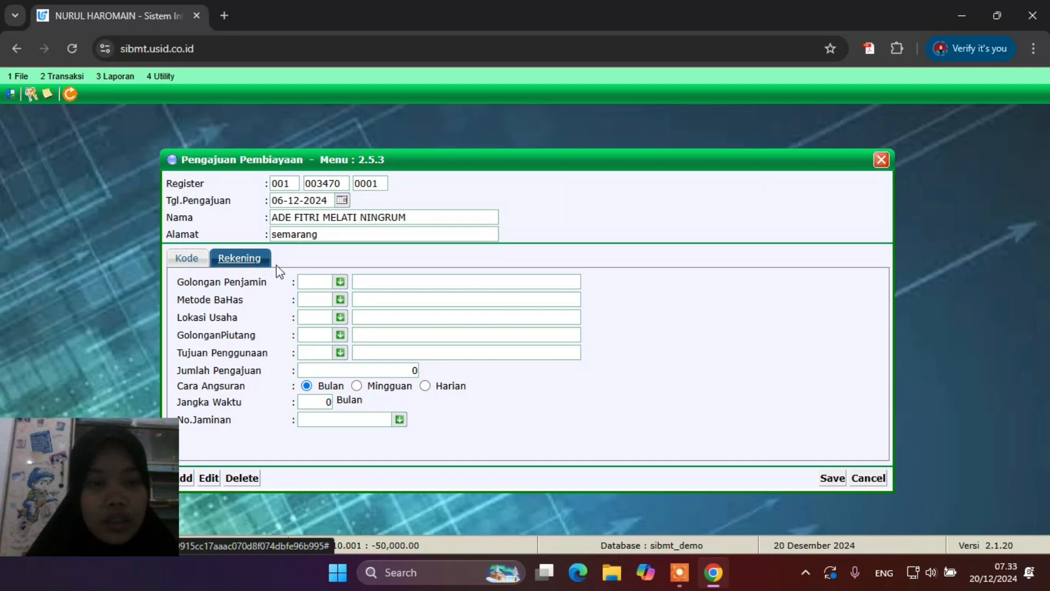
click(340, 281)
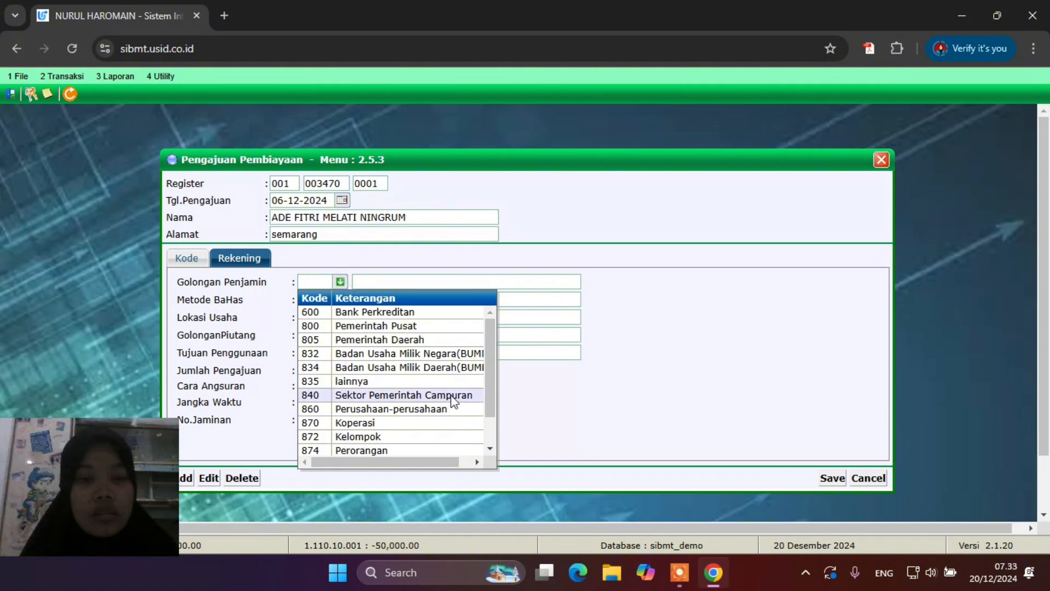
click(439, 356)
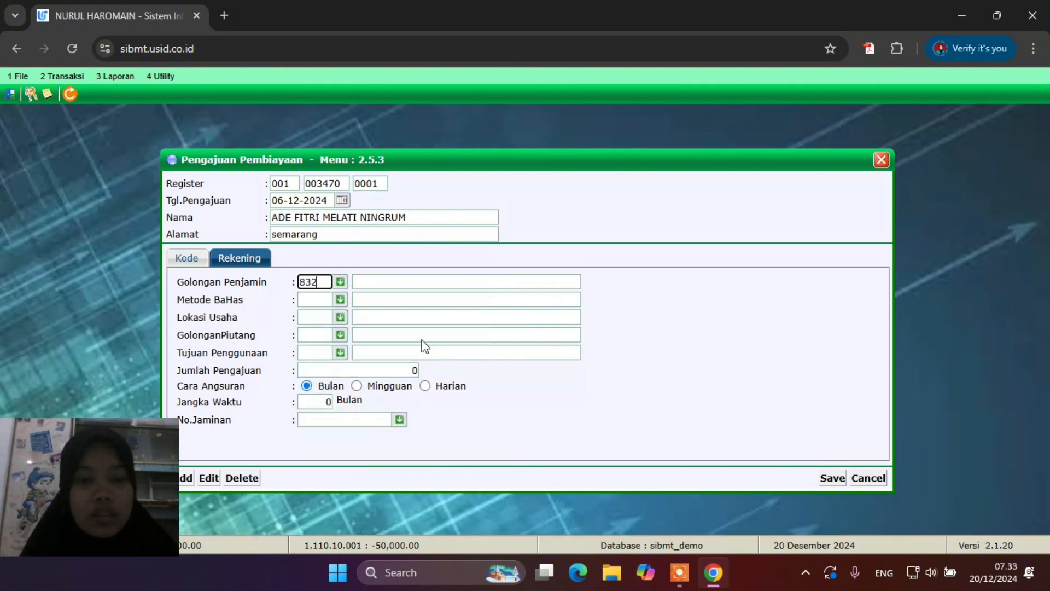
click(344, 299)
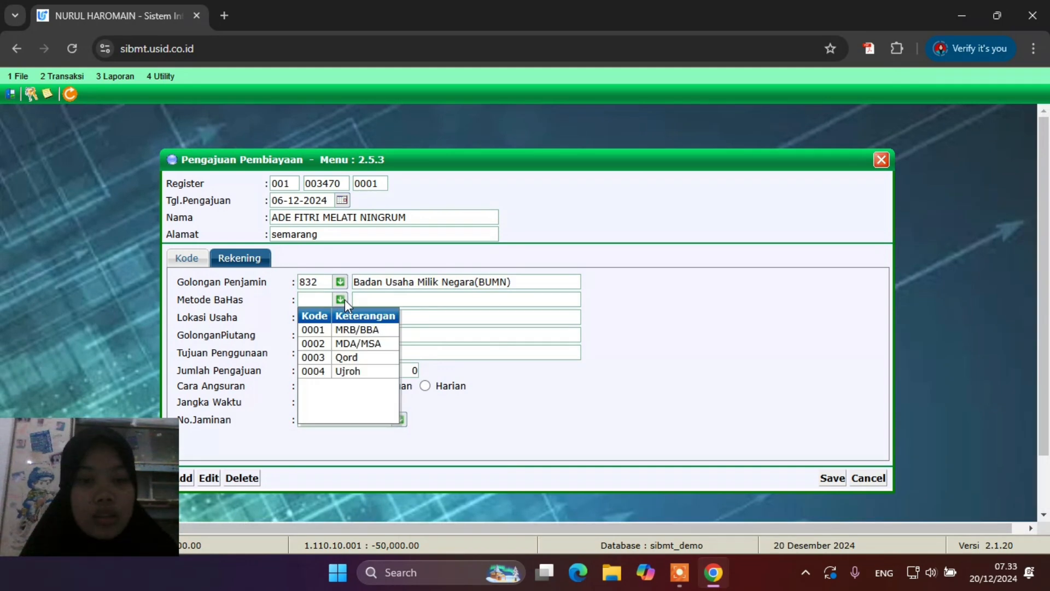
click(358, 357)
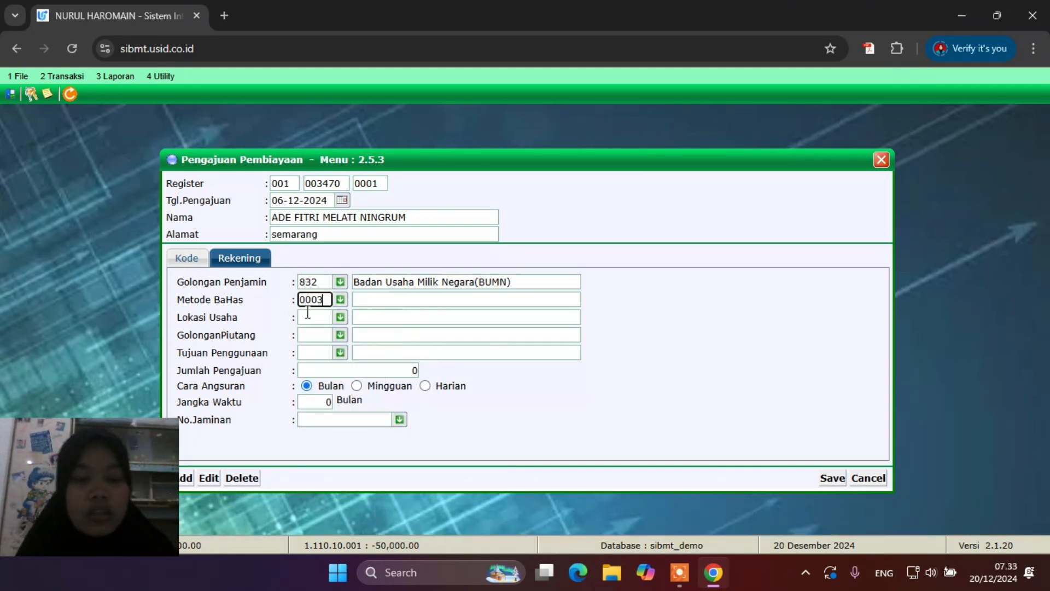
Set location Komplek Pertokoan, receivable Piutang Jangka Menengah and purpose Modal Usaha Baru
click(340, 317)
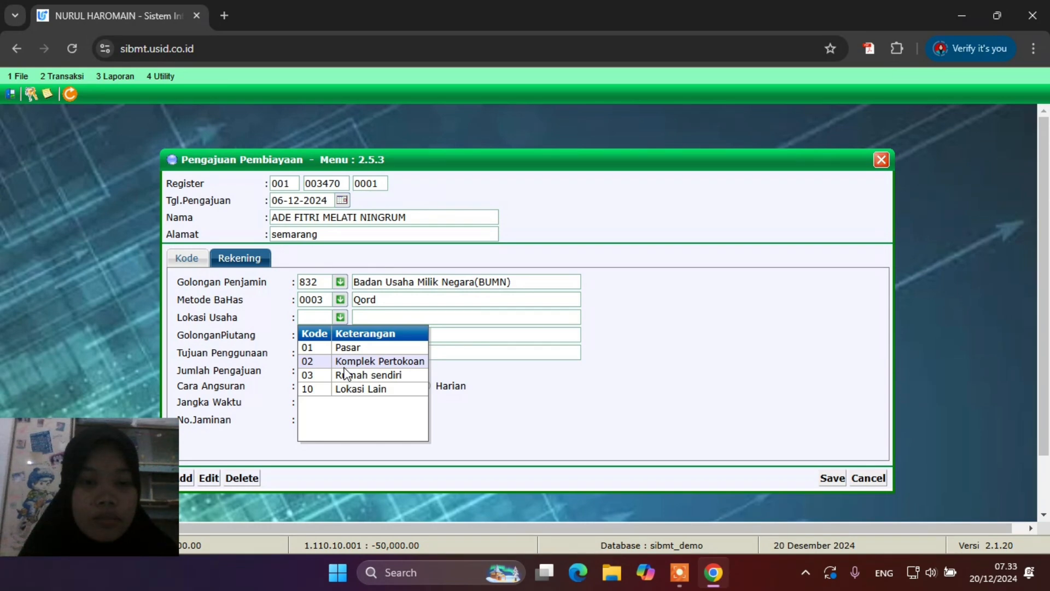
click(345, 361)
click(340, 336)
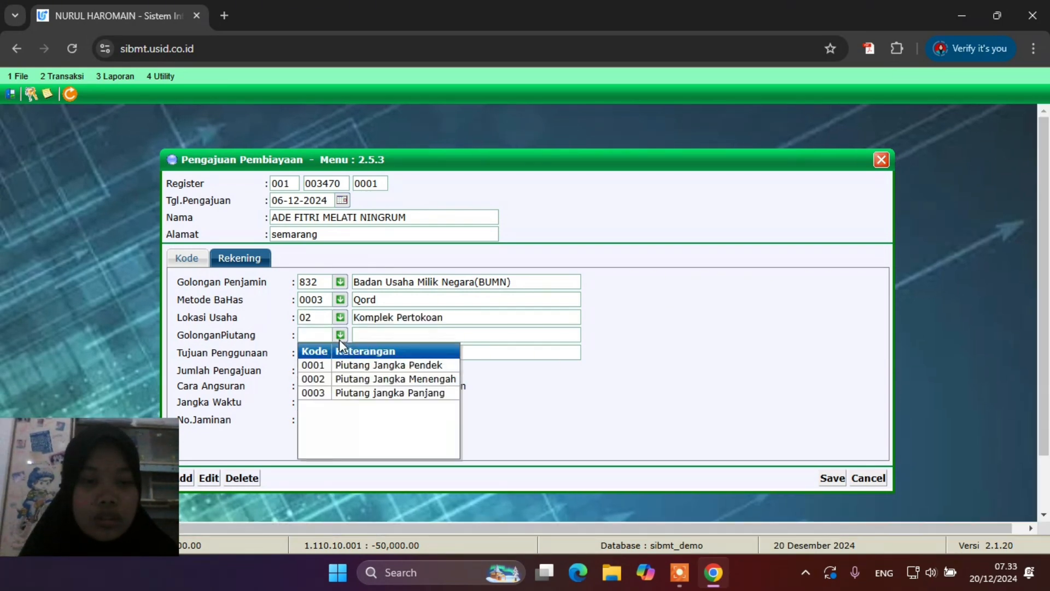
click(356, 382)
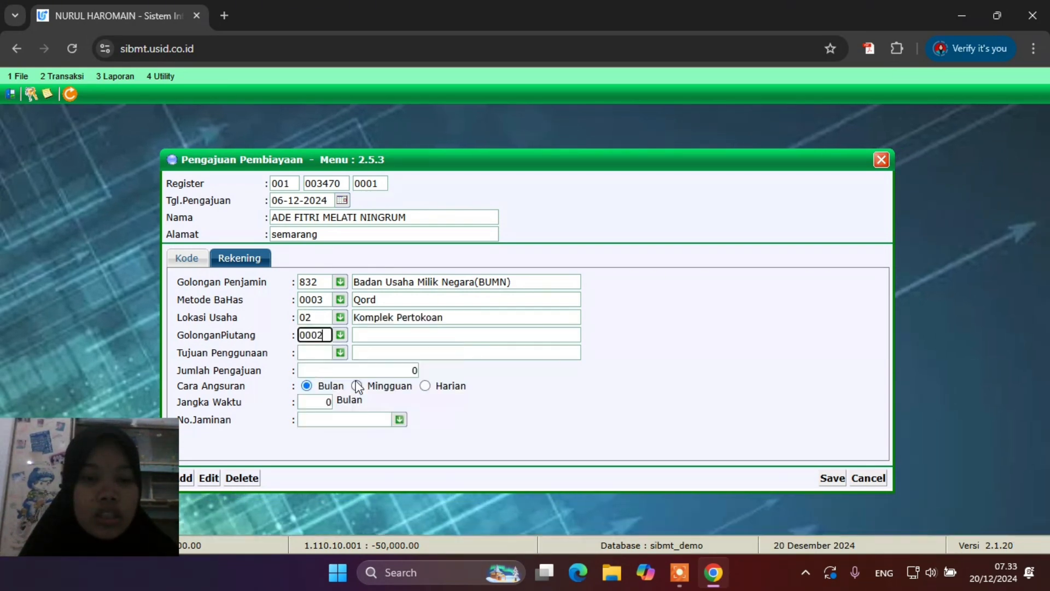
click(340, 352)
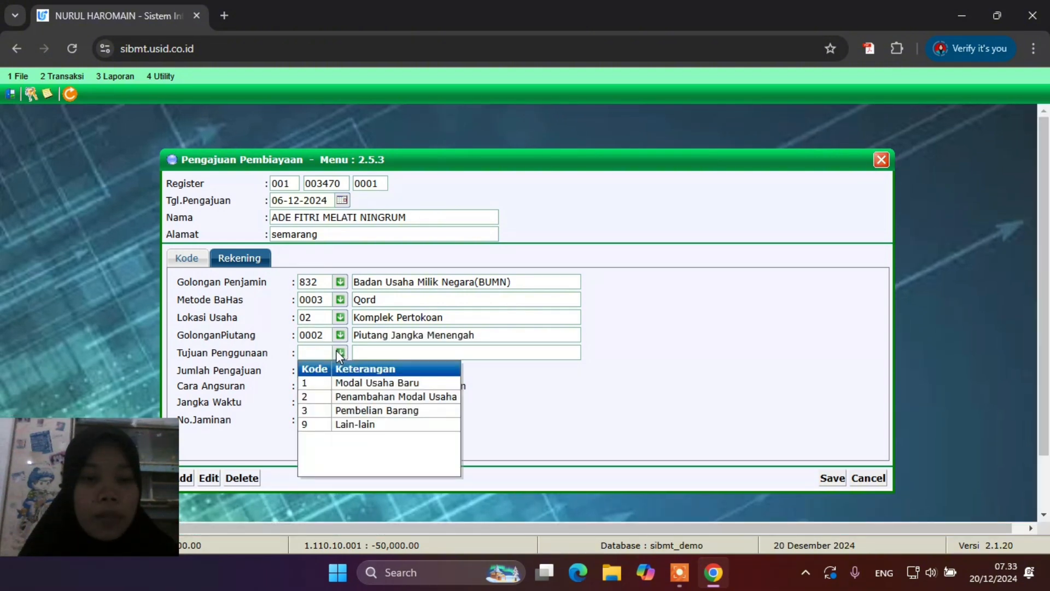
click(359, 384)
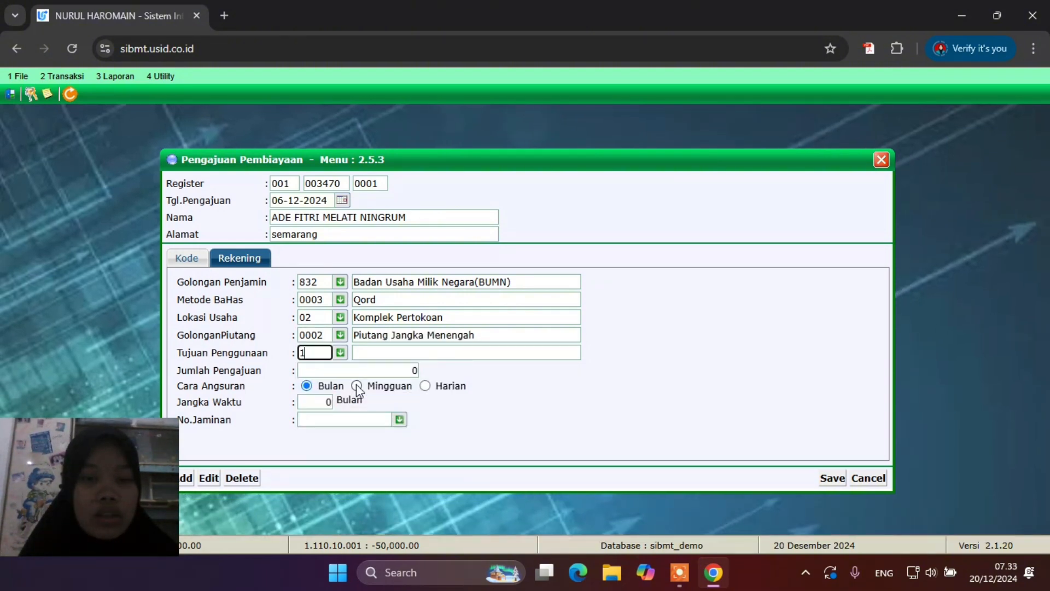
click(333, 367)
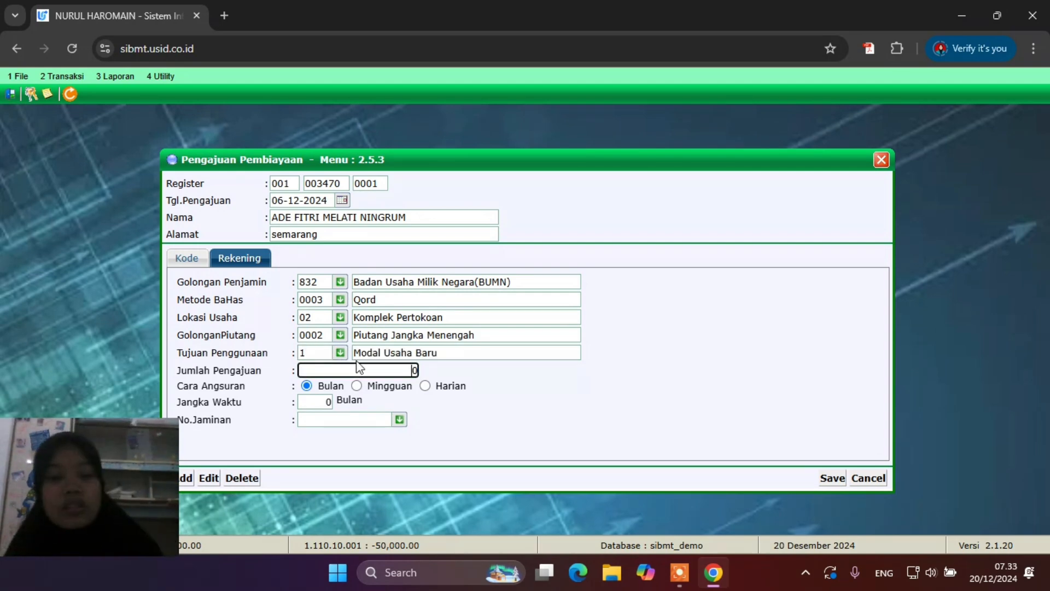
Request 10,000,000 over 12 months and enter the applicant's register number as No.Jaminan
drag(359, 367, 422, 364)
text(1000000)
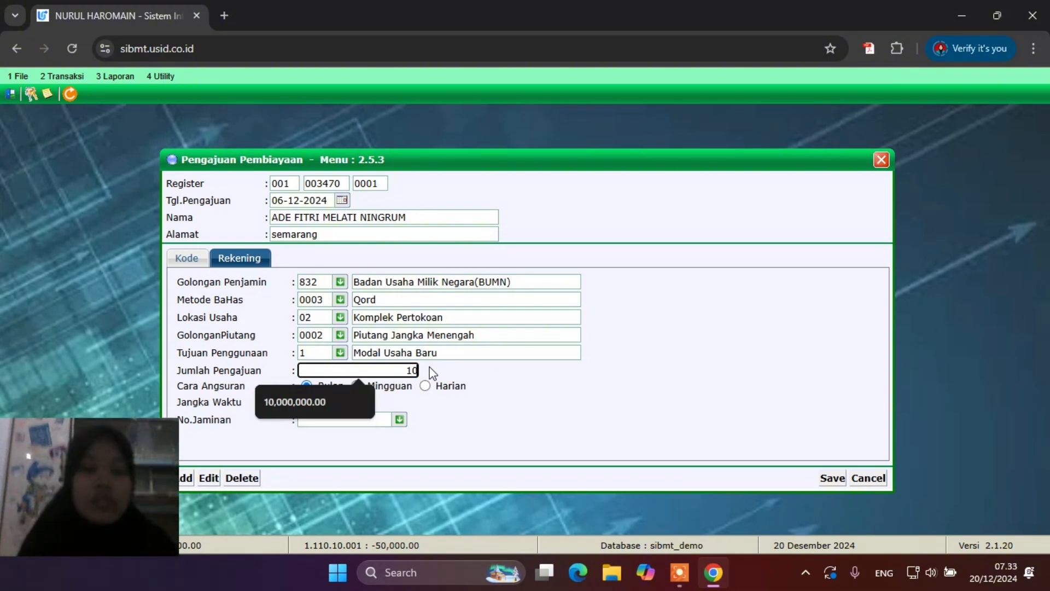
text(0)
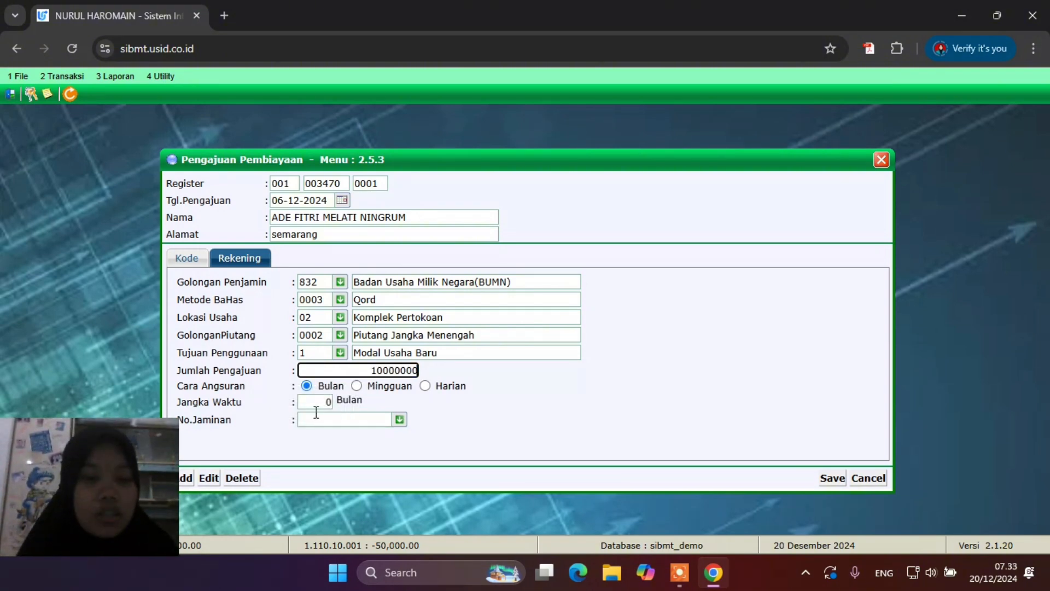
click(331, 402)
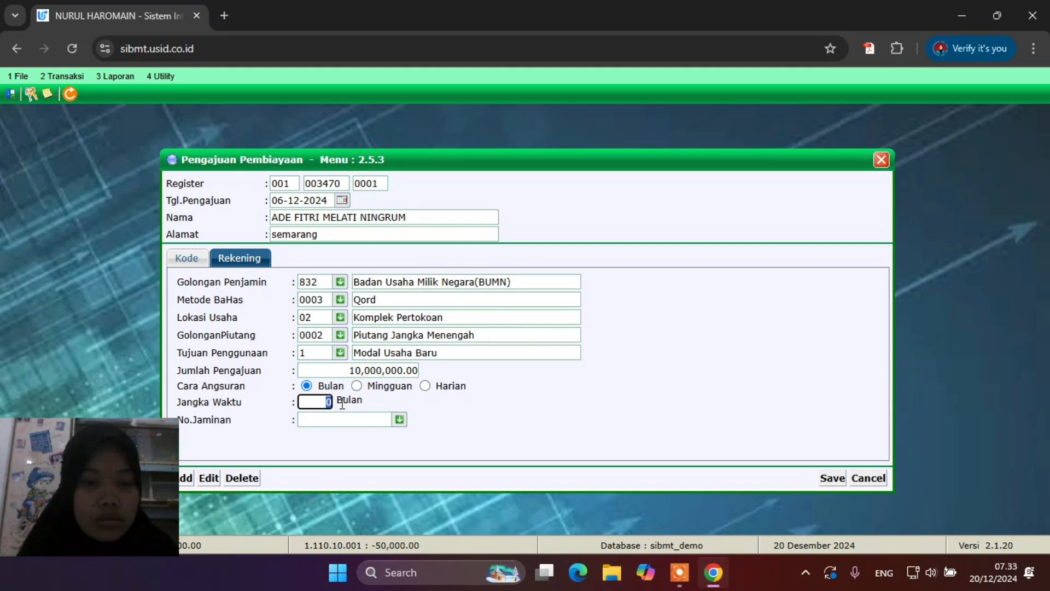
text(12)
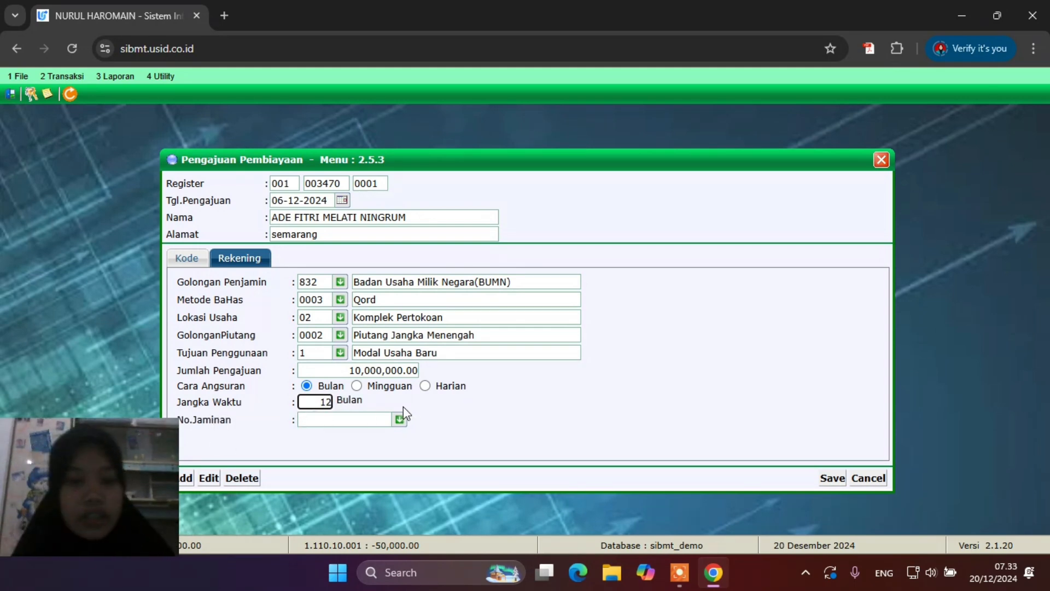
click(382, 419)
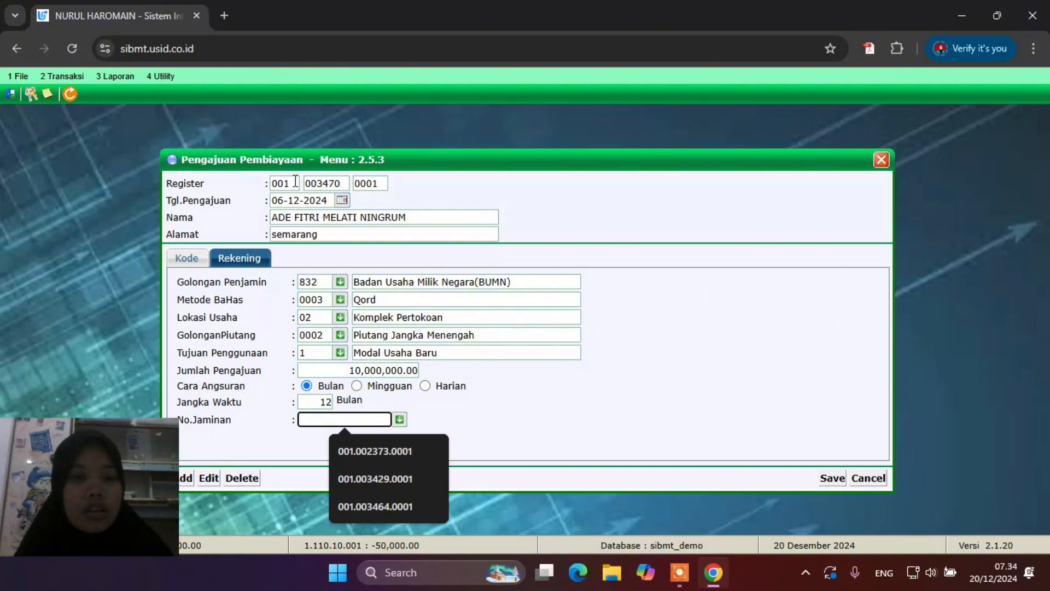
text(00)
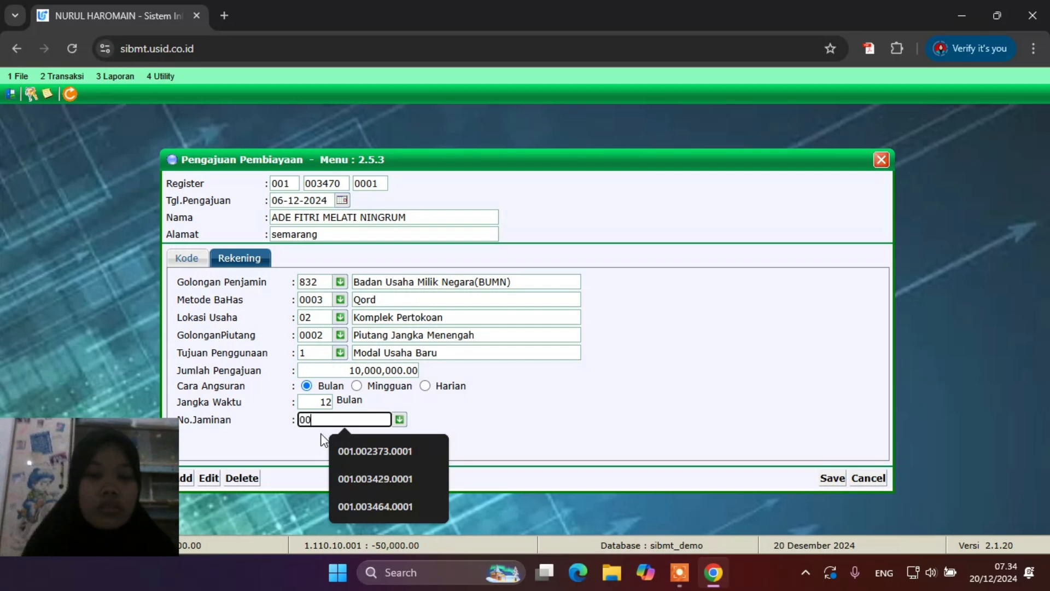
text(1)
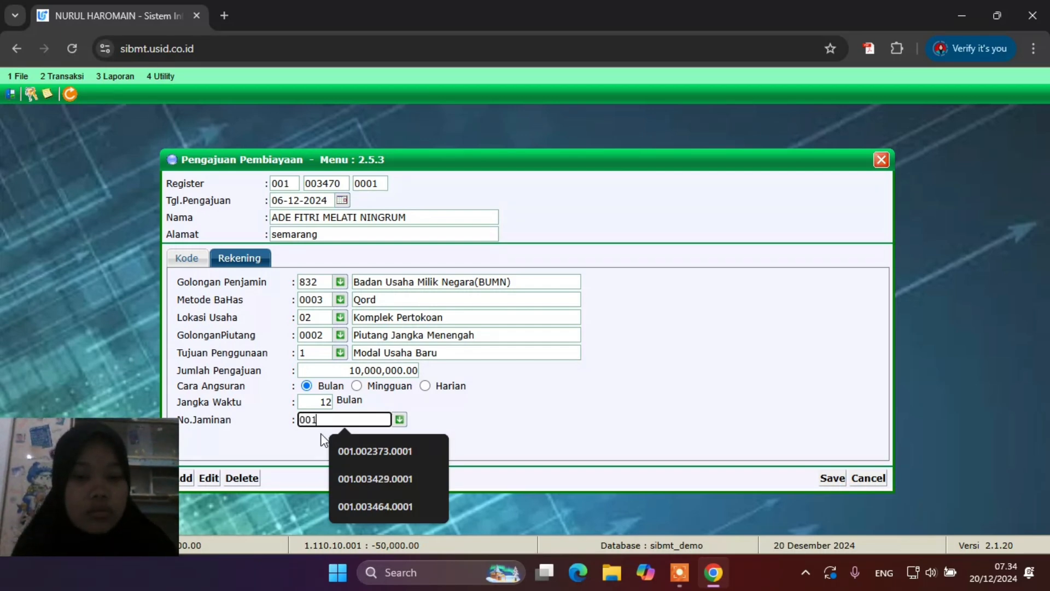
text(.)
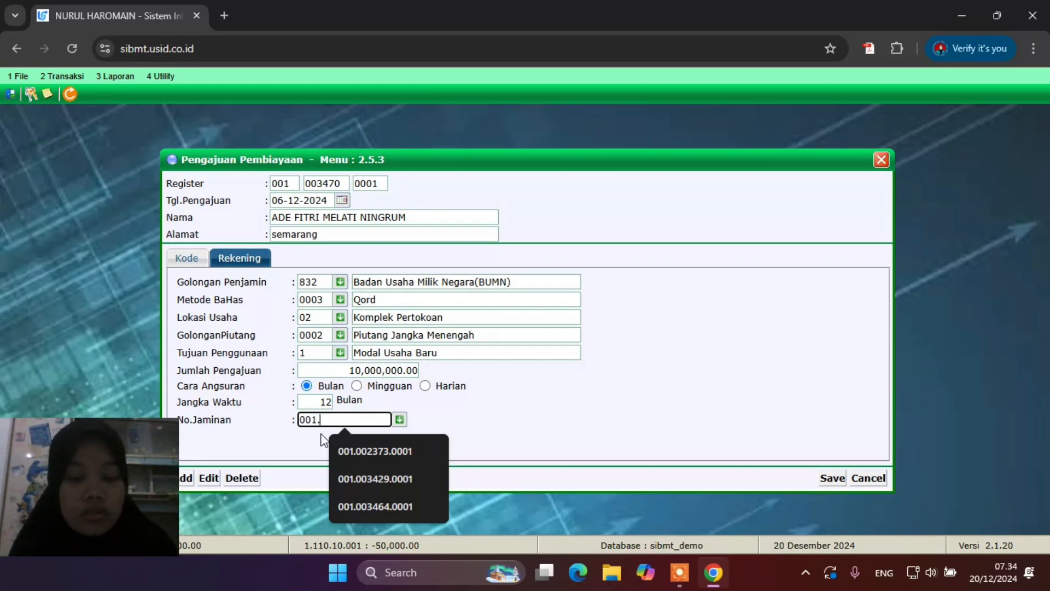
text(0034)
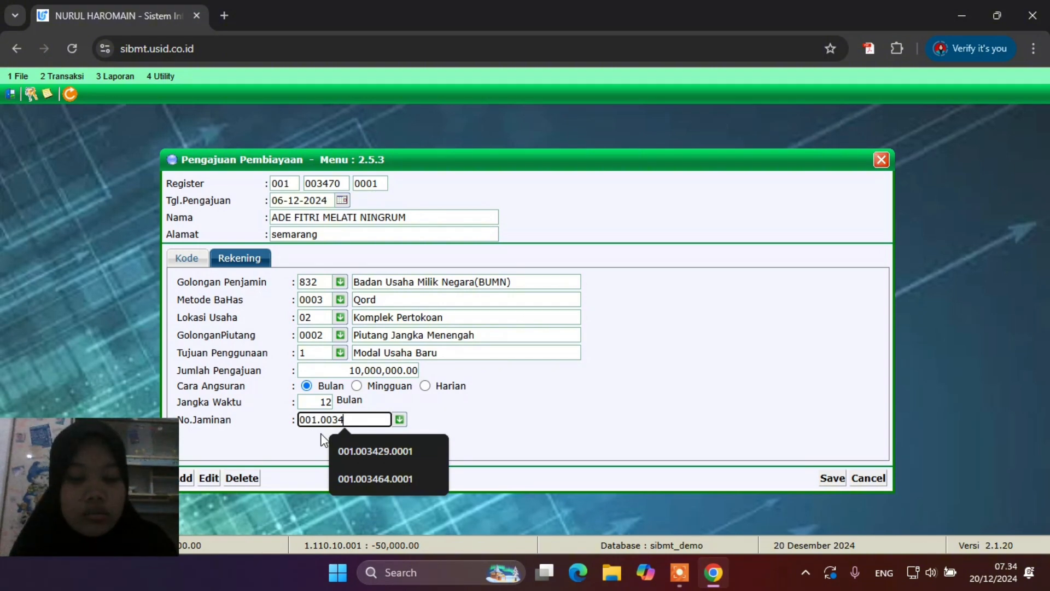
text(70)
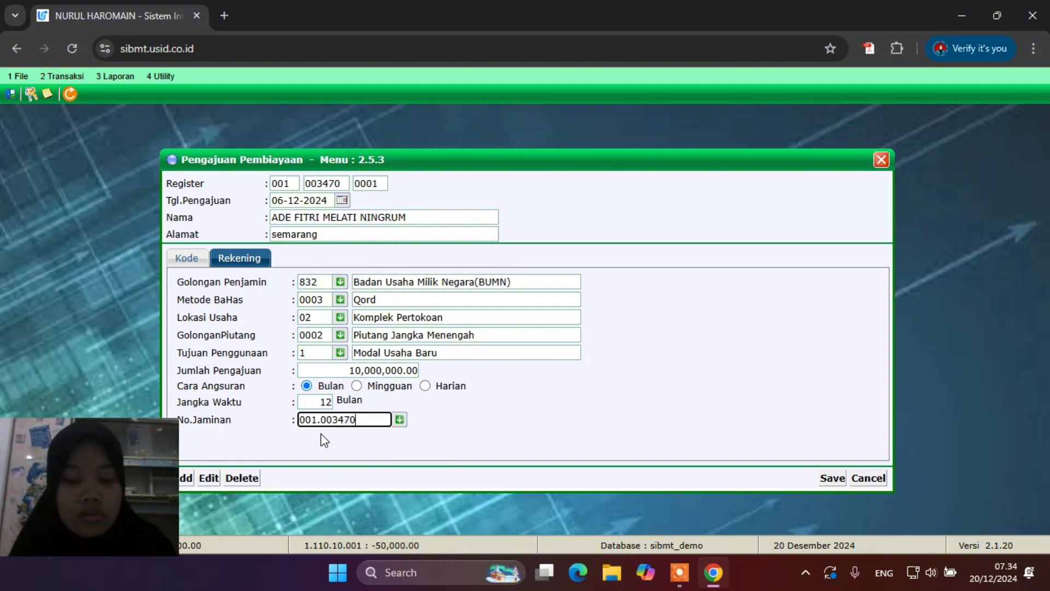
text(.0001)
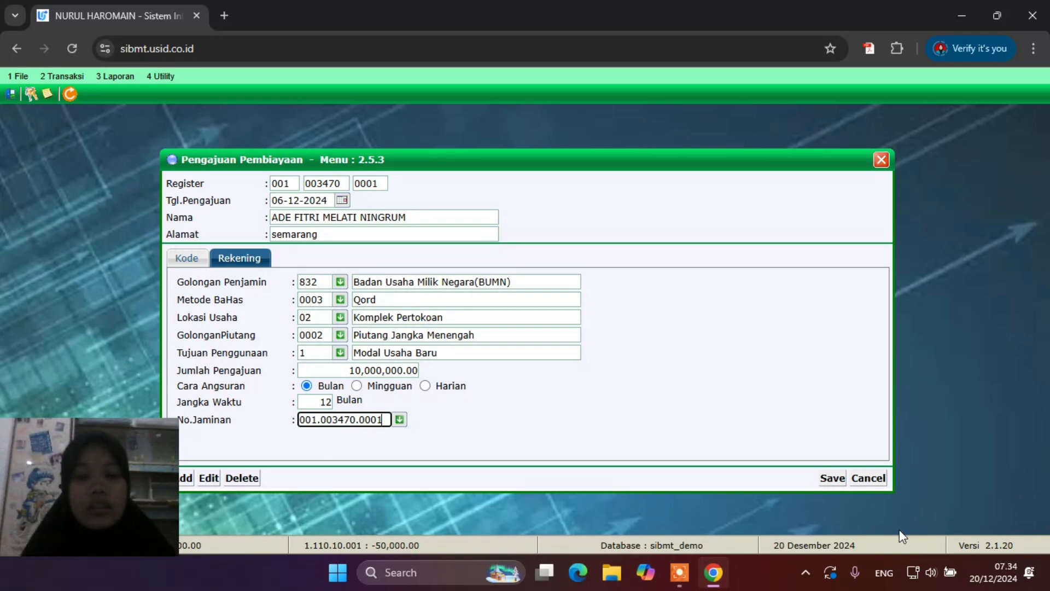
Save the financing application, confirming the 'Data Disimpan ?' prompt
click(831, 480)
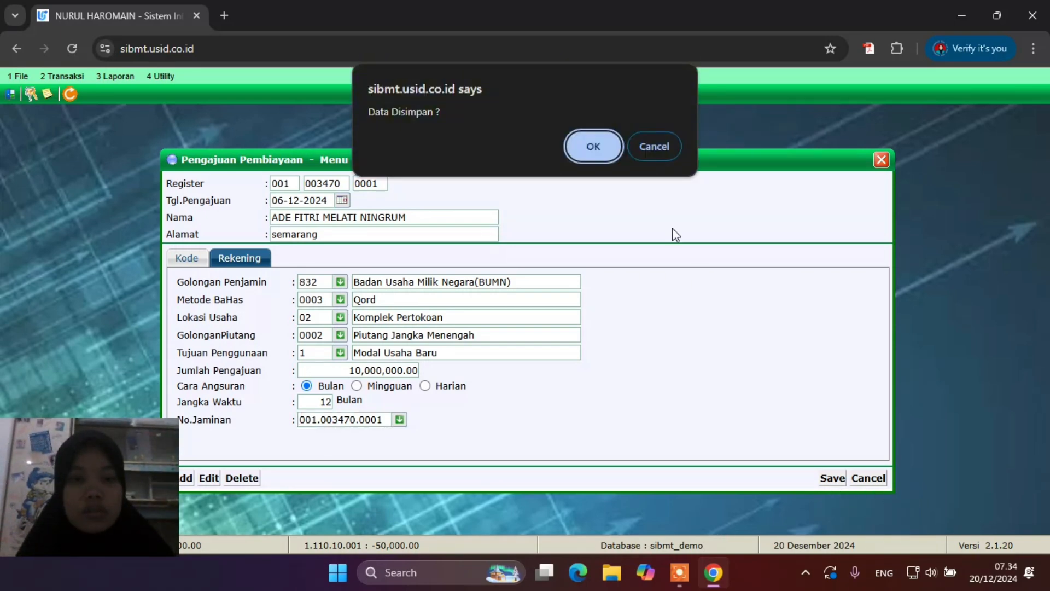
click(596, 148)
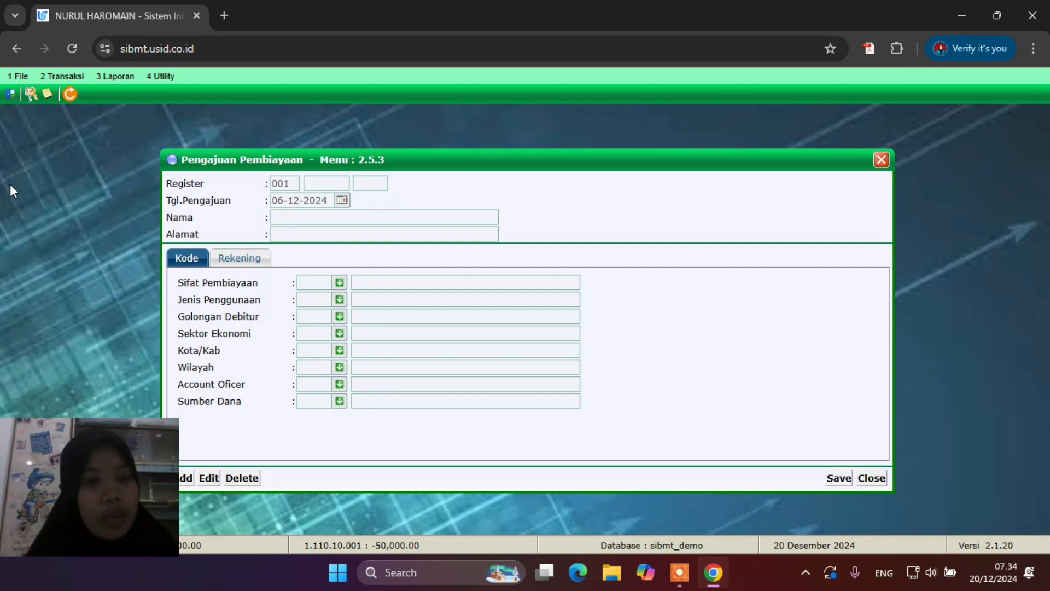
Preview the 3.12.3 Laporan Pengajuan Pembiayaan for 01-12-2024 to 31-12-2024
click(117, 75)
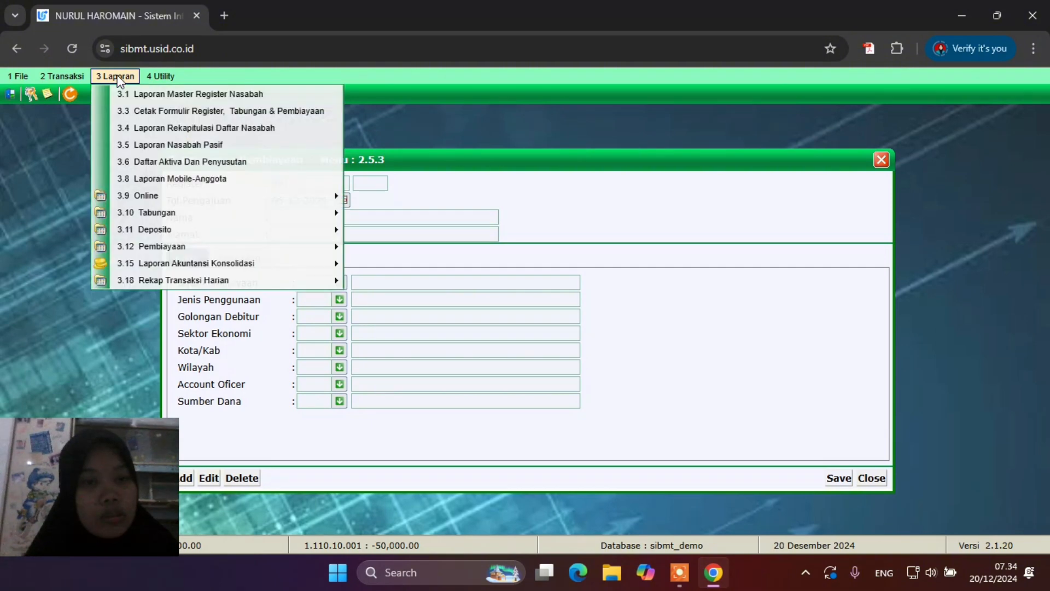
mouse_move(206, 247)
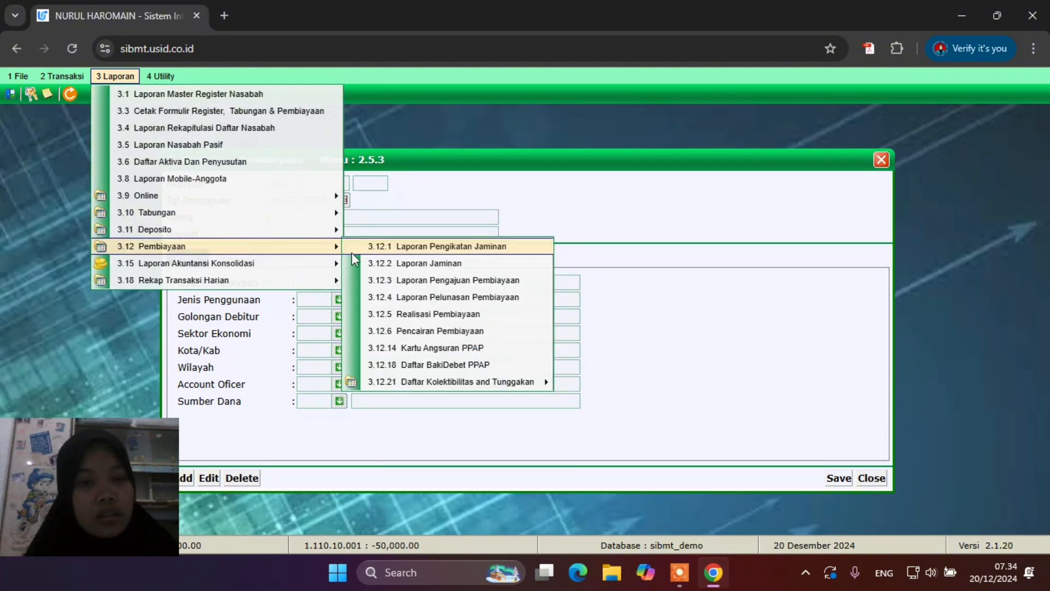
click(431, 280)
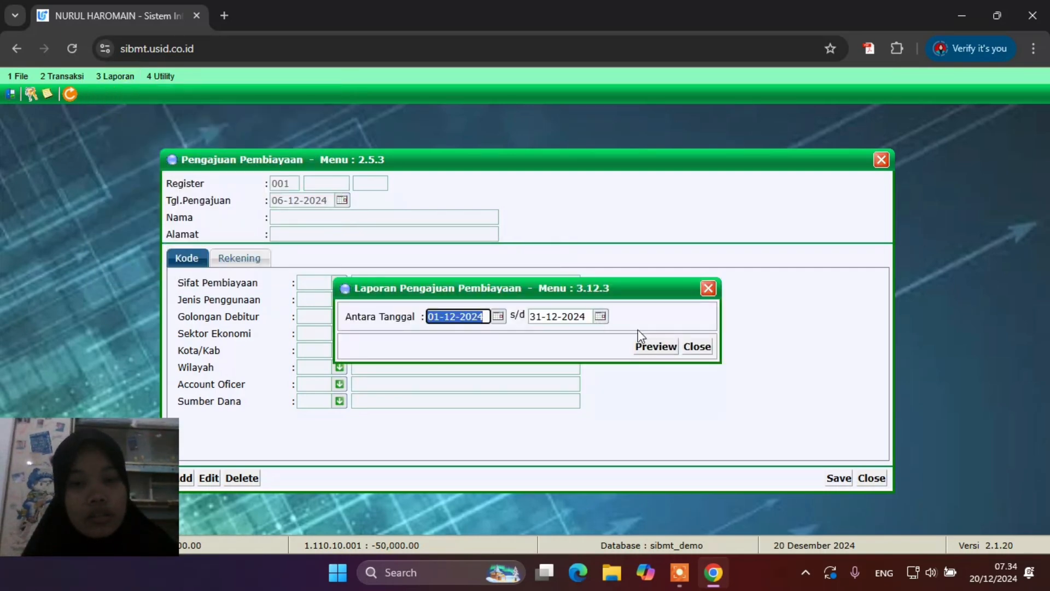
click(655, 348)
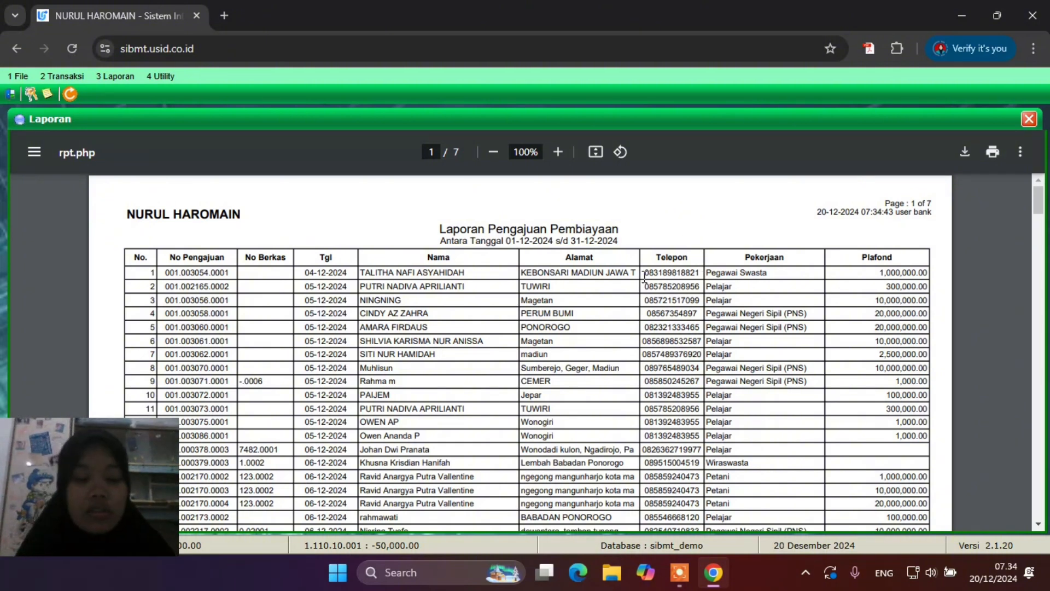
Find the applicant's name to confirm row 238 at 10,000,000.00, then close the report and form
key(ctrl+f)
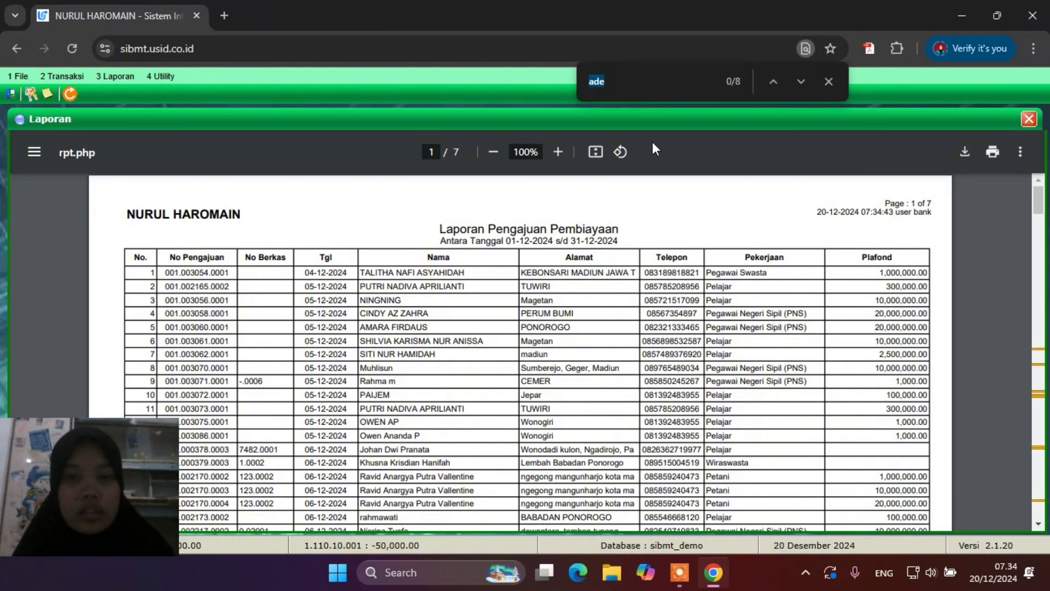
click(633, 81)
text(fi)
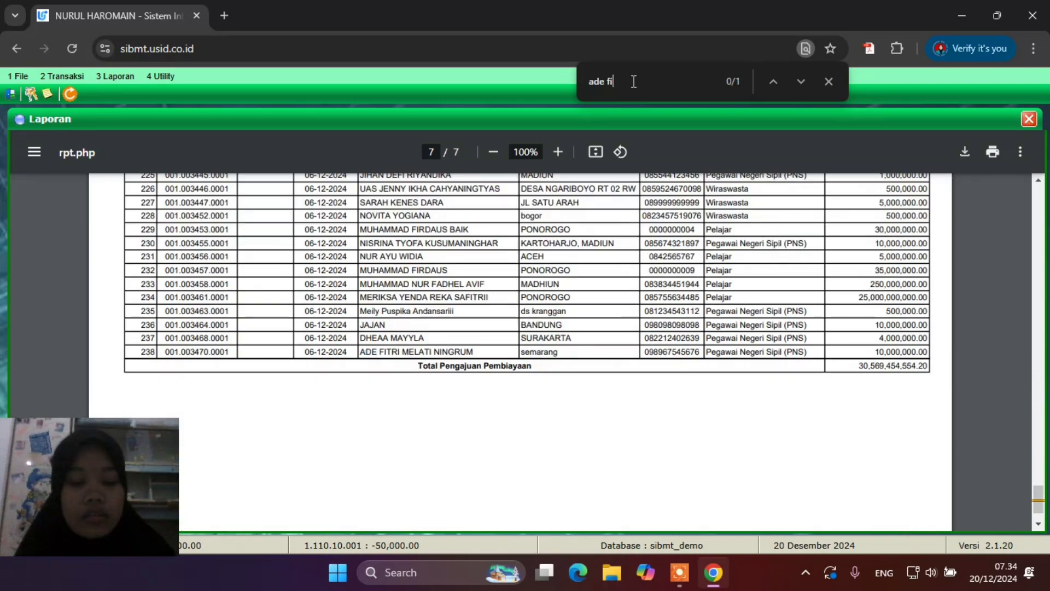
text(tri)
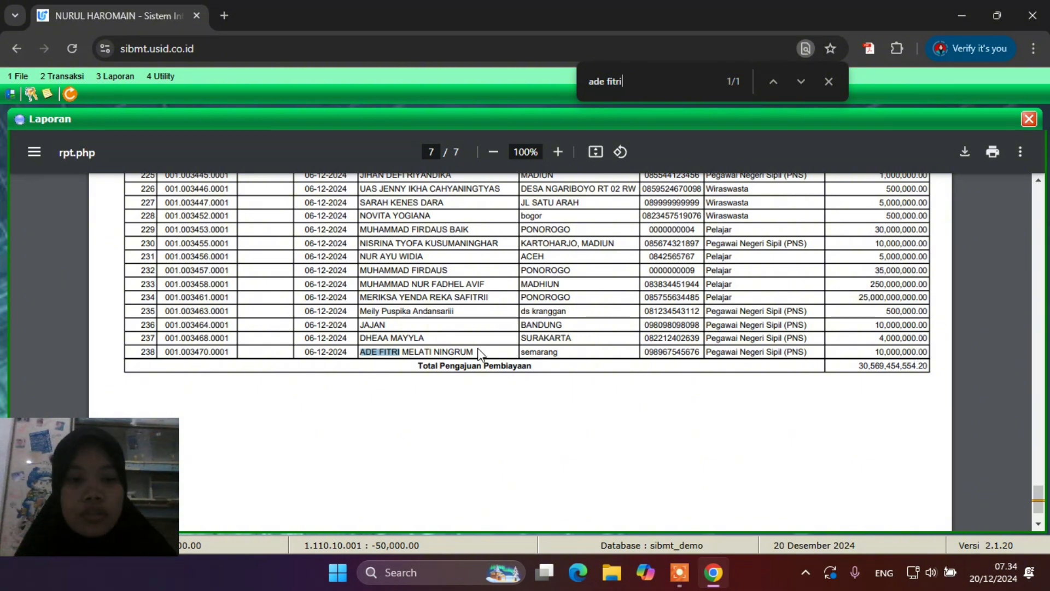
click(1028, 122)
click(881, 159)
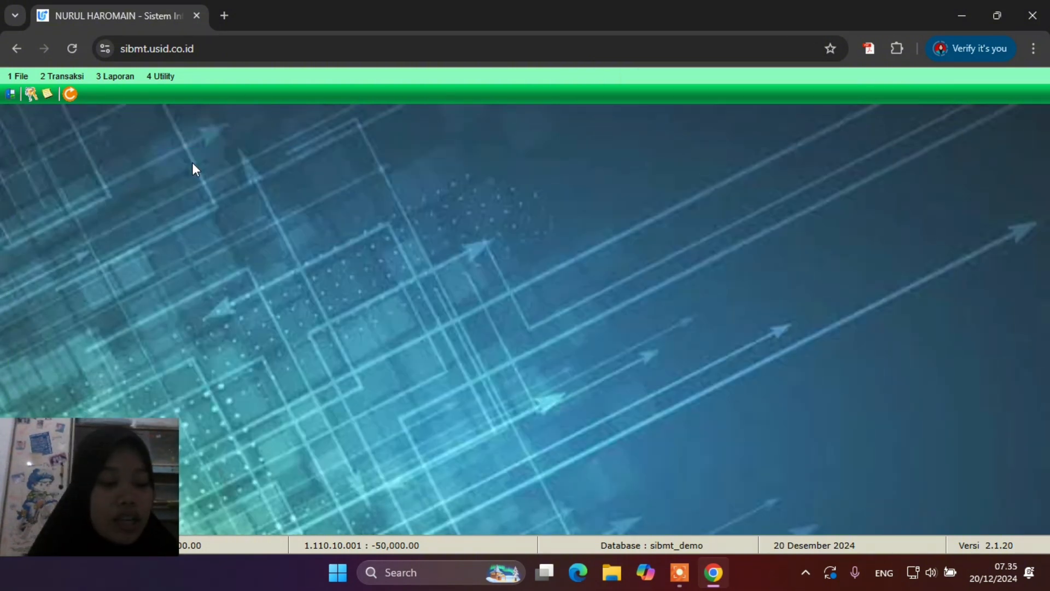
Open Transaksi > 2.5.4 Realisasi Pembiayaan and start a new blank realization entry
click(61, 81)
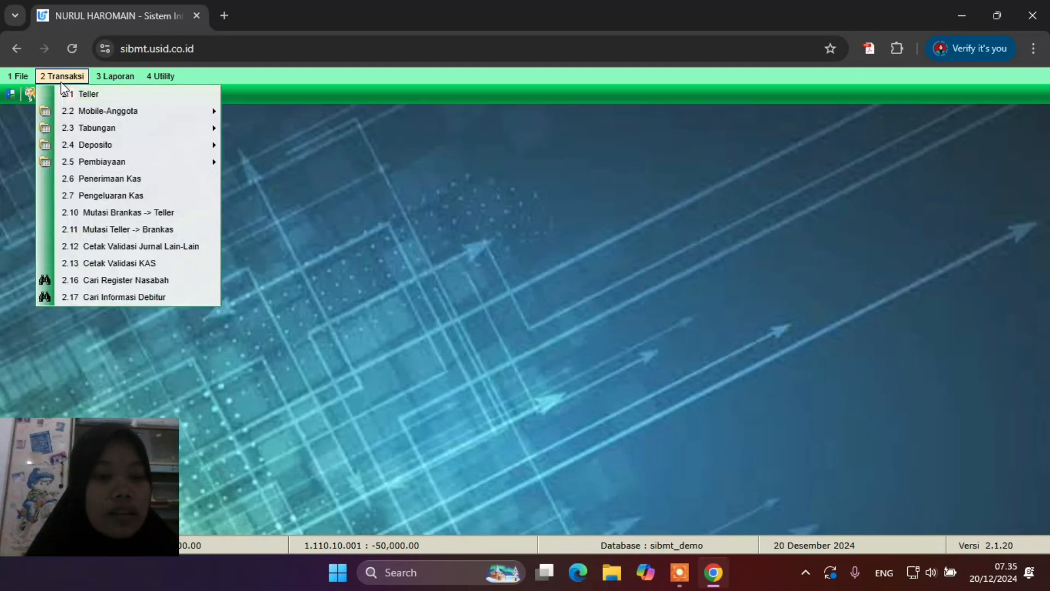
mouse_move(118, 164)
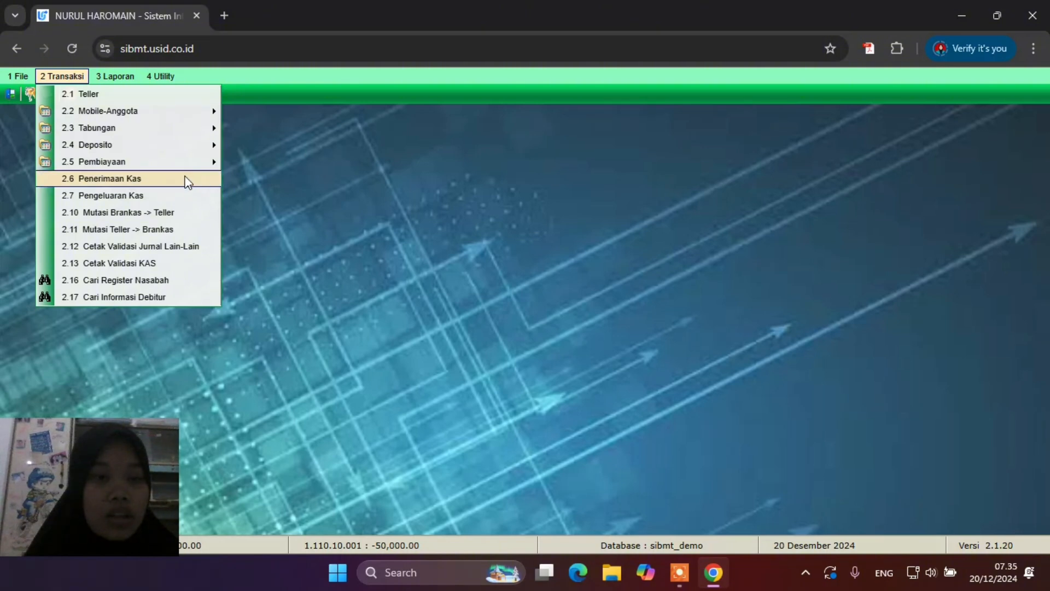
click(280, 195)
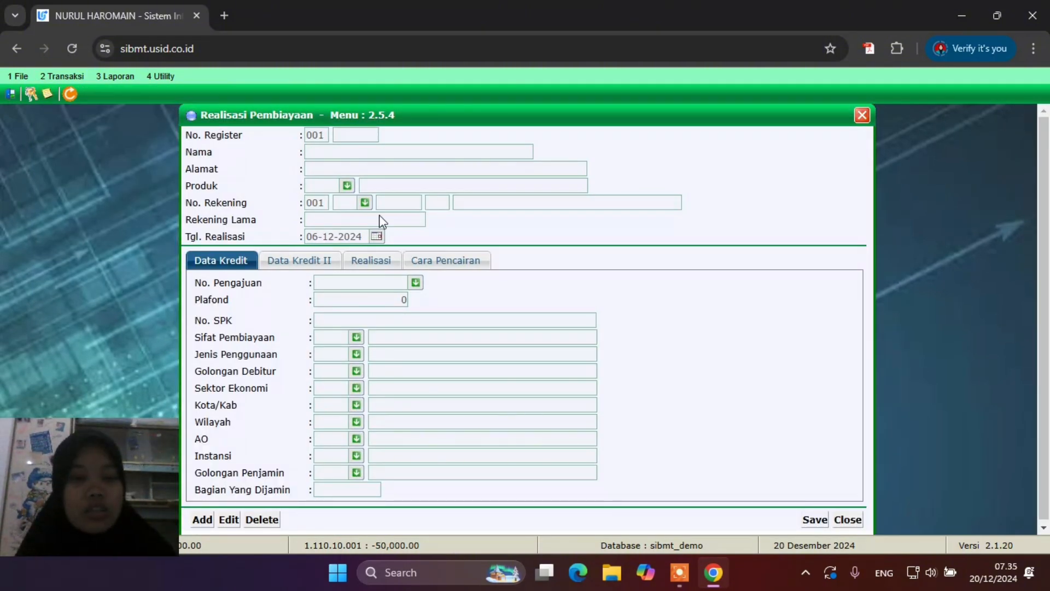
click(213, 521)
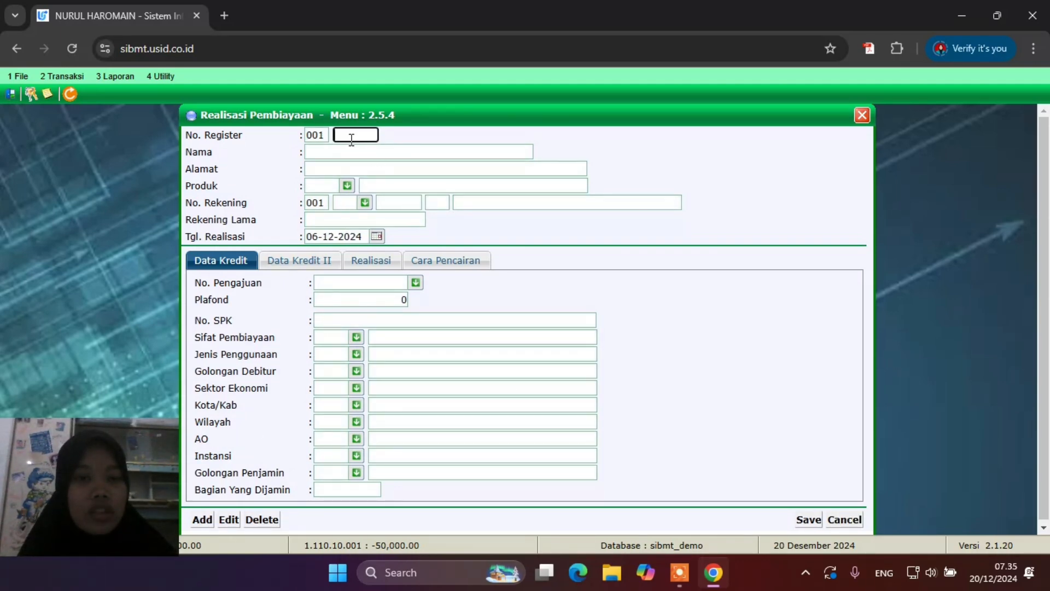
Load the customer by register number, with product 02 and account type 74 Pembiayaan Qardh, suffix 01
text(003470)
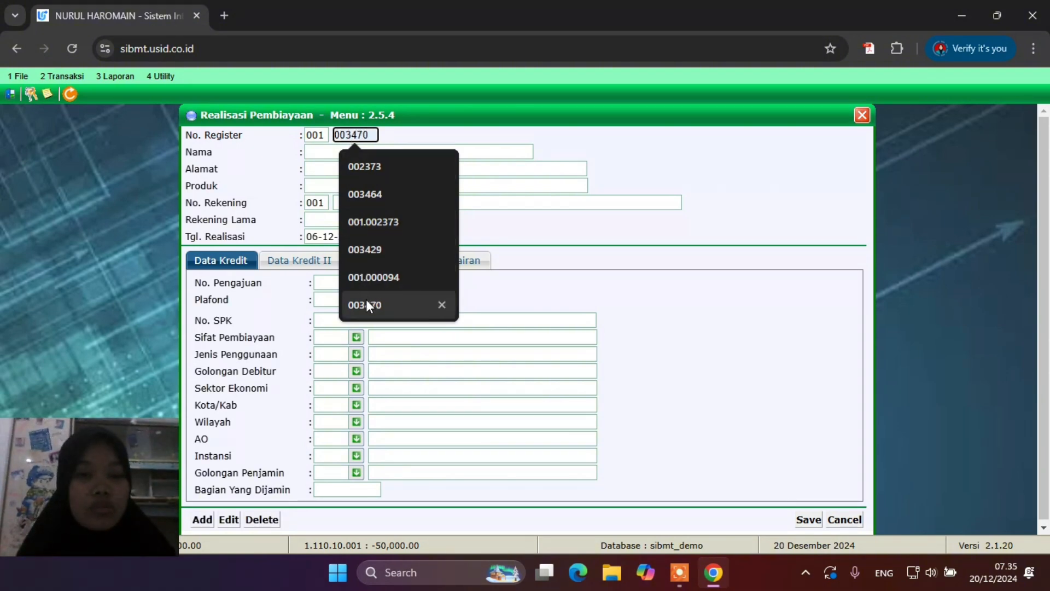
click(432, 304)
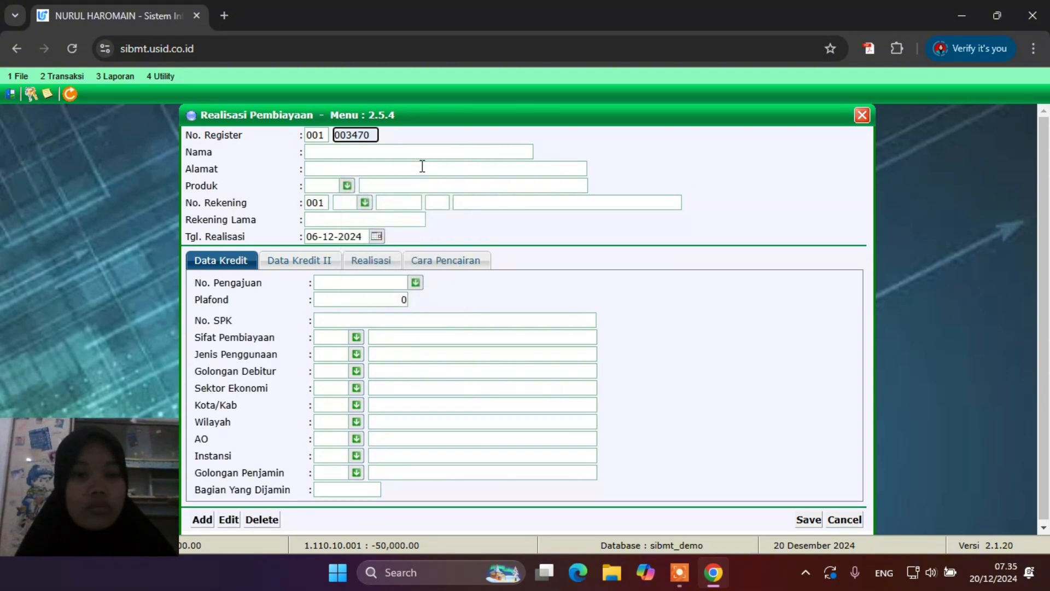
click(422, 166)
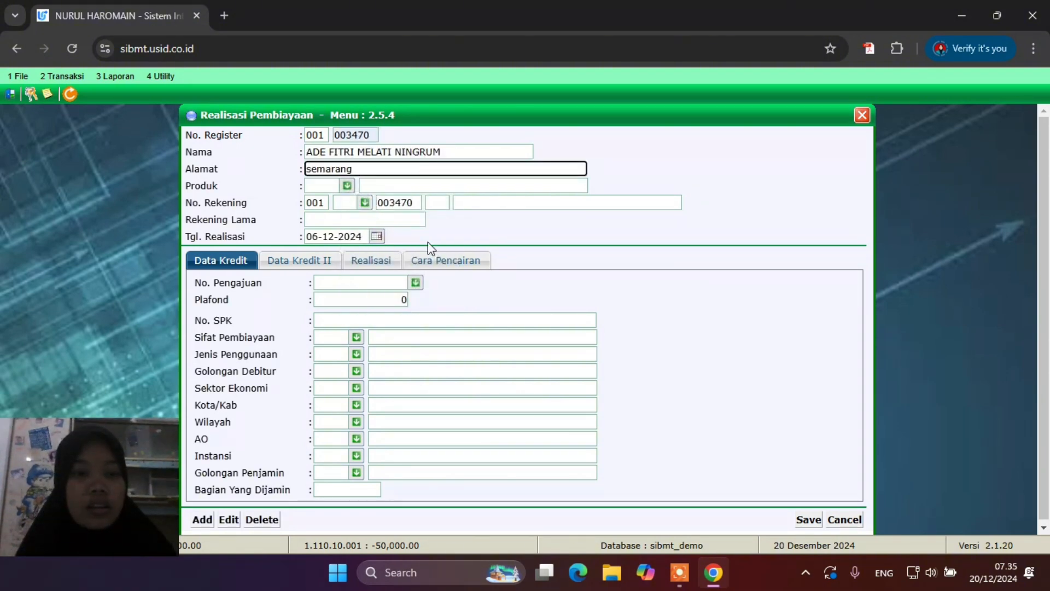
click(345, 186)
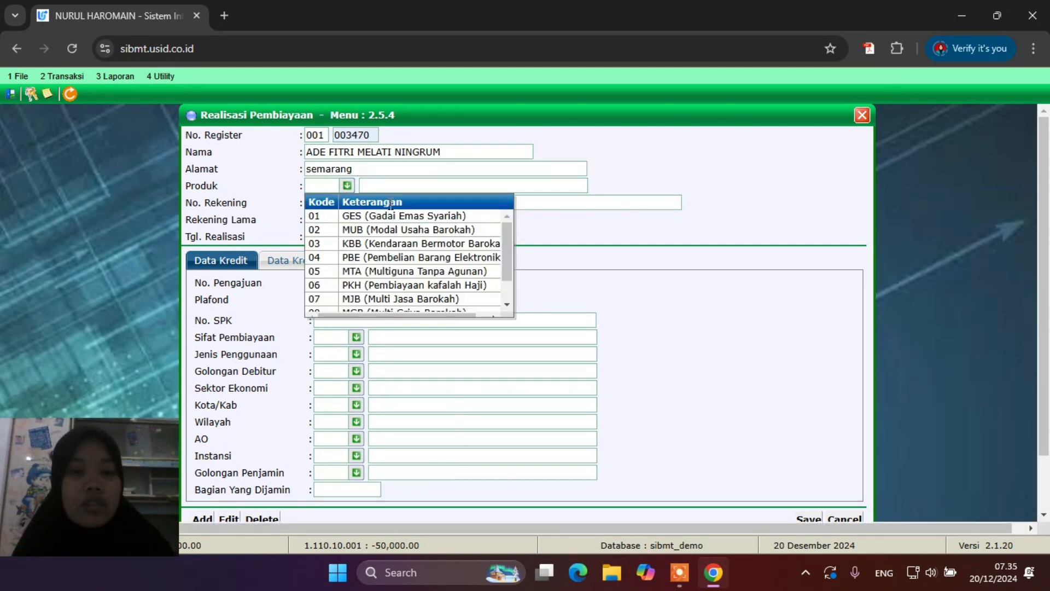
click(459, 231)
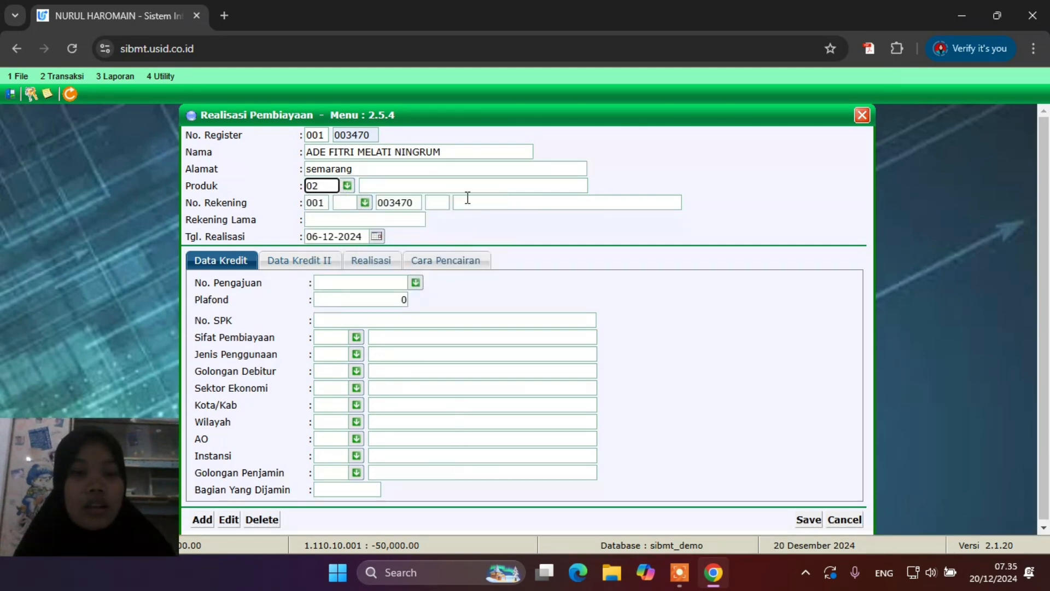
click(365, 202)
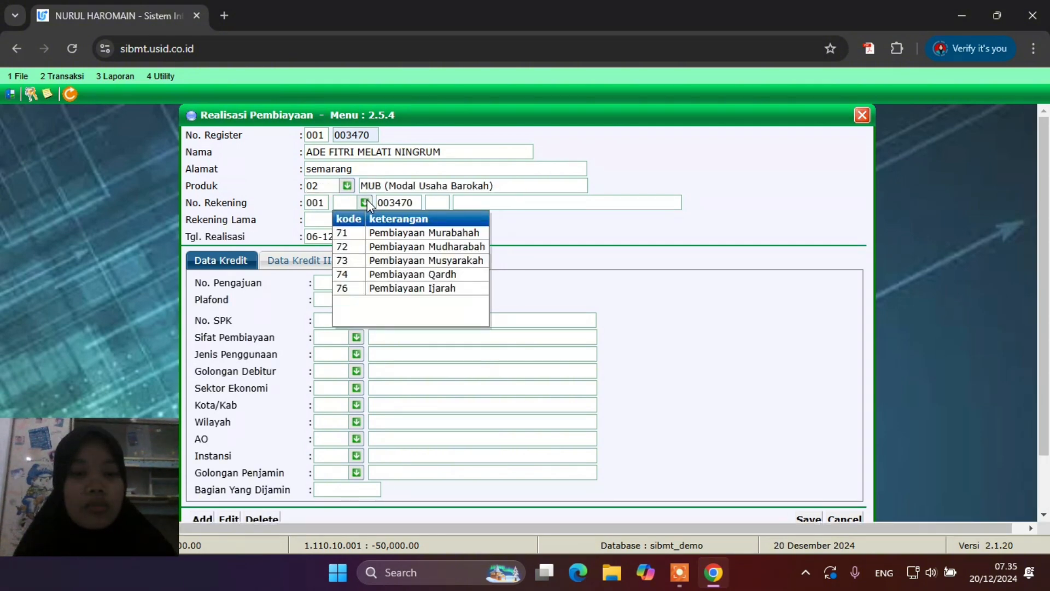
click(393, 277)
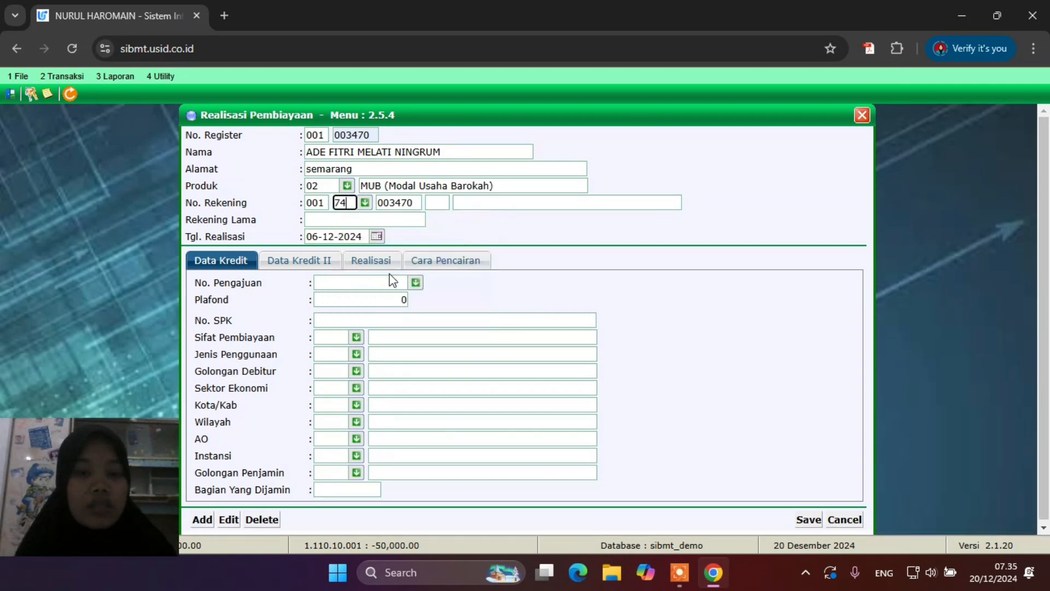
click(439, 207)
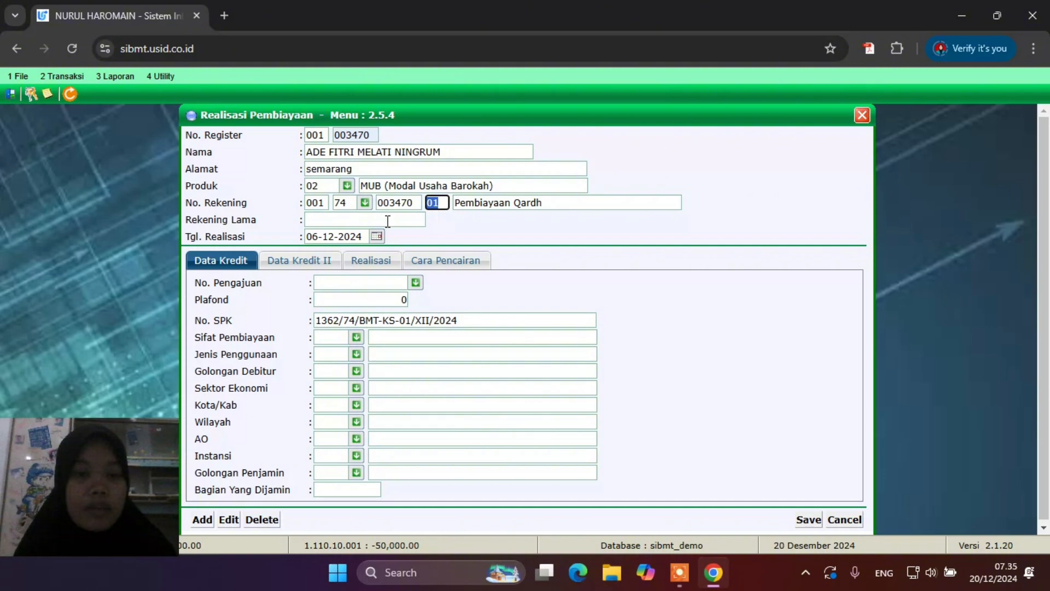
Select the customer's 10,000,000 financing application and keep Modal Kerja as the purpose
click(416, 282)
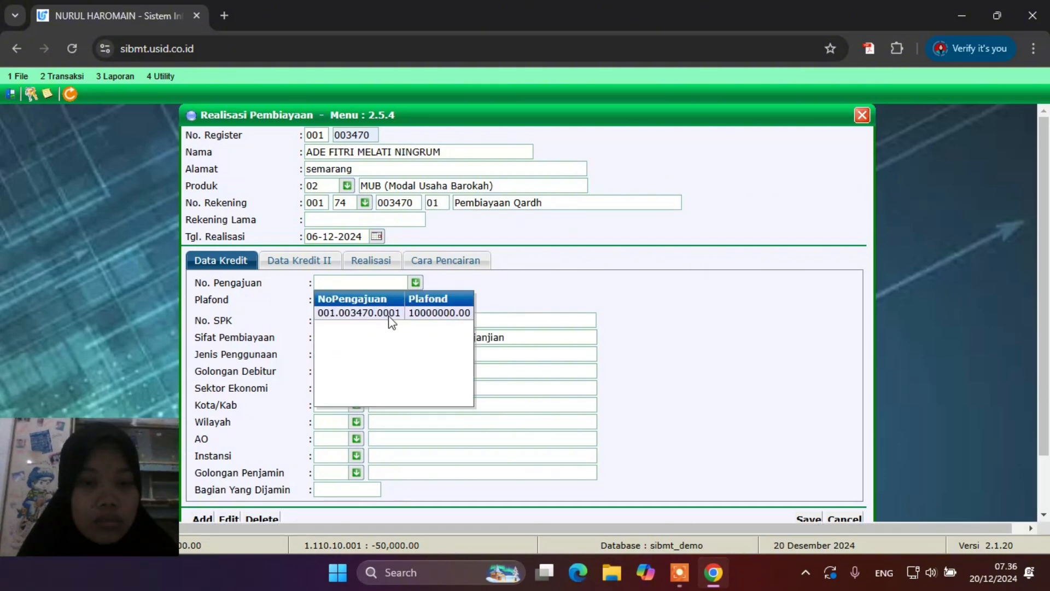
click(392, 313)
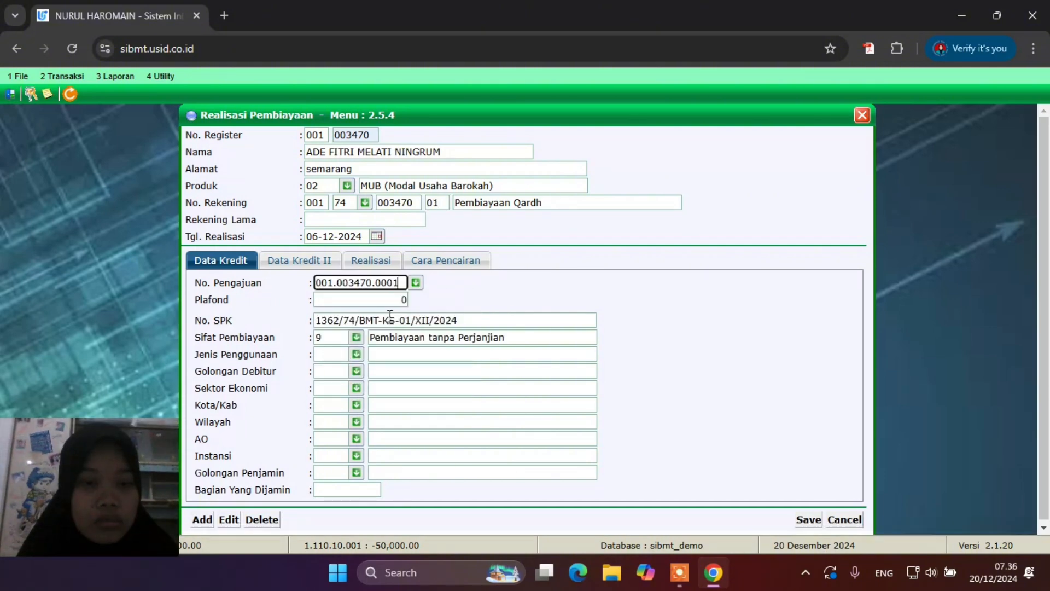
click(357, 355)
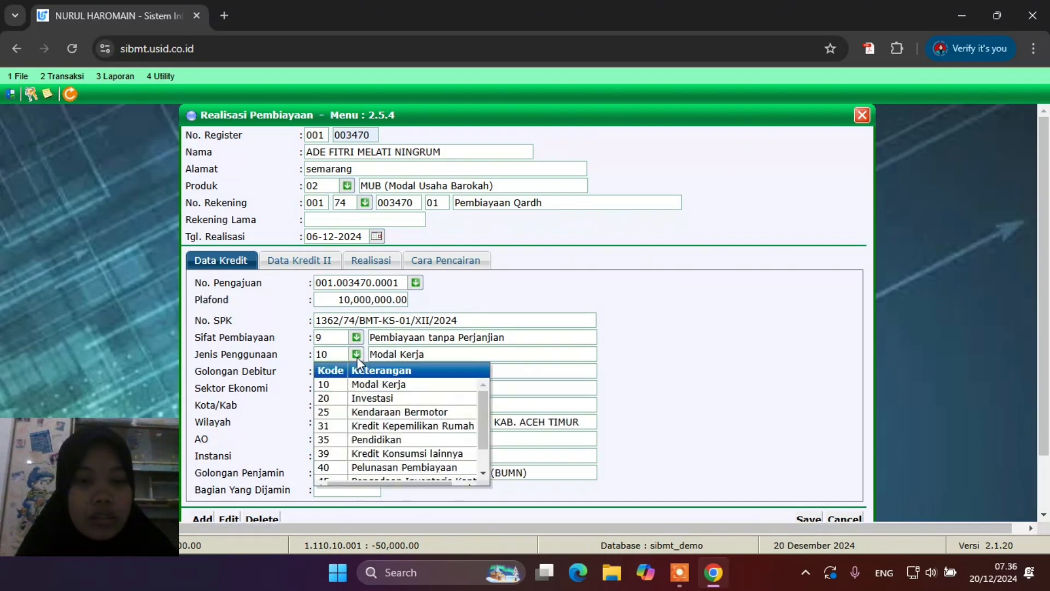
click(514, 358)
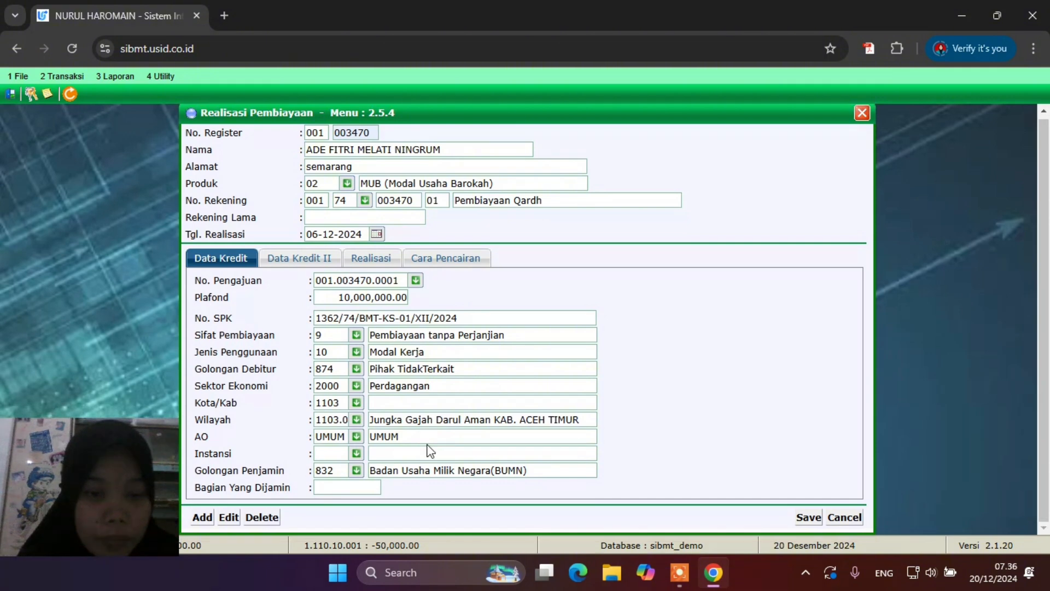
On Data Kredit II, enter Uang Muka 1,000,000 and Ujroh 100,000 paid as uang tunai
click(306, 259)
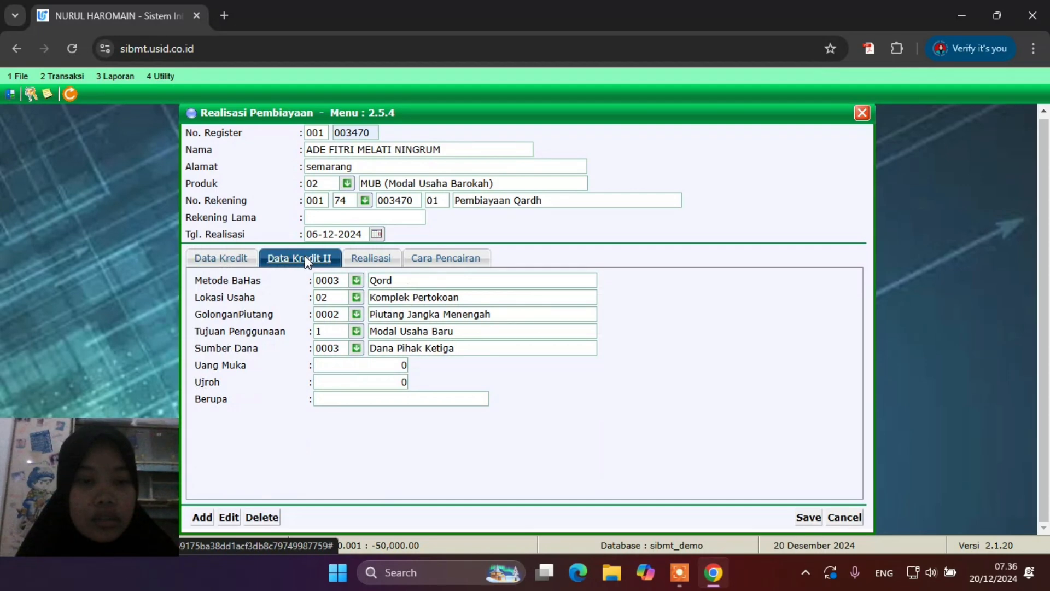
click(400, 362)
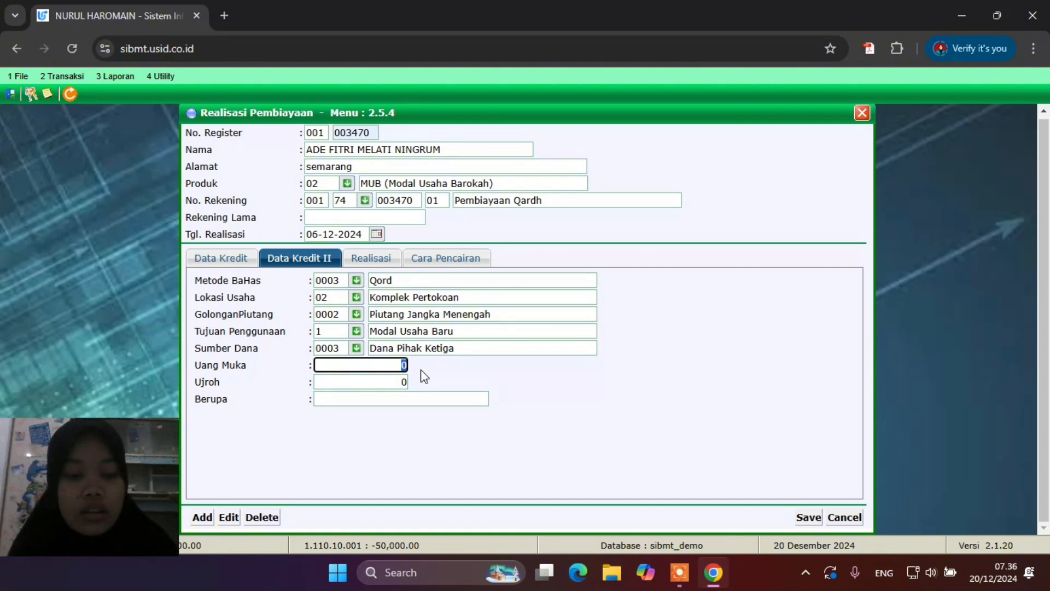
text(1000000)
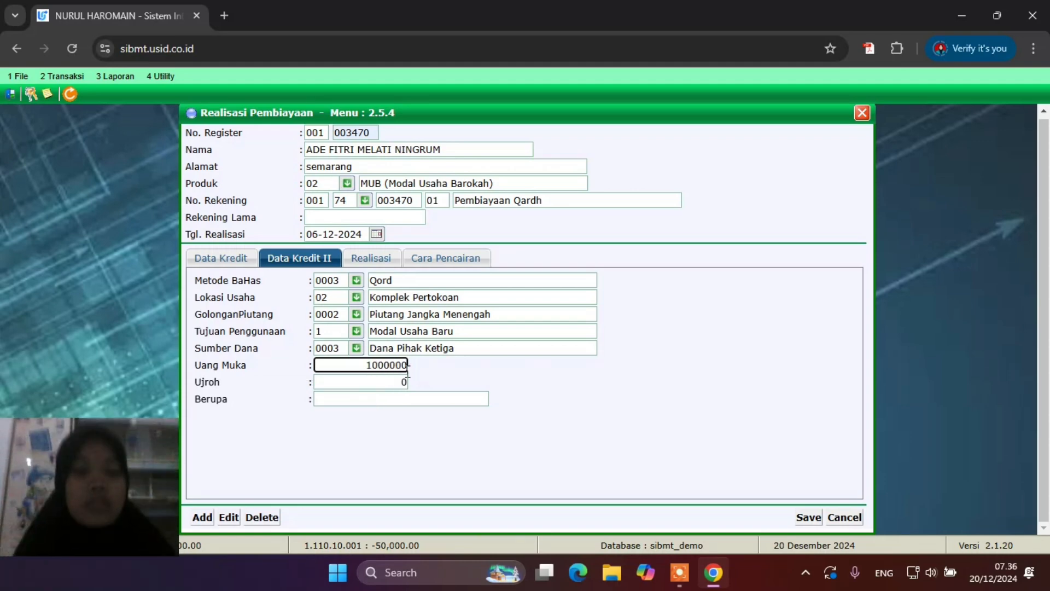
key(Tab)
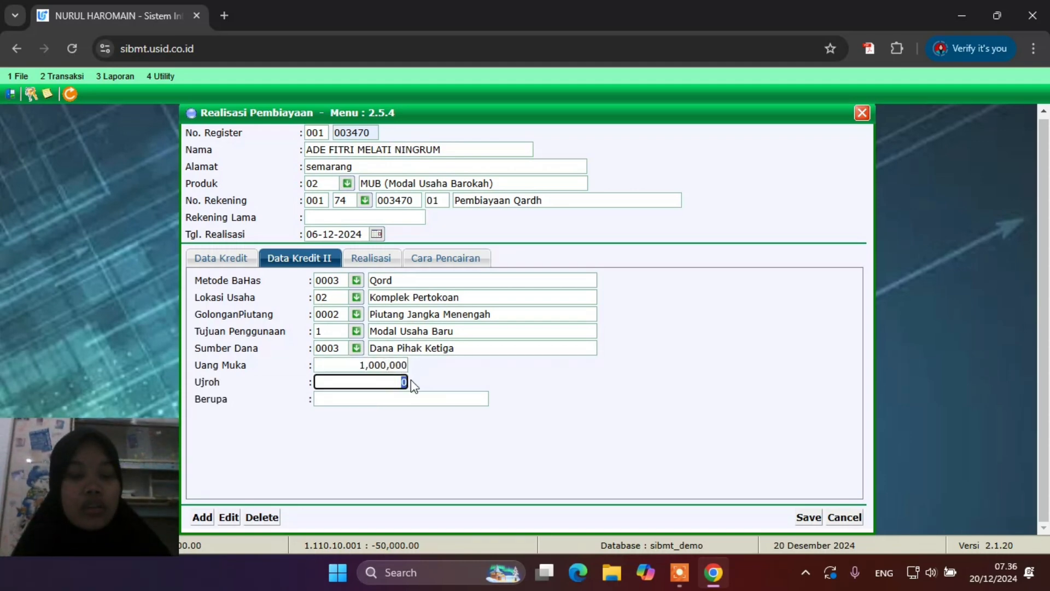
text(1)
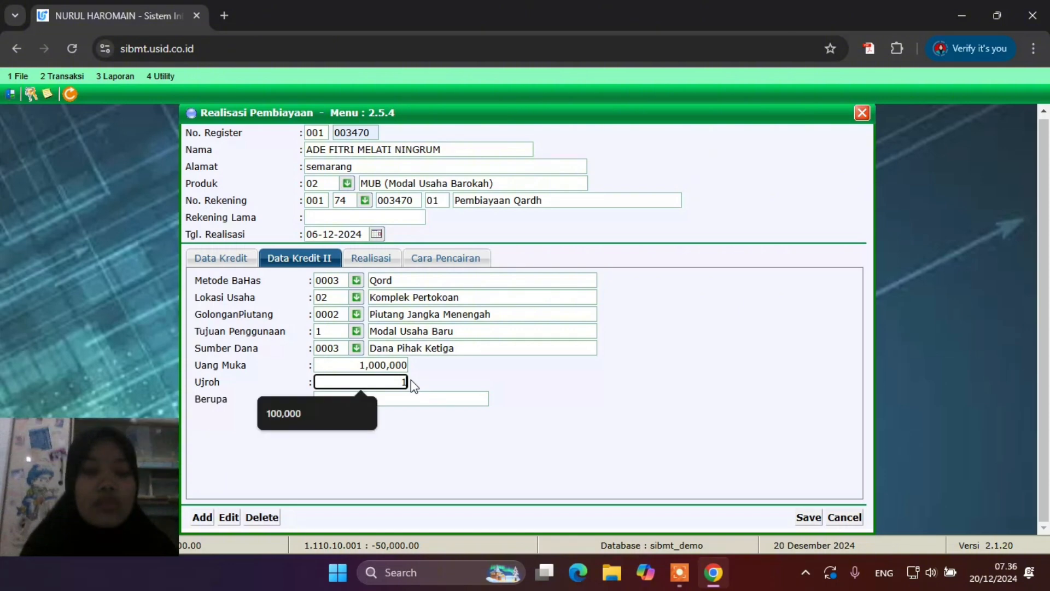
text(00000)
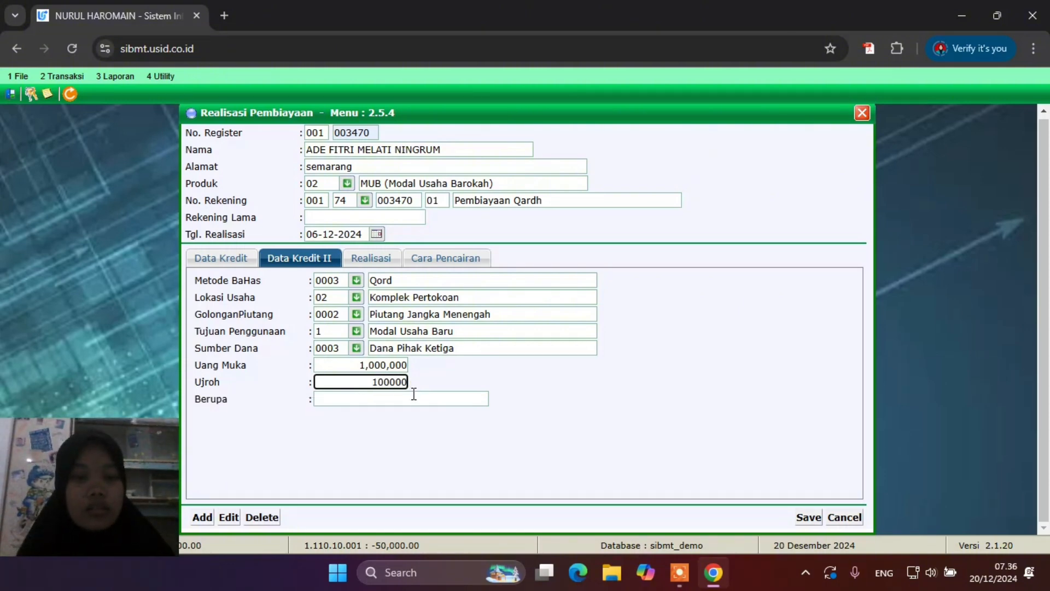
click(414, 395)
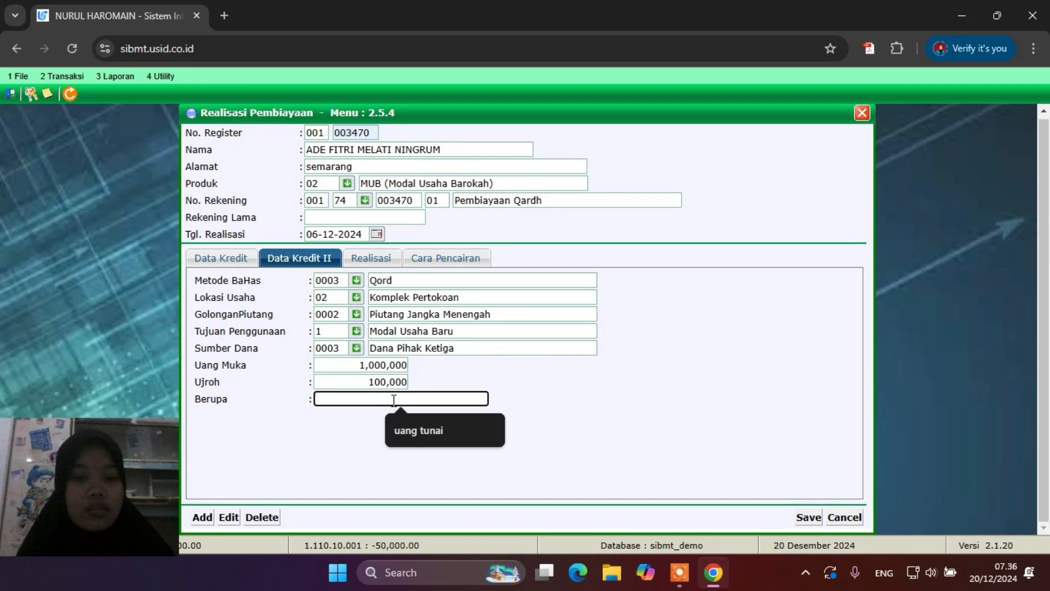
click(411, 432)
click(411, 441)
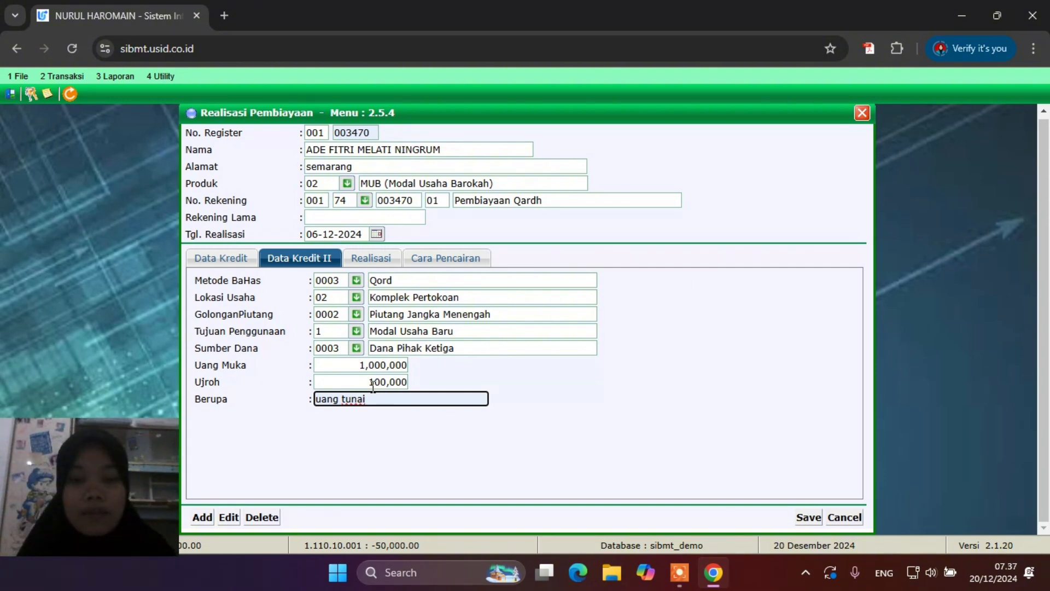
click(367, 259)
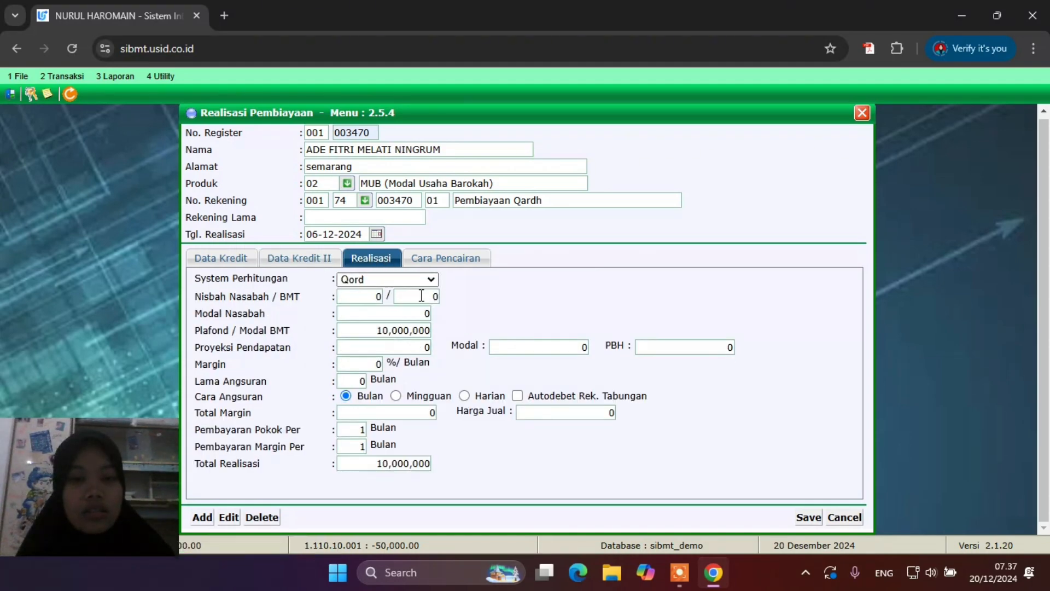
Adjust the Total Margin and set Lama Angsuran to 12 months, giving a 10,000,000.00 sale price
click(421, 414)
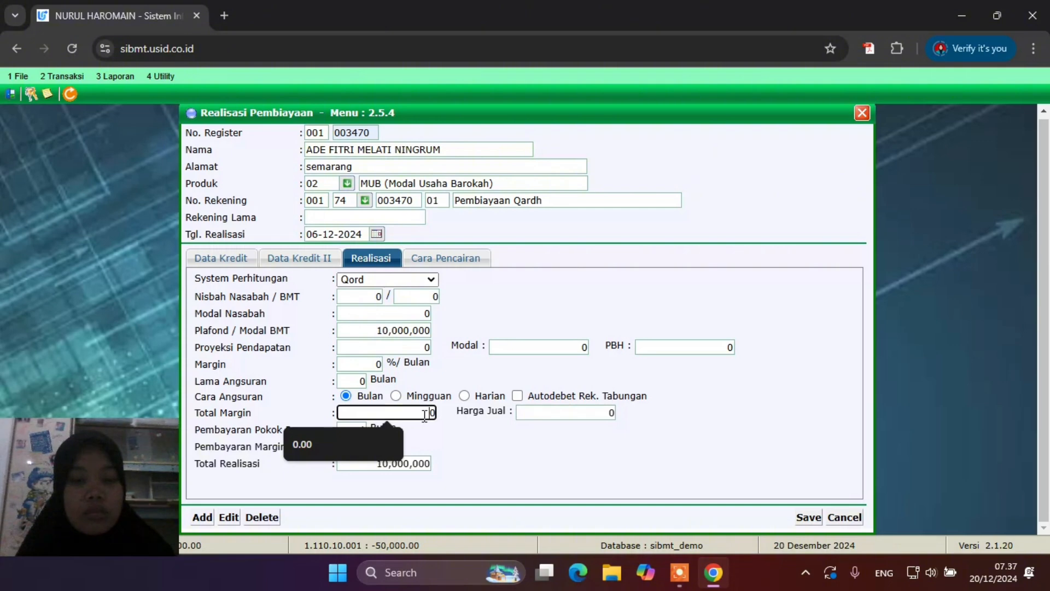
key(ctrl+a)
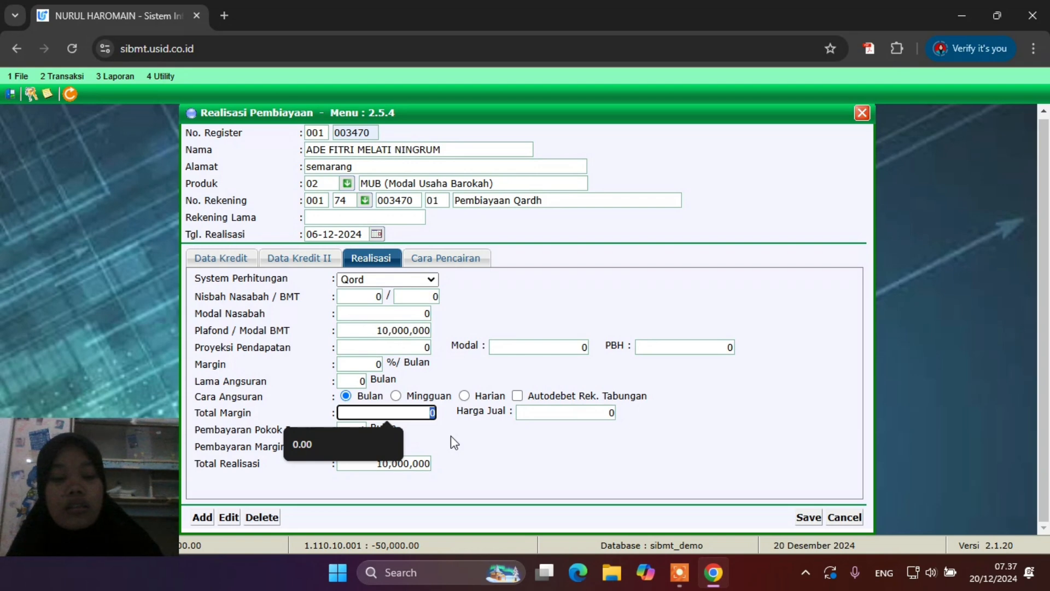
text(1000000)
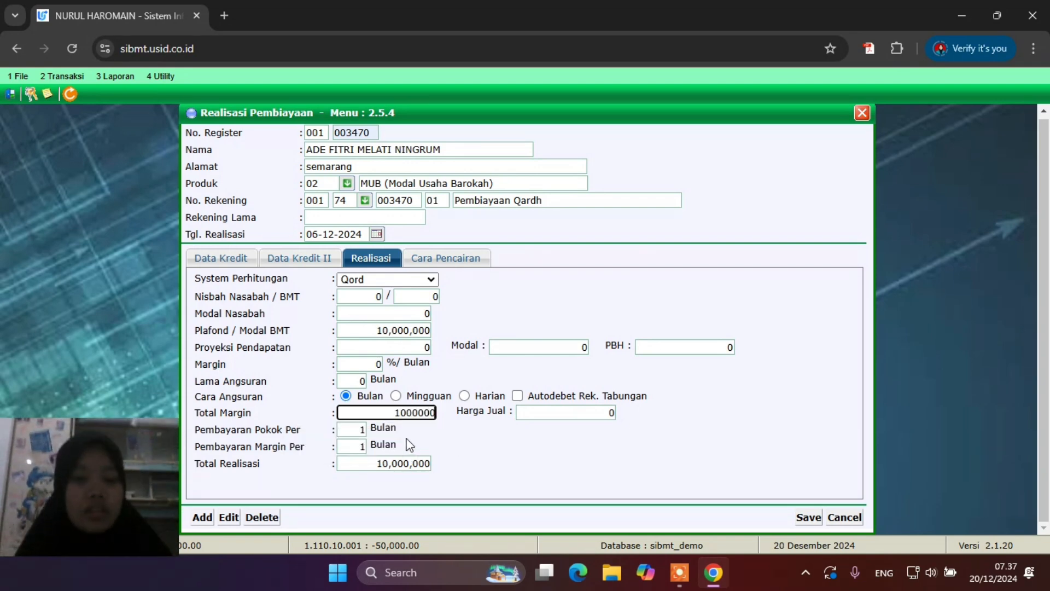
click(409, 444)
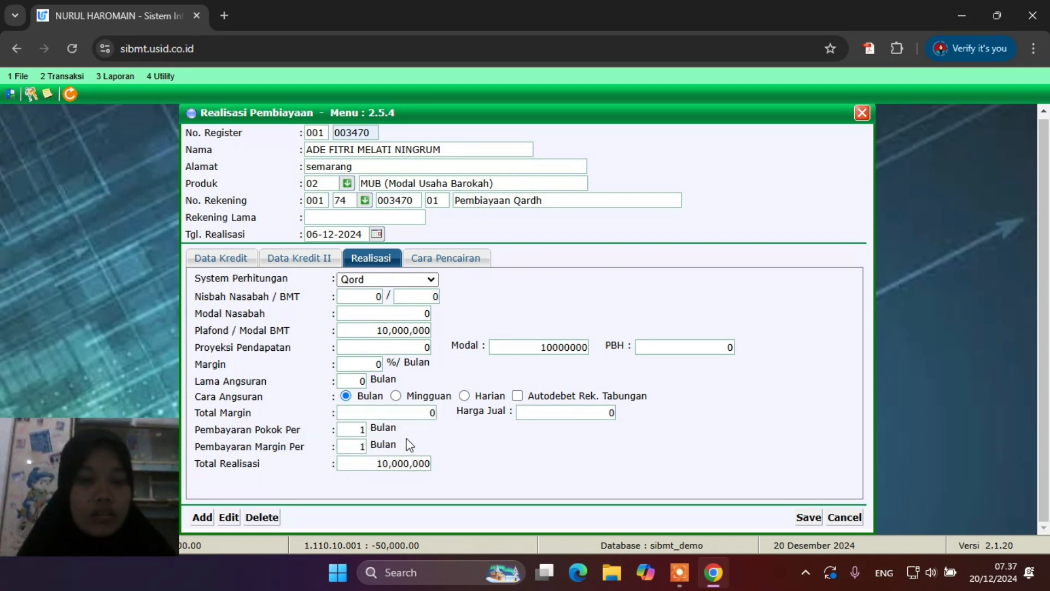
click(361, 381)
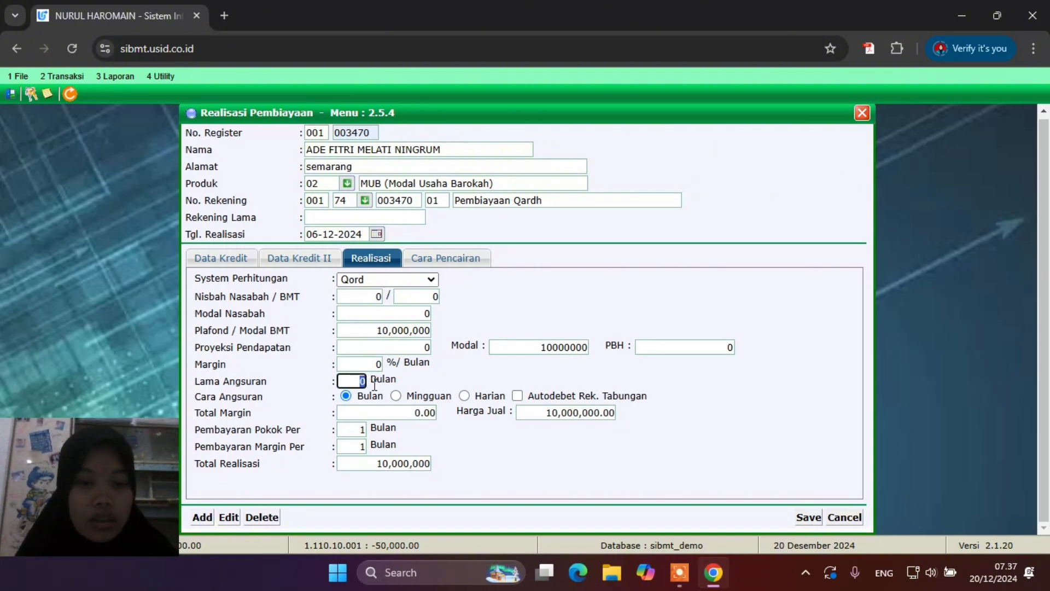
text(12)
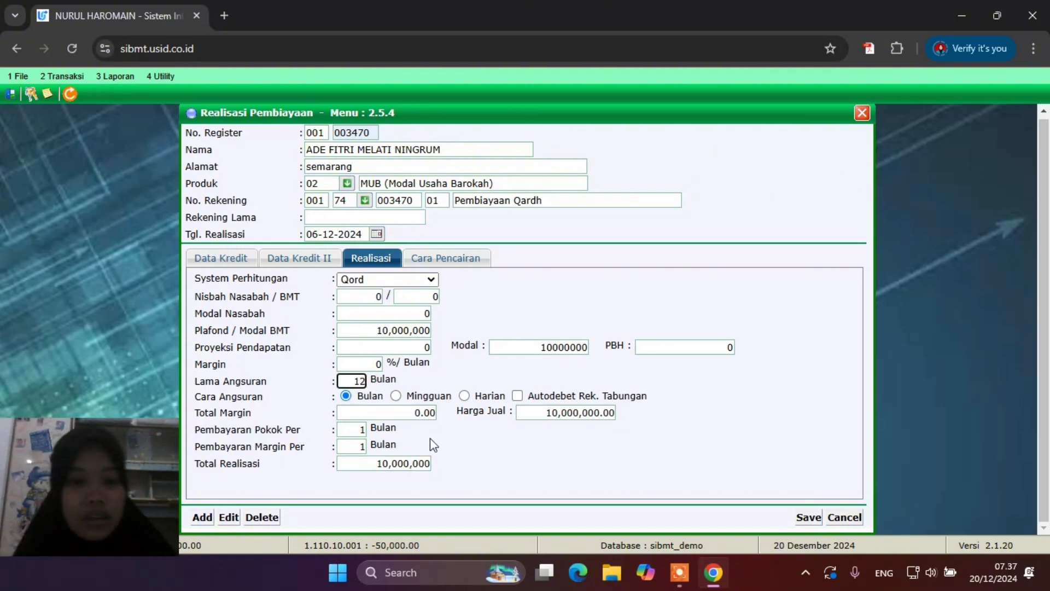
click(431, 441)
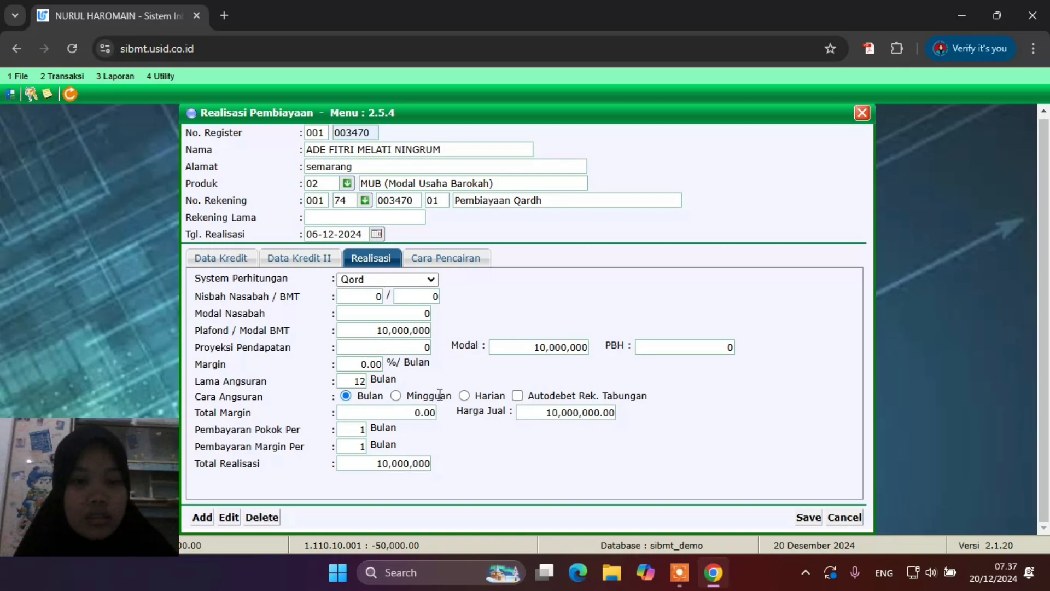
click(433, 265)
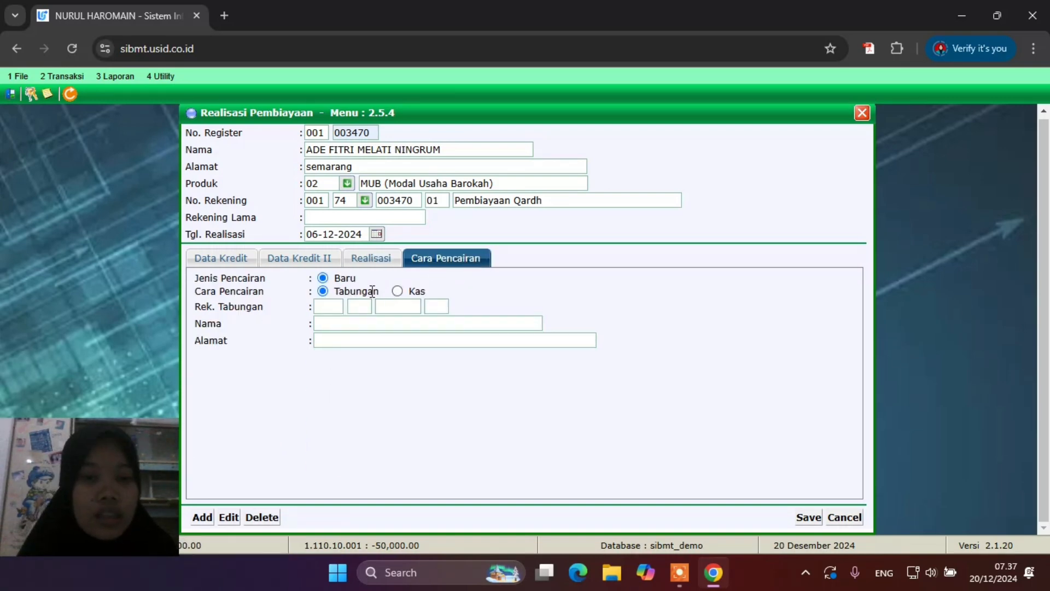
Fill the customer's Rek. Tabungan number and suffix from autofill, then save the realization
click(332, 308)
click(337, 334)
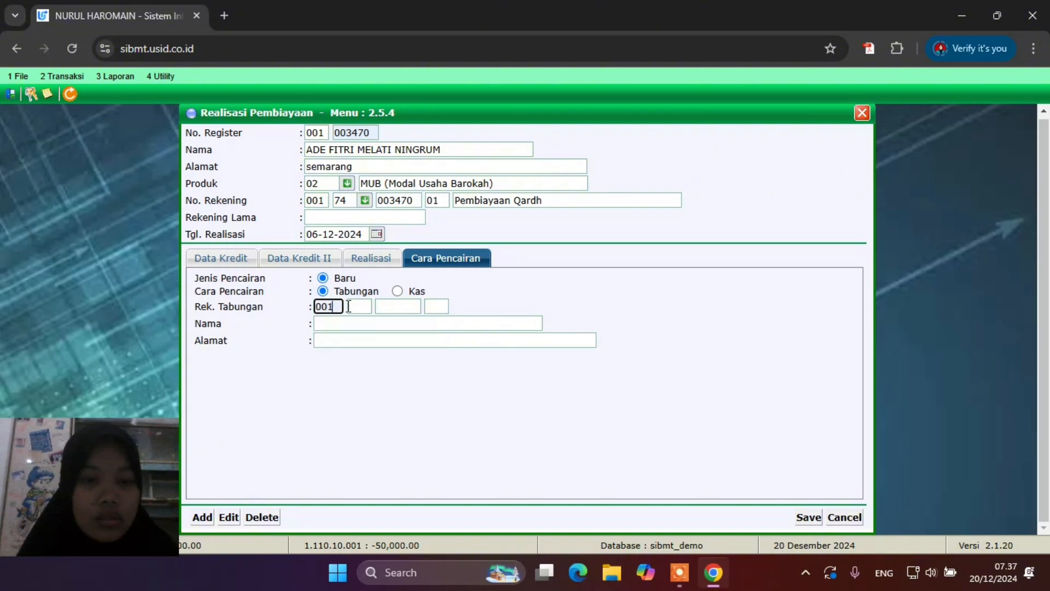
click(350, 306)
text(11)
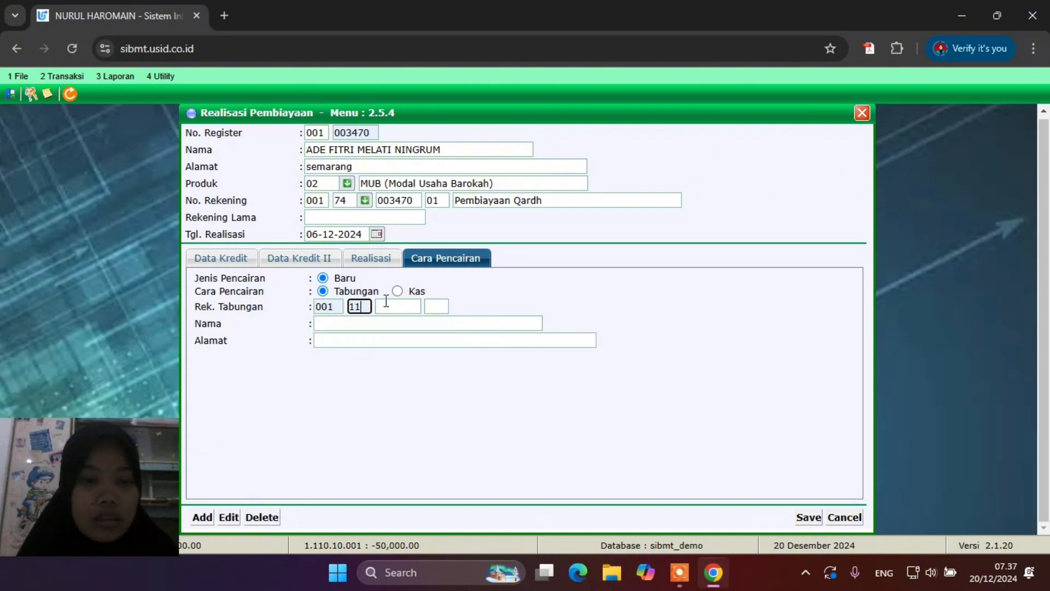
click(390, 310)
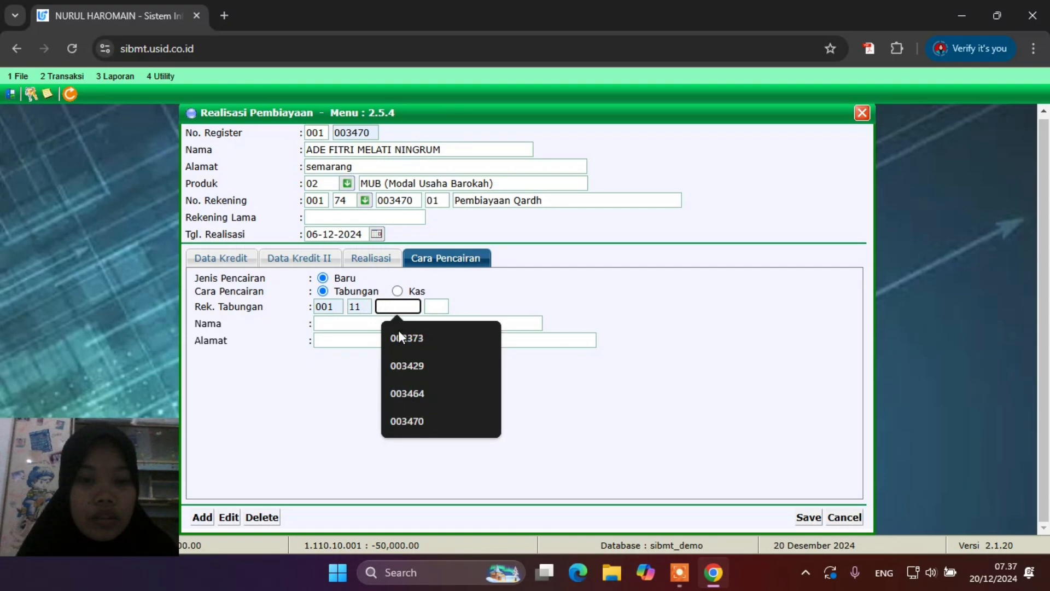
click(409, 416)
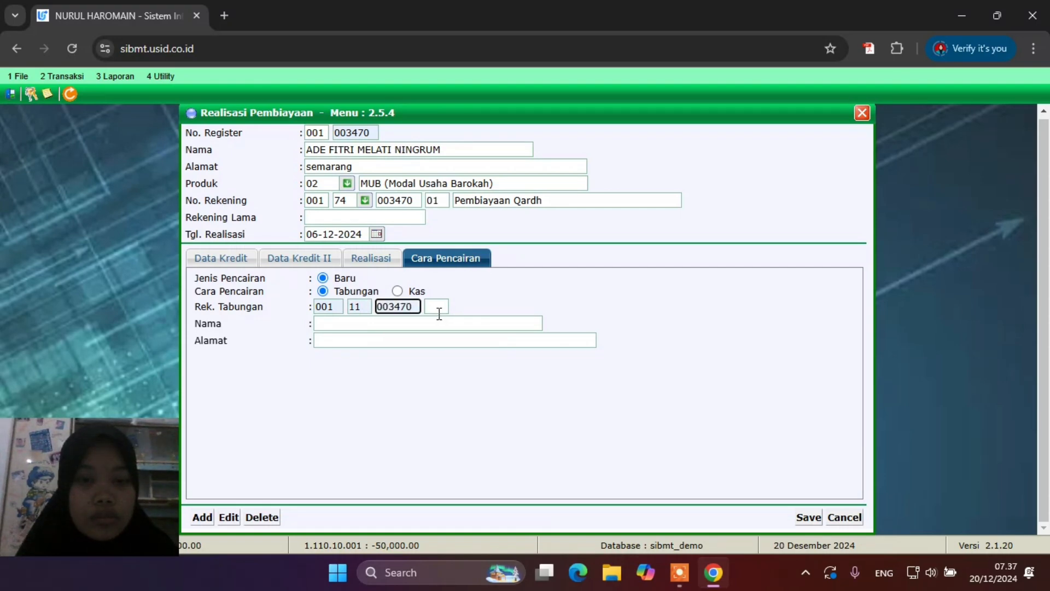
click(438, 310)
click(443, 337)
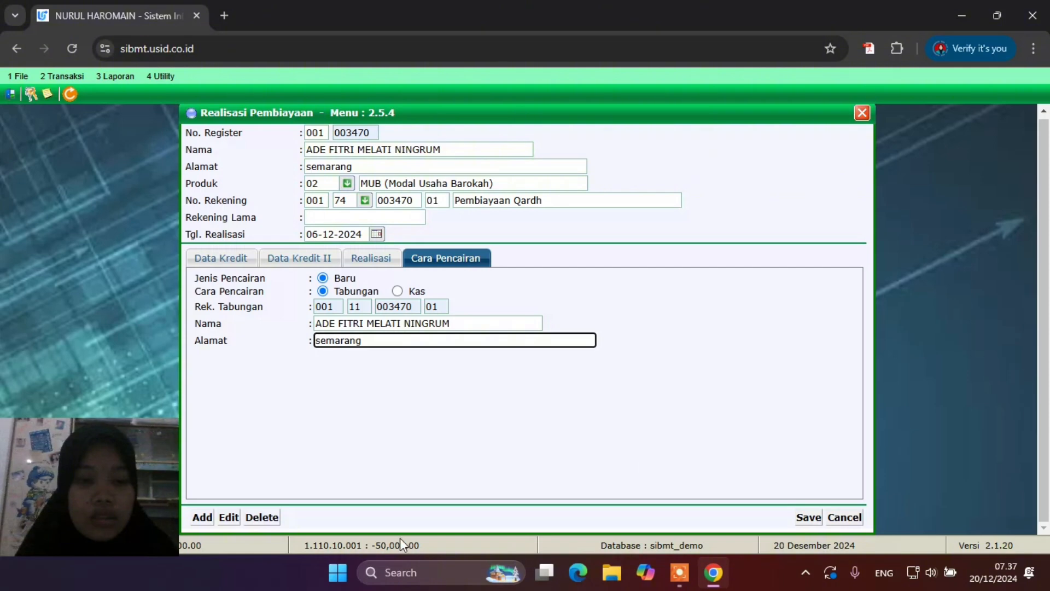
click(815, 521)
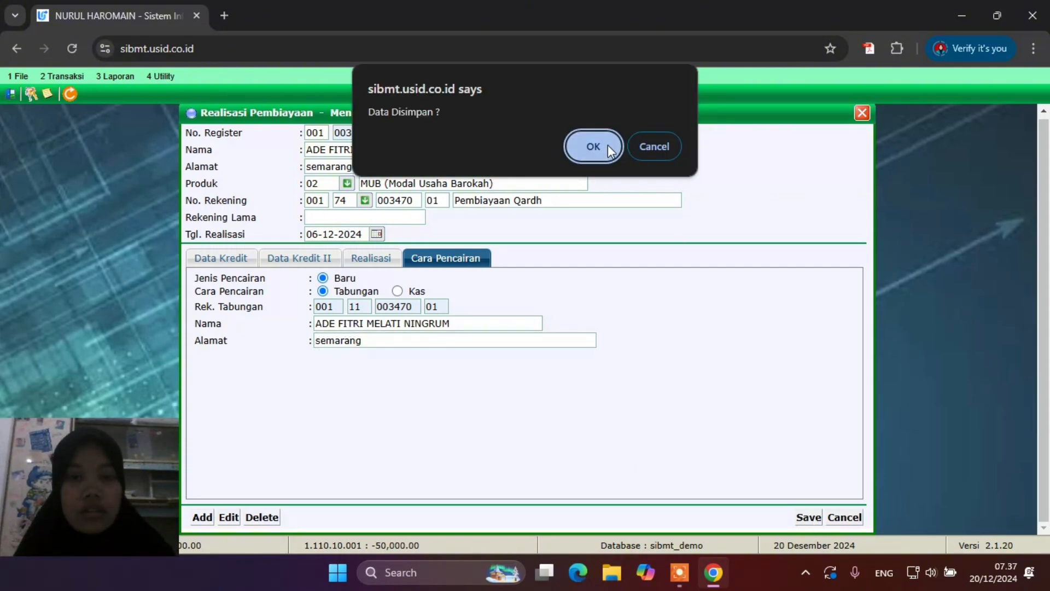
click(608, 149)
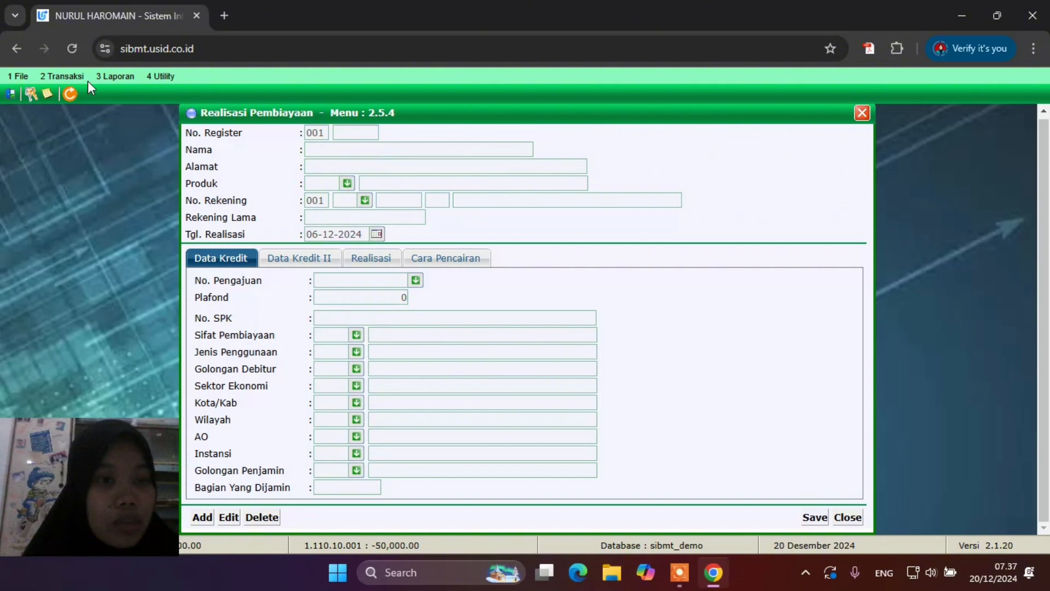
In 2.16 Cari Register Nasabah, search the customer's name and open their record
click(70, 76)
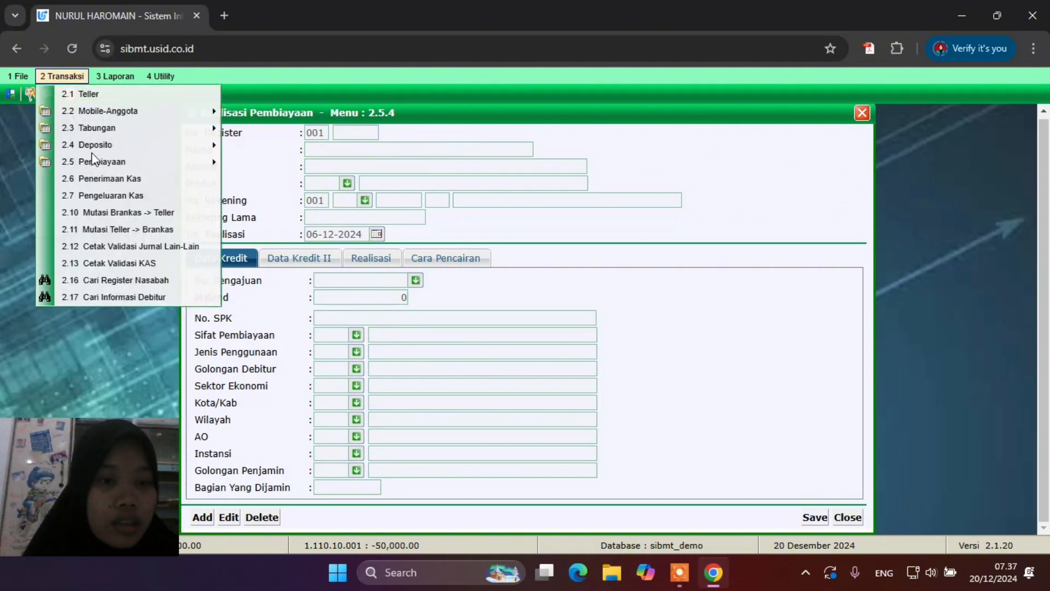
click(122, 280)
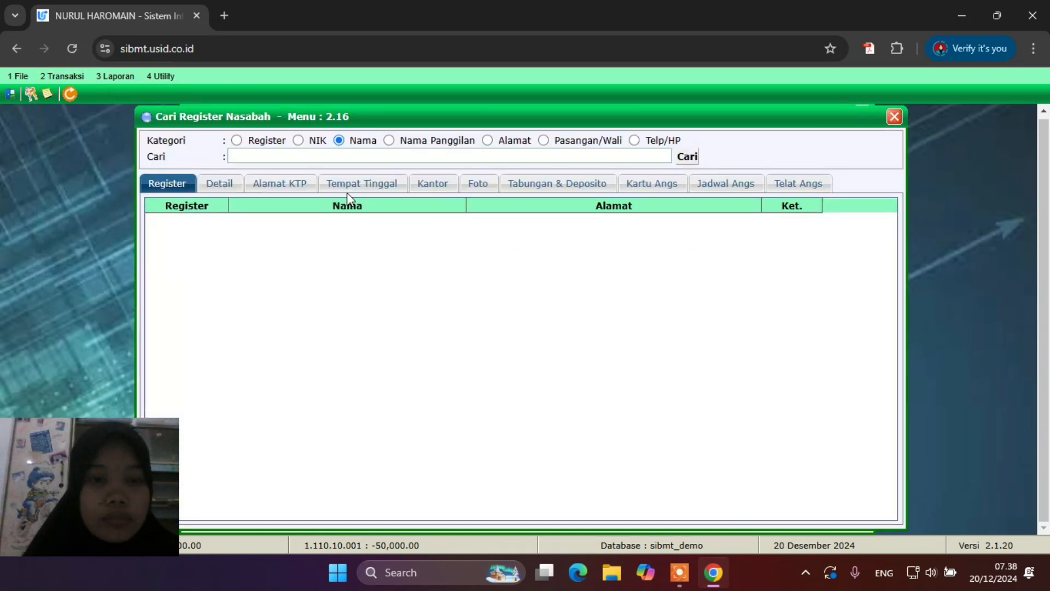
click(360, 155)
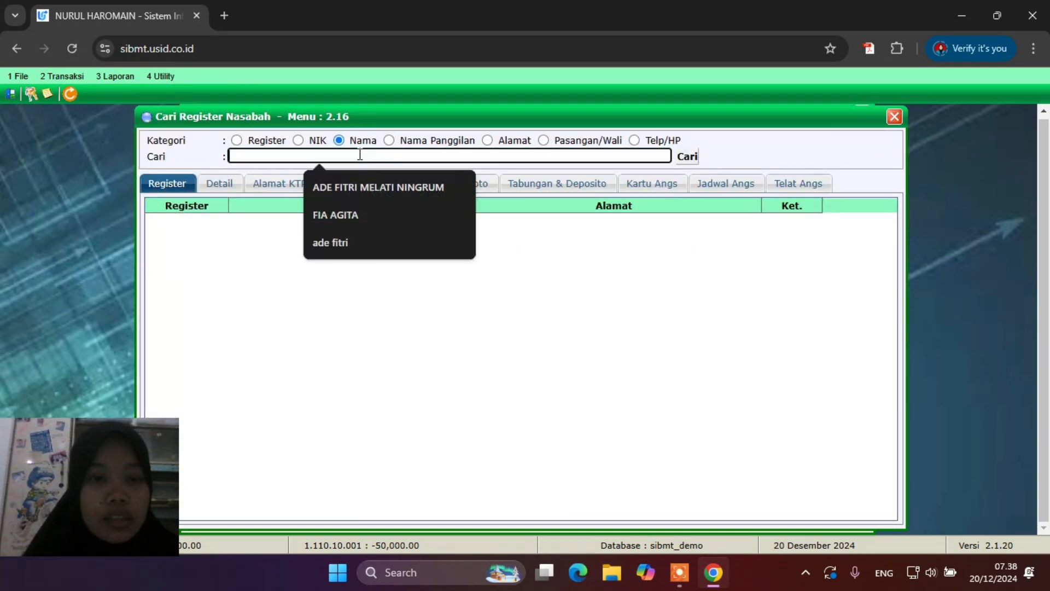
click(372, 187)
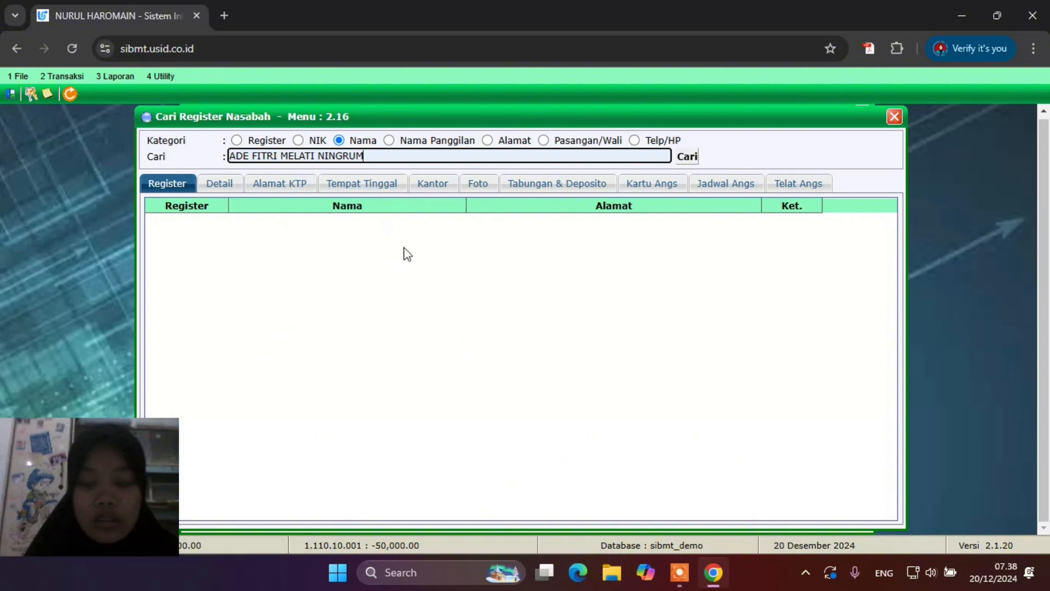
key(Tab)
key(Return)
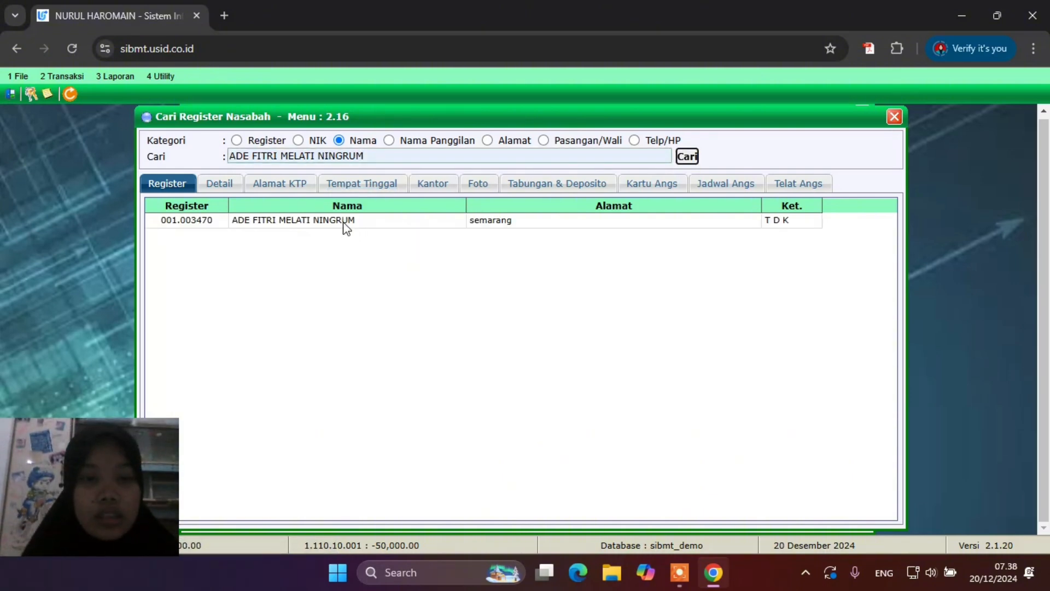
double_click(343, 221)
Show the Qardh account's Kartu Angs and Jadwal Angs: 12 installments of 833,400
click(652, 185)
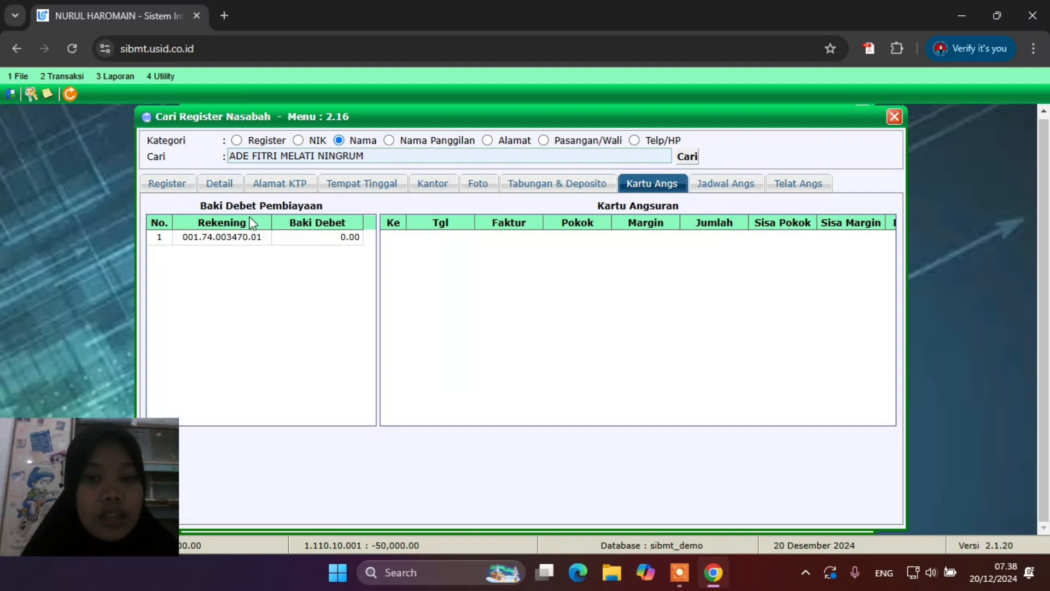
click(718, 187)
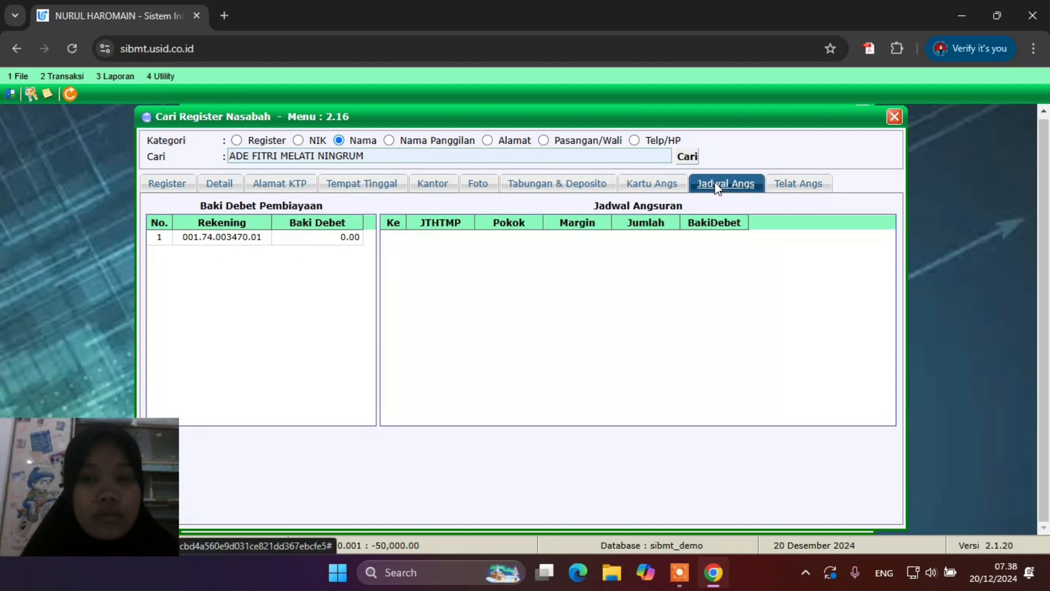
click(661, 187)
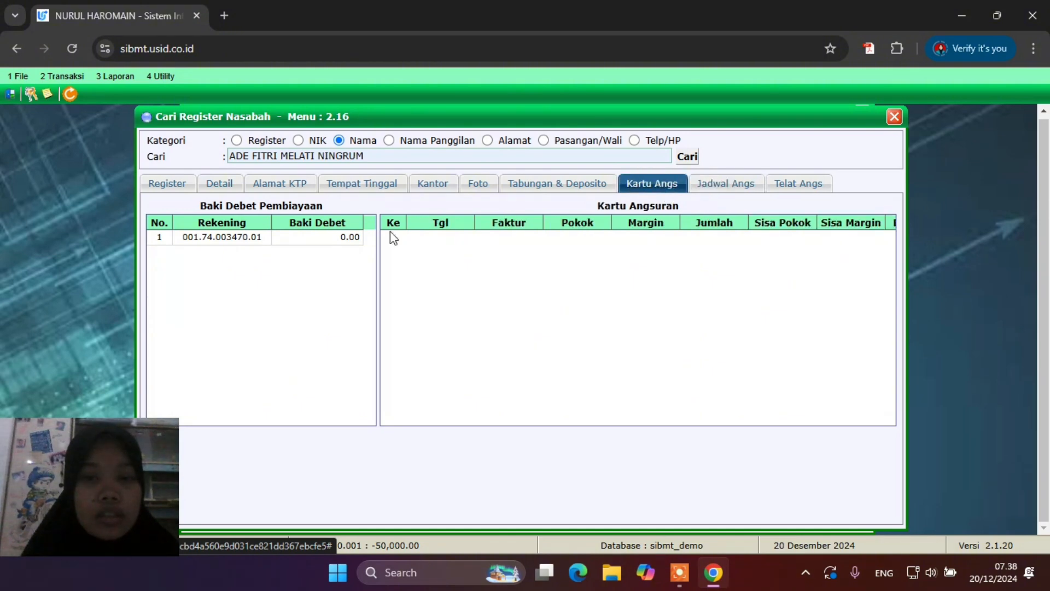
click(214, 242)
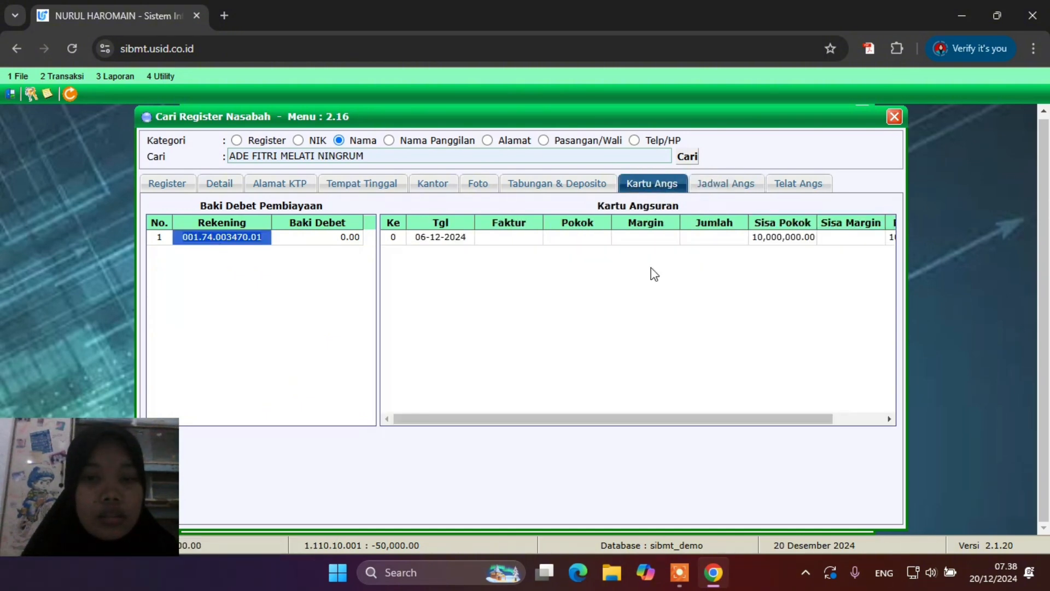
scroll(678, 272, right, 2)
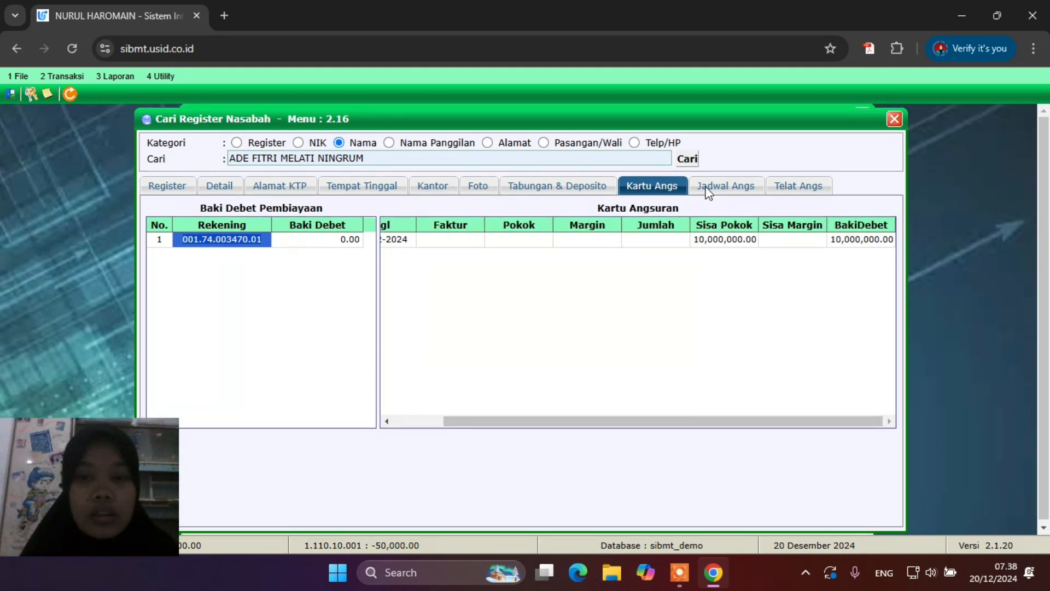
click(709, 189)
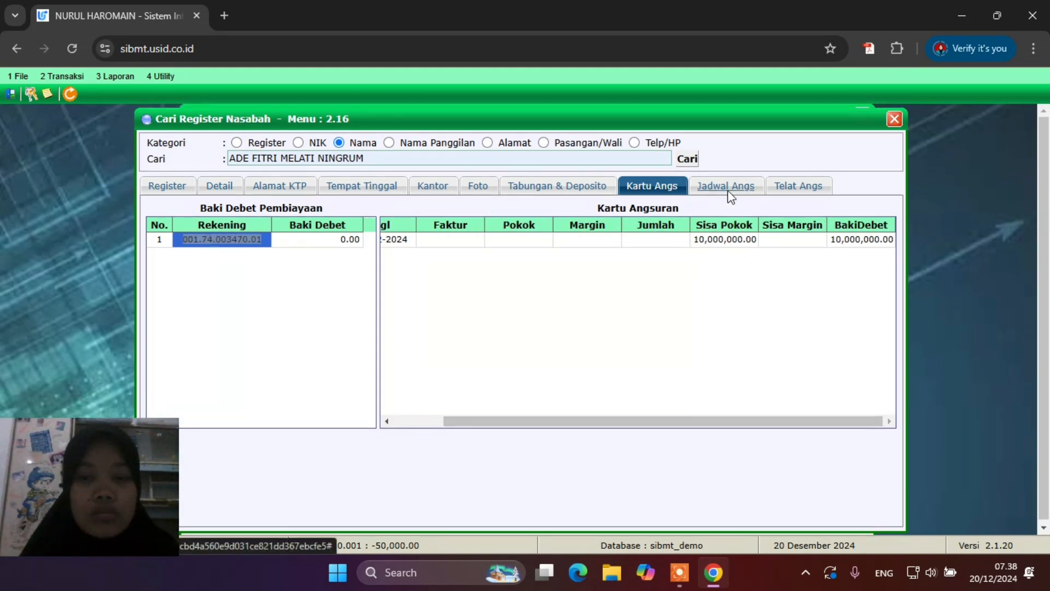
click(255, 240)
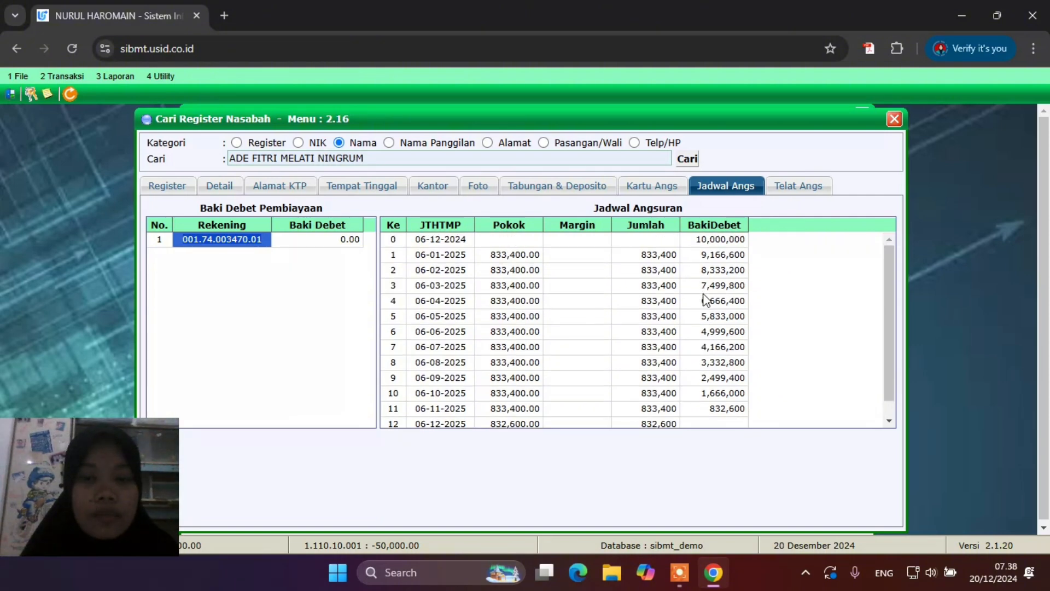
scroll(705, 301, down, 1)
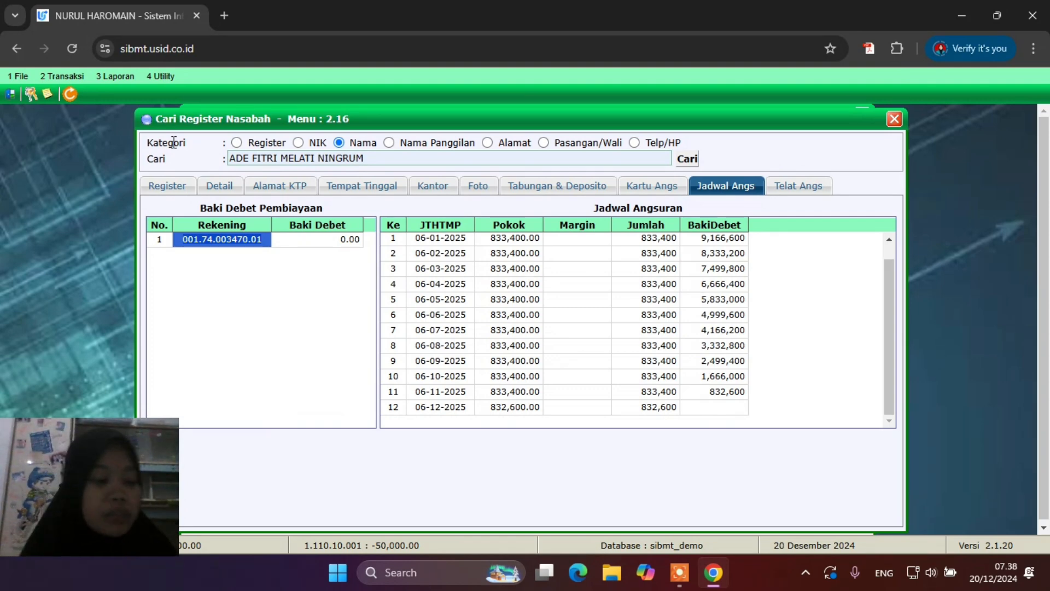
In 2.5.5 Pencairan Pembiayaan, fill the type-74 financing account and suffix from autofill
click(70, 78)
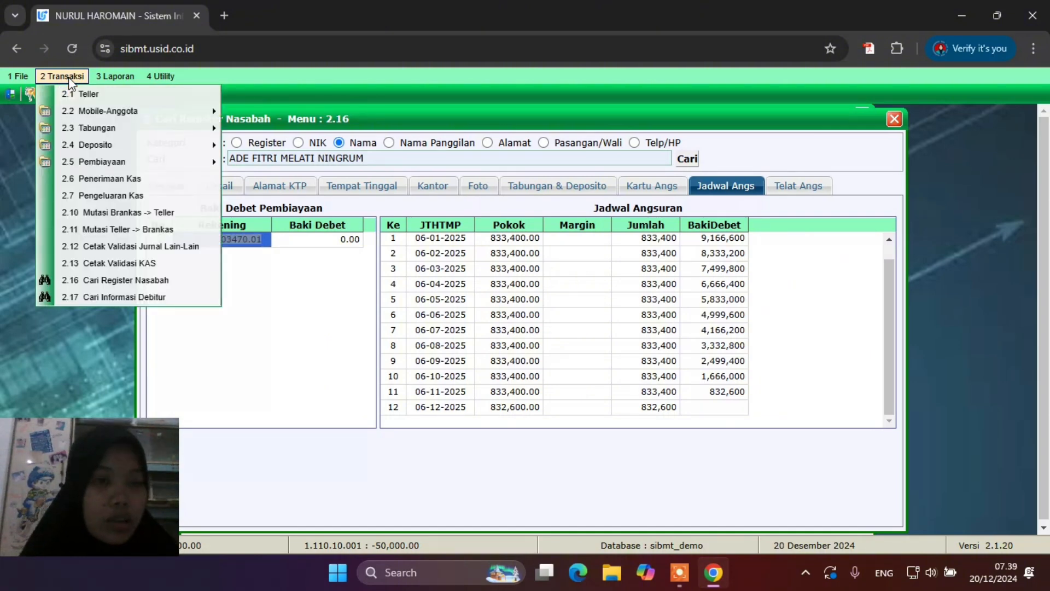
mouse_move(106, 163)
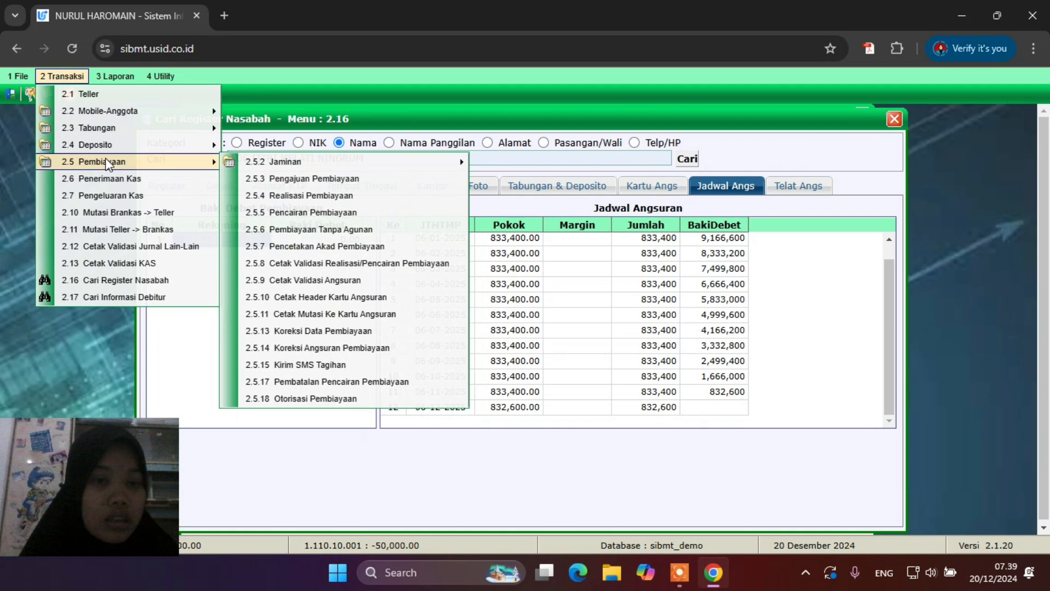
click(308, 213)
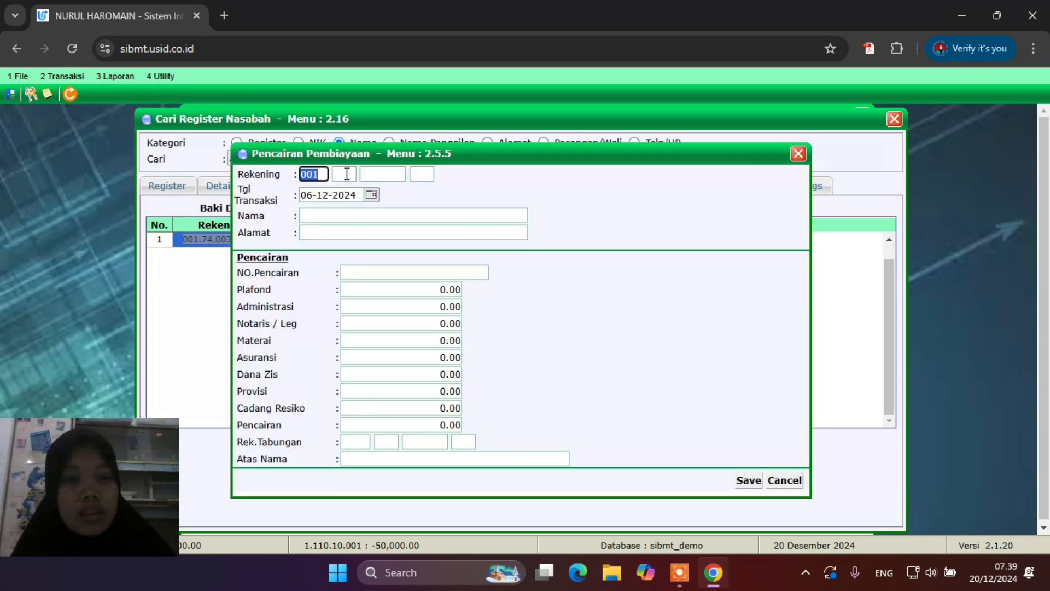
click(343, 174)
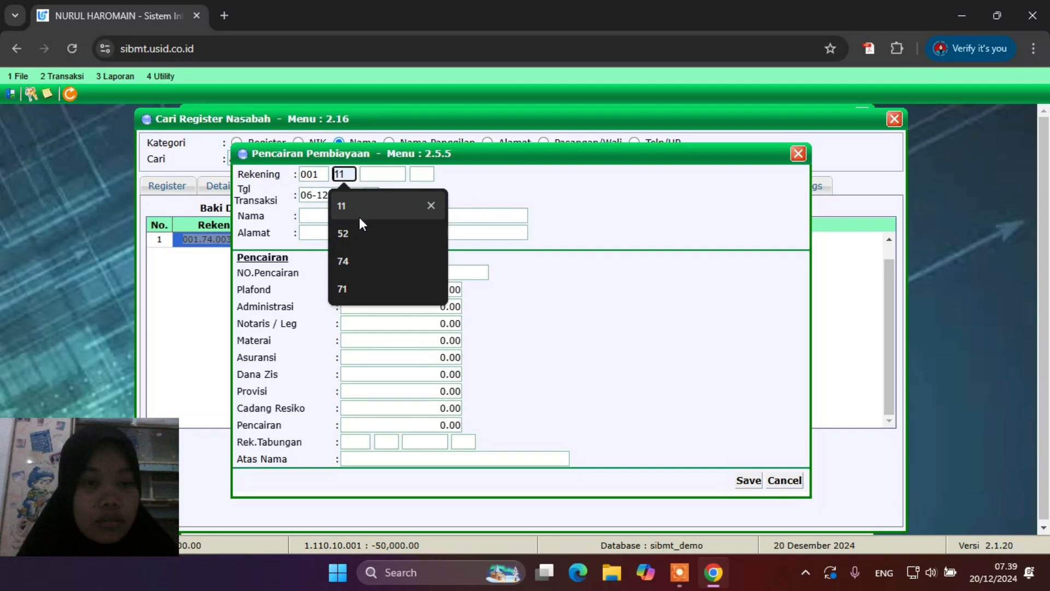
click(364, 268)
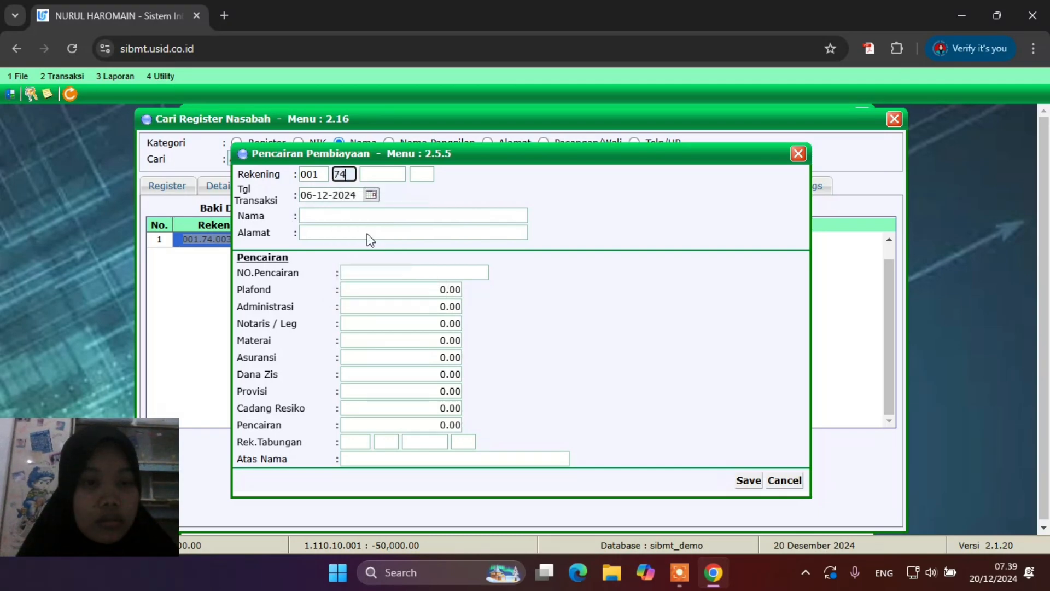
click(383, 174)
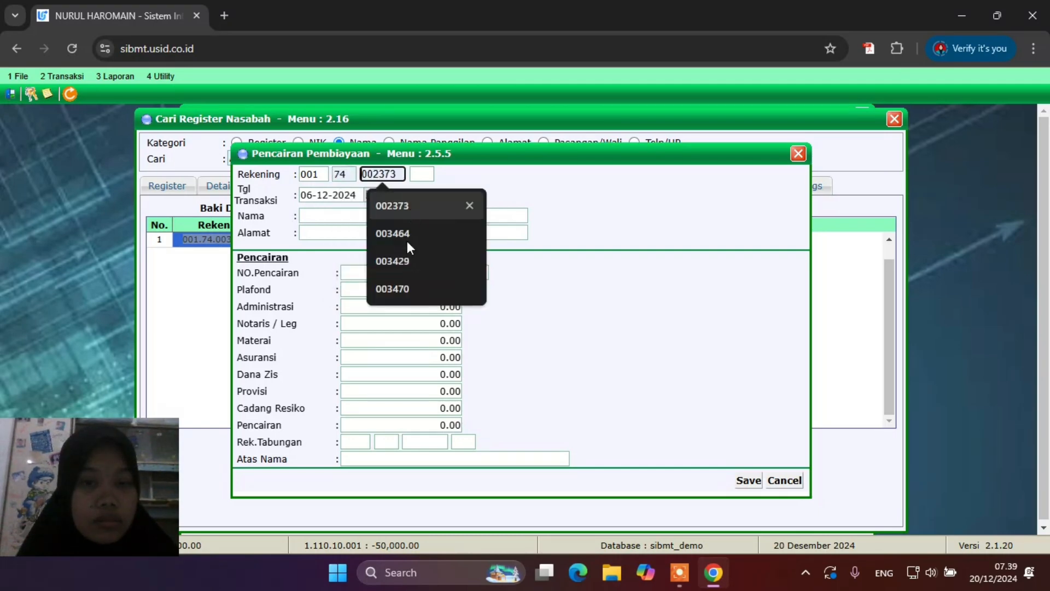
click(401, 285)
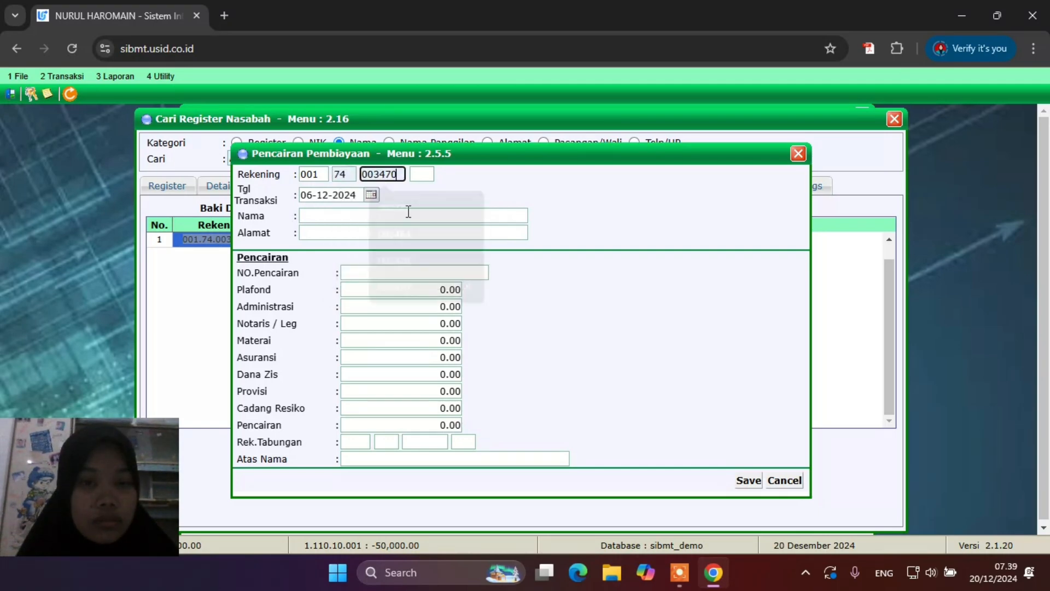
click(422, 174)
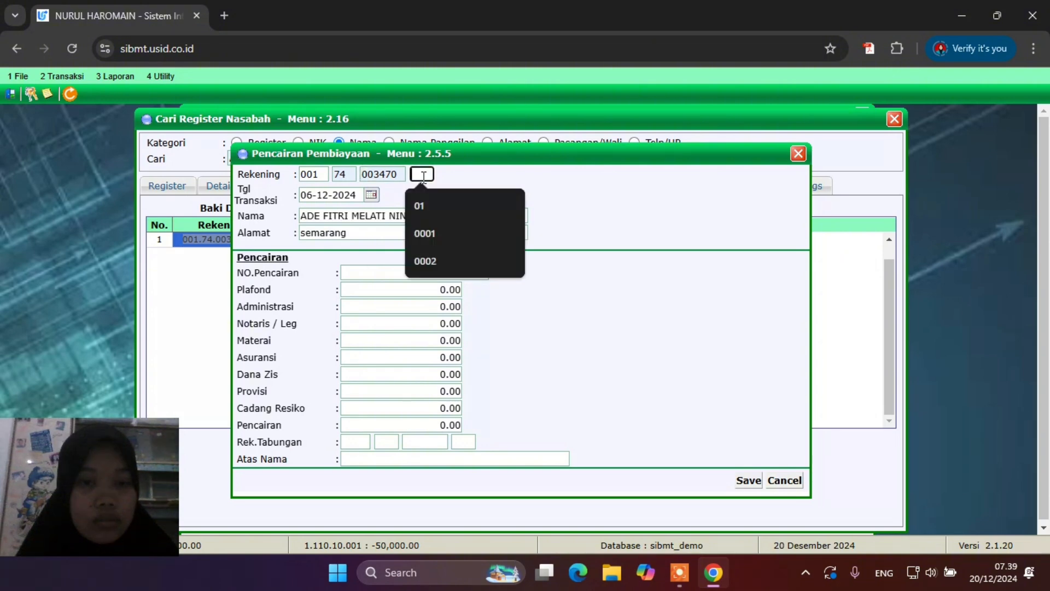
click(432, 218)
click(431, 227)
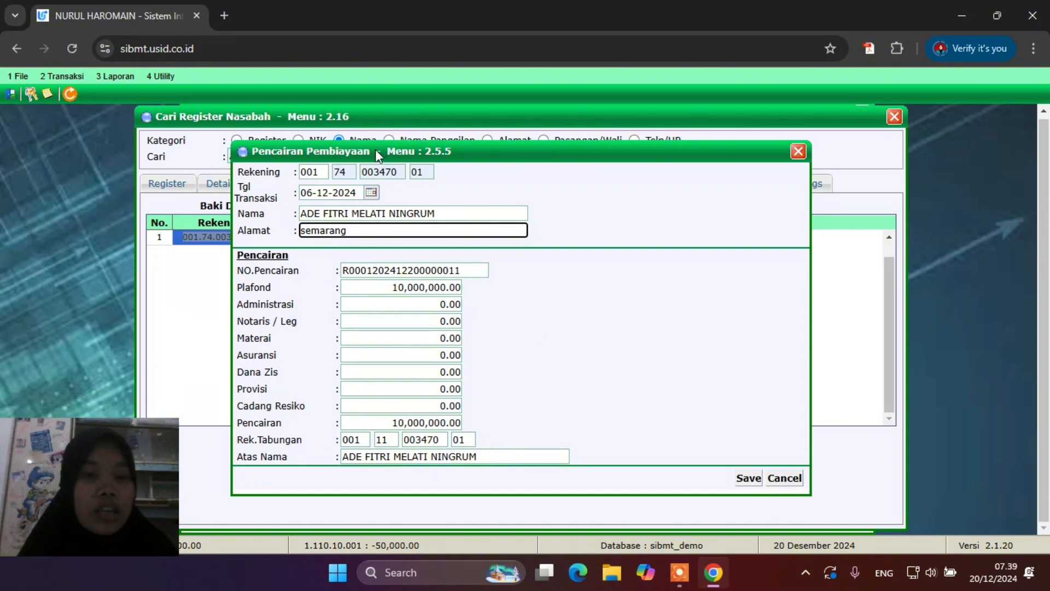
Save the 10,000,000.00 disbursement and confirm printing the receipt
drag(394, 155, 518, 158)
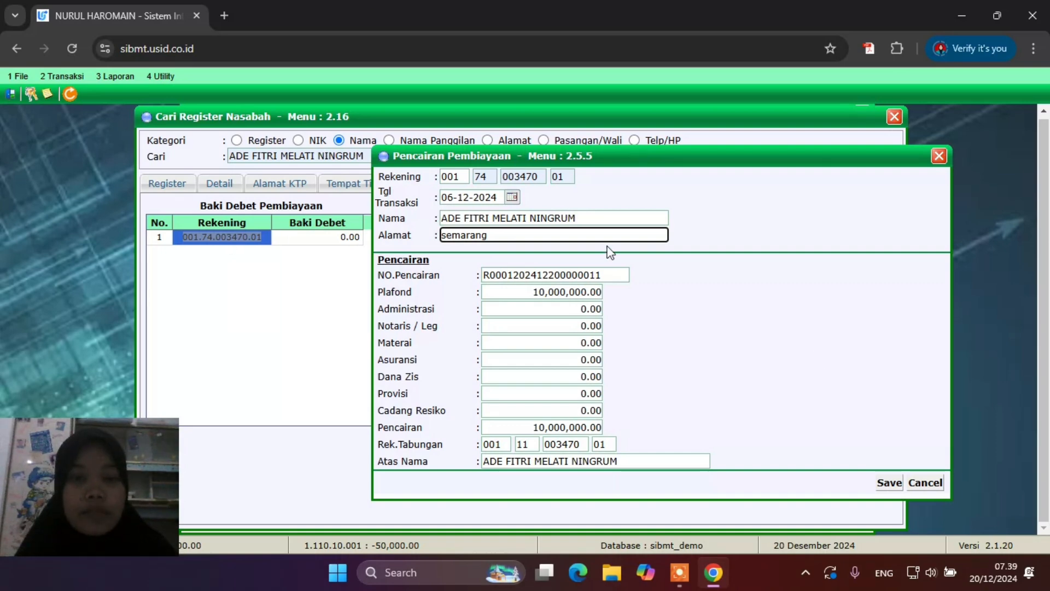
click(883, 482)
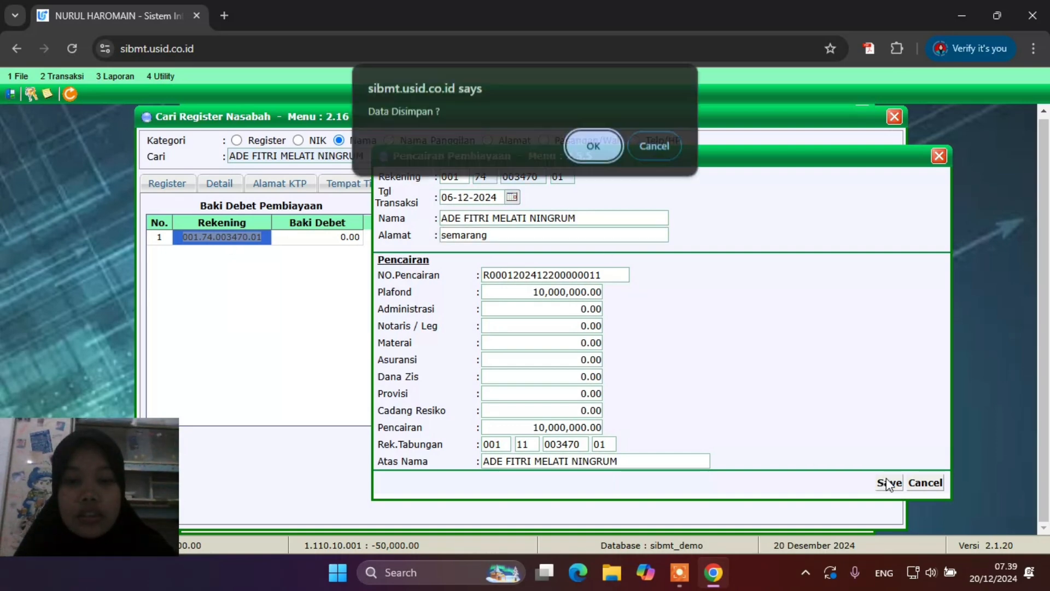
click(593, 142)
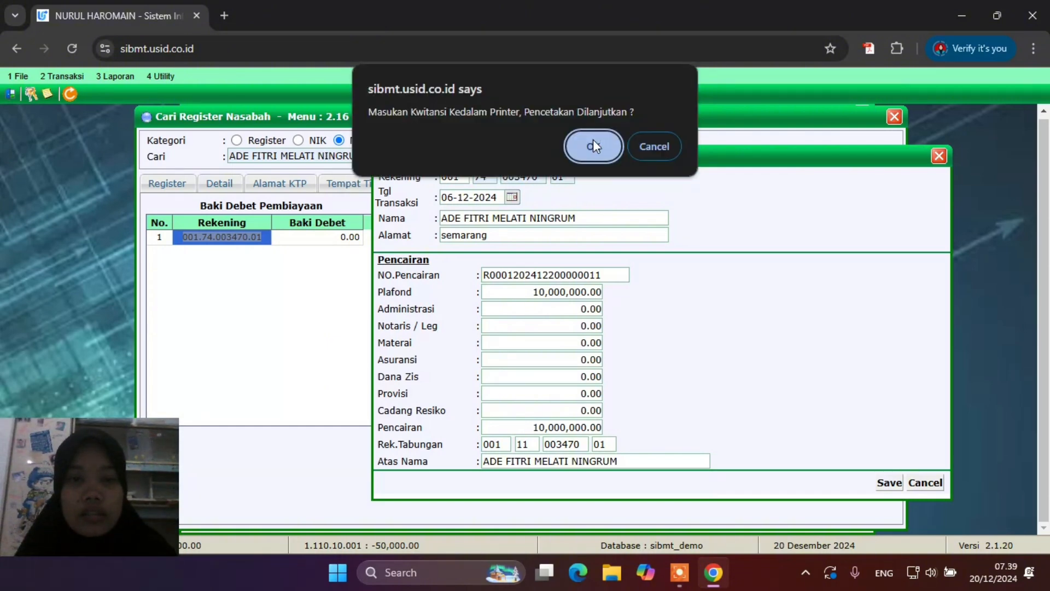
click(592, 146)
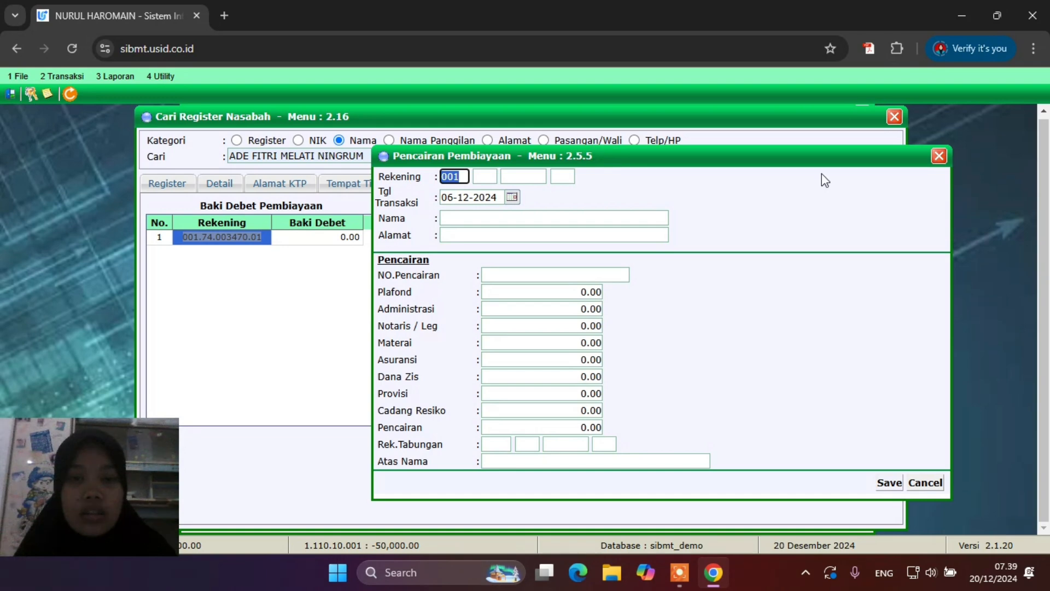
Rerun the customer search and list savings transactions, showing the 10,000,000.00 Pencairan credit
click(939, 155)
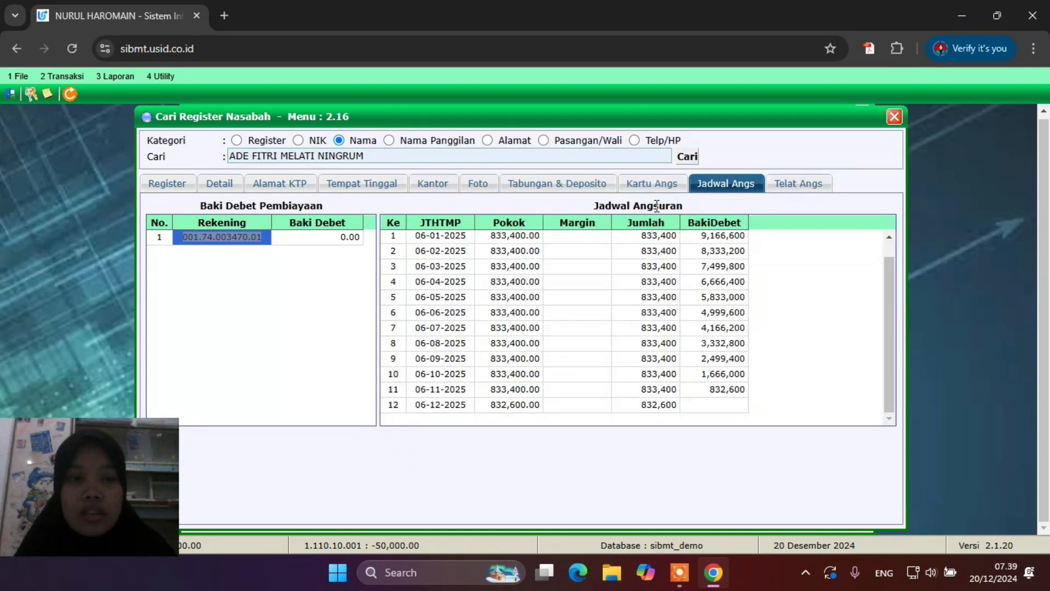
click(686, 157)
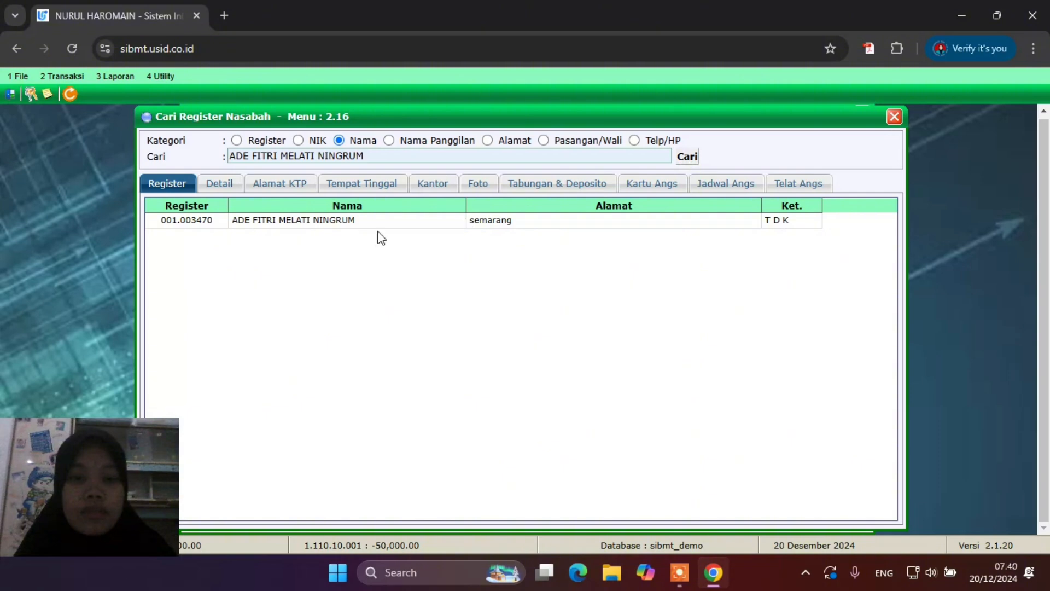
double_click(379, 219)
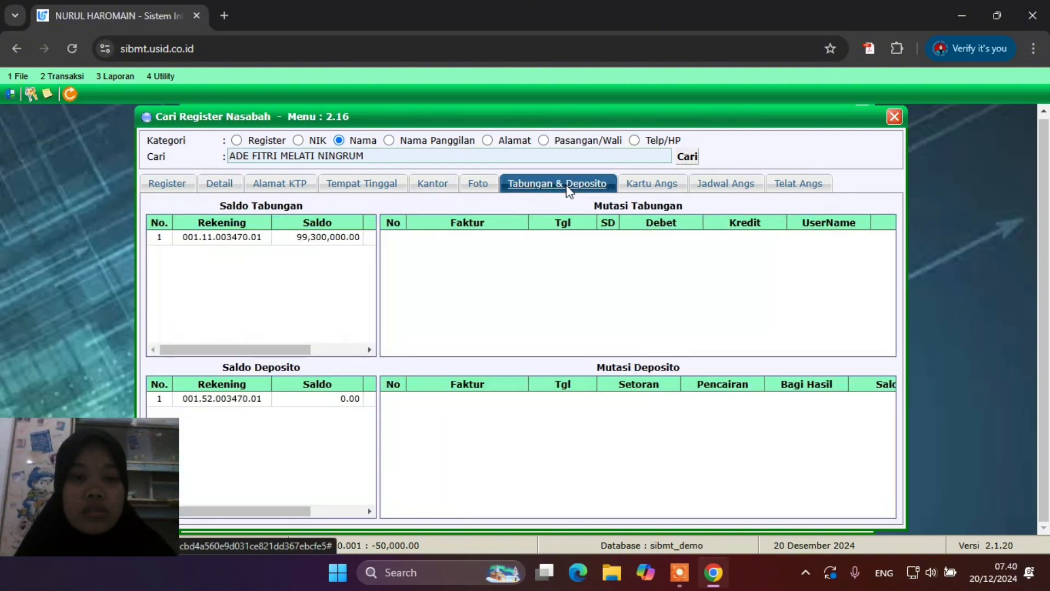
click(313, 238)
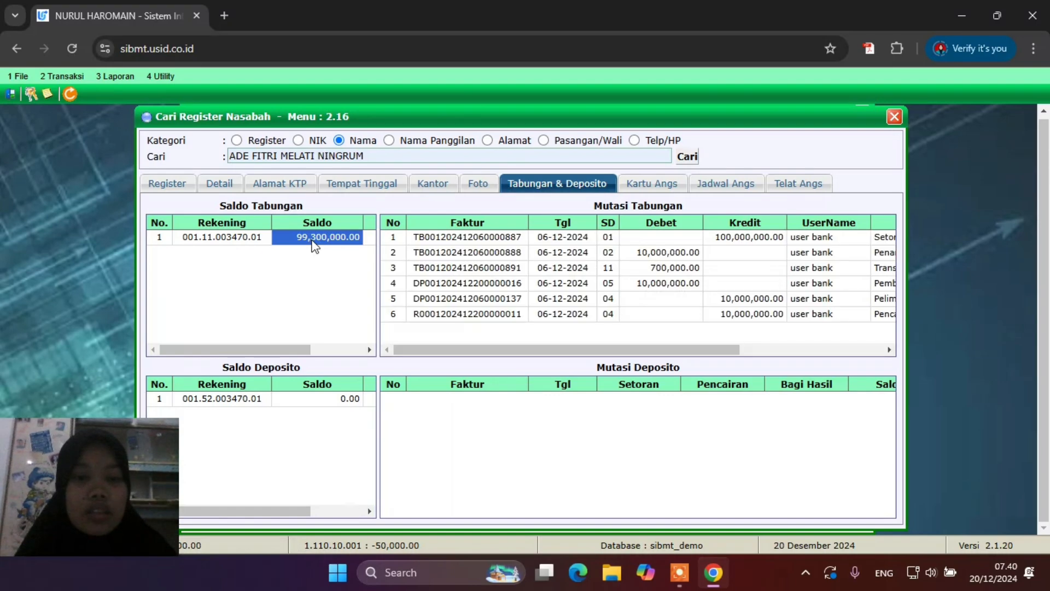
scroll(664, 326, right, 3)
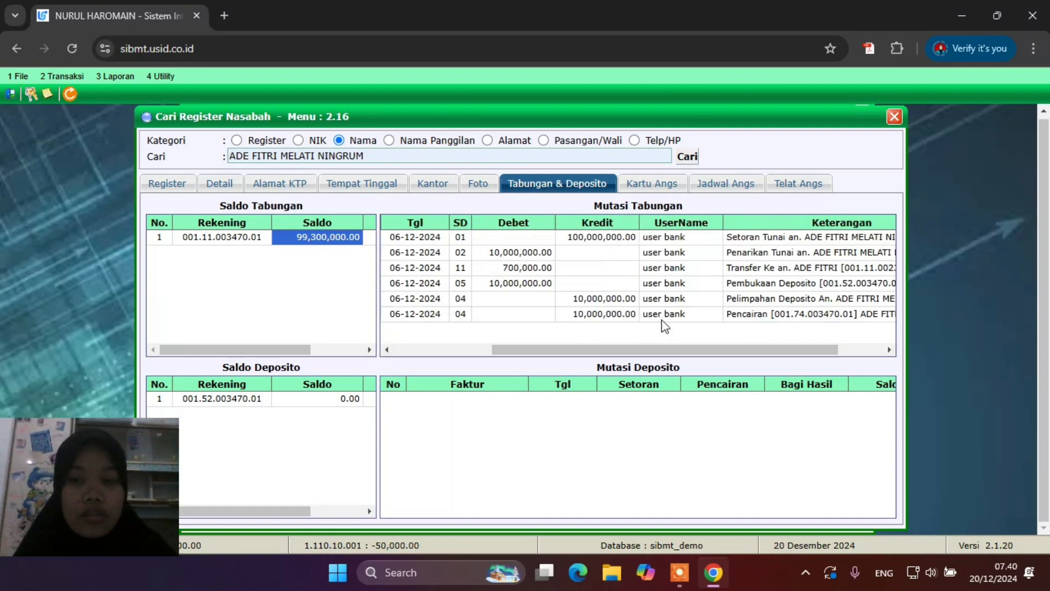
scroll(665, 327, right, 2)
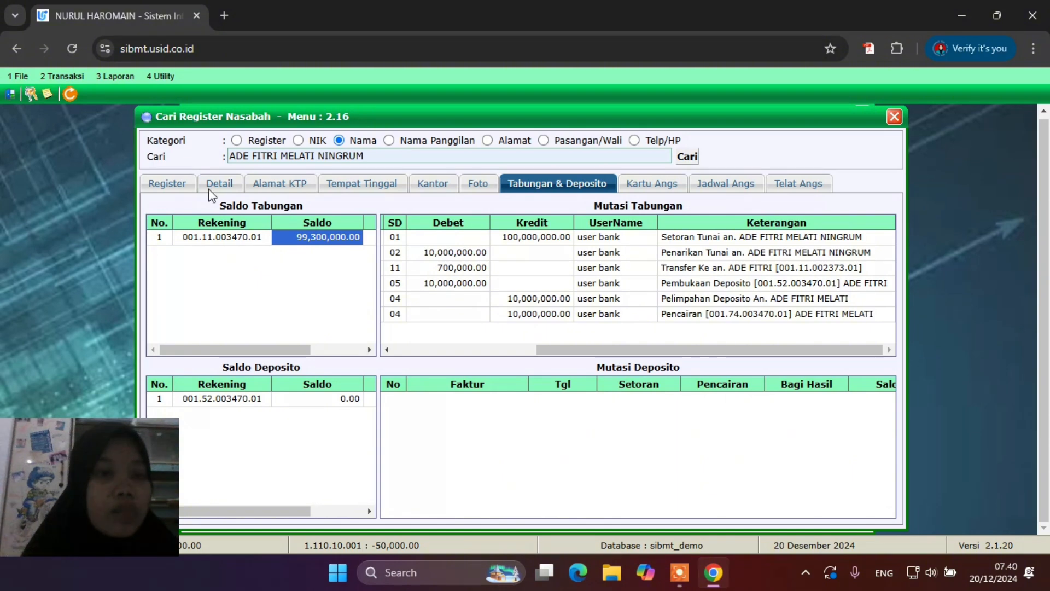
In Transaksi Teller, load the Pemb. account, Pembiayaan Qardh code 74 with suffix 01
click(62, 76)
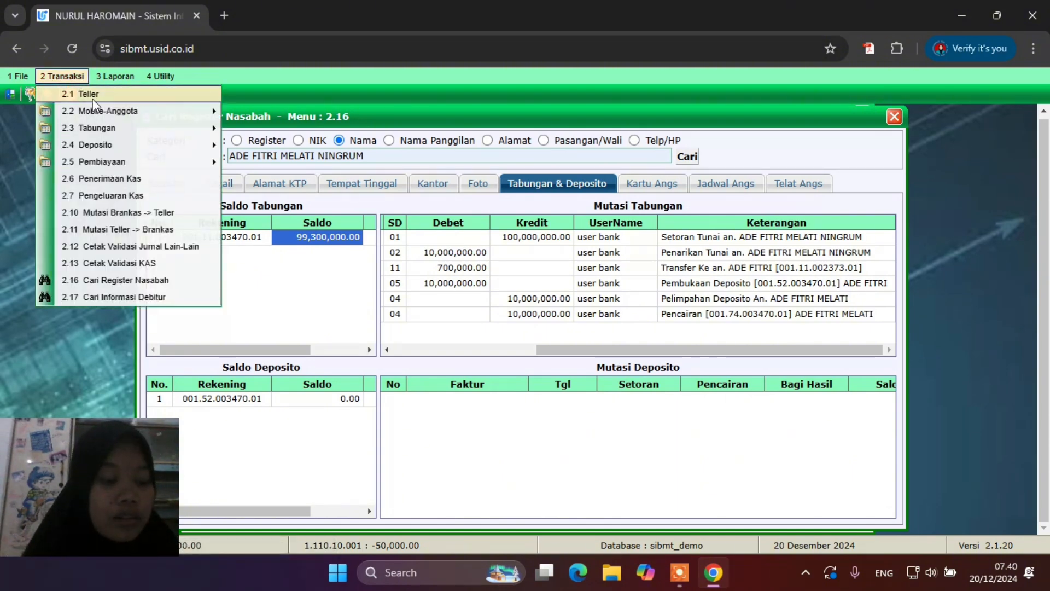
click(87, 94)
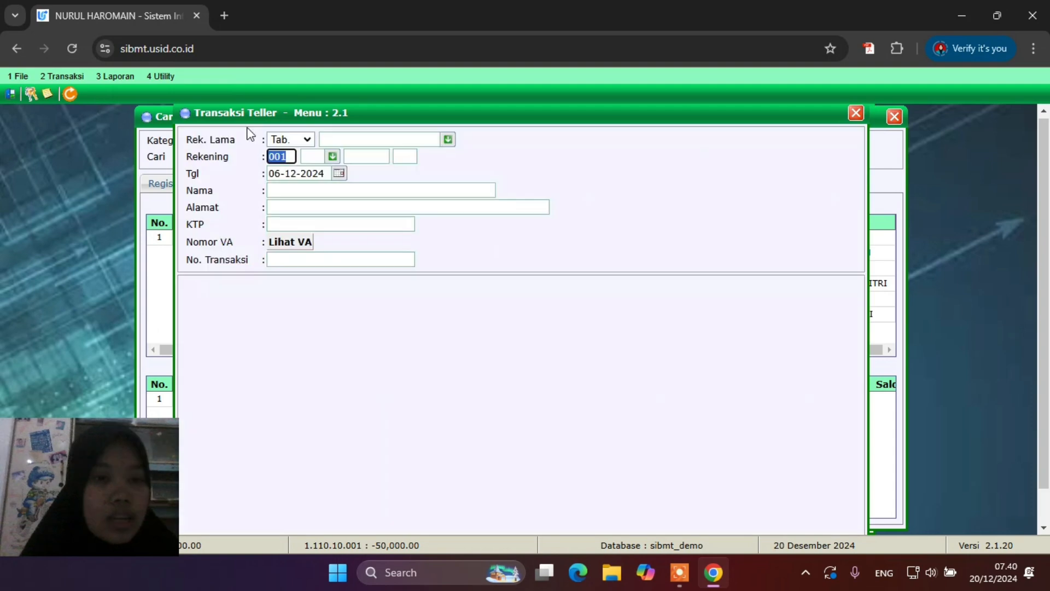
click(304, 142)
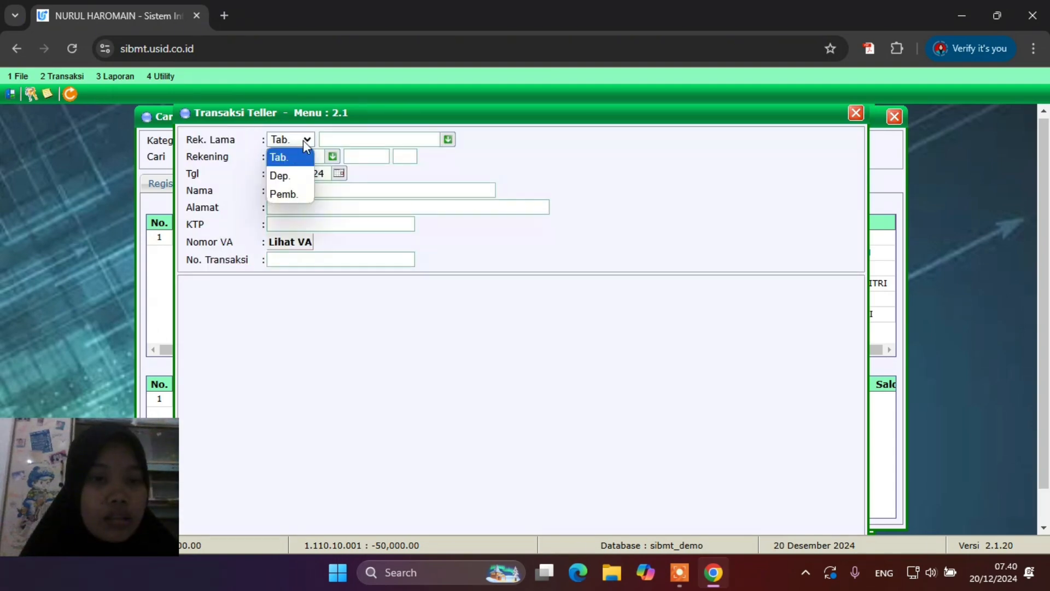
click(294, 197)
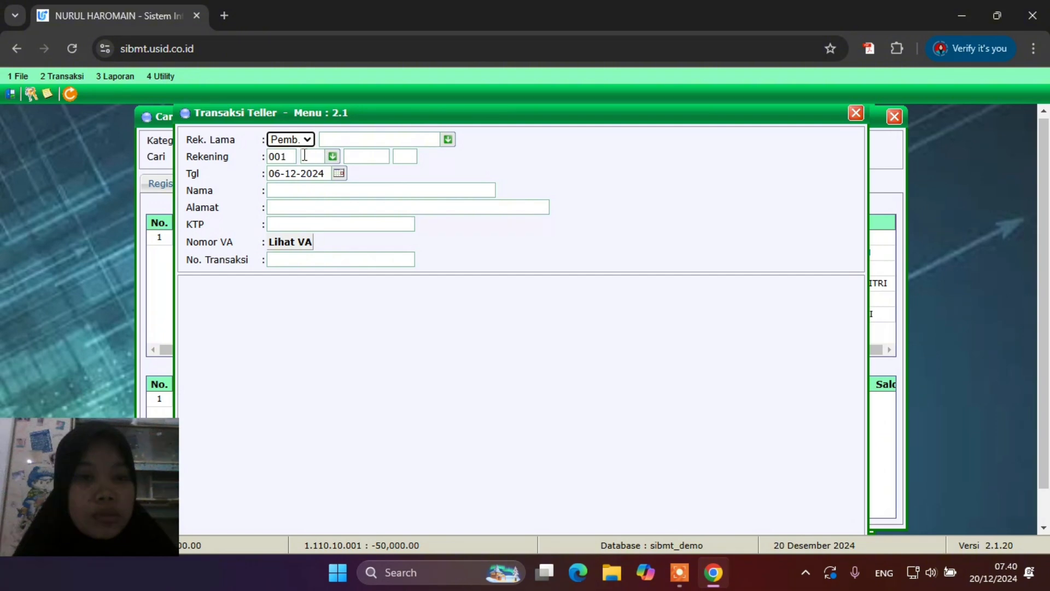
click(332, 157)
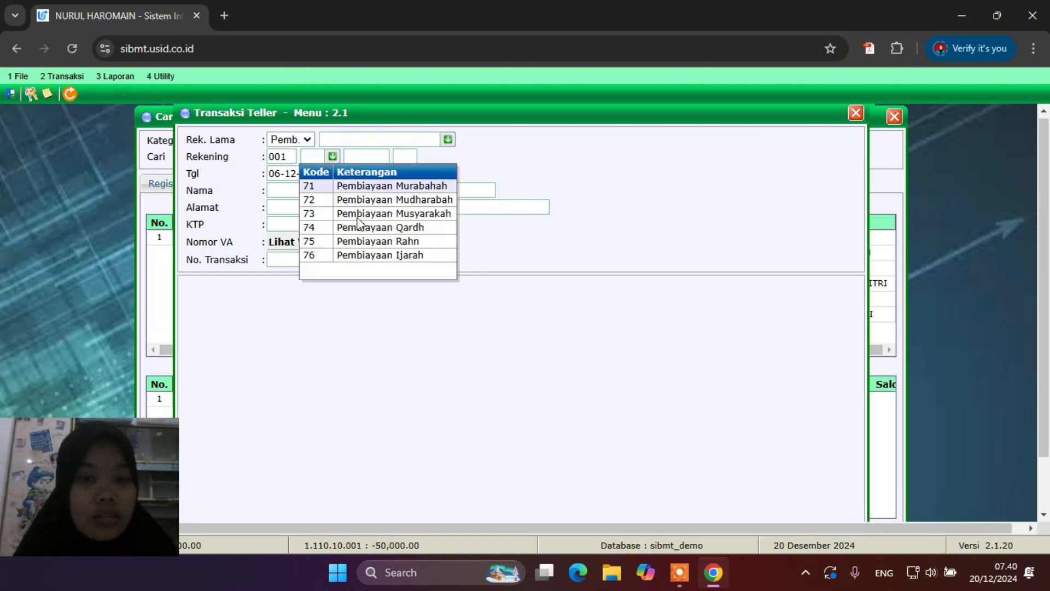
click(366, 229)
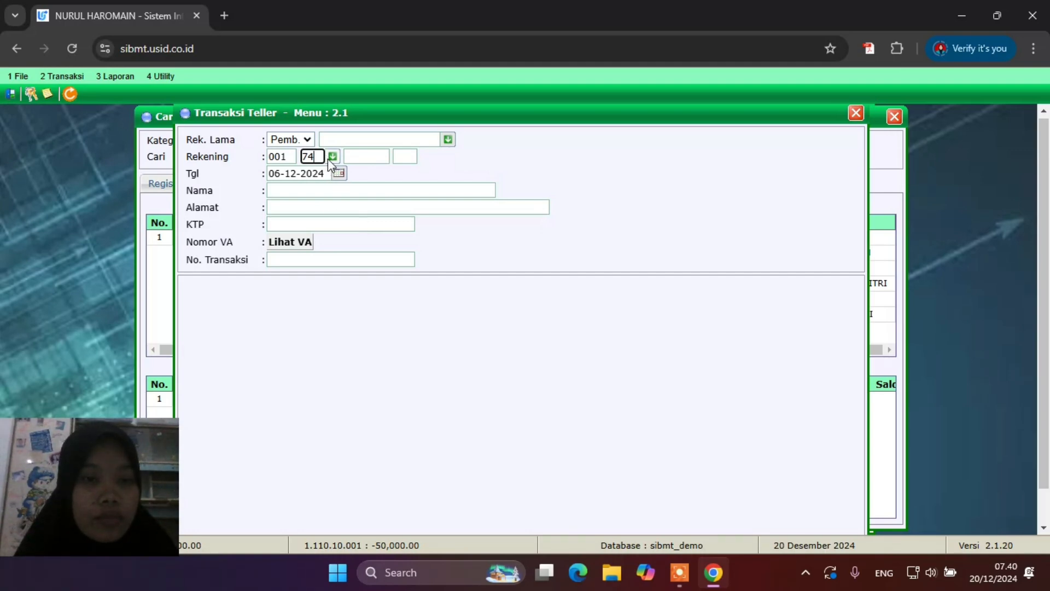
click(377, 159)
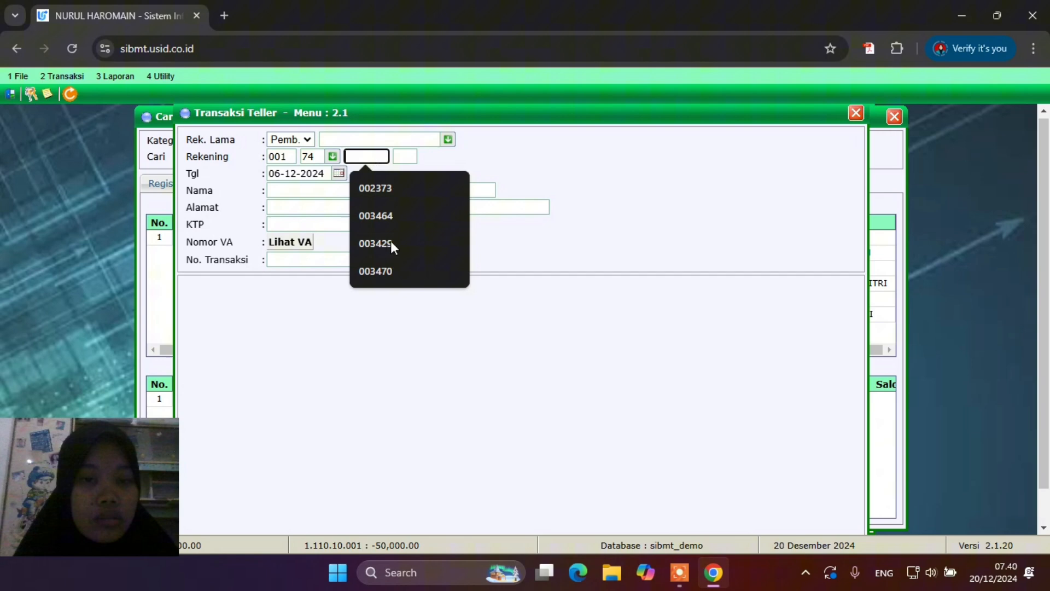
click(394, 269)
click(403, 157)
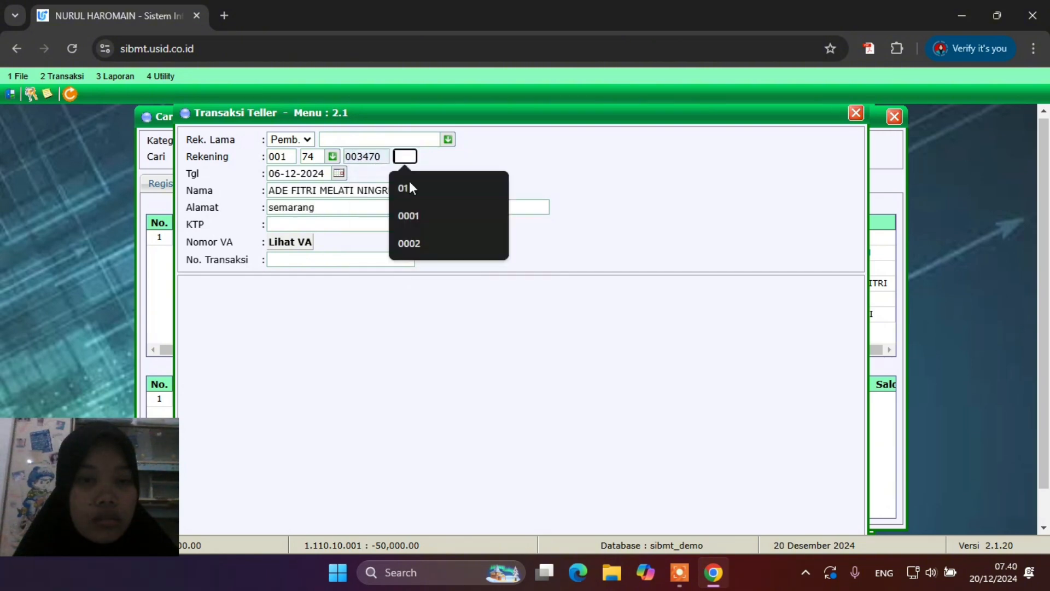
click(409, 187)
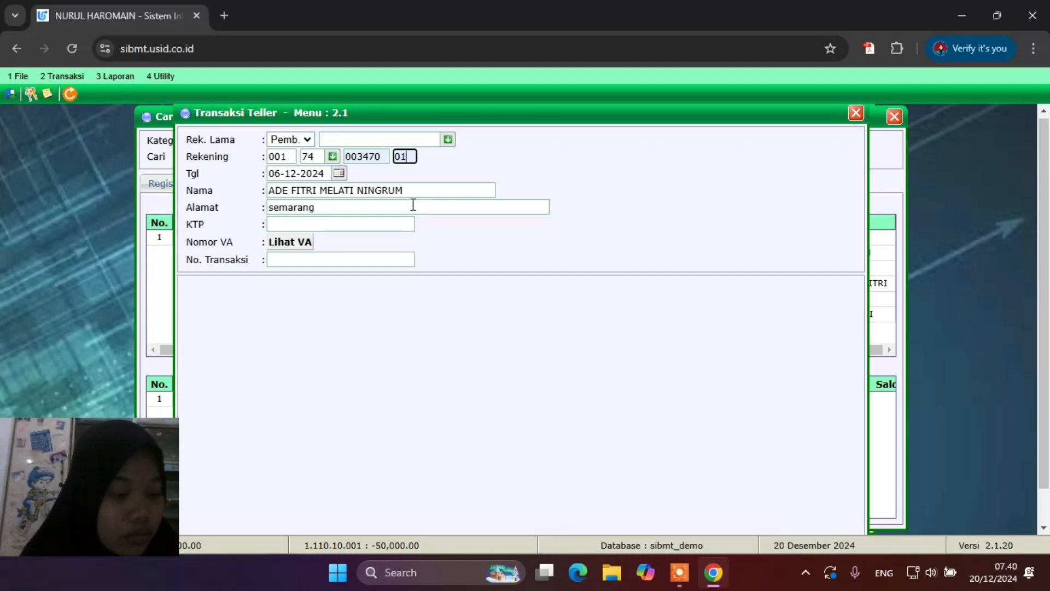
click(412, 206)
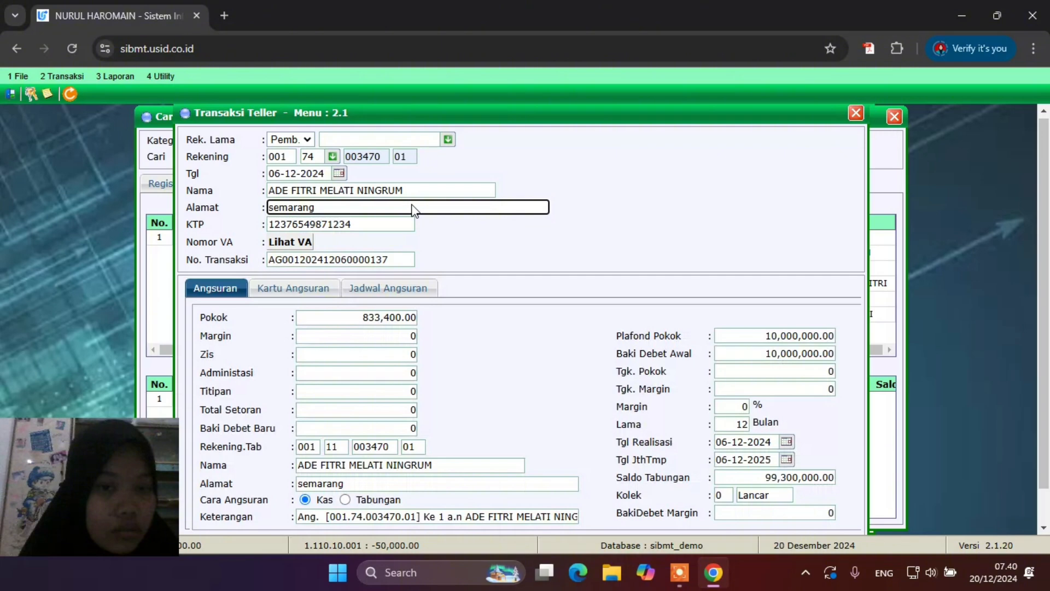
Choose Tabungan as the payment source for the 833,400.00 installment
key(Return)
scroll(499, 394, down, 1)
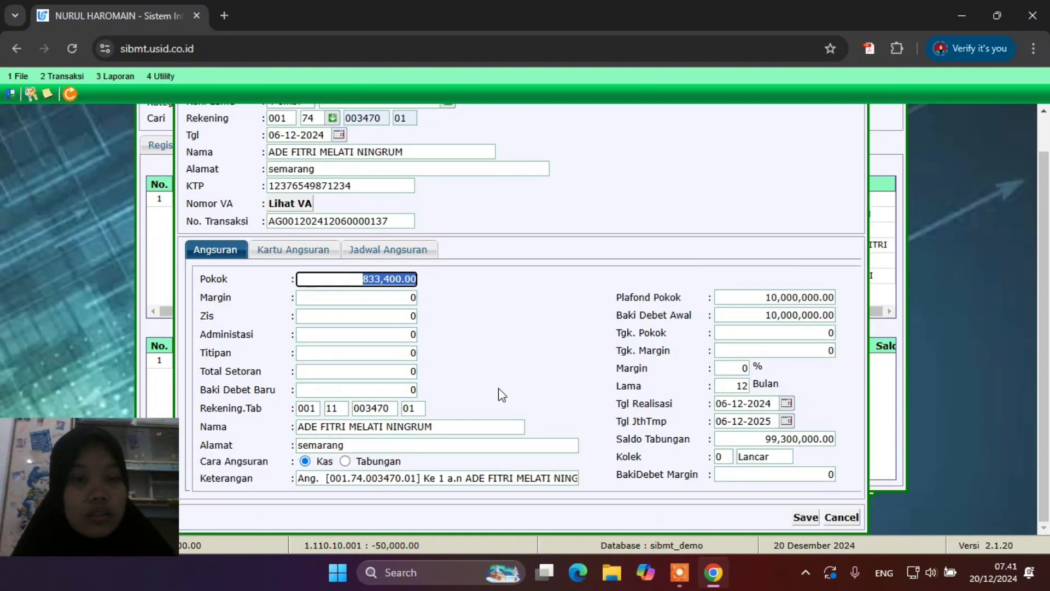
scroll(499, 394, up, 1)
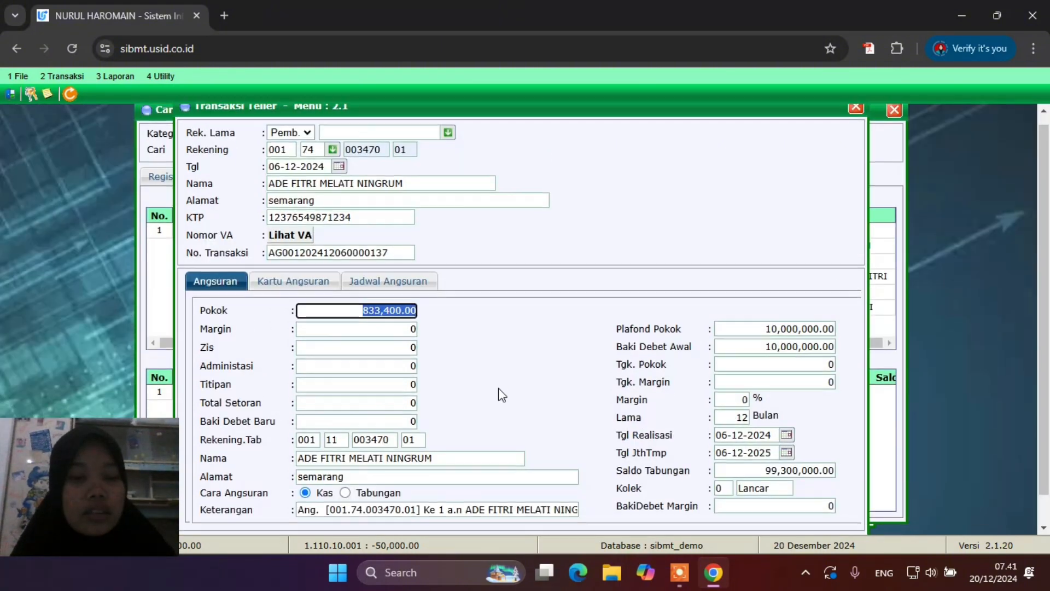
scroll(499, 393, down, 1)
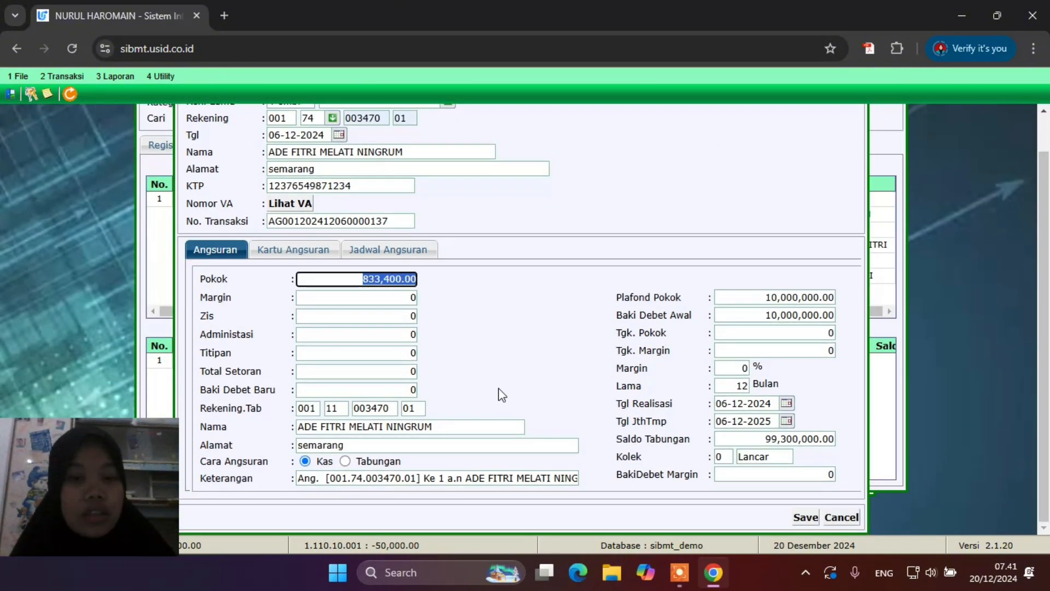
click(345, 462)
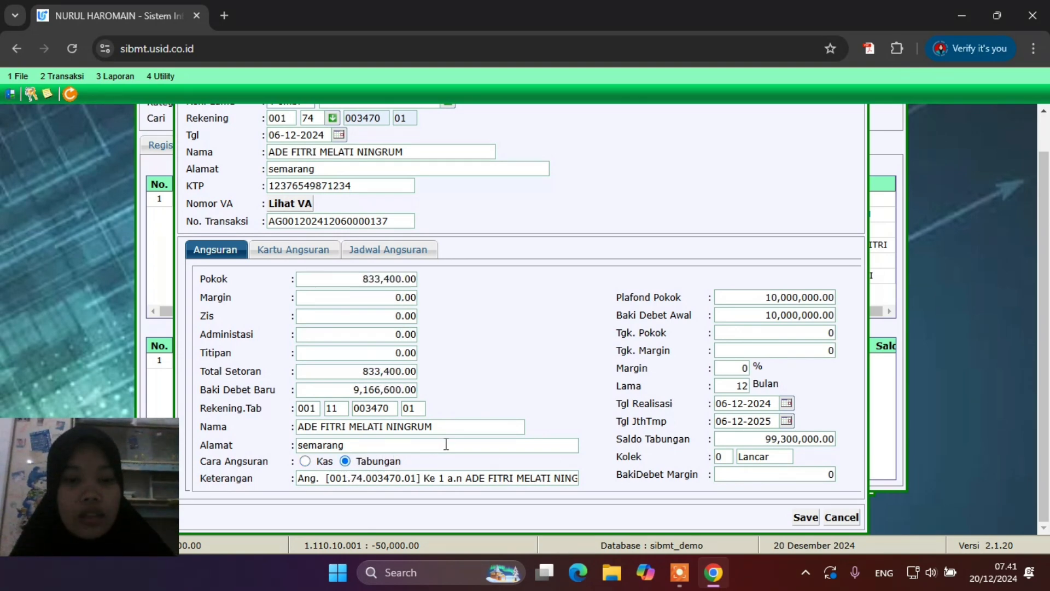
Save the installment payment, accept the validation and book print prompts, and close the card
click(806, 518)
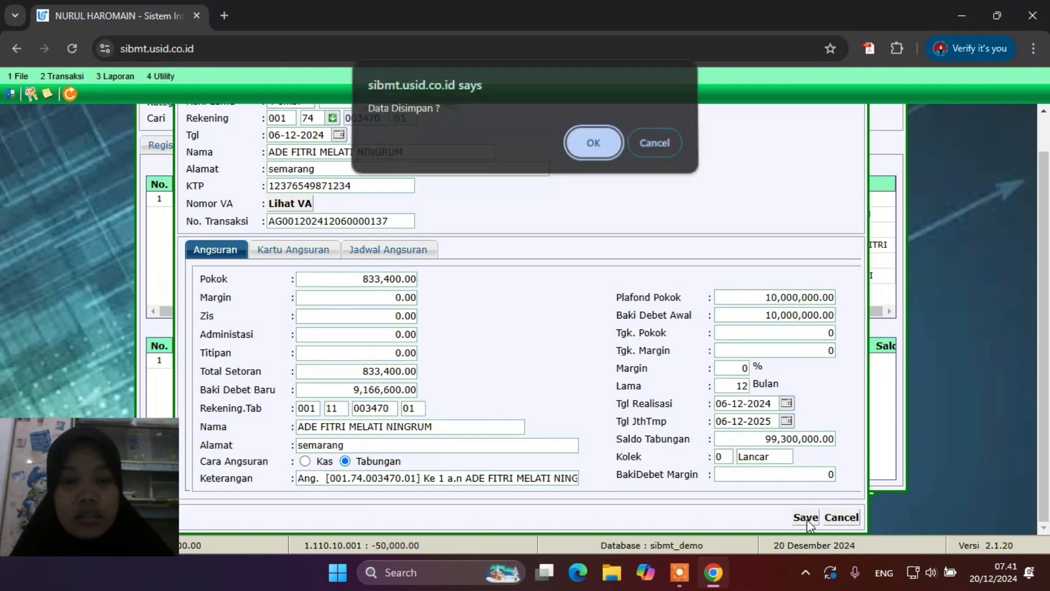
click(594, 147)
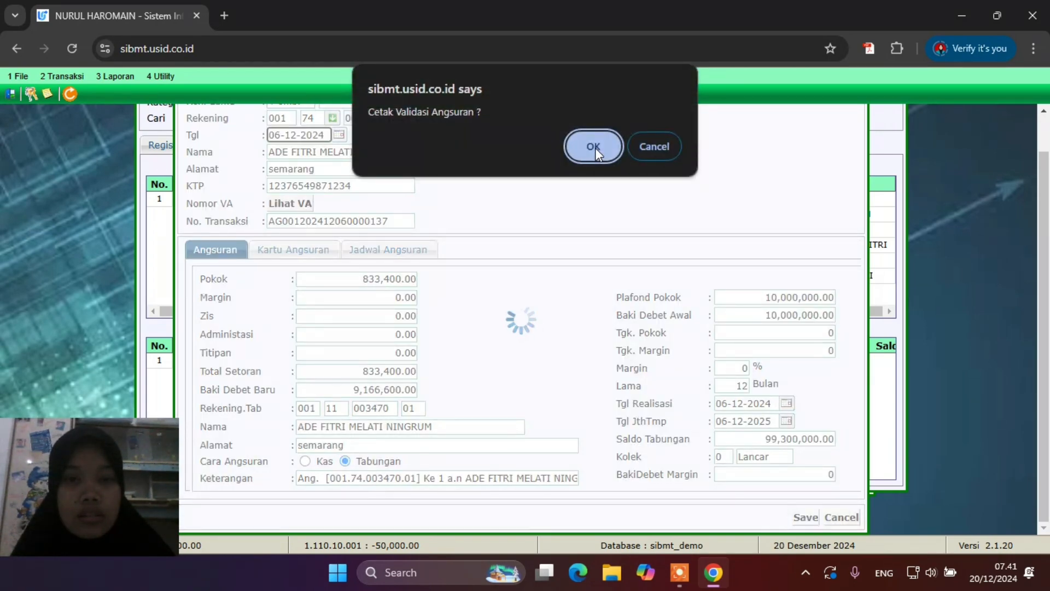
click(595, 147)
click(595, 148)
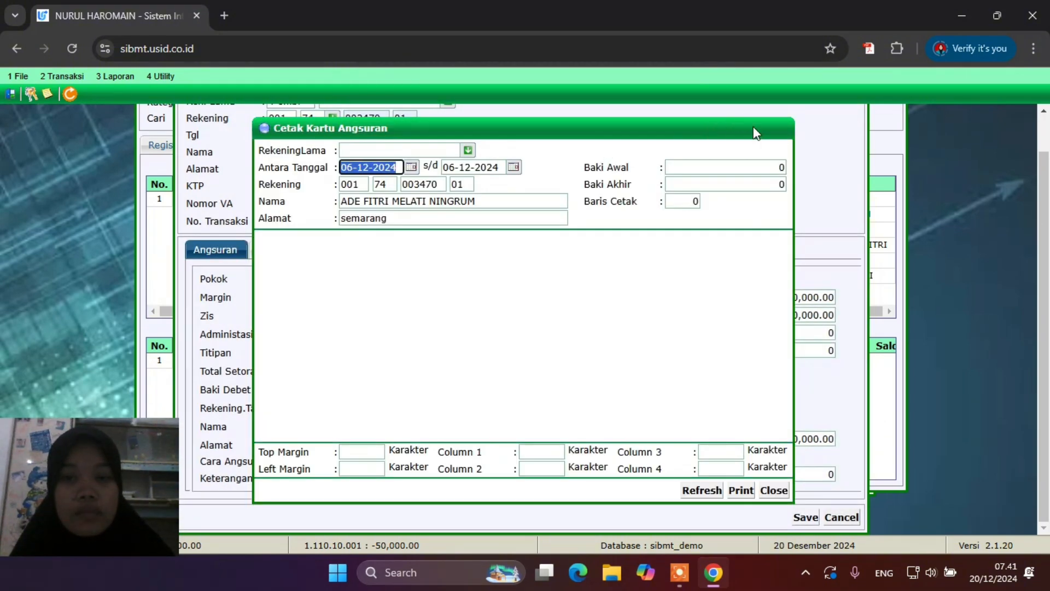
click(773, 491)
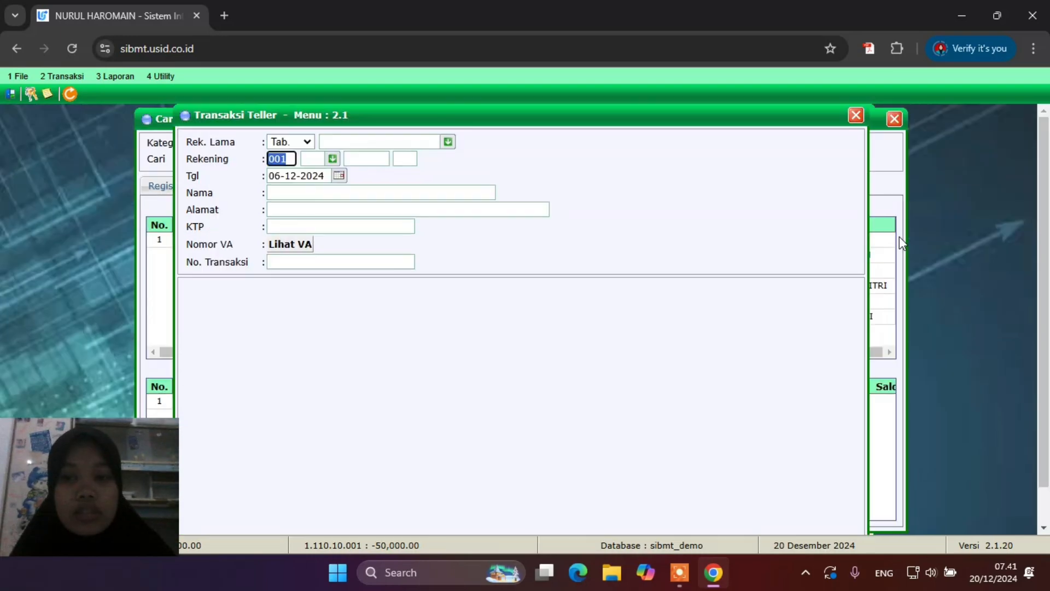
Confirm savings at 98,466,600.00 with the 833,400.00 debit, then close the lookup and realization windows
click(856, 113)
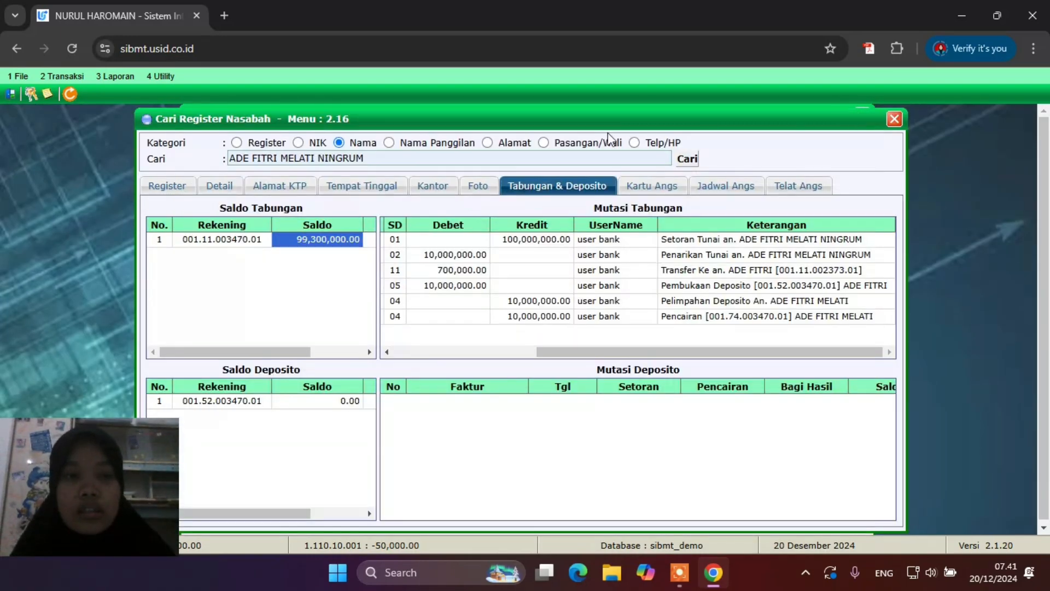
click(686, 160)
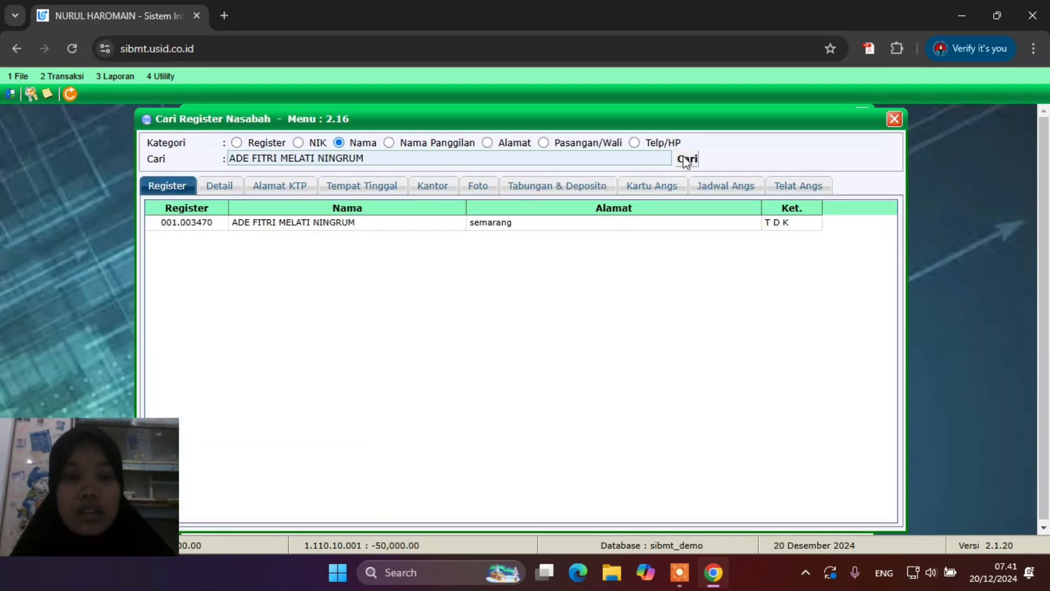
double_click(372, 227)
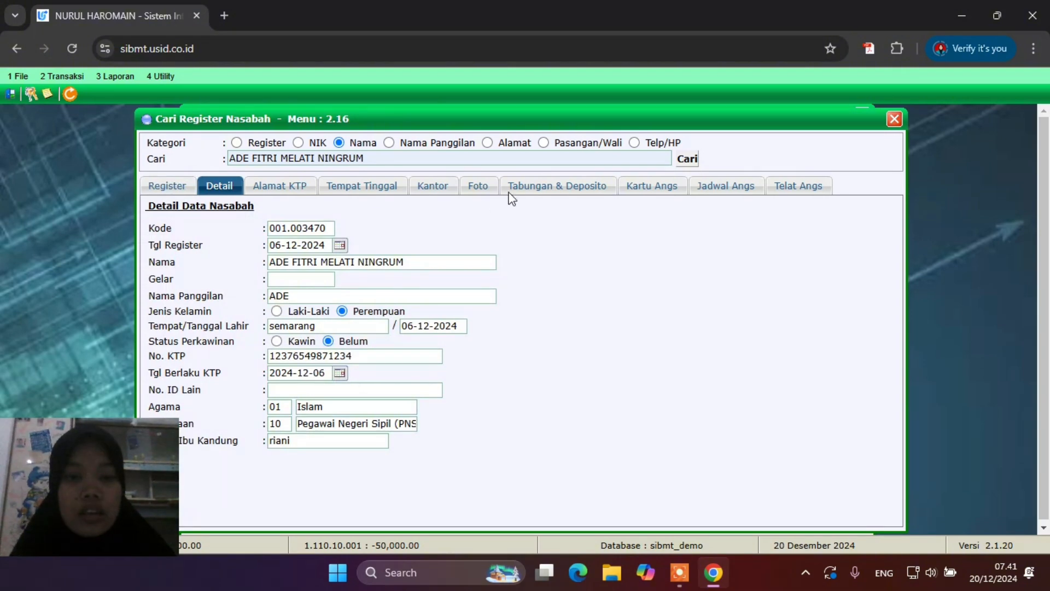
click(539, 182)
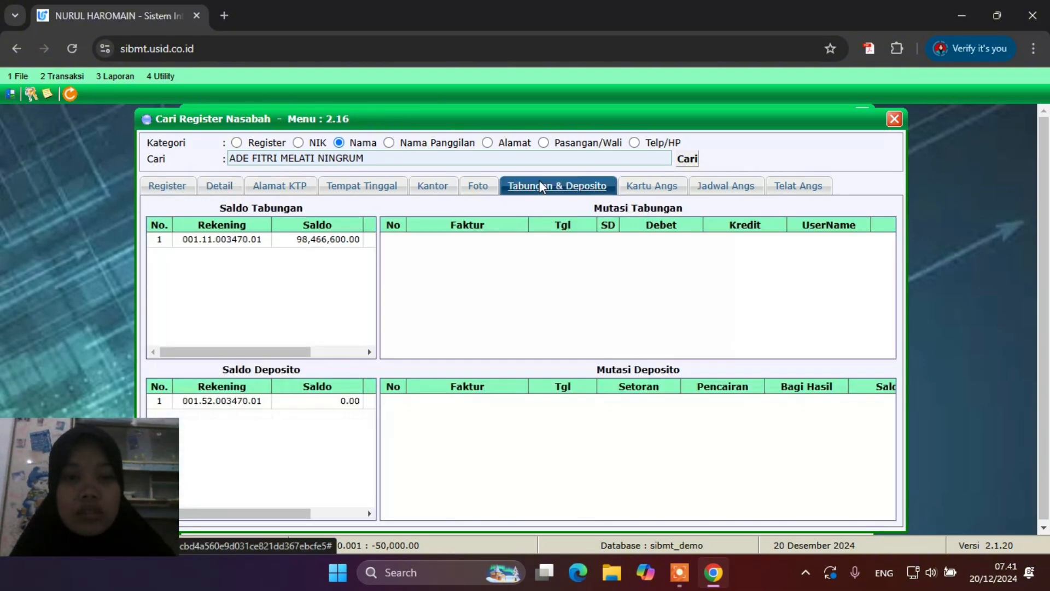
click(305, 241)
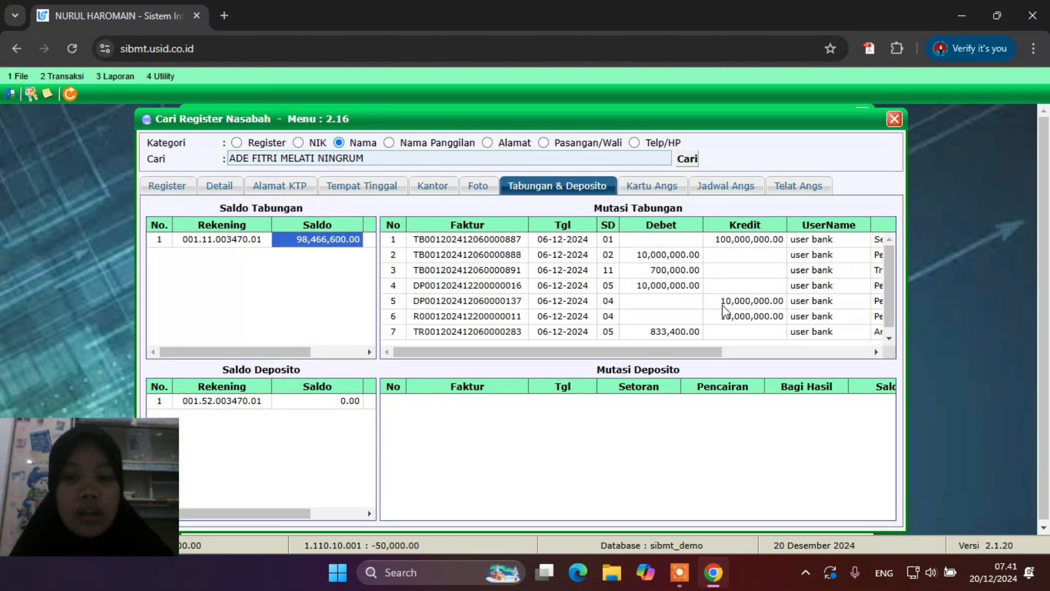
scroll(723, 307, right, 5)
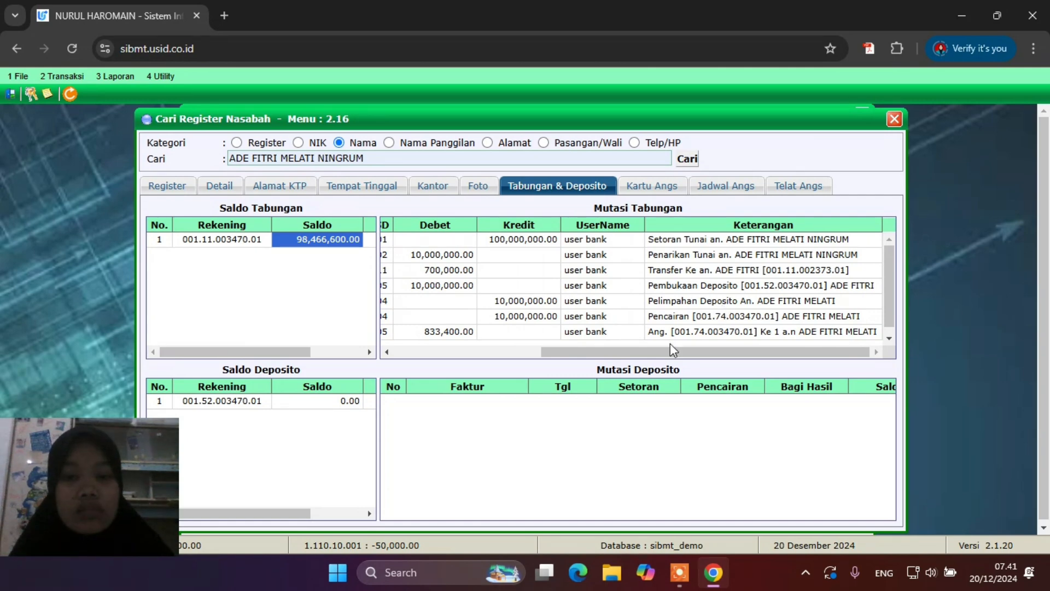
scroll(480, 326, left, 5)
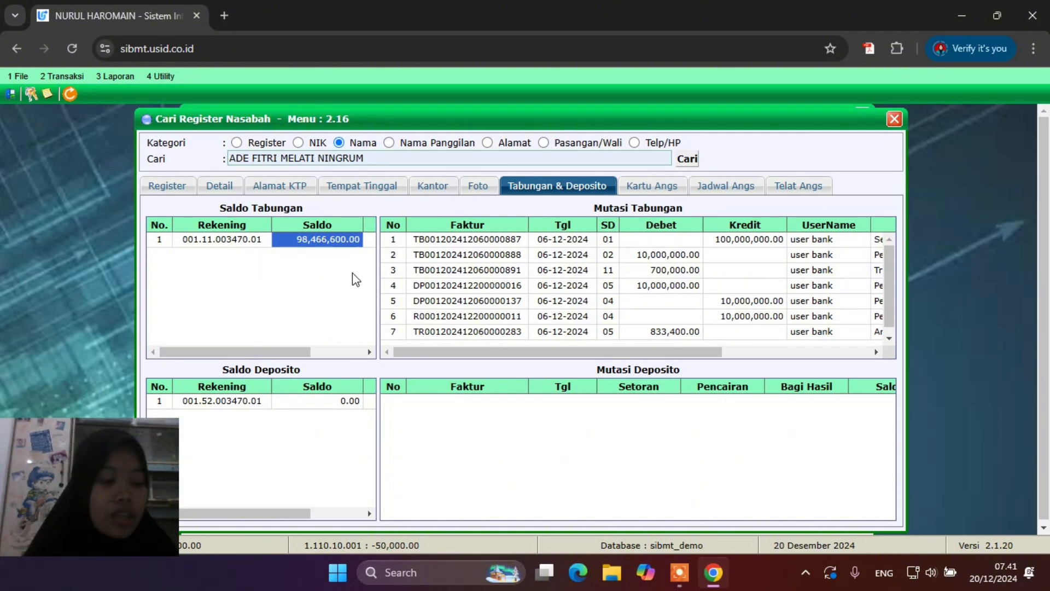
click(894, 119)
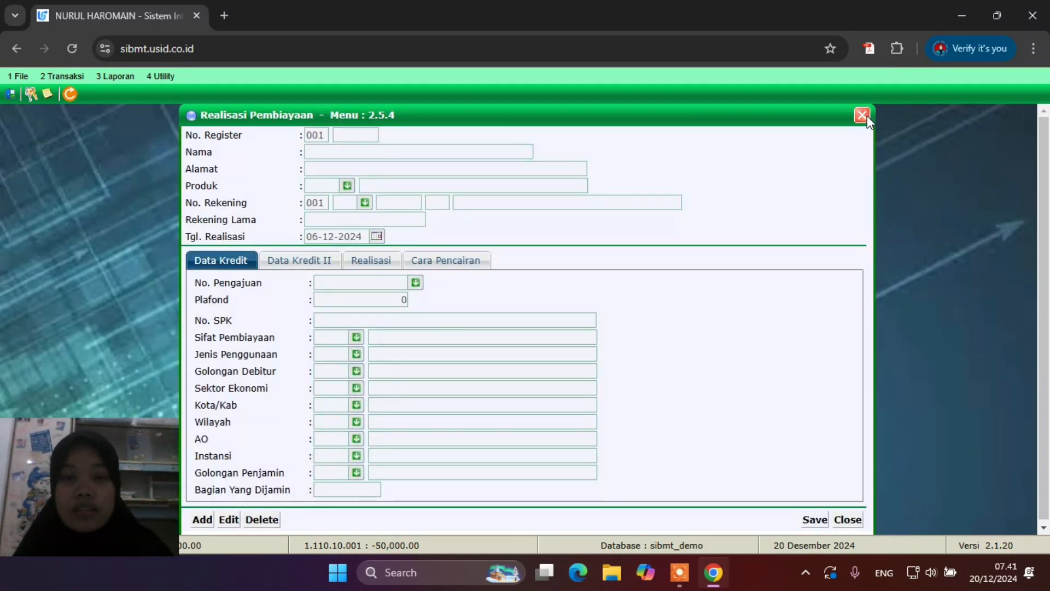
click(866, 117)
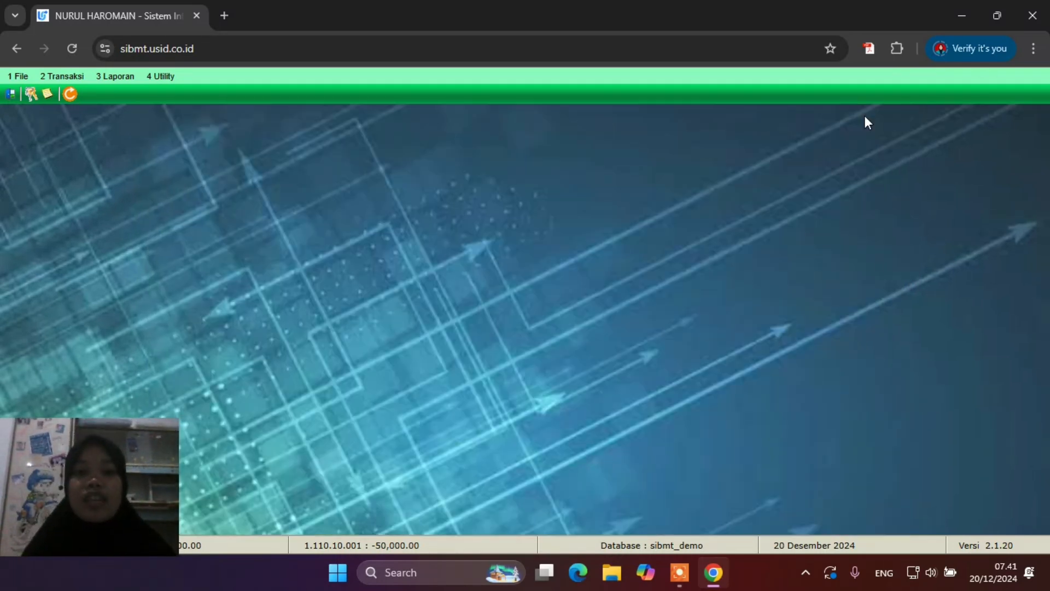